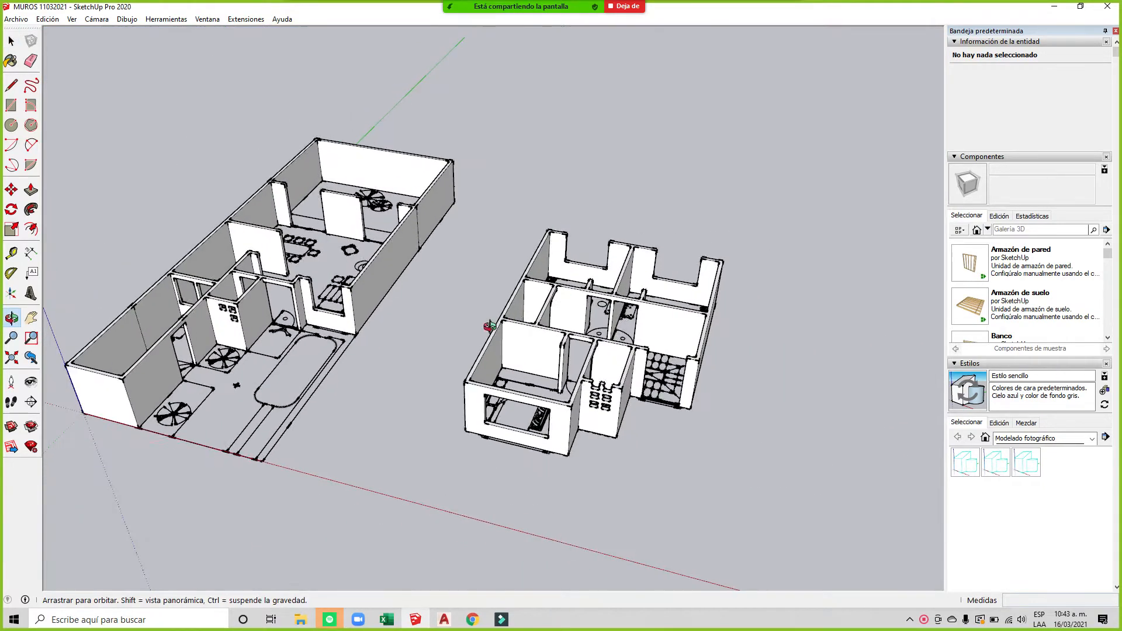
Step: Switch to AutoCAD to examine the ground-floor and upper-floor plans of the house, and return to SketchUp
left_click(442, 620)
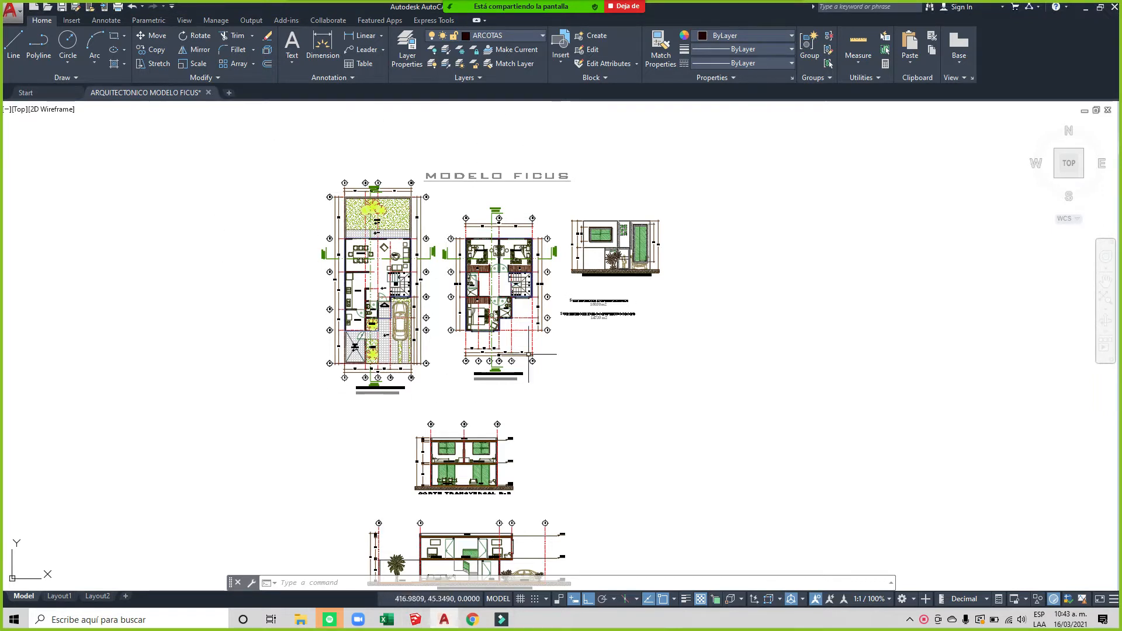
scroll(445, 253, "up", 2)
scroll(375, 290, "up", 2)
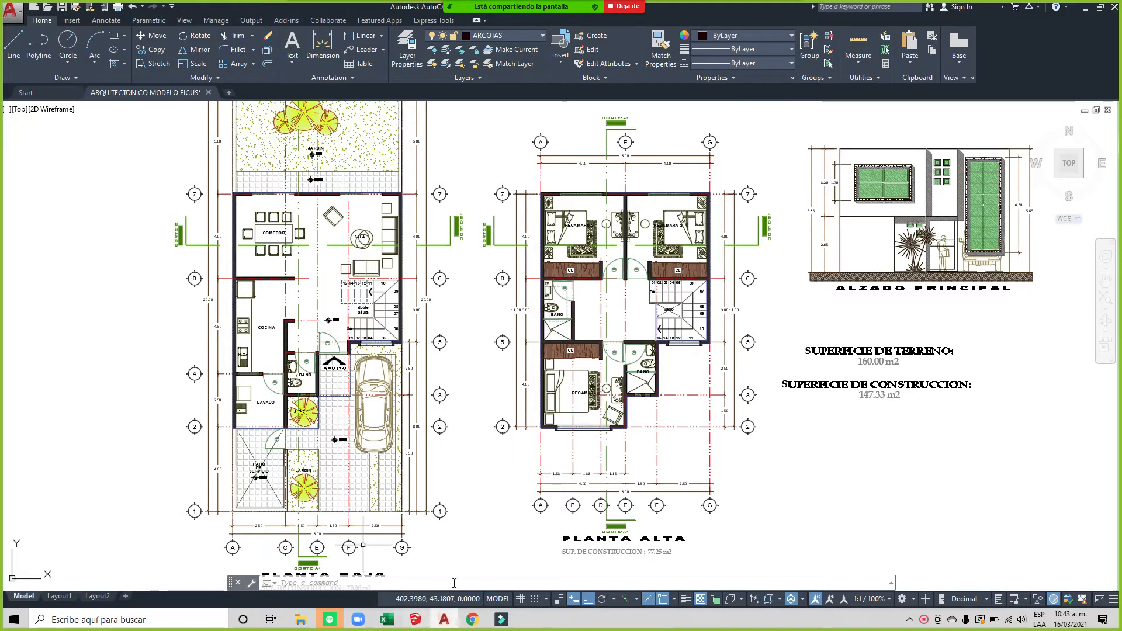
left_click(415, 619)
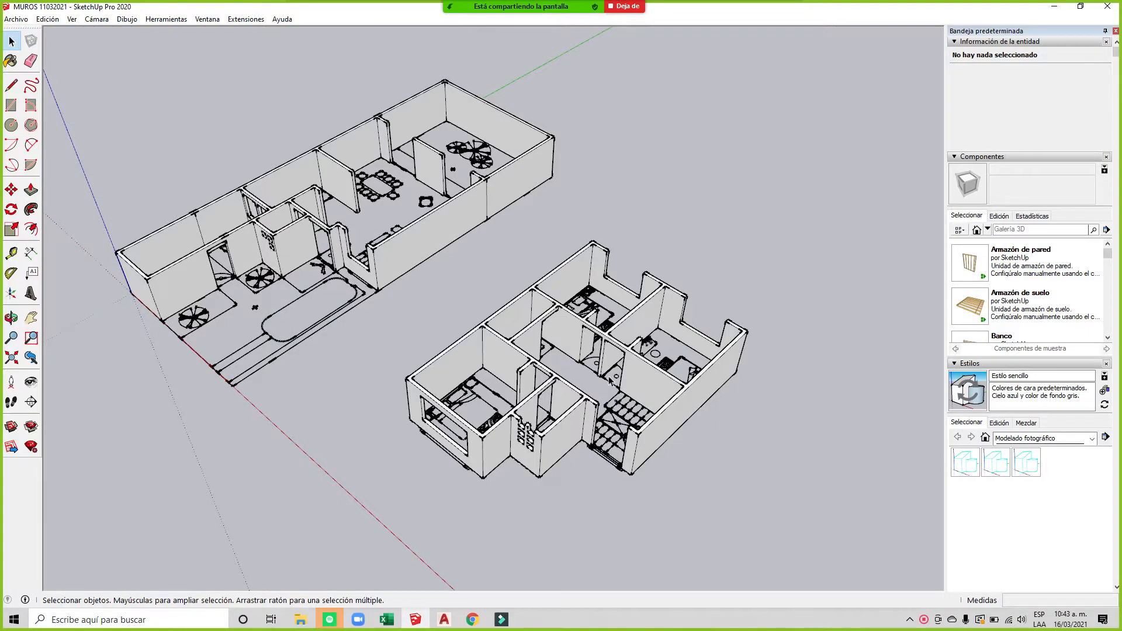
Step: Hide and show the untagged geometry several times to check which parts of the model have no tag
left_click(572, 334)
left_click(786, 454)
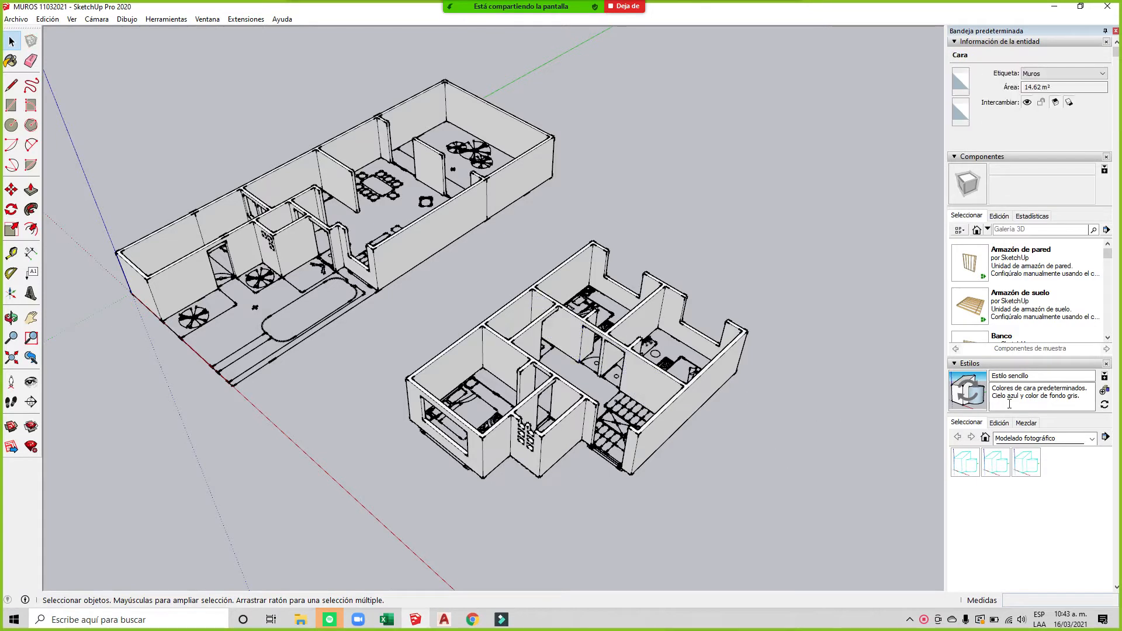
scroll(1060, 458, "down", 10)
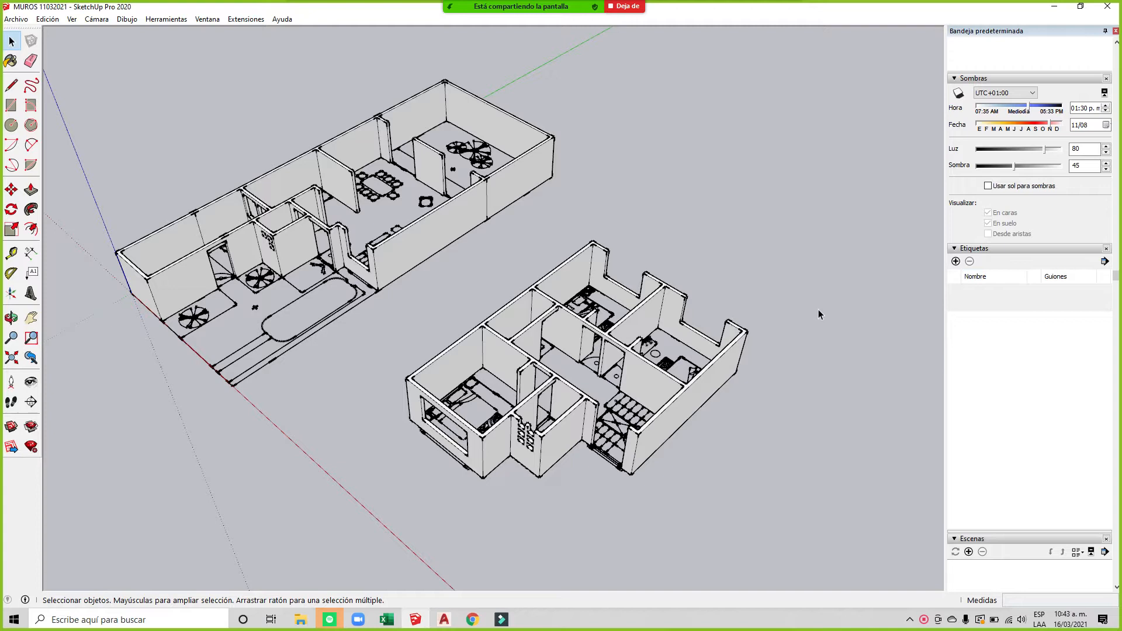
scroll(1015, 358, "up", 5)
scroll(1082, 331, "down", 3)
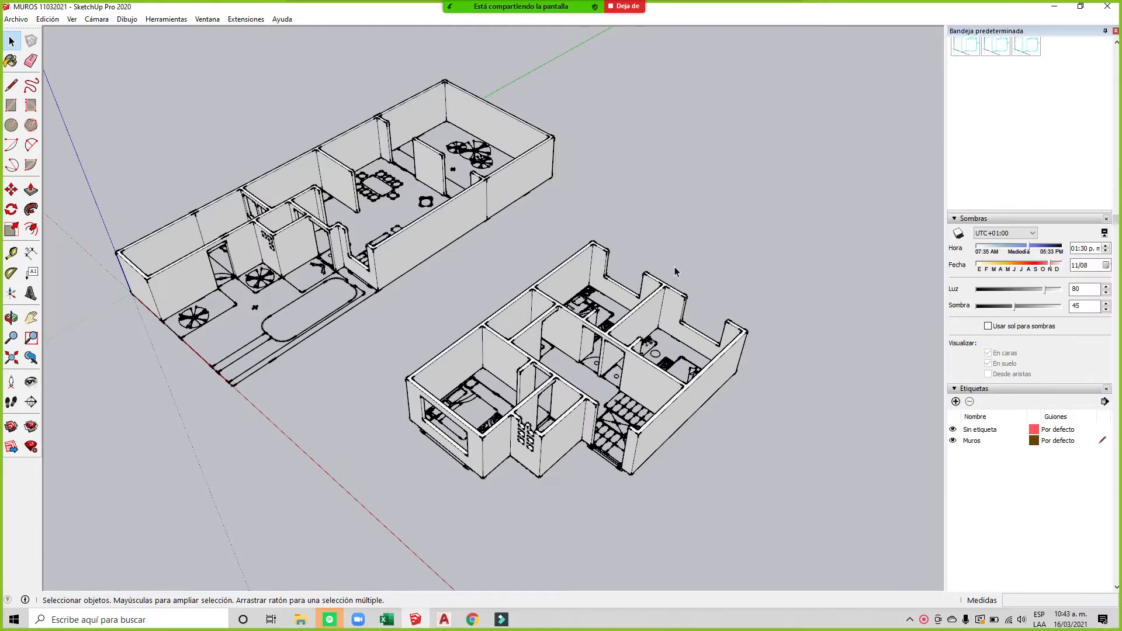
left_click(953, 431)
left_click(953, 431)
left_click(953, 431)
left_click(953, 431)
left_click(954, 430)
left_click(954, 431)
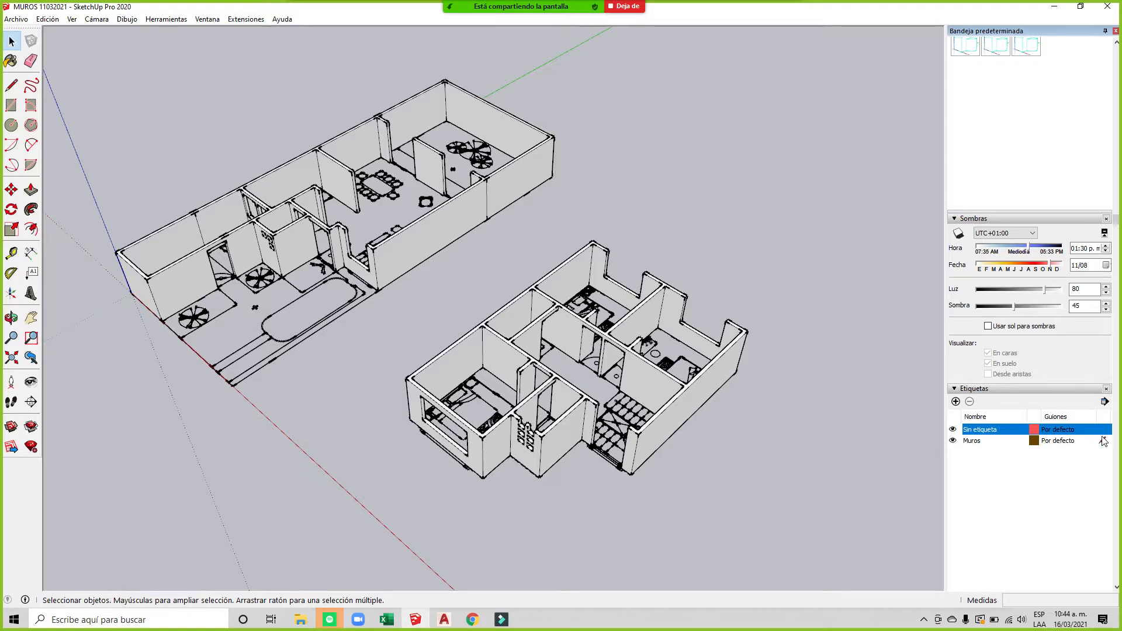
Step: Hide and show the Muros tag to check which walls are assigned to it
left_click(954, 442)
left_click(953, 442)
left_click(953, 441)
left_click(953, 441)
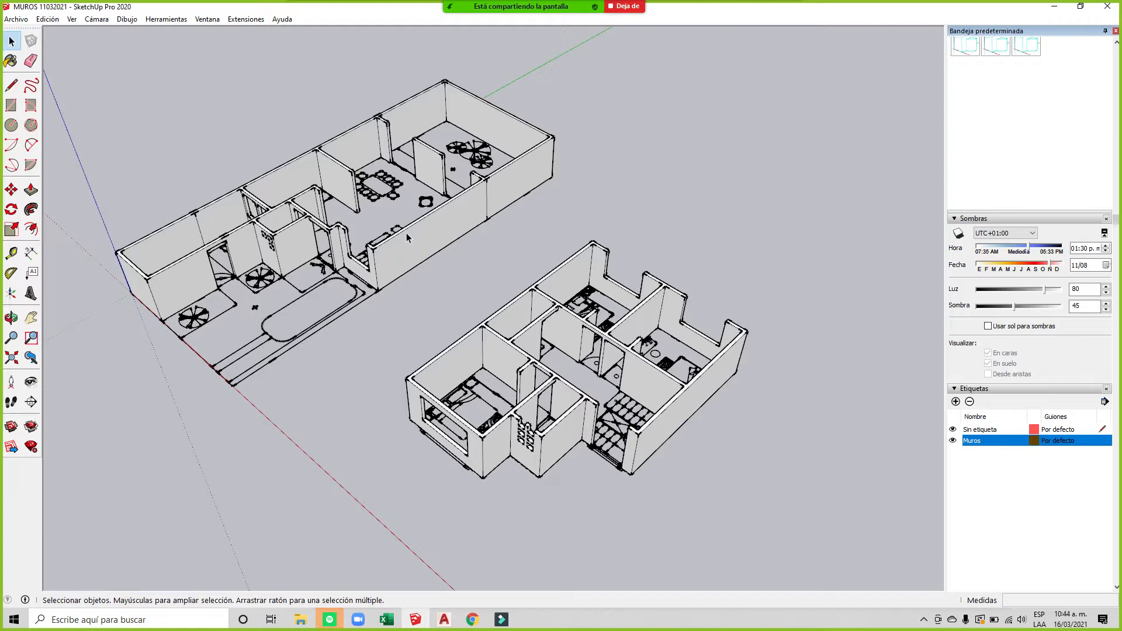
Step: Create a component named MUROS PA from all the connected upper-floor walls
middle_click_drag(544, 468, 622, 445)
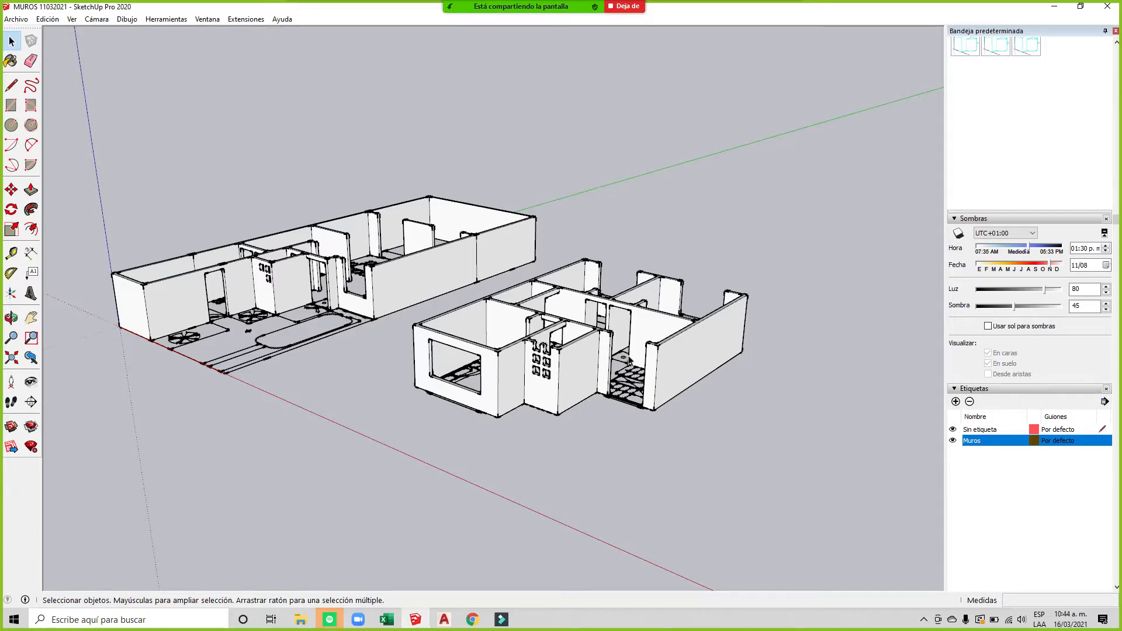
scroll(630, 361, "up", 2)
triple_click(606, 351)
middle_click_drag(606, 351, 571, 376)
right_click(631, 369)
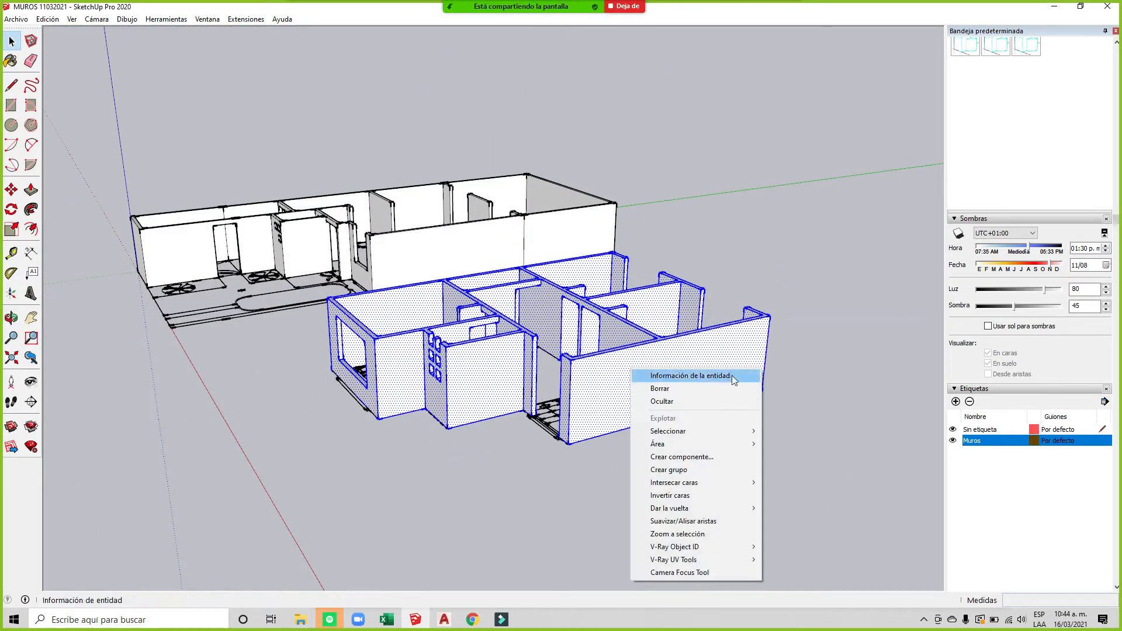
left_click(703, 455)
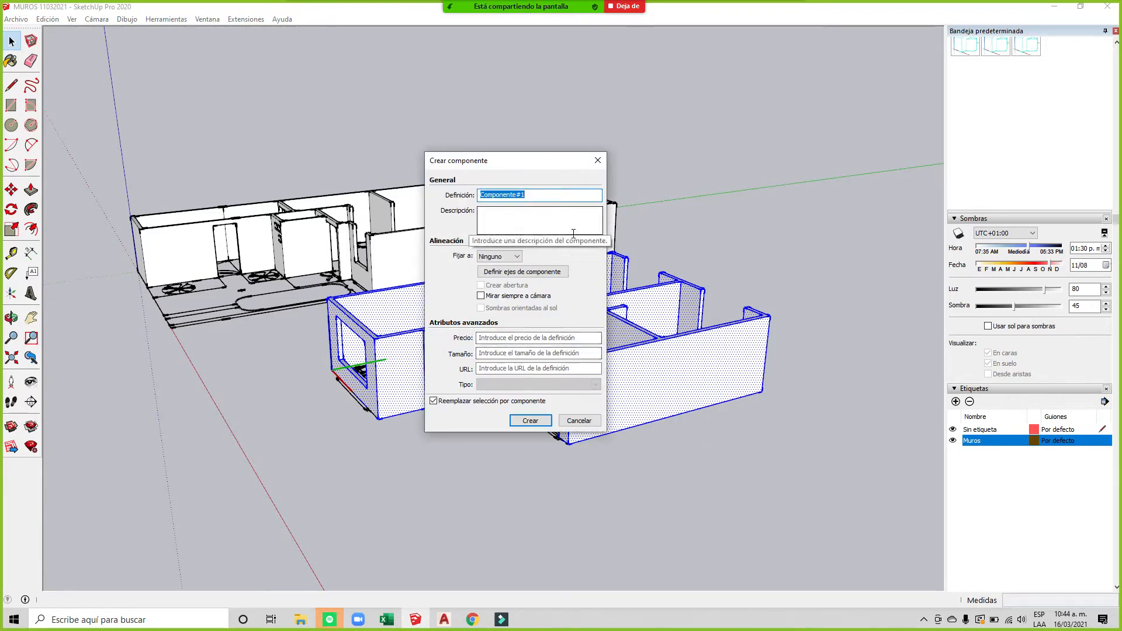
type("MUROS PA")
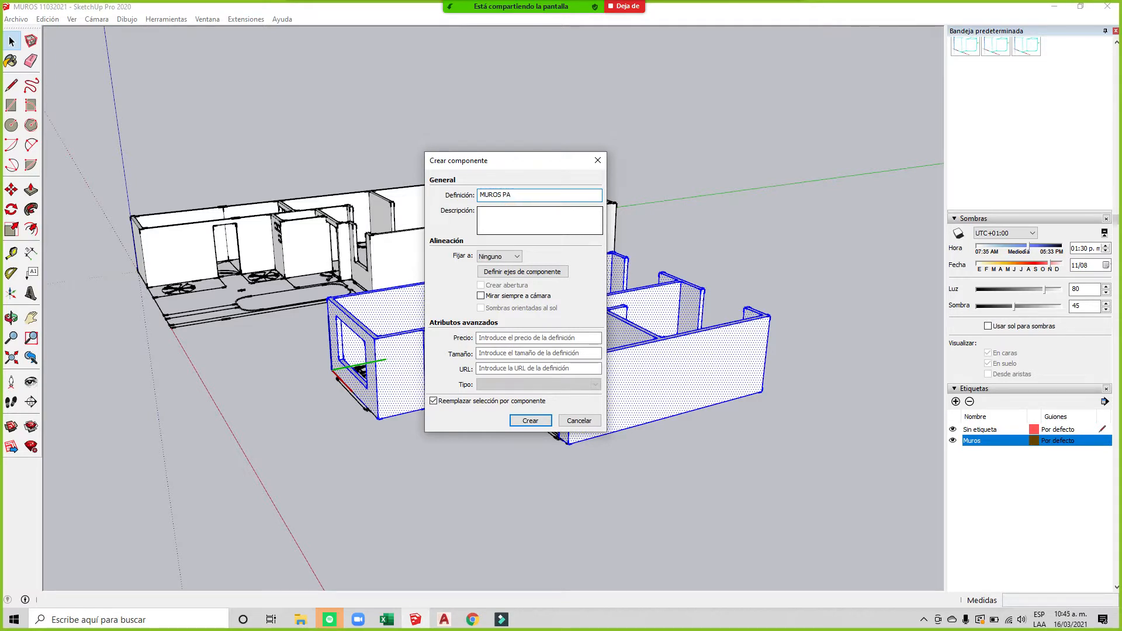
left_click(530, 421)
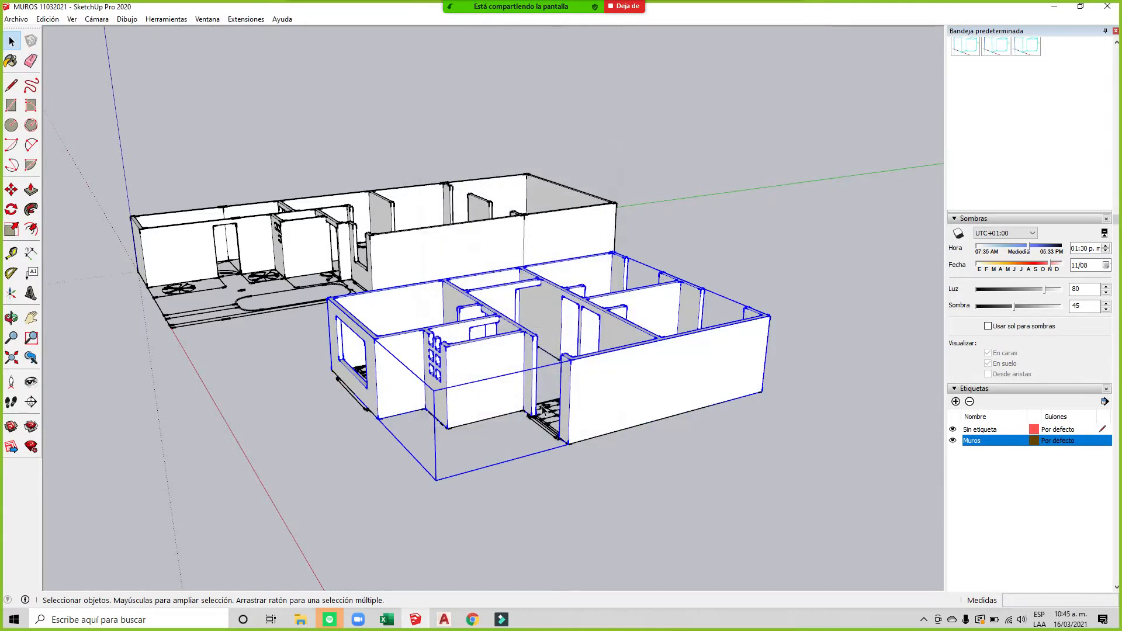
Step: Create a component from the ground-floor walls, including the freestanding wall beside the garden, giving it a name that begins with MUROS P
left_click(635, 416)
middle_click_drag(636, 416, 418, 424)
middle_click_drag(213, 325, 372, 311)
scroll(381, 301, "up", 1)
triple_click(422, 305)
middle_click_drag(491, 257, 484, 206)
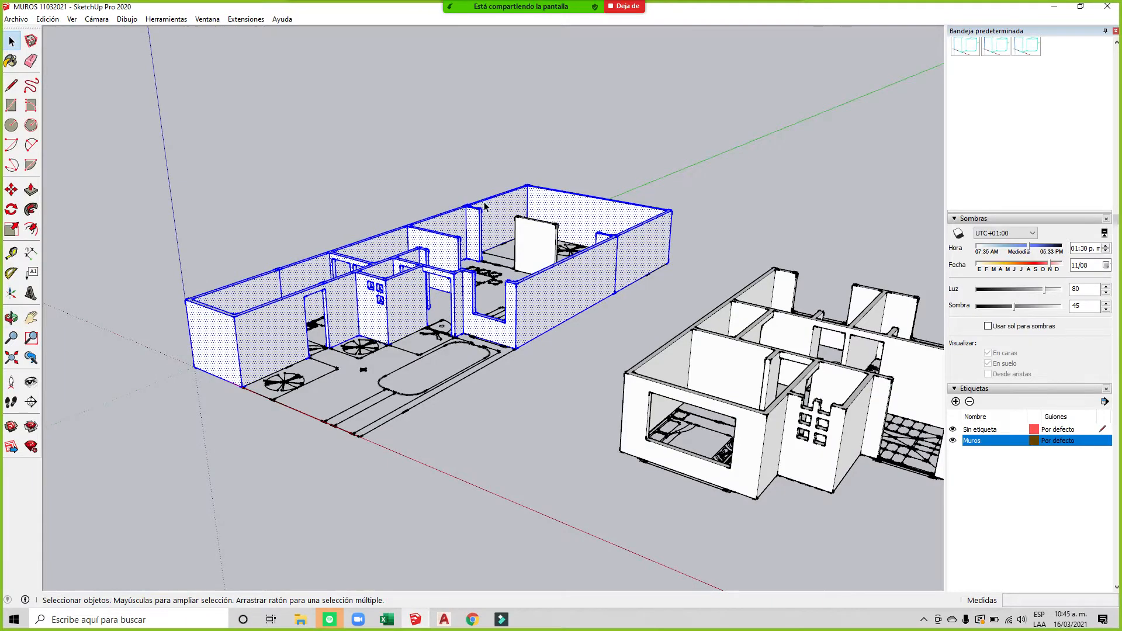
scroll(445, 241, "up", 5)
middle_click_drag(541, 238, 570, 332)
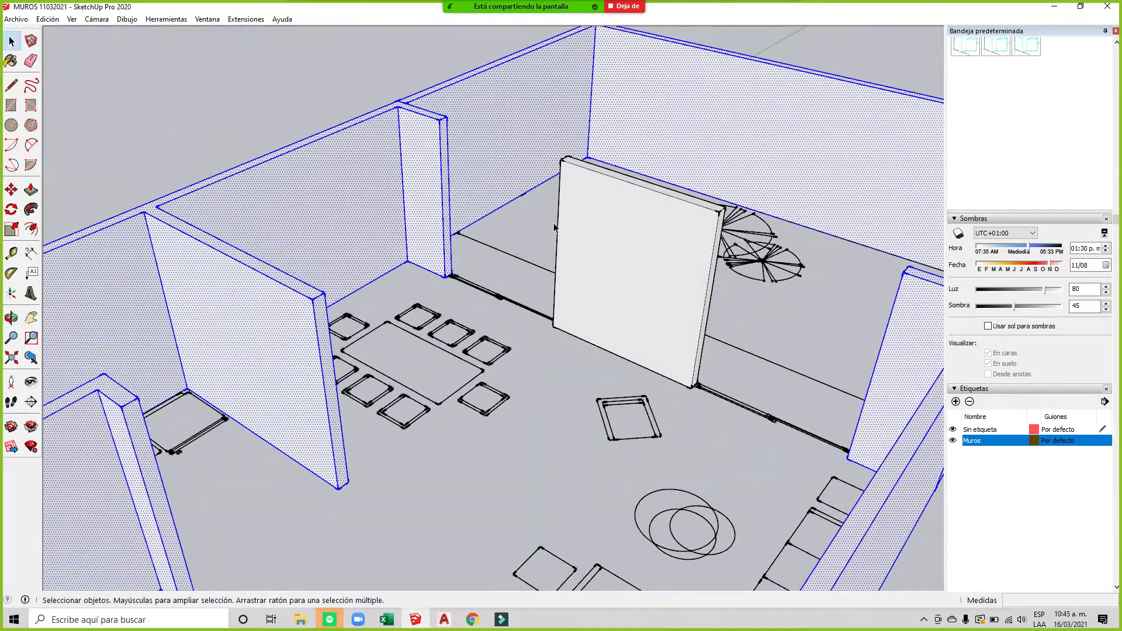
scroll(488, 279, "down", 3)
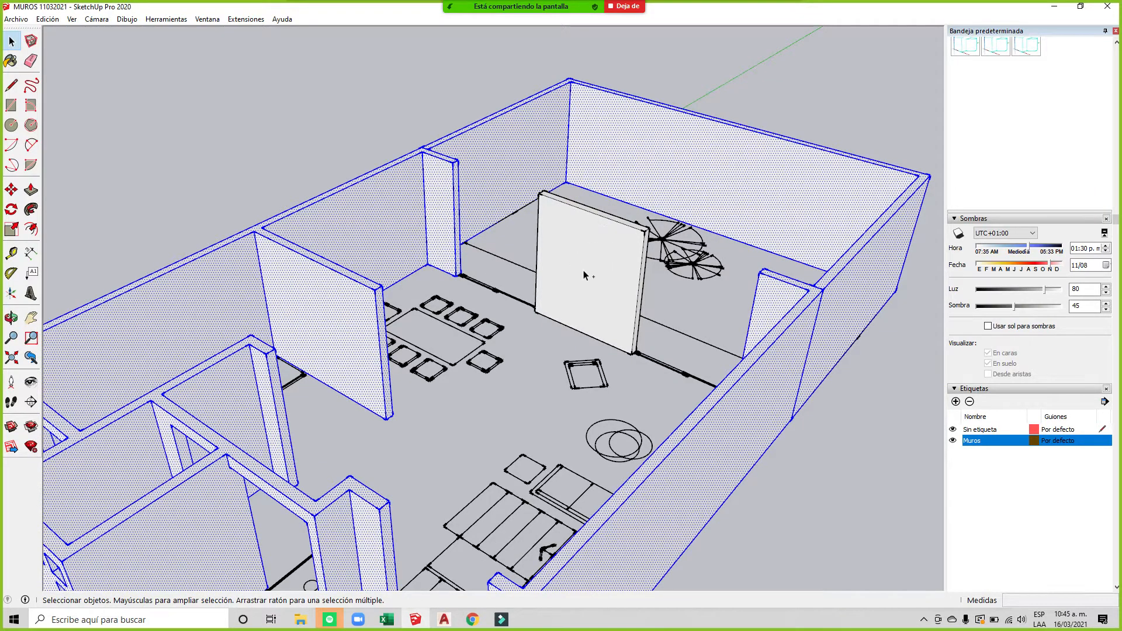
middle_click_drag(599, 281, 651, 276)
scroll(506, 193, "down", 2)
middle_click_drag(475, 163, 442, 311)
right_click(548, 267)
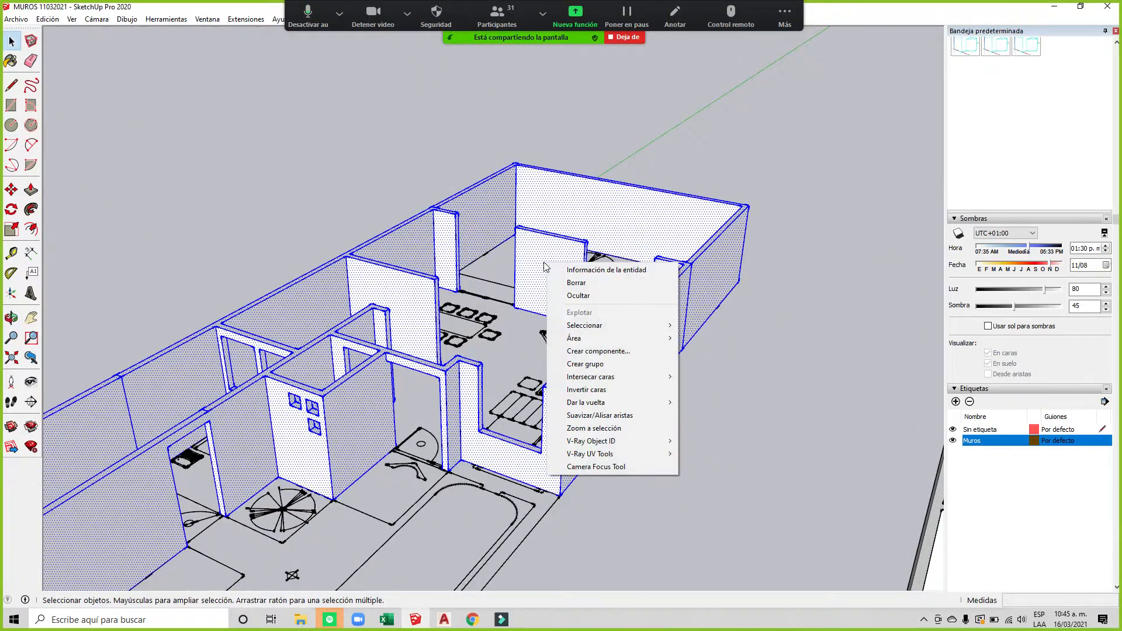
left_click(624, 353)
type("MUROS PA")
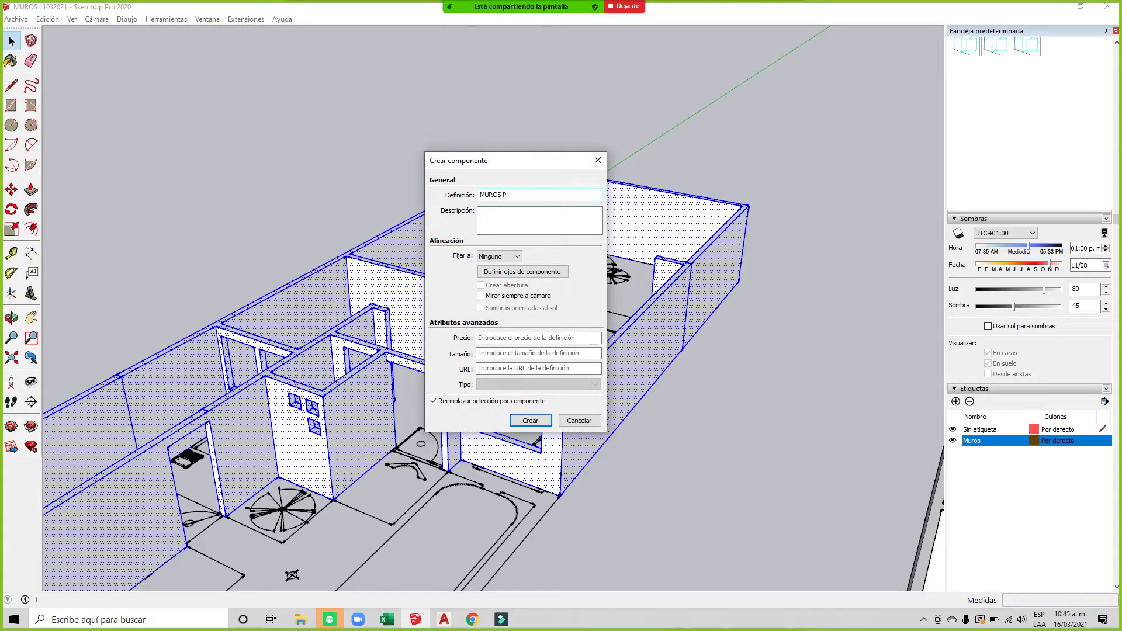
left_click(530, 420)
middle_click_drag(526, 409, 511, 285)
scroll(512, 285, "down", 3)
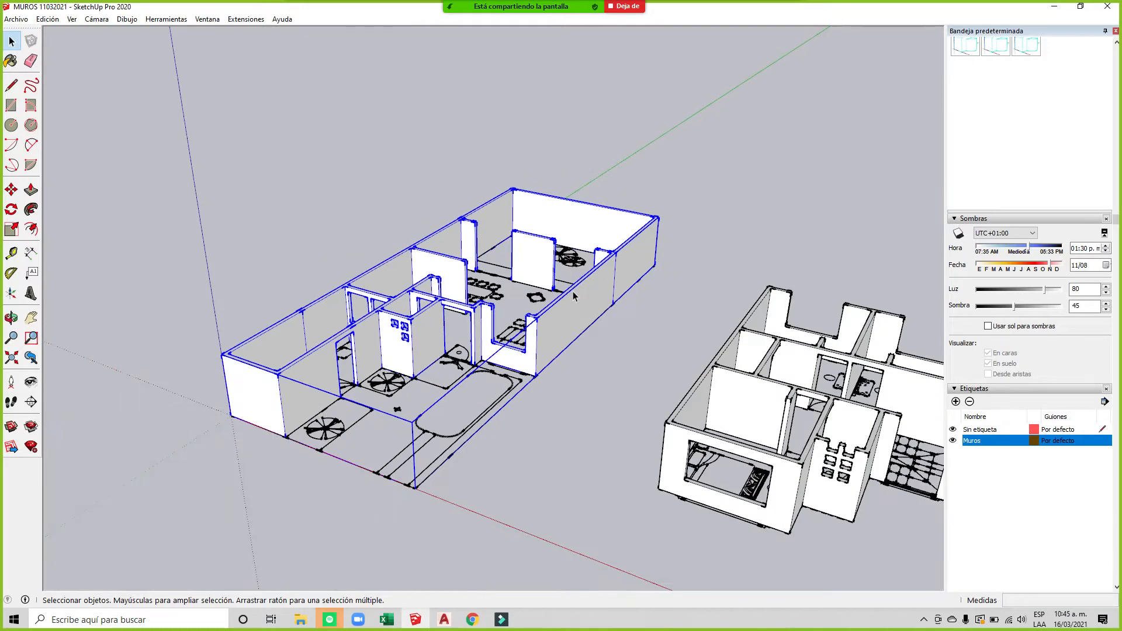
Step: Select the ground-floor and upper-floor wall components in turn to check that each behaves as a single object
left_click(831, 440)
left_click(507, 301)
left_click(562, 325)
left_click(762, 403)
left_click(427, 374)
middle_click_drag(423, 301, 463, 493)
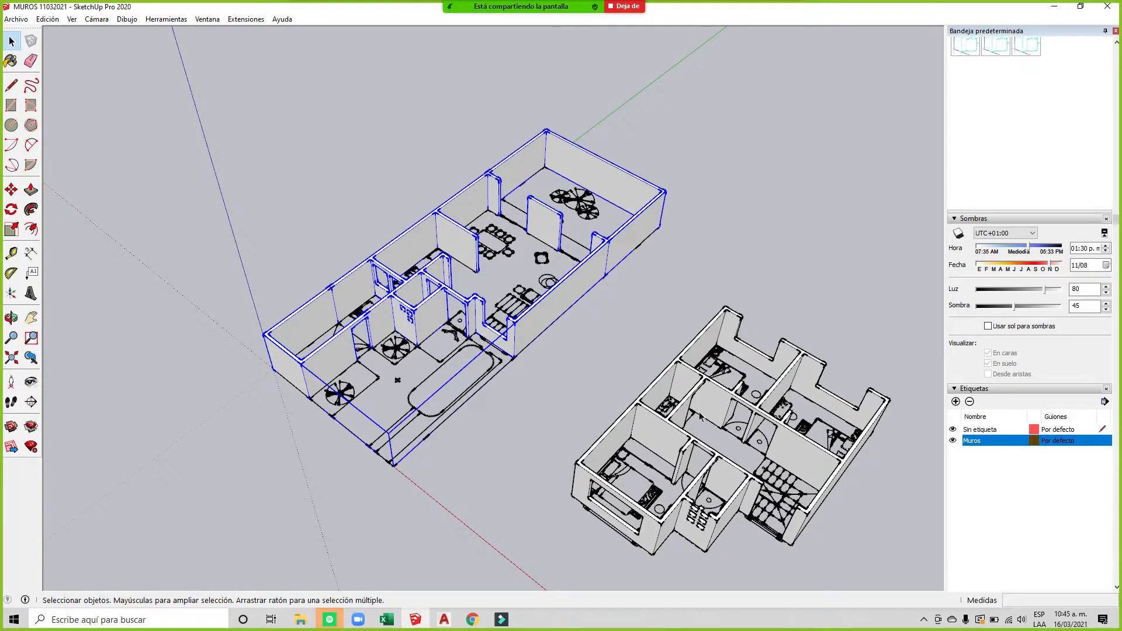
left_click(670, 444)
middle_click_drag(654, 489, 731, 421)
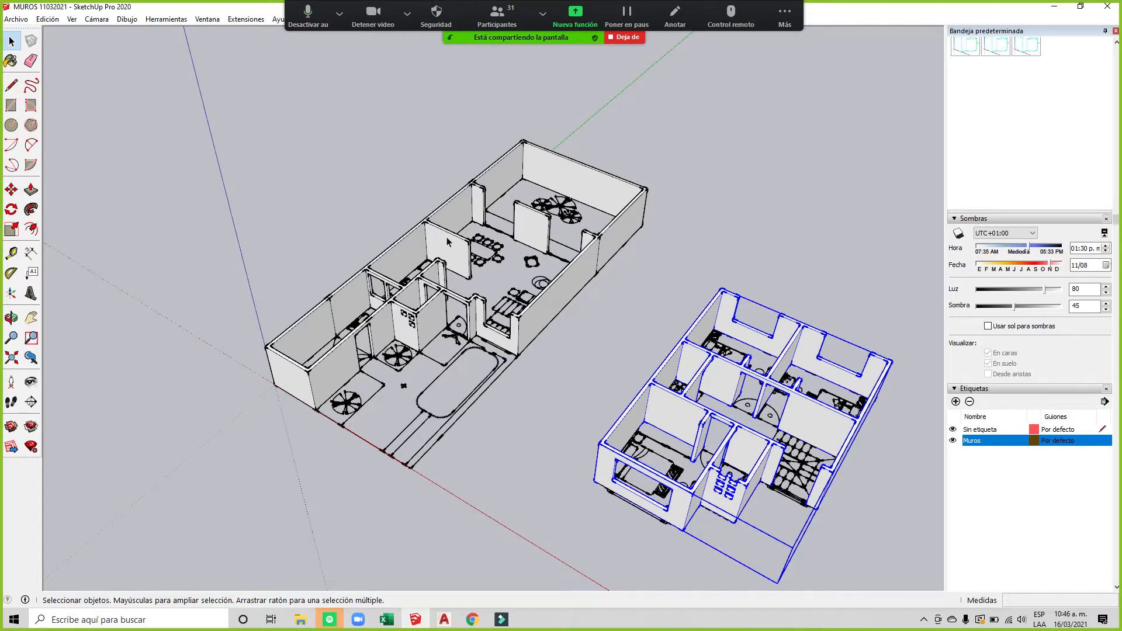
Step: Add a new tag named Losas and make it the active tag
left_click(956, 401)
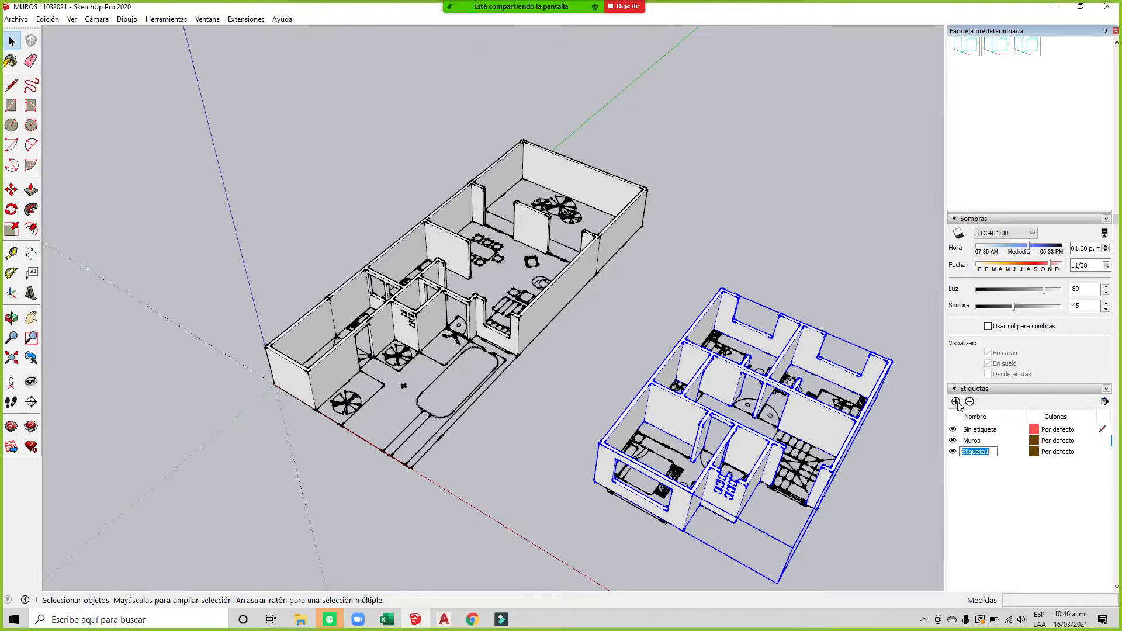
type("LOS")
key("BackSpace")
key("BackSpace")
key("BackSpace")
left_click(1046, 533)
left_click(1106, 453)
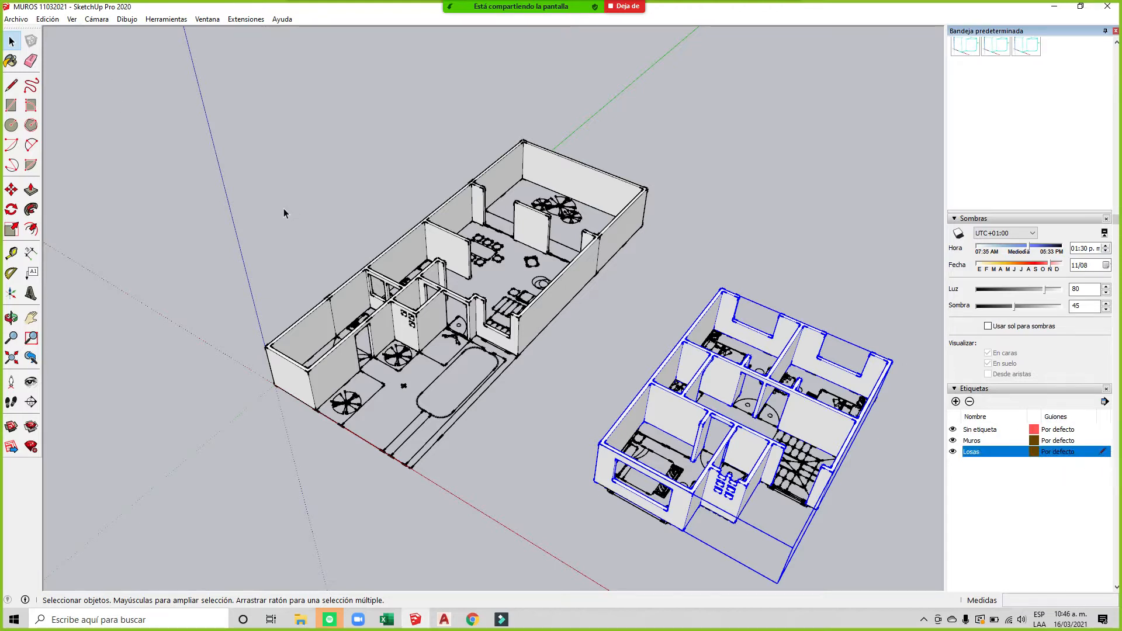
Step: Draw a rectangle on top of the ground-floor walls over the dining room, from the outer wall corner to the kitchen partition's free end
scroll(377, 210, "up", 1)
scroll(415, 203, "up", 1)
middle_click_drag(602, 195, 500, 159)
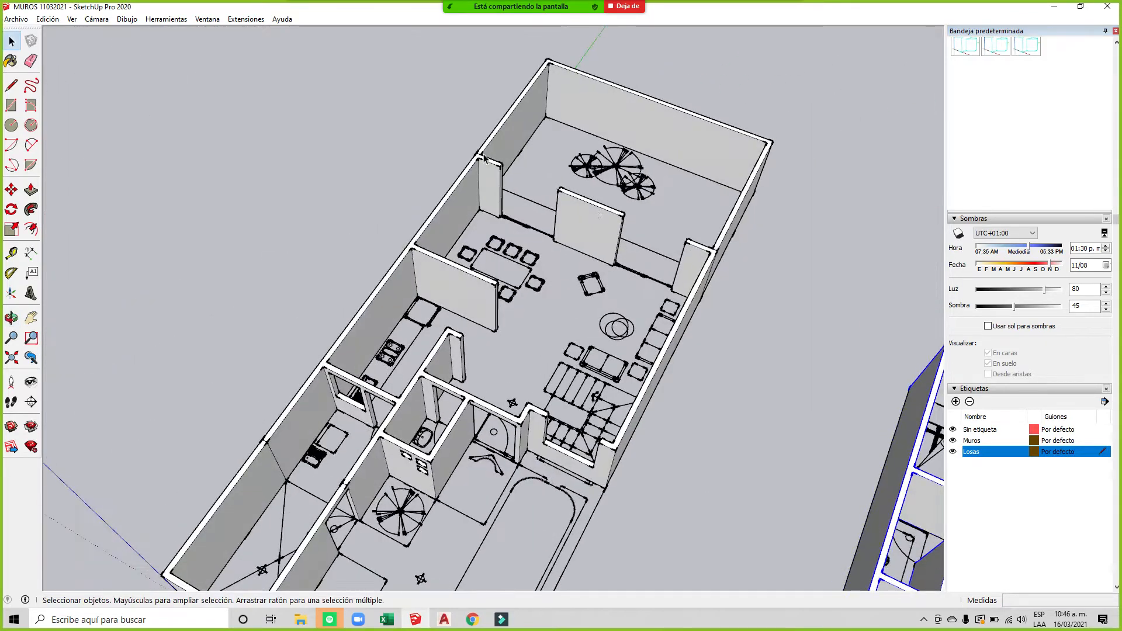
scroll(419, 306, "down", 2)
middle_click_drag(576, 193, 526, 288)
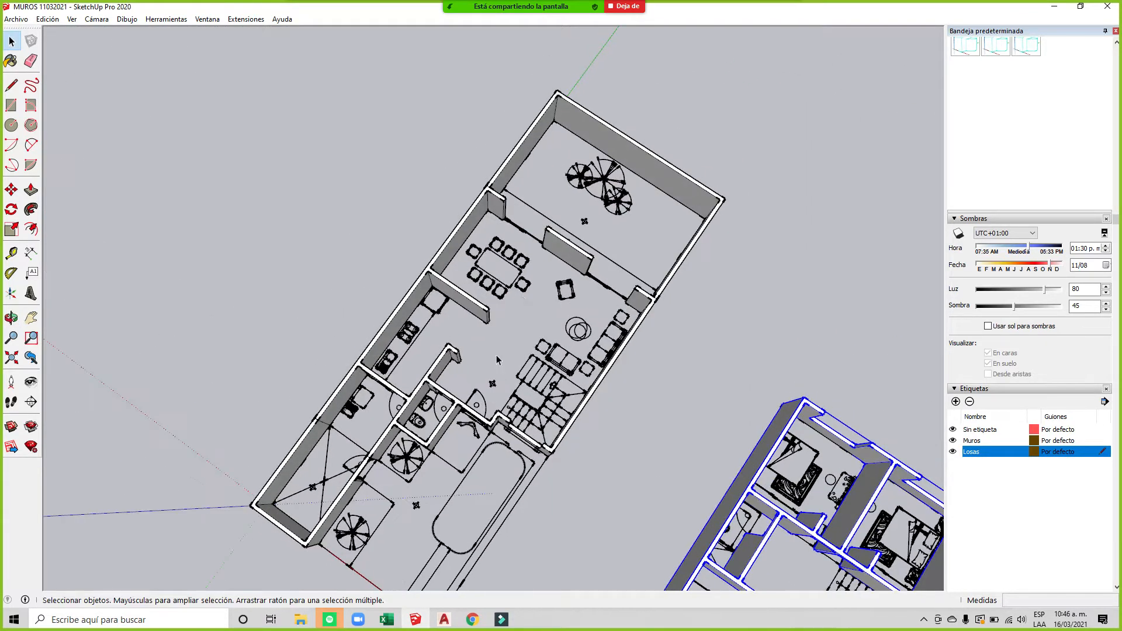
middle_click_drag(500, 395, 540, 315)
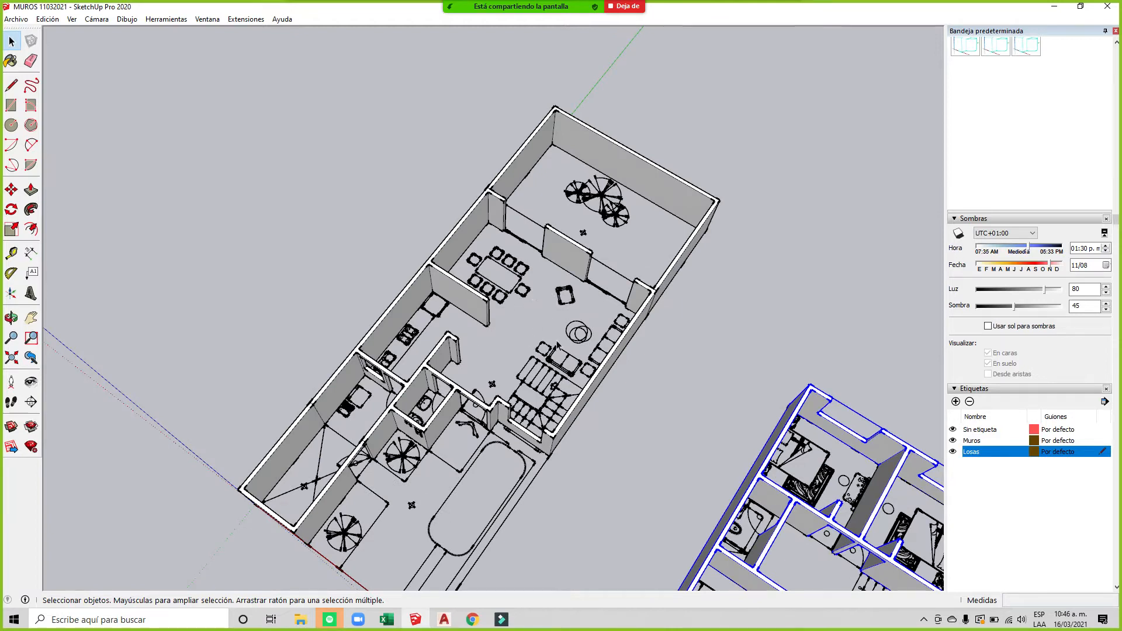
scroll(473, 271, "down", 1)
middle_click_drag(563, 424, 502, 275)
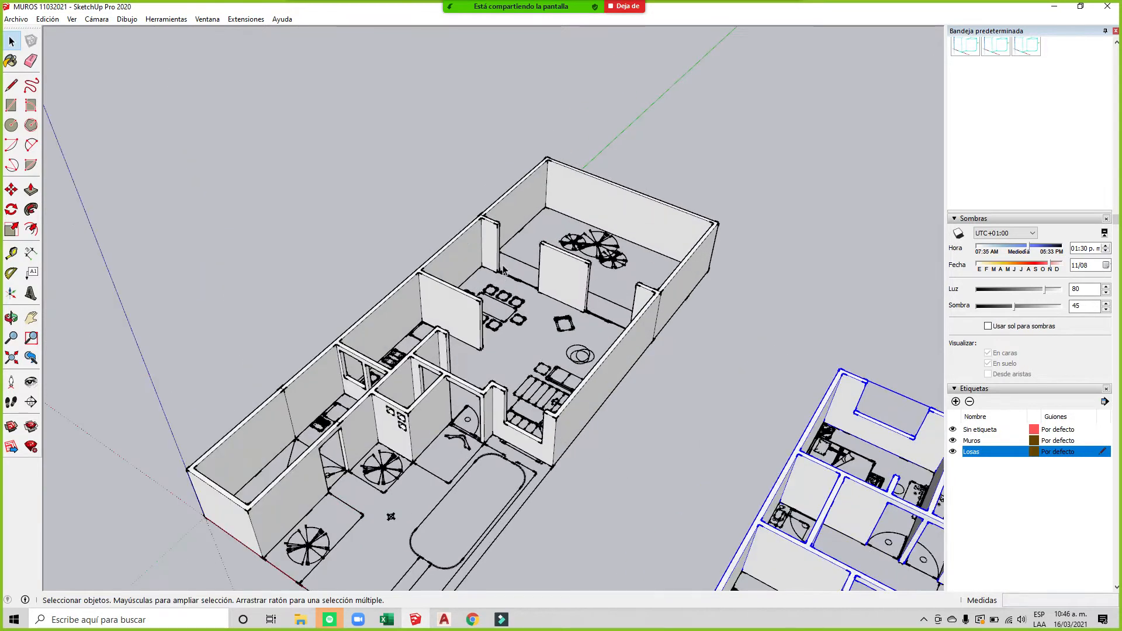
left_click(12, 105)
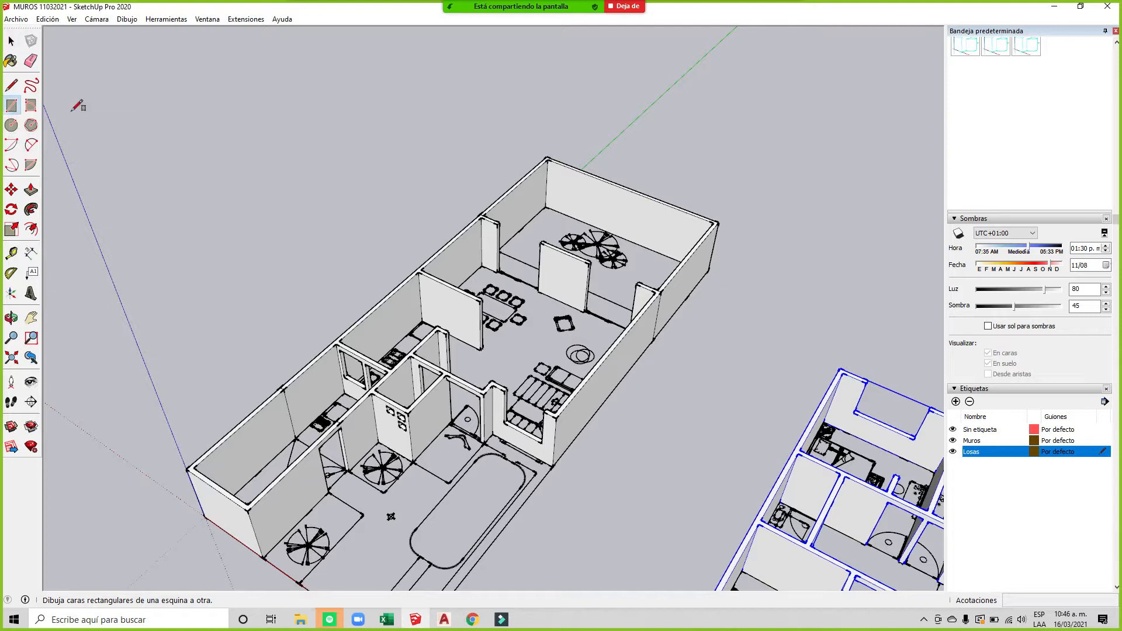
scroll(463, 233, "up", 3)
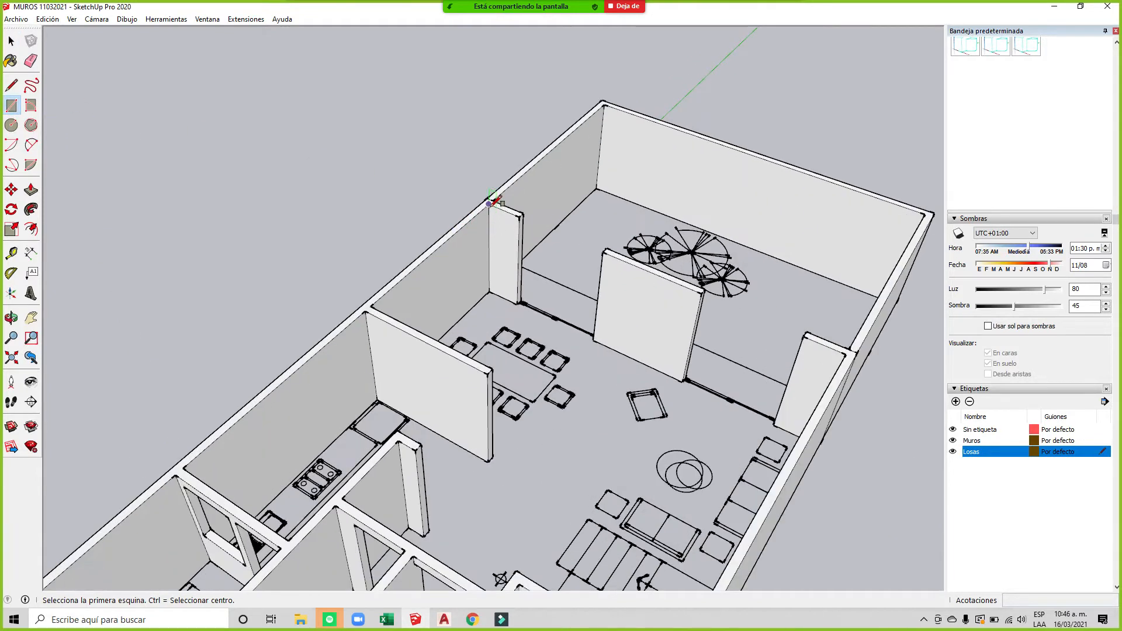
left_click(488, 204)
left_click(492, 369)
middle_click_drag(558, 336, 431, 267)
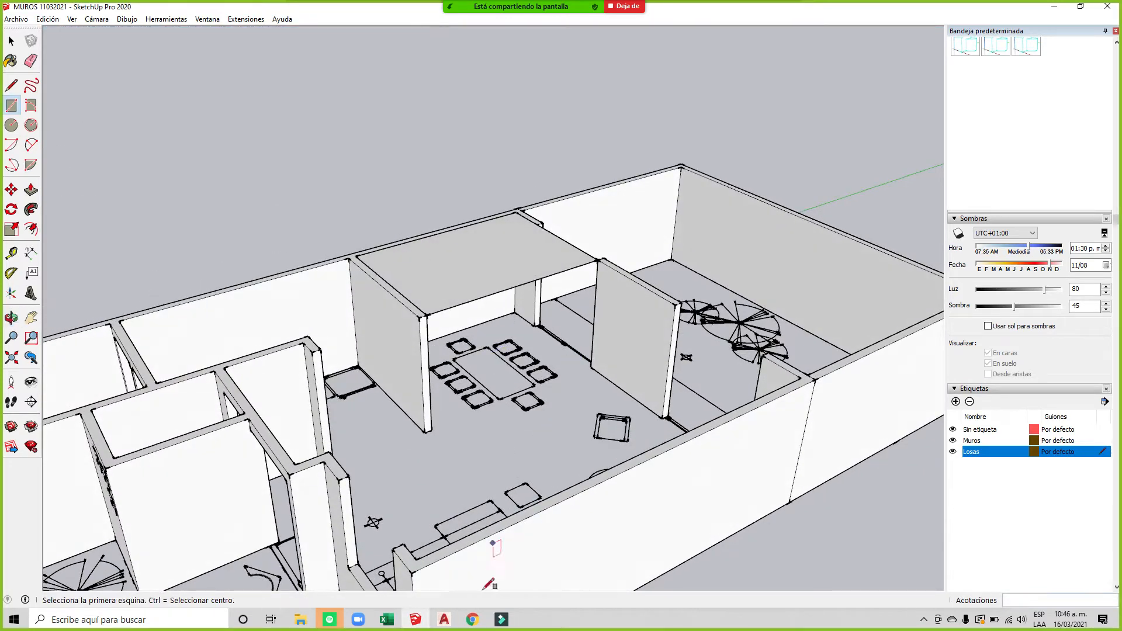
Step: Switch to AutoCAD and bring up the building section where the slab between the ground and upper floors is drawn
left_click(443, 621)
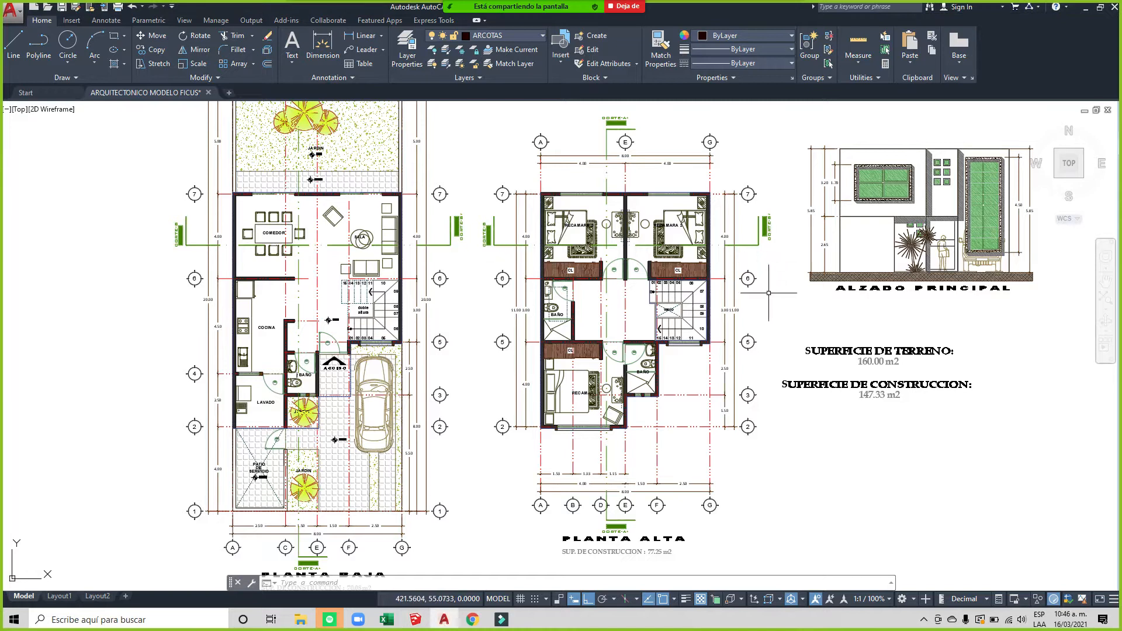
scroll(768, 292, "down", 5)
scroll(559, 369, "up", 10)
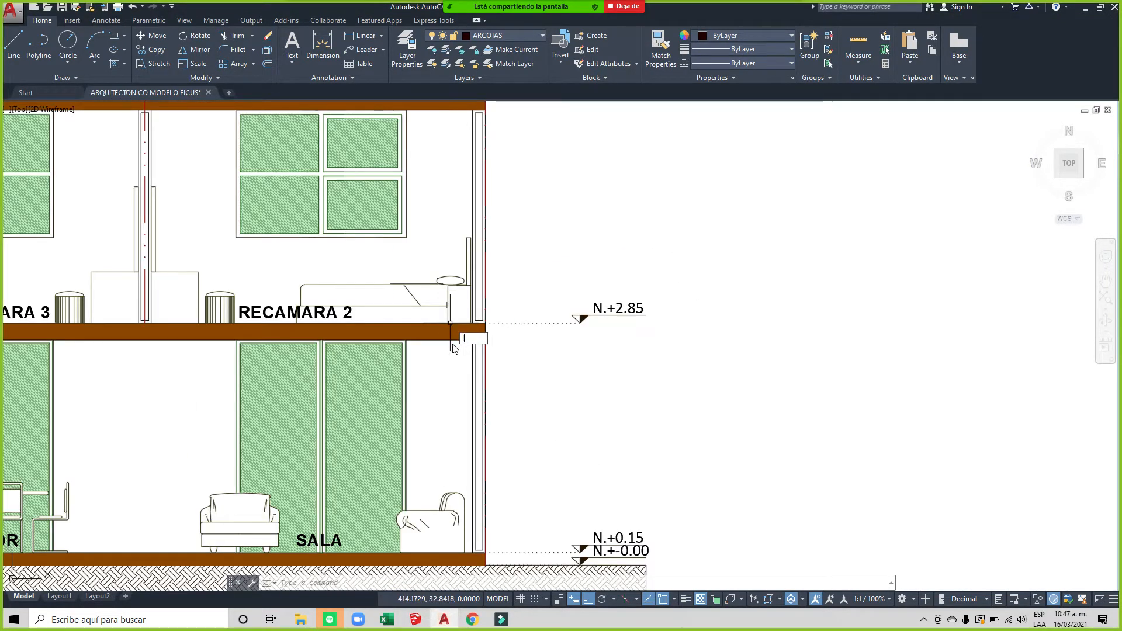
scroll(464, 339, "up", 2)
key("Return")
scroll(463, 339, "up", 4)
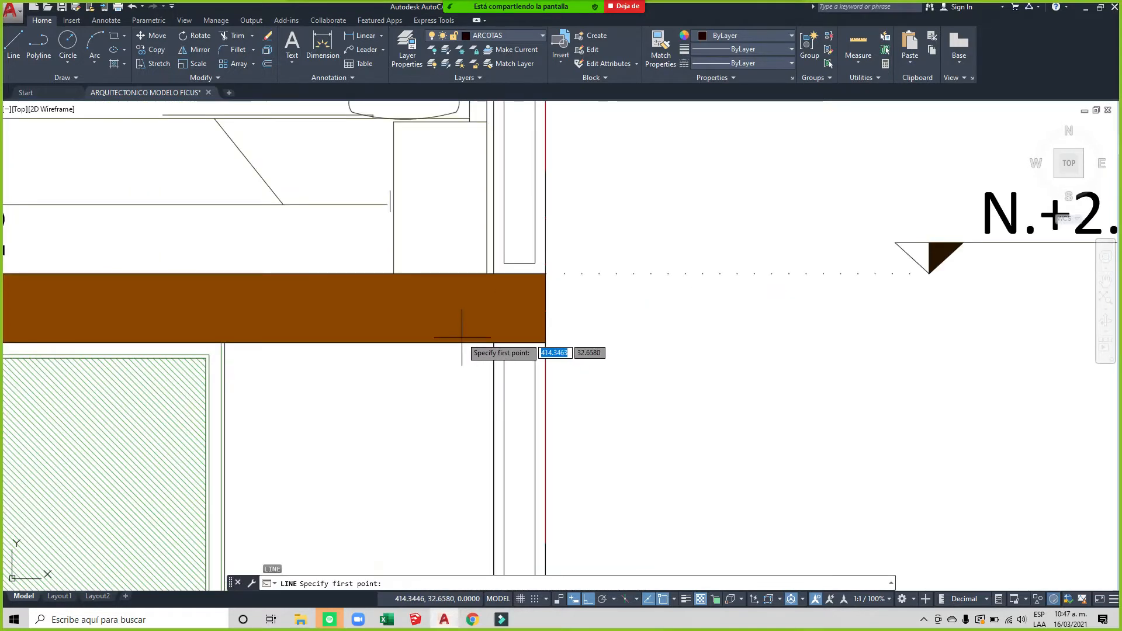
left_click(461, 346)
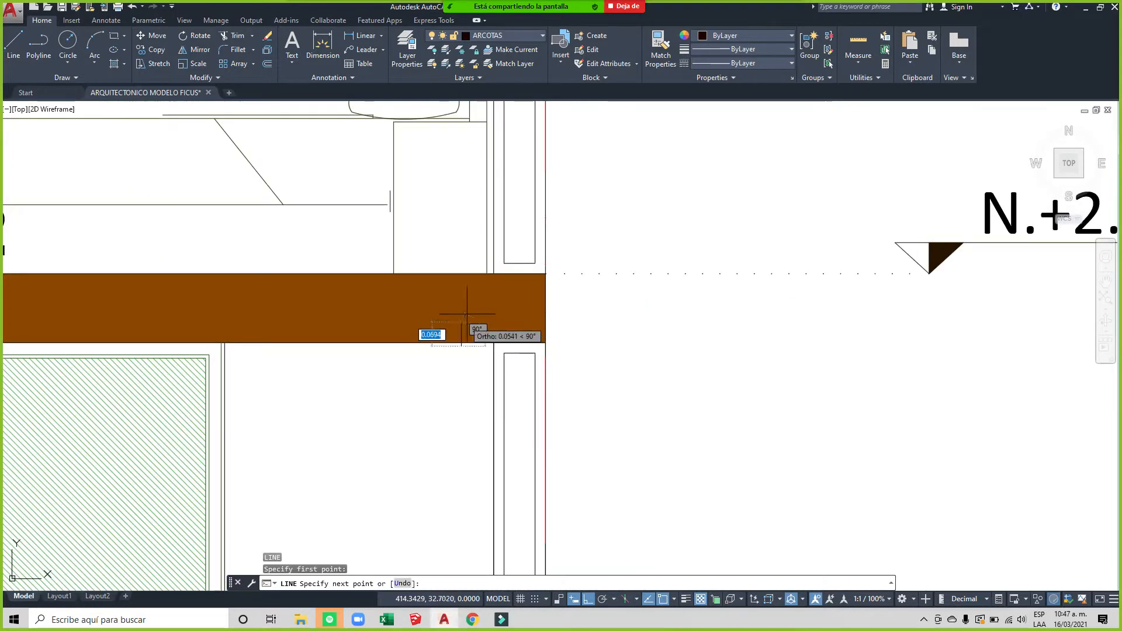
left_click(37, 47)
left_click(14, 49)
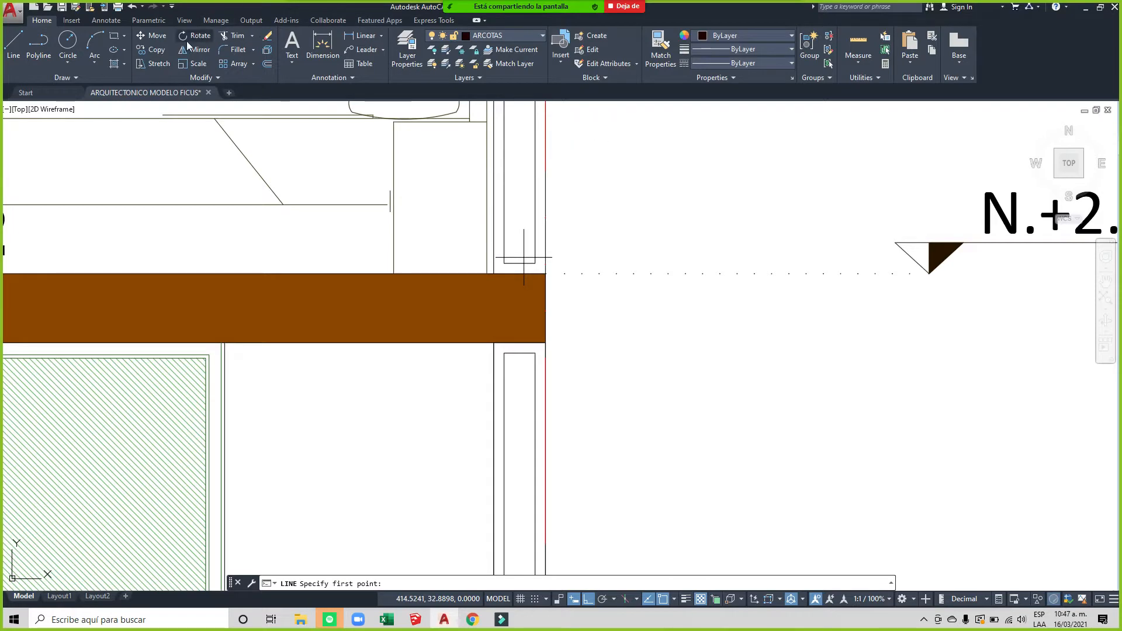
Step: Add a linear vertical dimension for the mezzanine slab's thickness at its outer end, placing it outside the wall
left_click(105, 20)
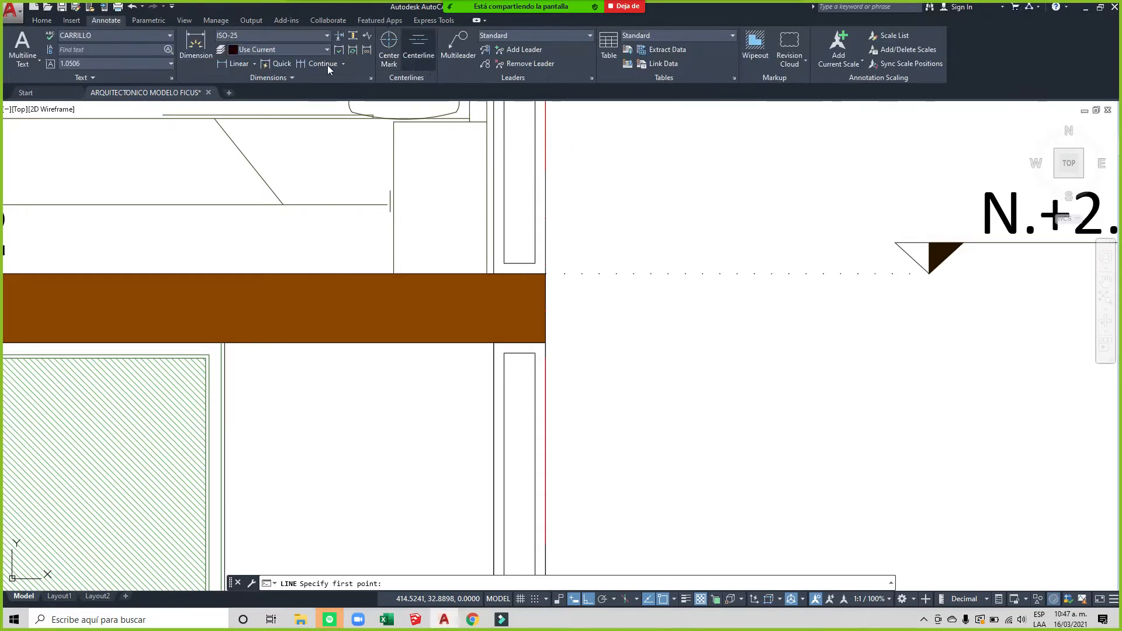
left_click(247, 64)
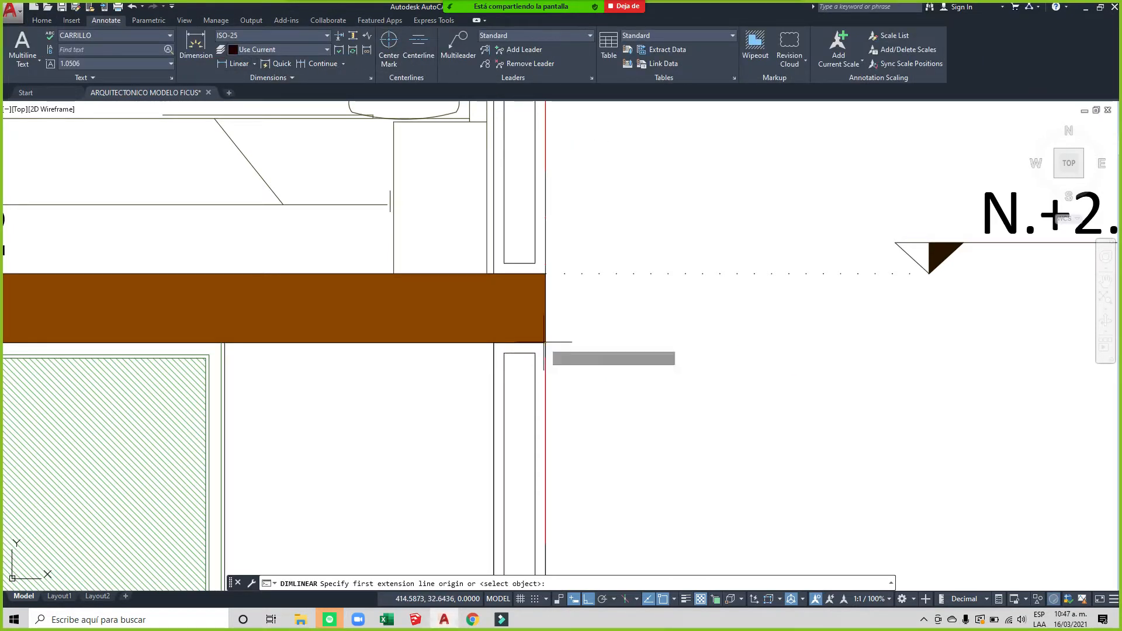
left_click(546, 343)
left_click(545, 274)
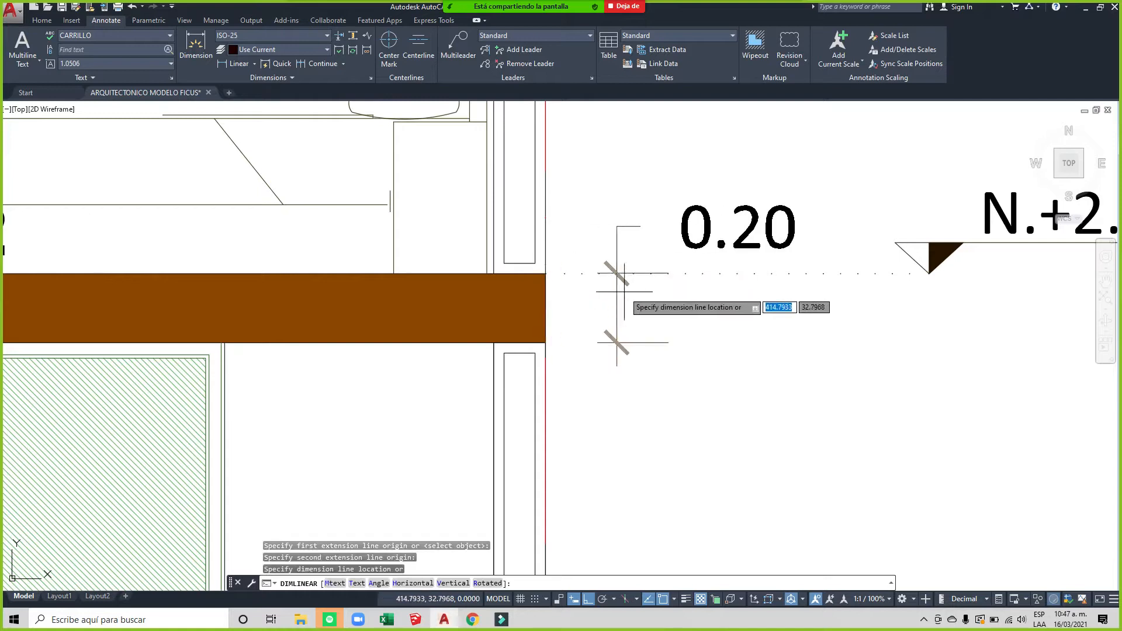
left_click(640, 295)
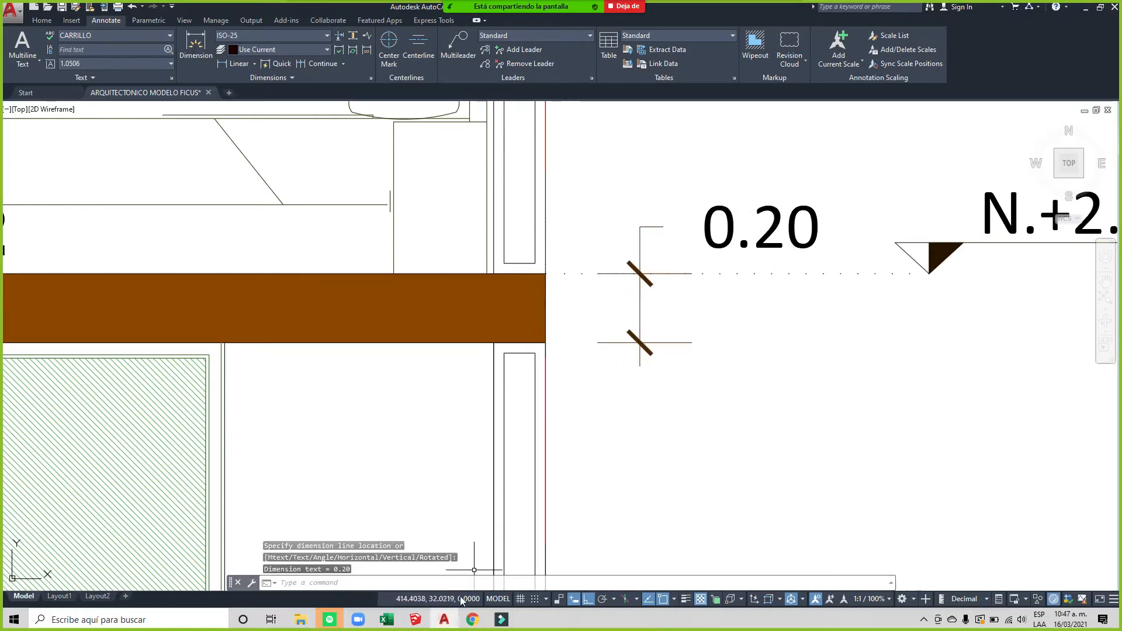
Step: Switch back to SketchUp and extrude the dining-room rectangle upward 0.2 m with Push/Pull
left_click(422, 627)
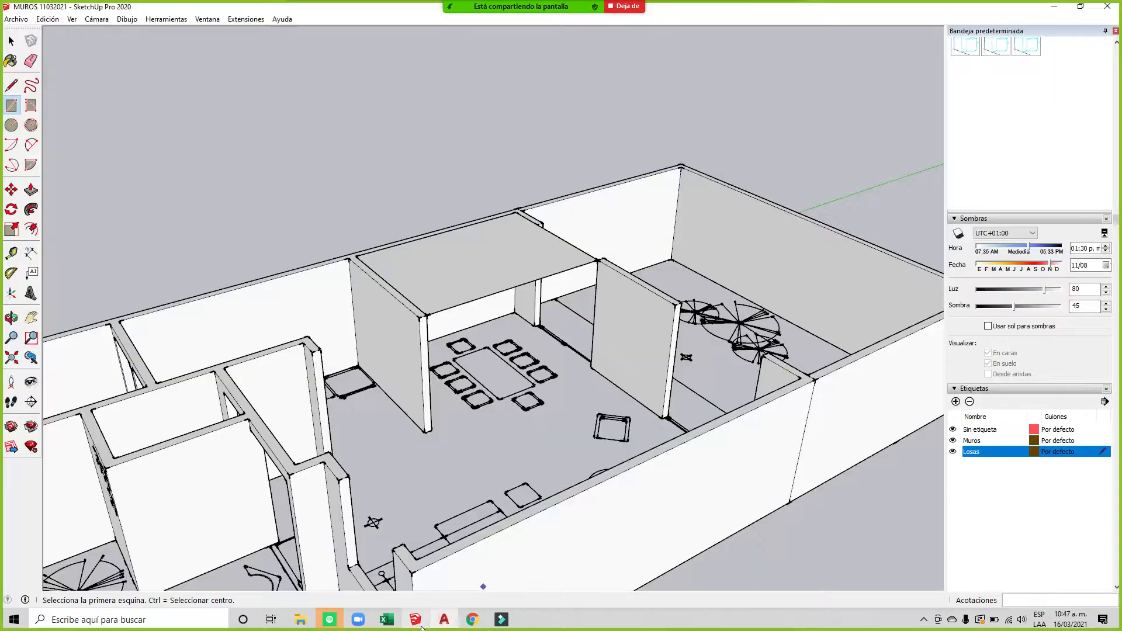
left_click(30, 189)
left_click(445, 277)
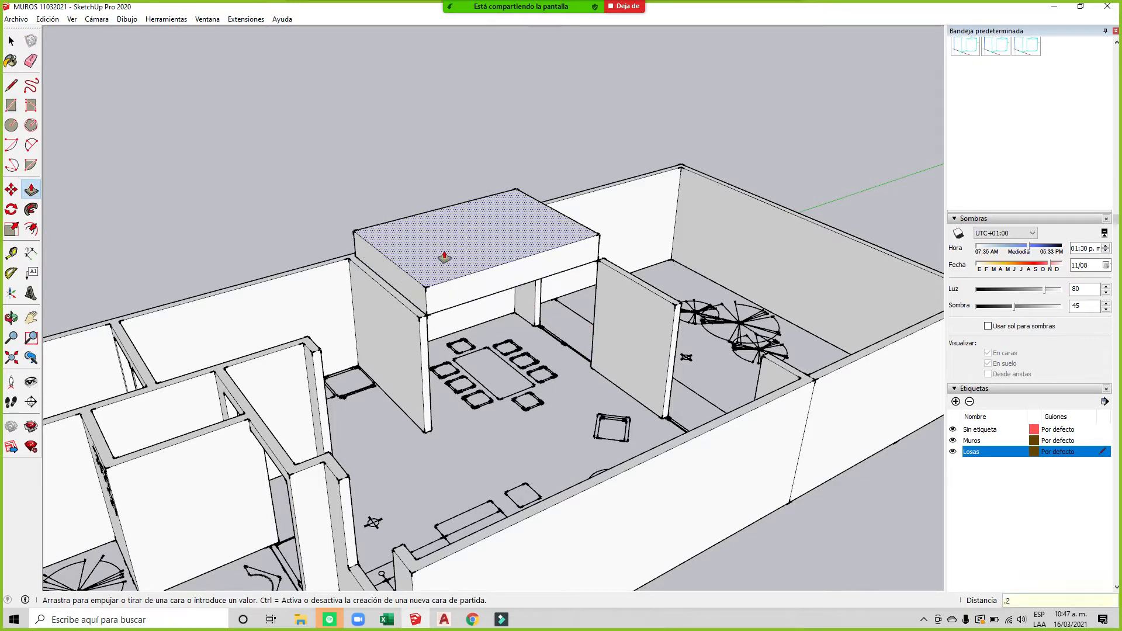
key("Return")
Step: Pull the slab's side face about 4.93 m across the living room to the opposite outer wall
middle_click_drag(491, 394, 576, 340)
scroll(498, 269, "down", 5)
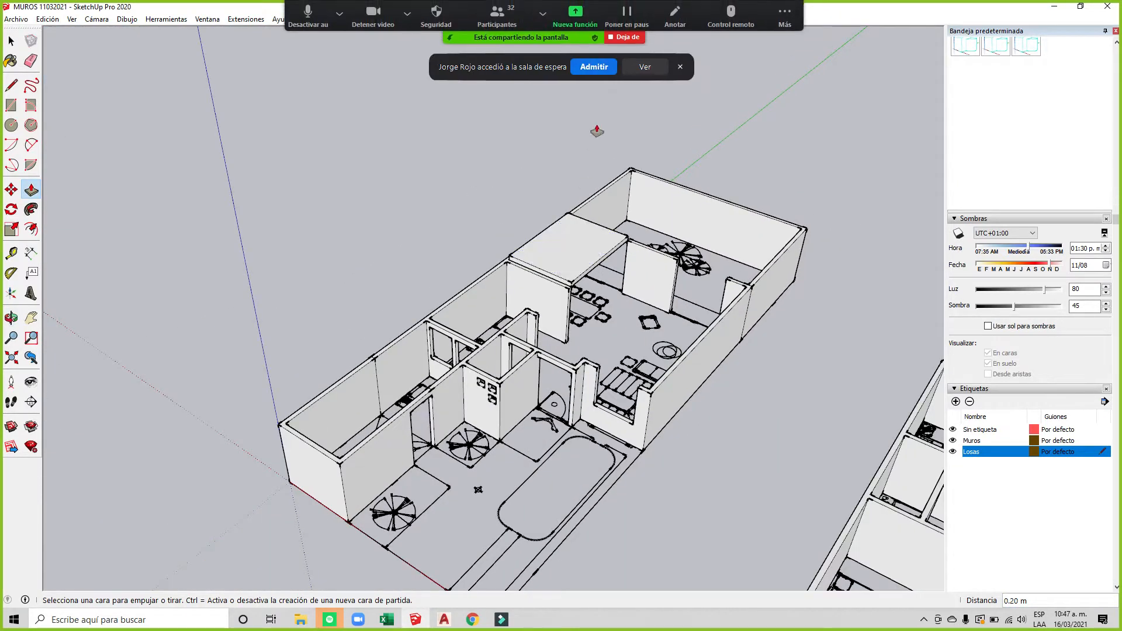
middle_click_drag(647, 276, 619, 313)
scroll(634, 298, "up", 2)
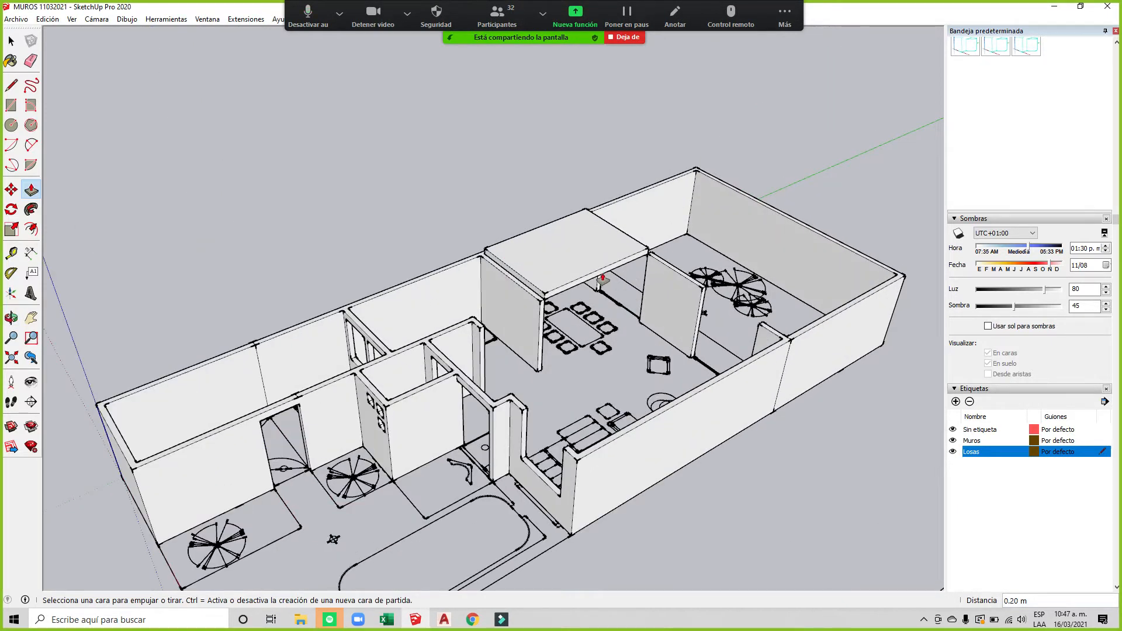
left_click_drag(599, 279, 624, 439)
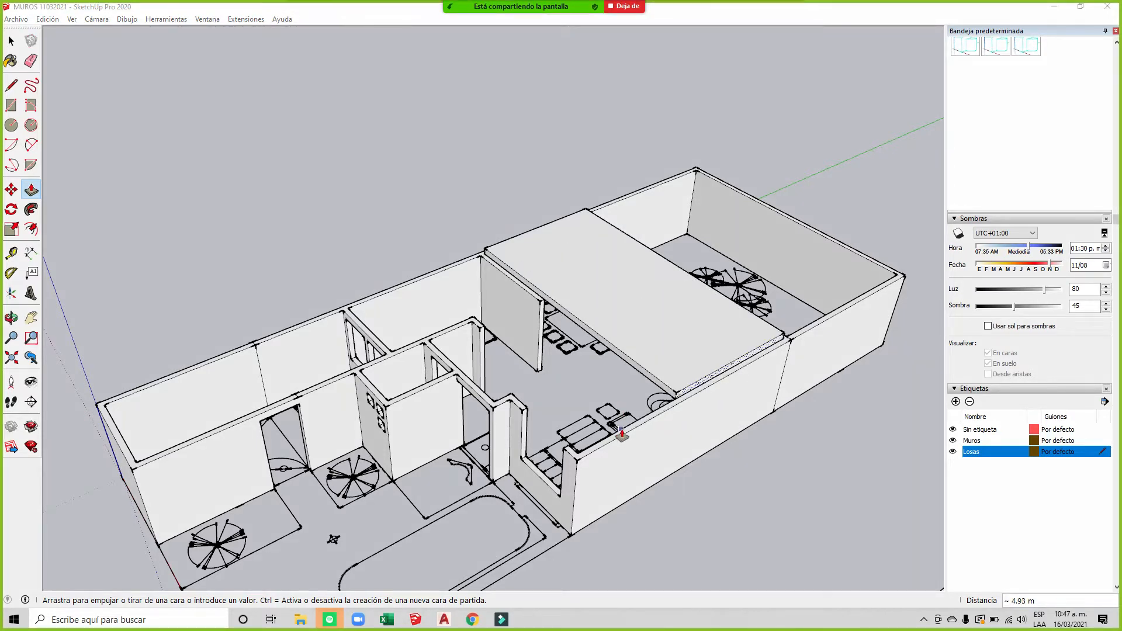
Step: Pull the slab's front face 2.67 m toward the stairs, snapping to the end of the ground-floor outer wall
scroll(626, 430, "up", 4)
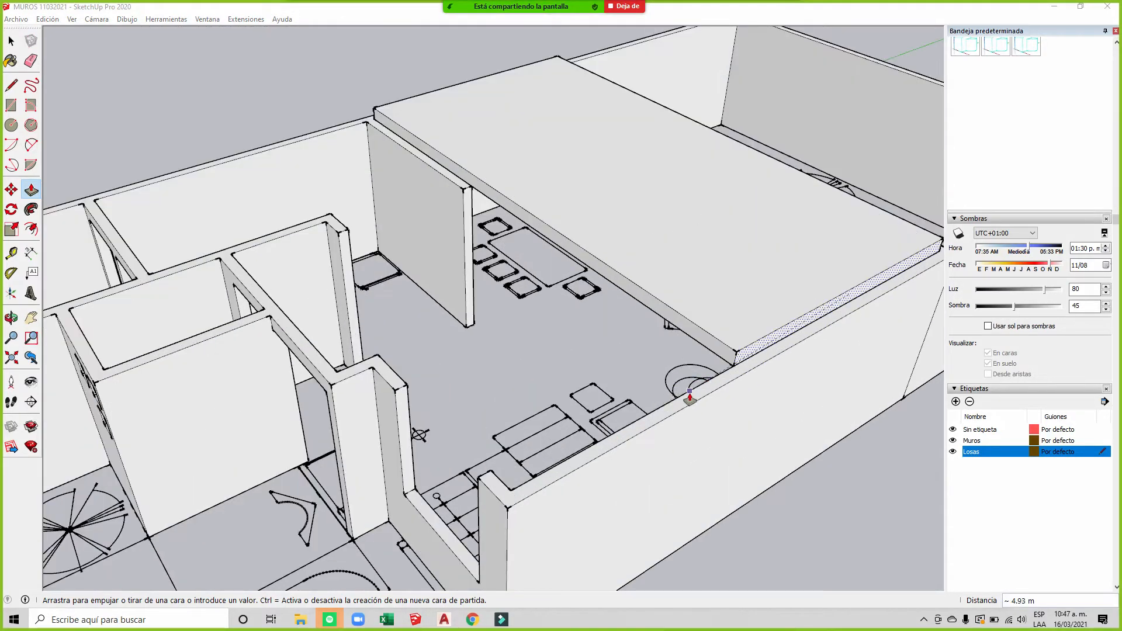
middle_click_drag(734, 341, 469, 244)
scroll(626, 230, "up", 5)
left_click(629, 231)
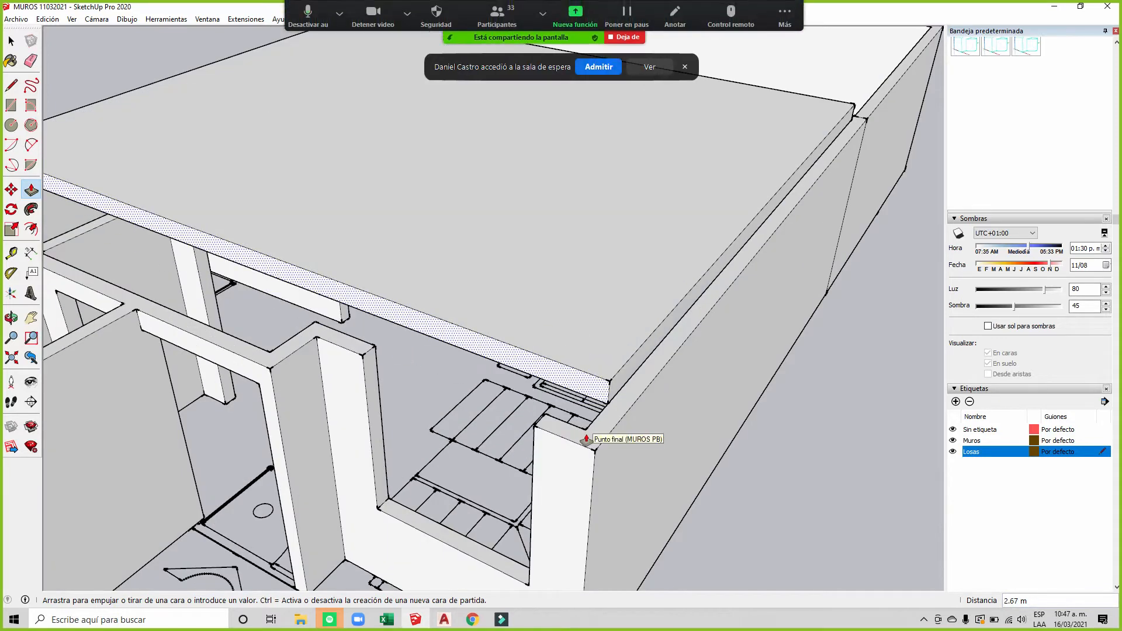
left_click(586, 440)
scroll(587, 275, "down", 3)
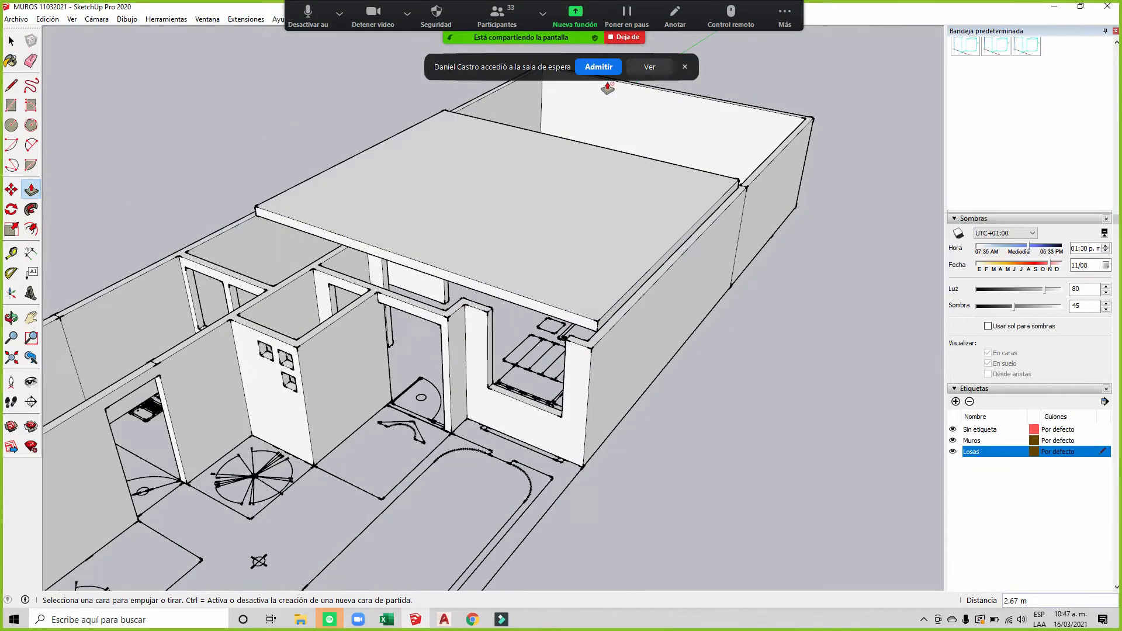
left_click(606, 67)
Step: Pull the slab's front face further forward over the stairwell window wall, toward the outer wall's end
middle_click_drag(619, 421, 732, 440)
middle_click_drag(402, 325, 363, 380)
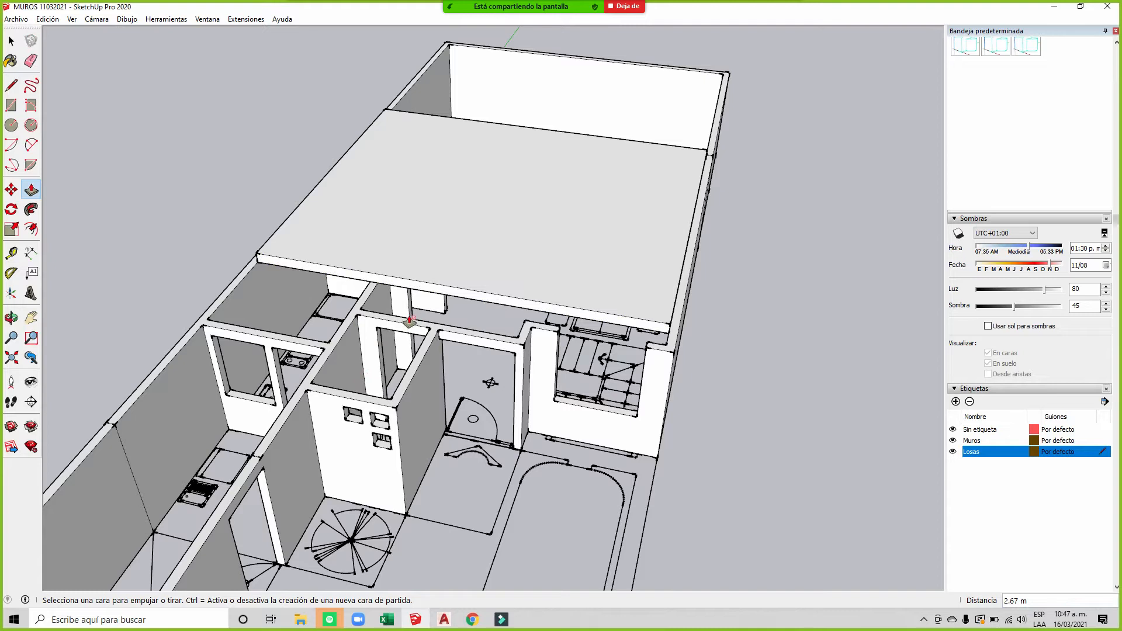
scroll(655, 347, "up", 1)
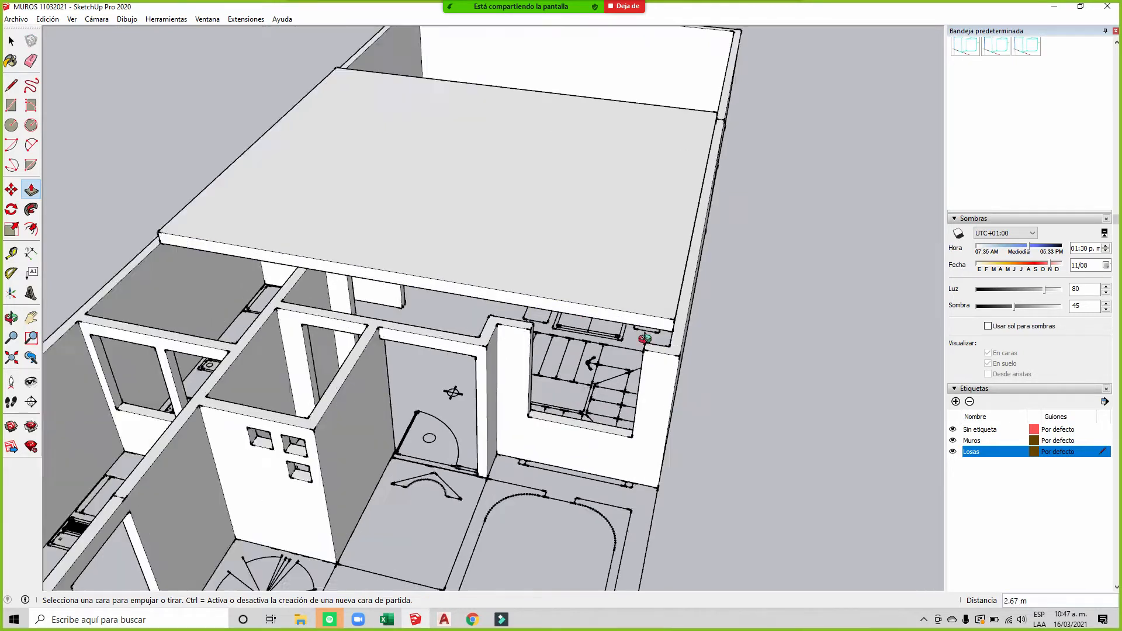
middle_click_drag(656, 347, 546, 343)
scroll(546, 344, "up", 1)
left_click(542, 370)
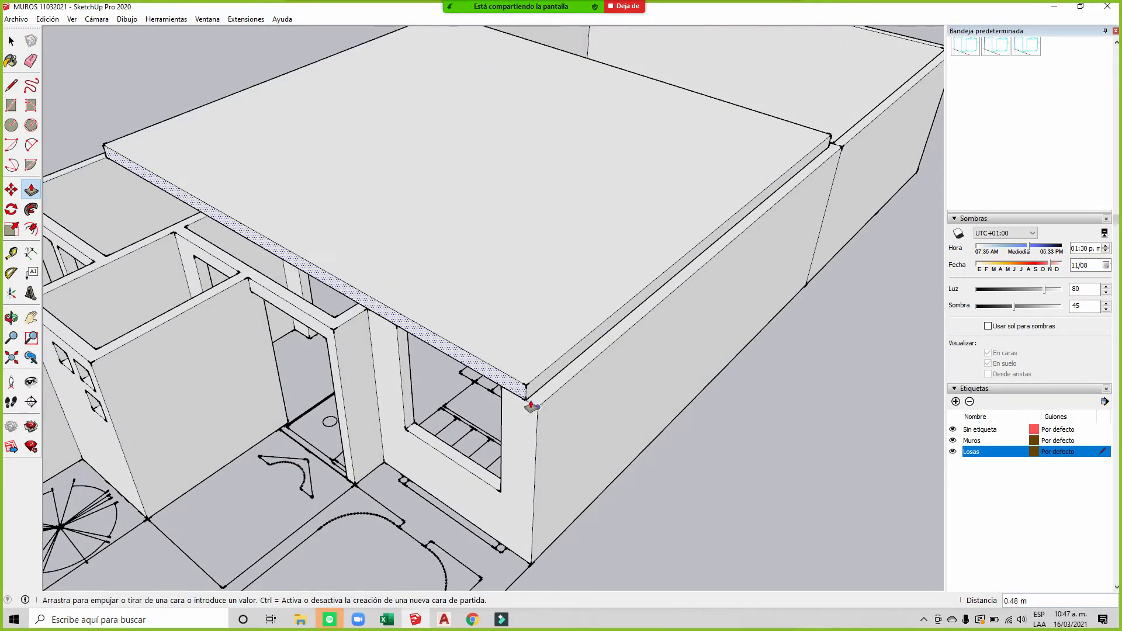
left_click(535, 393)
Step: Draw a vertical line across the slab's front face where the stair wall meets the entrance wall, splitting the face
middle_click_drag(521, 191, 484, 220)
scroll(453, 264, "up", 5)
key("l")
left_click(449, 253)
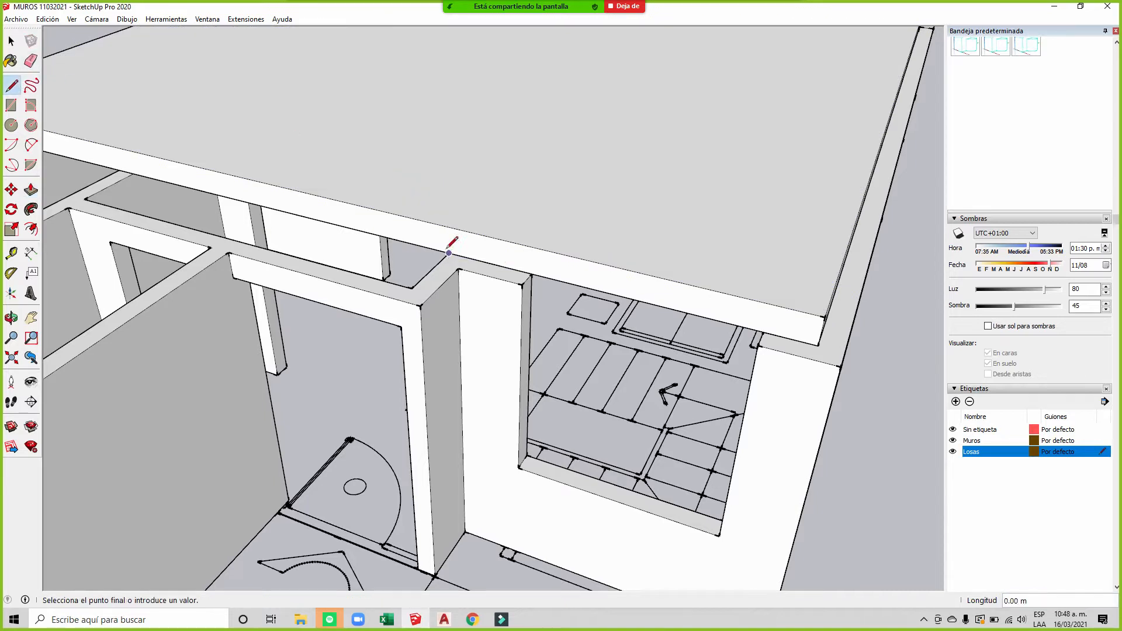
left_click(449, 227)
Step: Pull the split front face on the entrance and kitchen side forward 0.50 m over the doorway wall
scroll(513, 212, "down", 3)
middle_click_drag(514, 212, 486, 351)
middle_click_drag(545, 308, 491, 255)
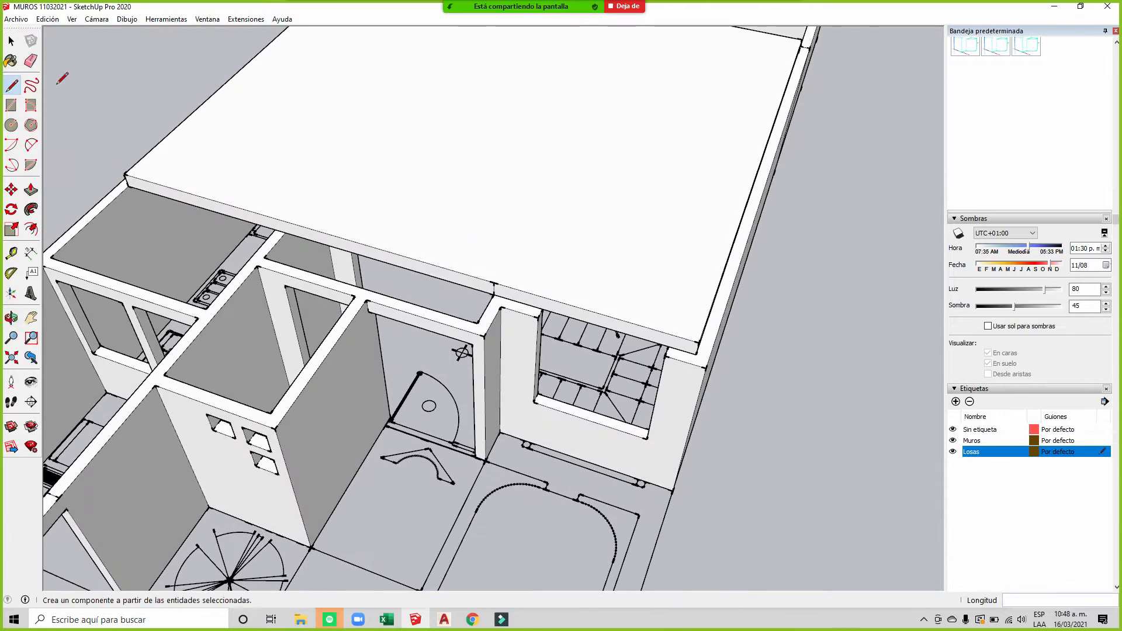
left_click(31, 189)
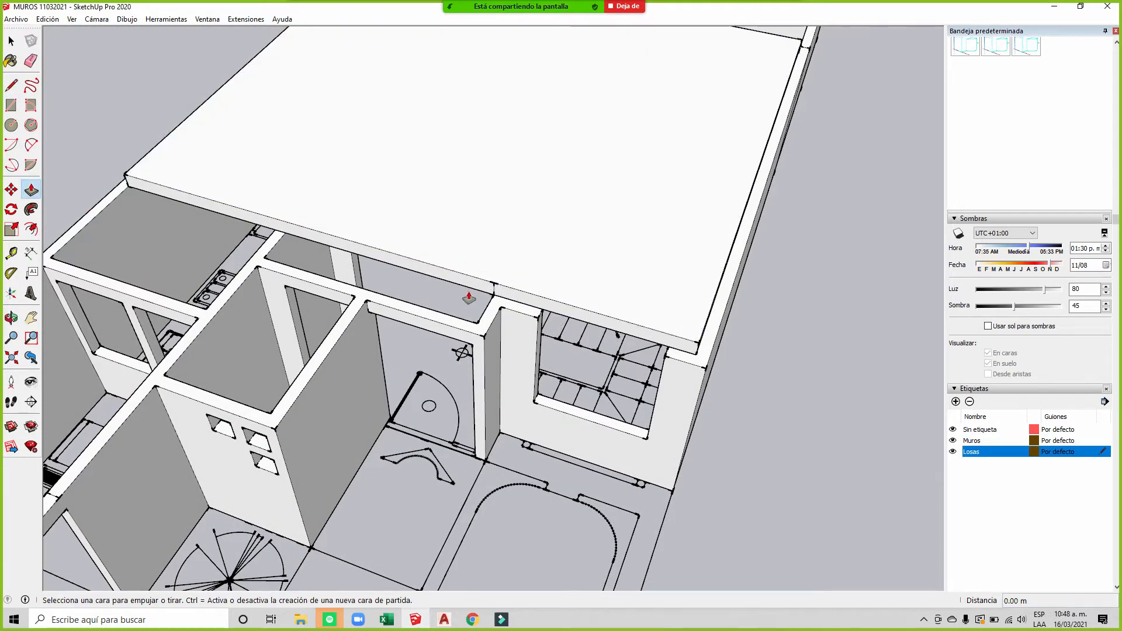
left_click(469, 298)
left_click(477, 327)
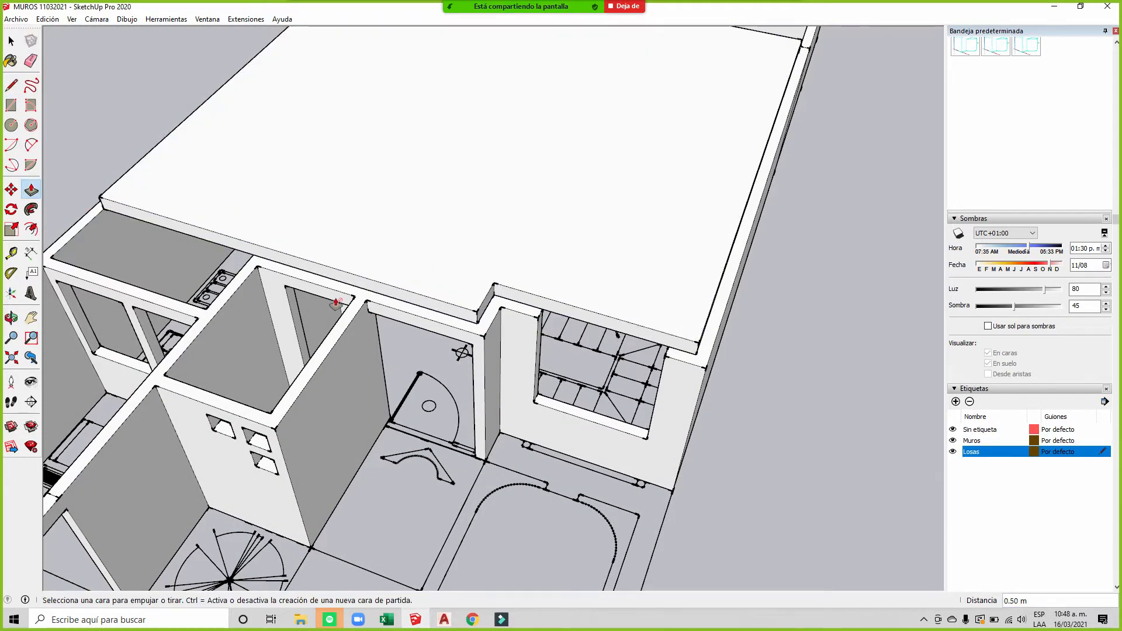
Step: Draw a 0.20 m vertical line across the slab's front face at the wall between the bathroom and the entrance
scroll(477, 328, "up", 5)
key("r")
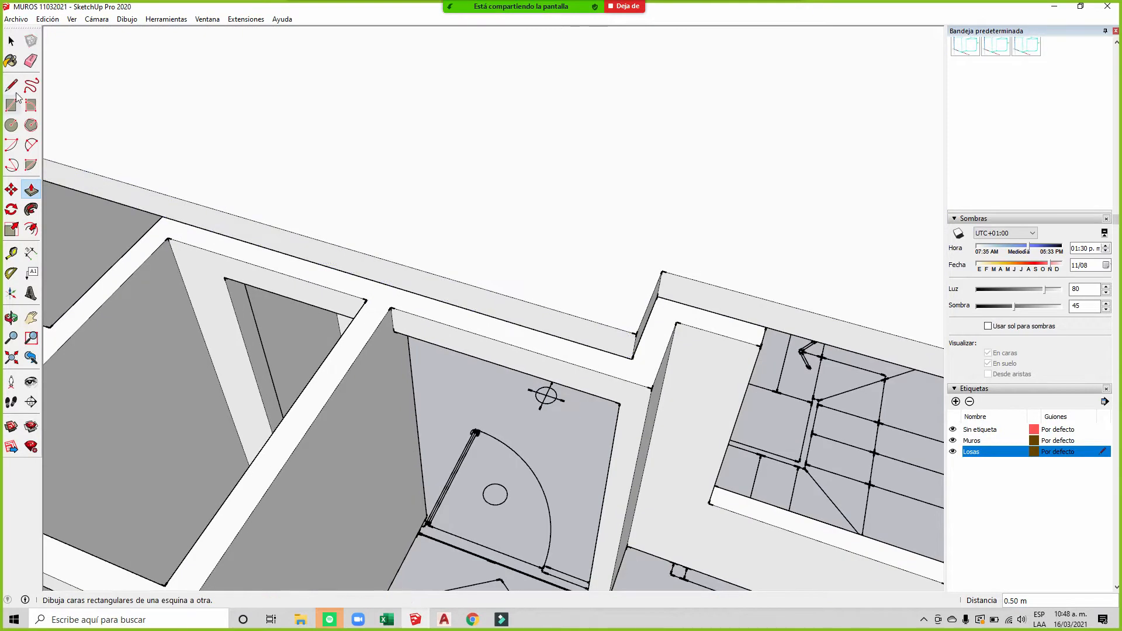
key("l")
left_click(366, 300)
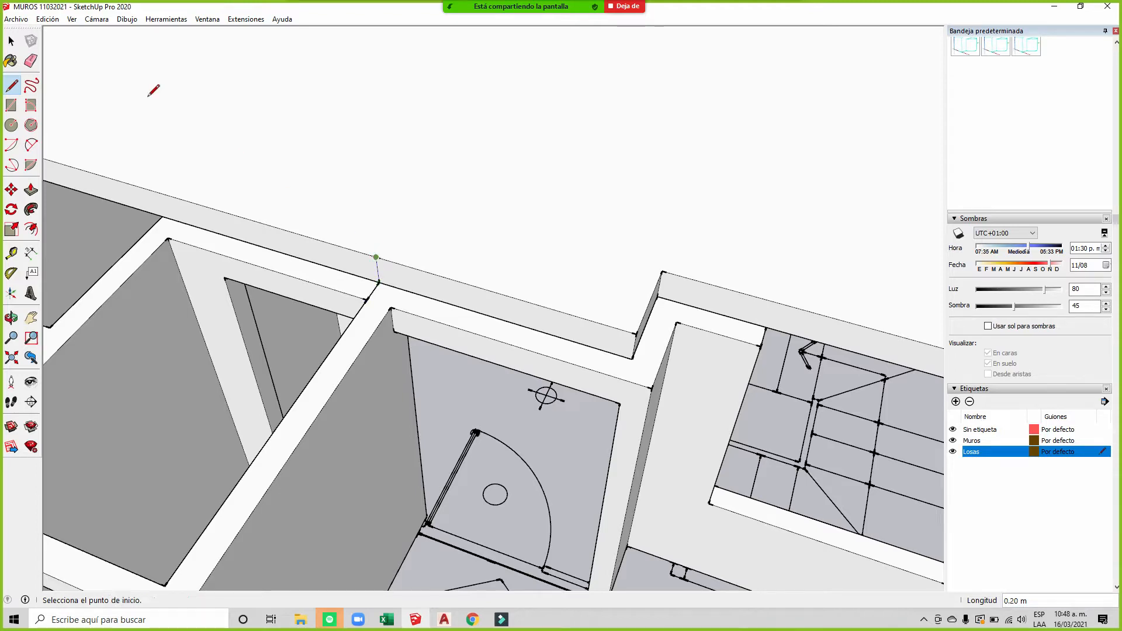
left_click(32, 61)
scroll(445, 245, "down", 3)
middle_click_drag(445, 270, 580, 282)
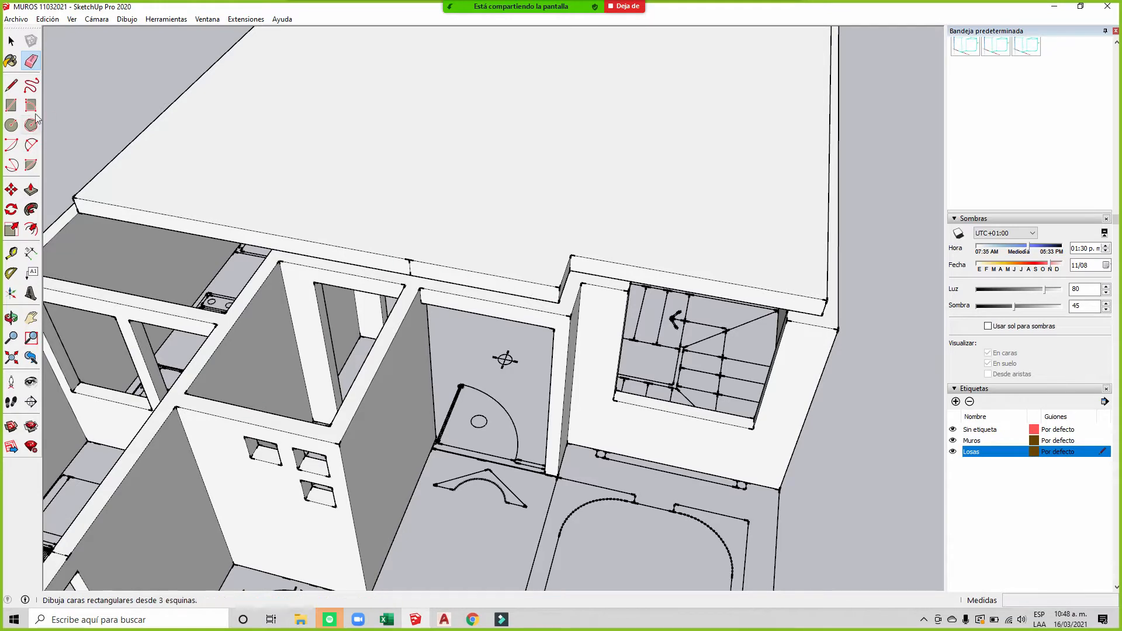
Step: Pull the slab section over the kitchen, bathroom and laundry forward, ending with a 3.60 m pull to the service patio
left_click(31, 189)
left_click_drag(286, 253, 230, 311)
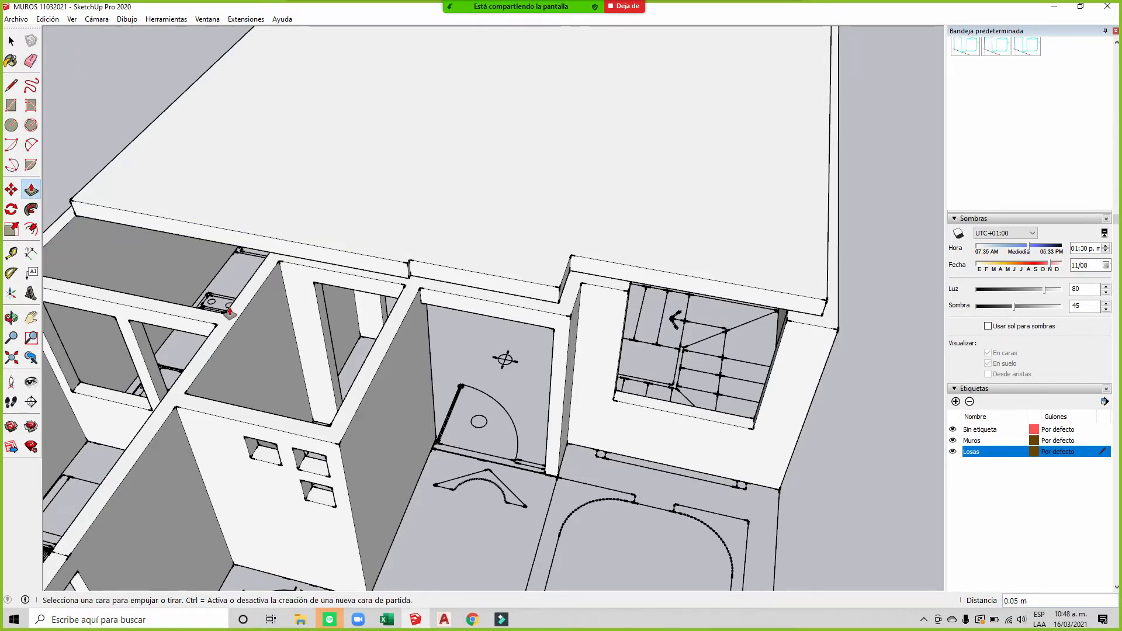
left_click_drag(288, 253, 225, 320)
middle_click_drag(215, 318, 399, 250)
scroll(399, 250, "down", 1)
scroll(399, 250, "down", 2)
middle_click_drag(242, 330, 218, 385)
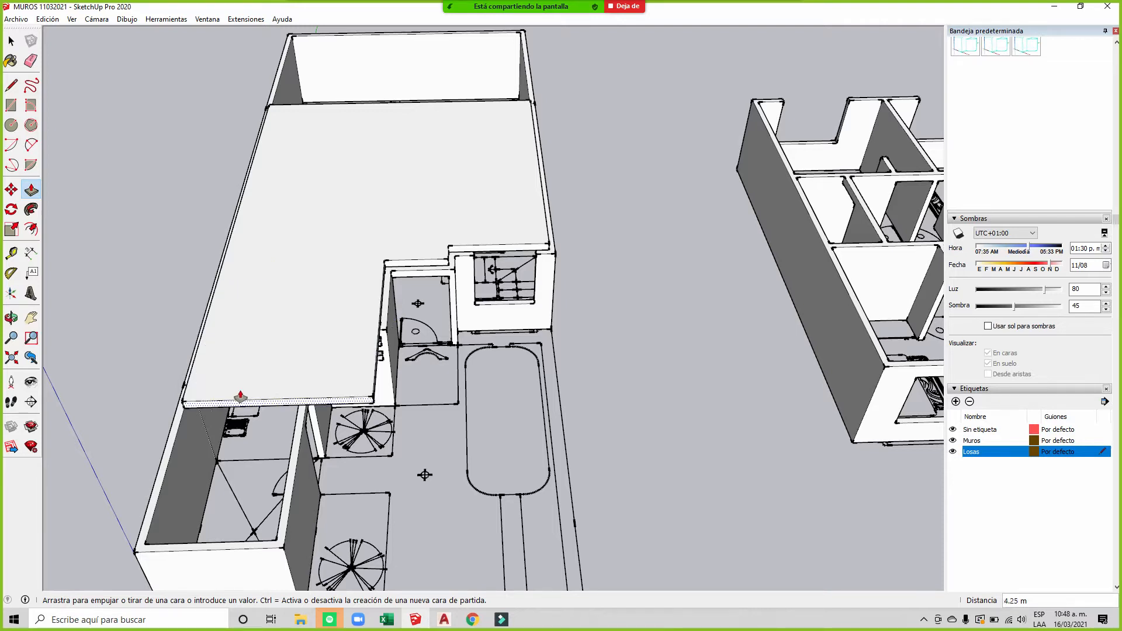
scroll(186, 393, "up", 1)
left_click(187, 388)
Step: Examine the slab's edges and corners against the ground-floor walls from the front, side and above
middle_click_drag(187, 388, 342, 105)
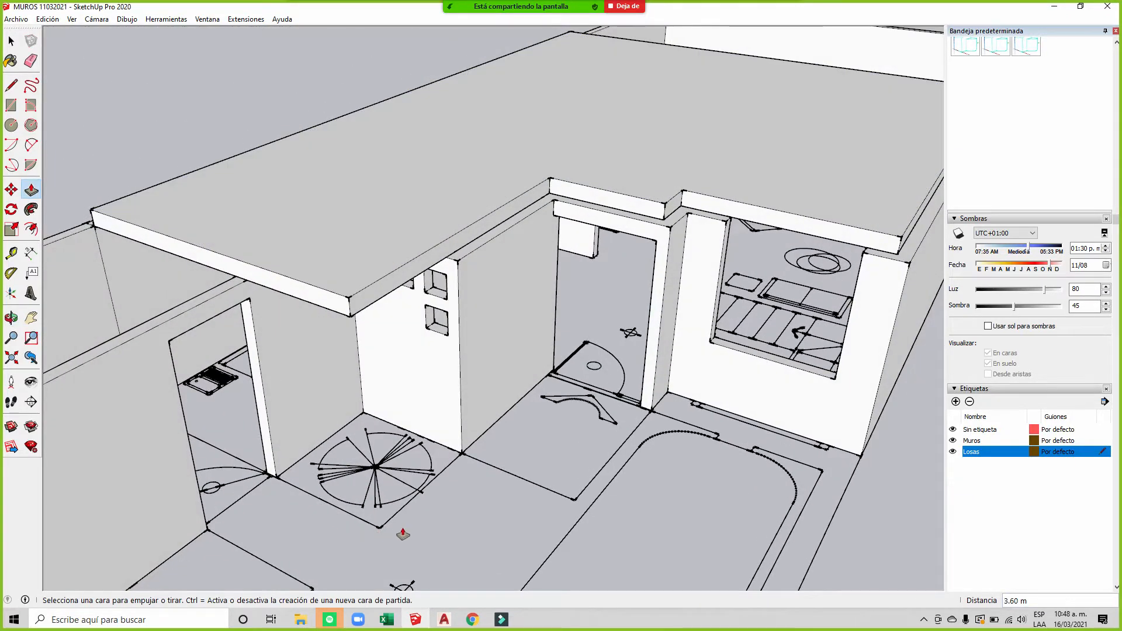
scroll(343, 374, "down", 10)
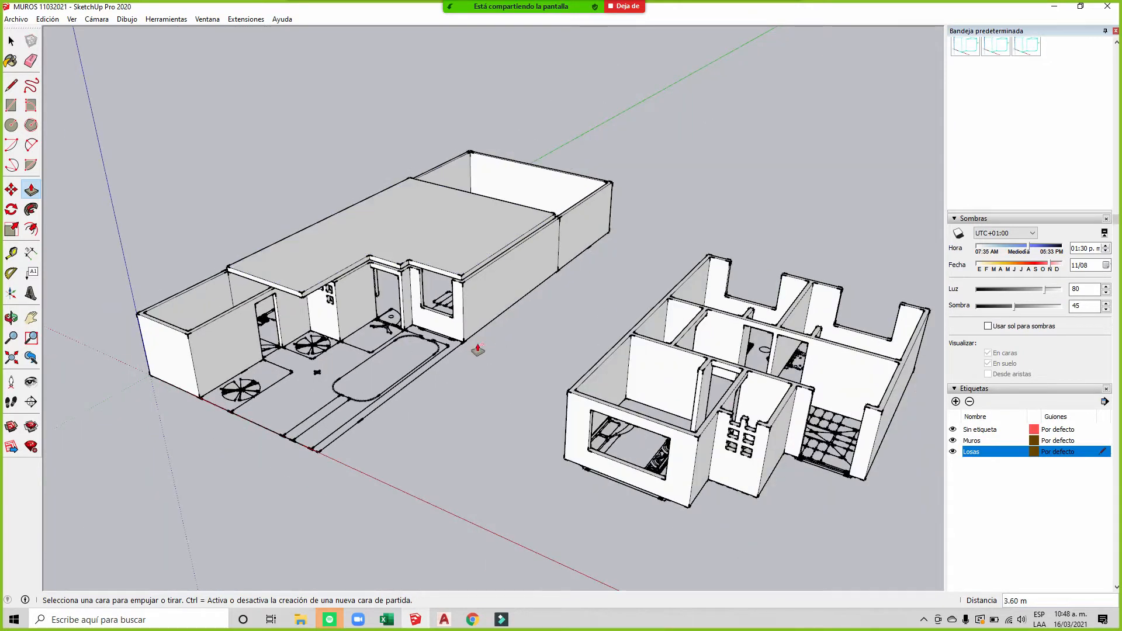
middle_click_drag(462, 361, 351, 433)
key("p")
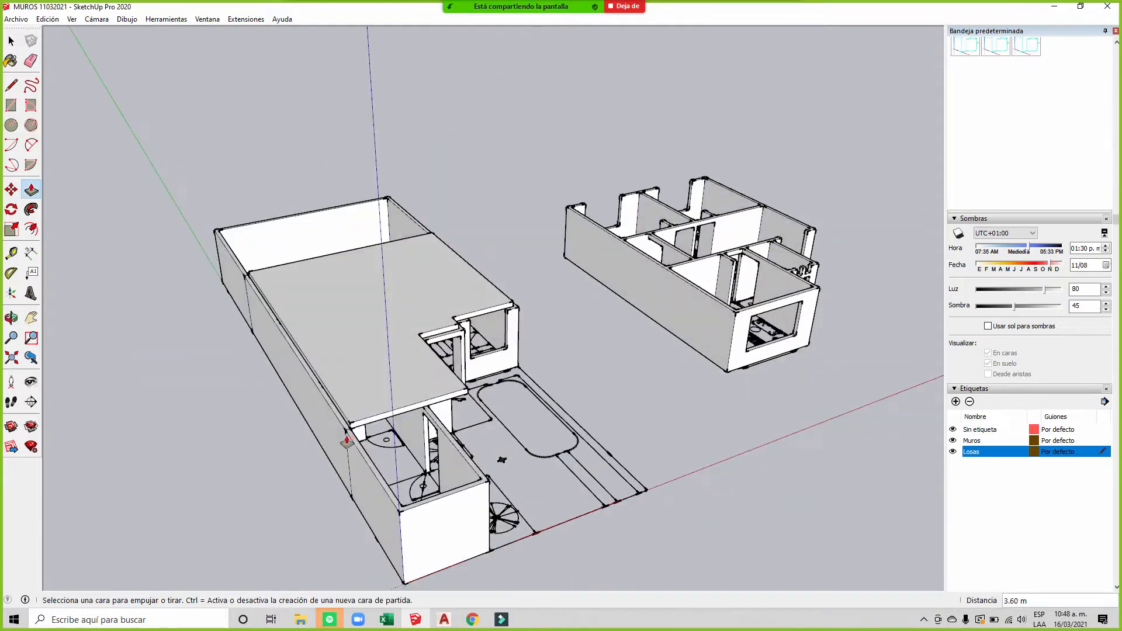
scroll(292, 401, "up", 3)
middle_click_drag(292, 401, 818, 376)
middle_click_drag(701, 204, 443, 320)
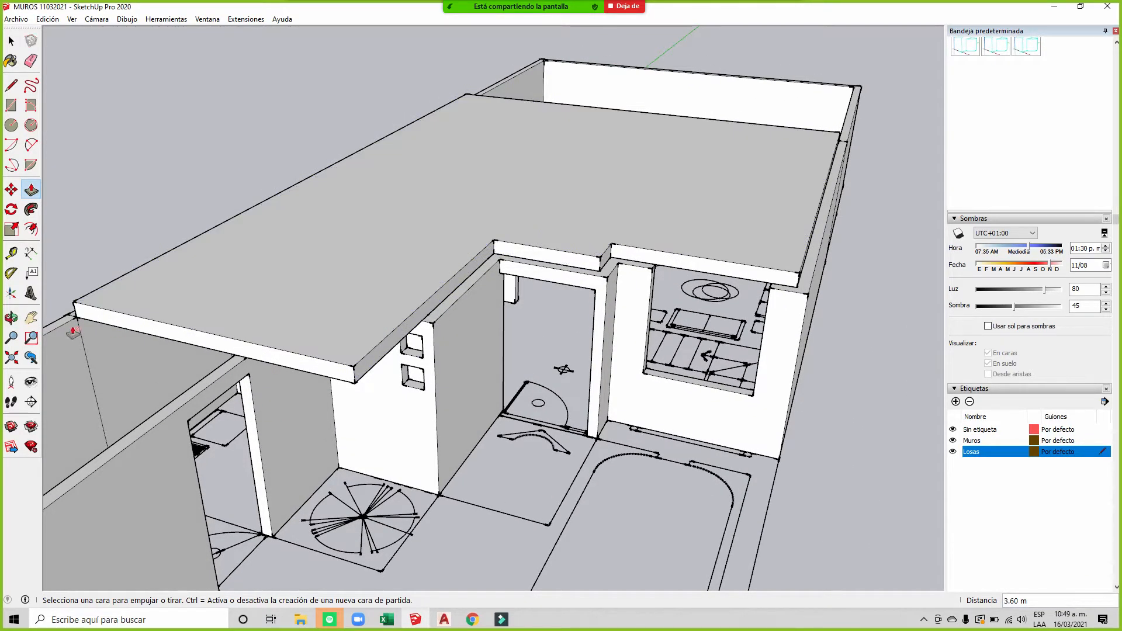
scroll(253, 243, "down", 3)
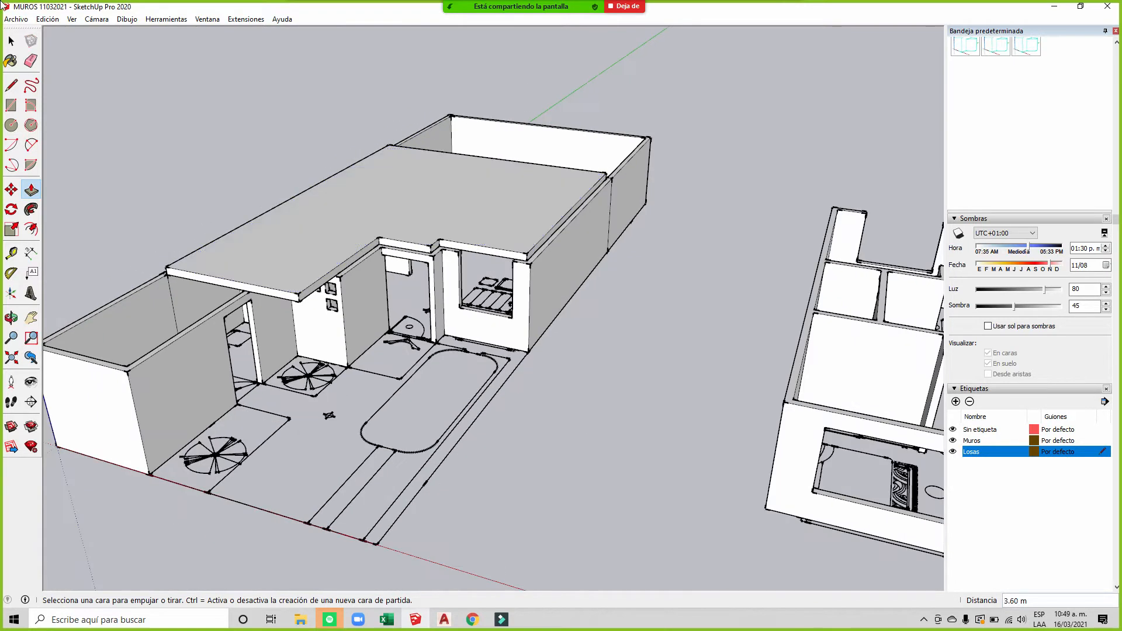
Step: Move the upper-floor wall component from its outer bottom corner onto the matching top corner of the ground-floor wall beside the front window
left_click(12, 41)
scroll(379, 281, "down", 2)
middle_click_drag(378, 280, 673, 333)
left_click(750, 359)
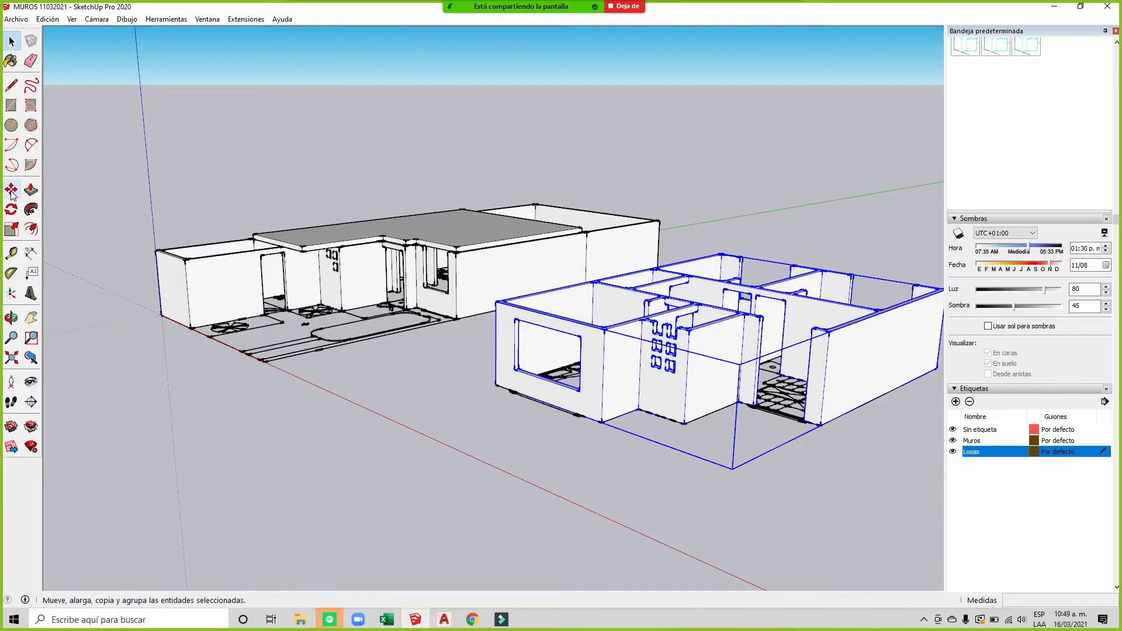
scroll(578, 361, "down", 1)
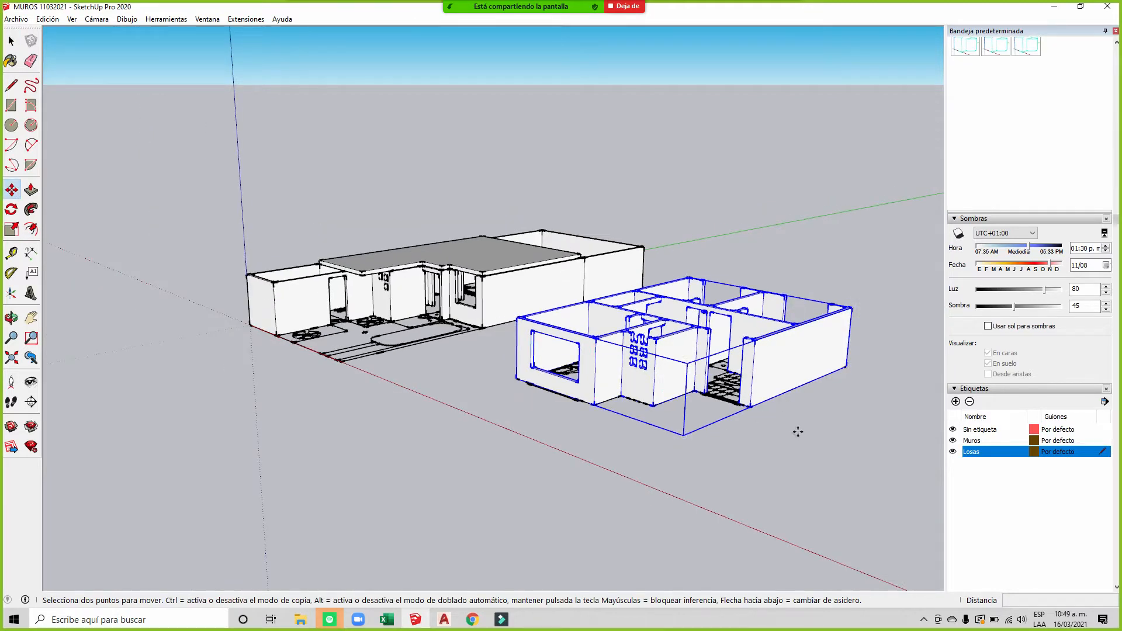
scroll(749, 406, "up", 1)
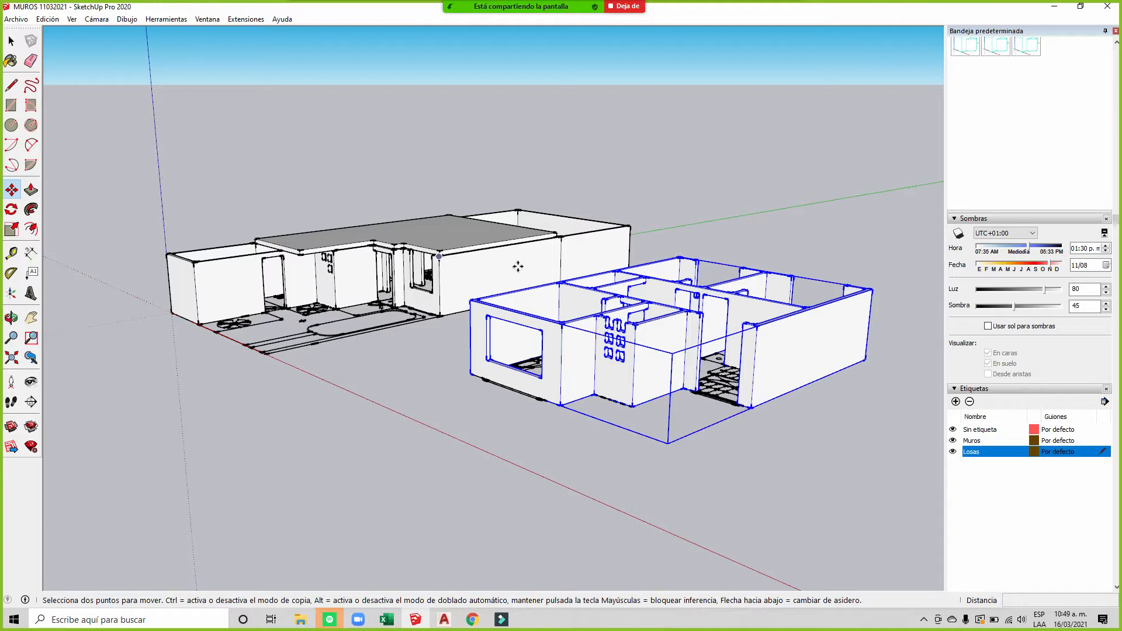
middle_click_drag(579, 294, 168, 302)
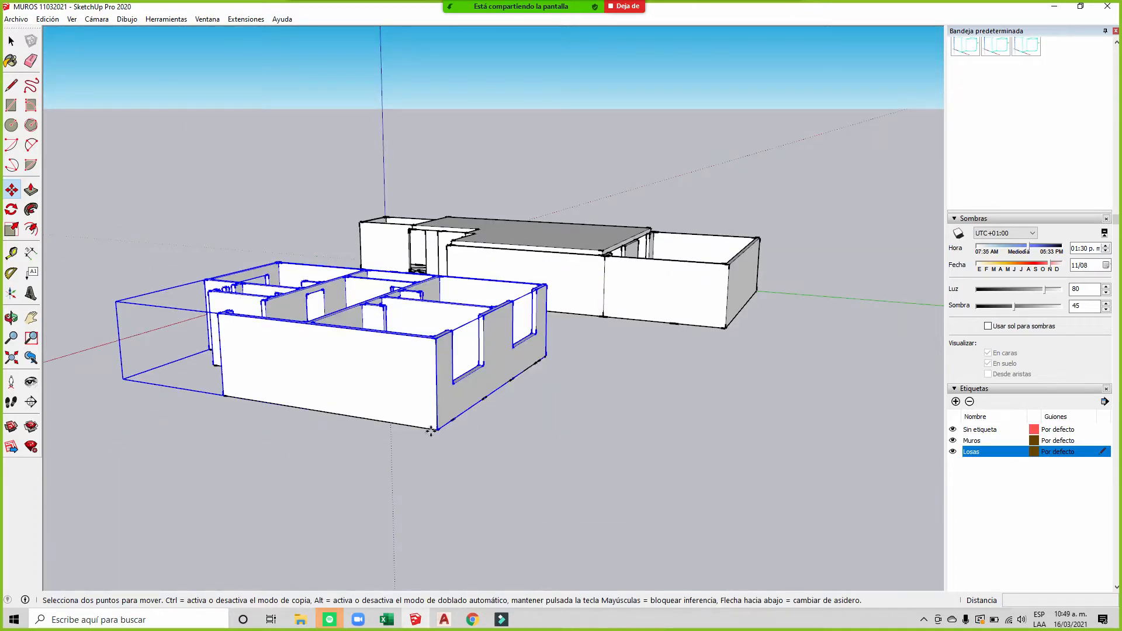
middle_click_drag(440, 432, 604, 302)
middle_click_drag(174, 415, 588, 451)
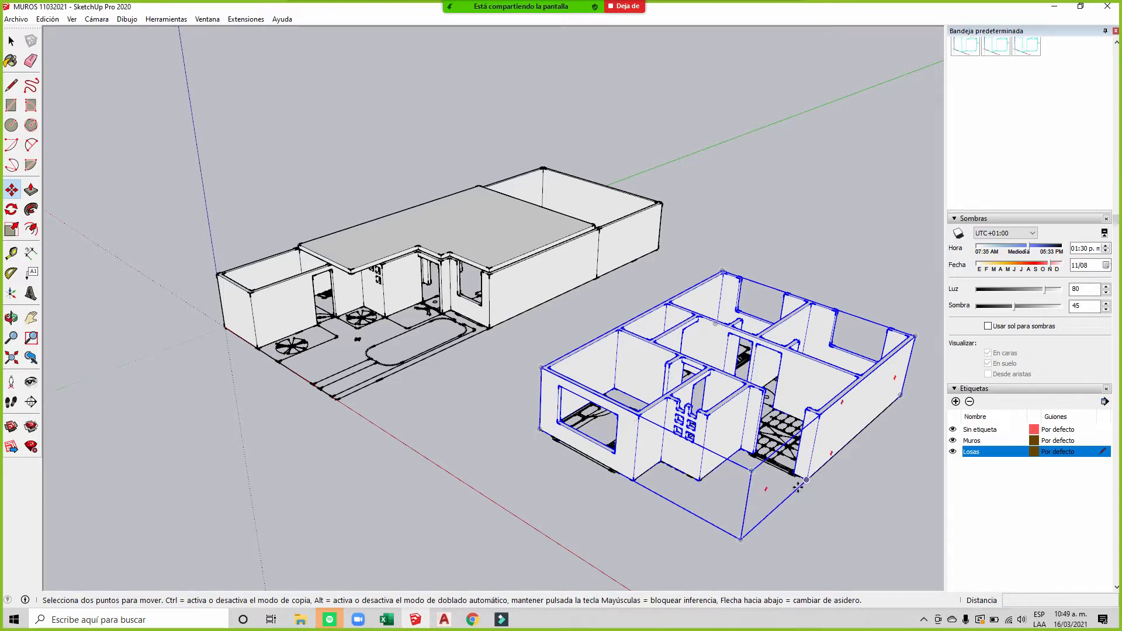
scroll(829, 496, "up", 5)
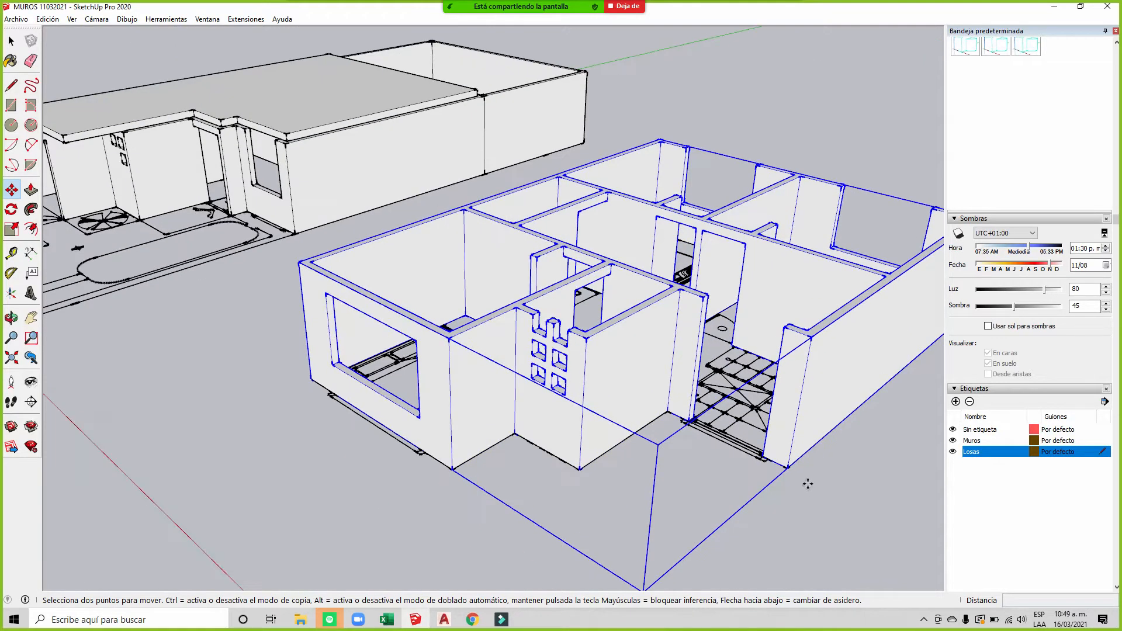
left_click(788, 468)
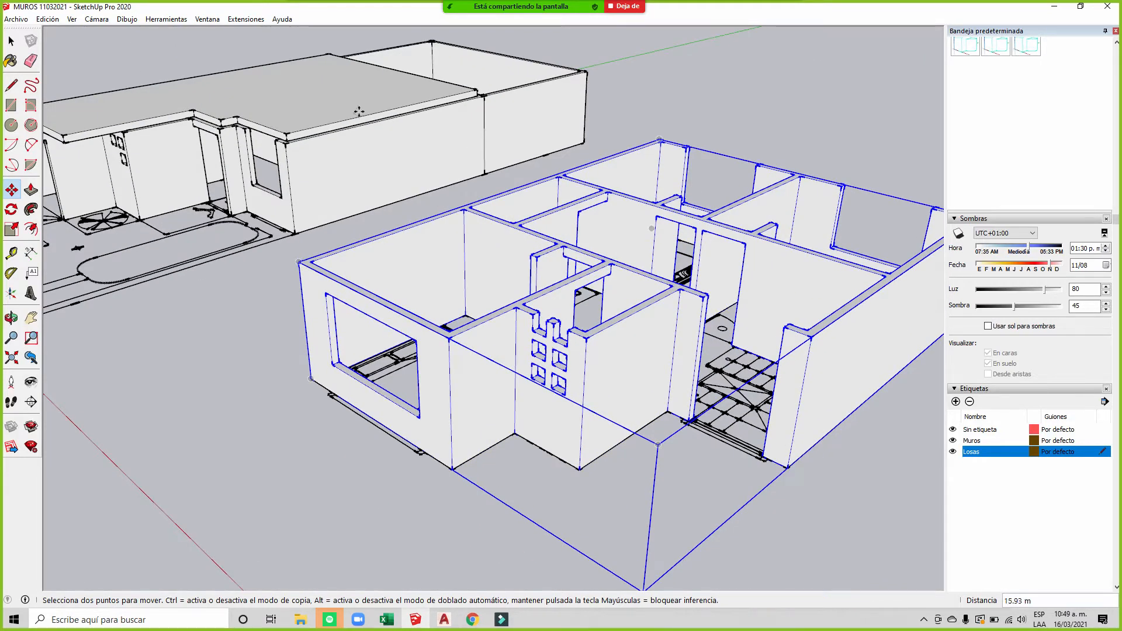
scroll(289, 159, "up", 6)
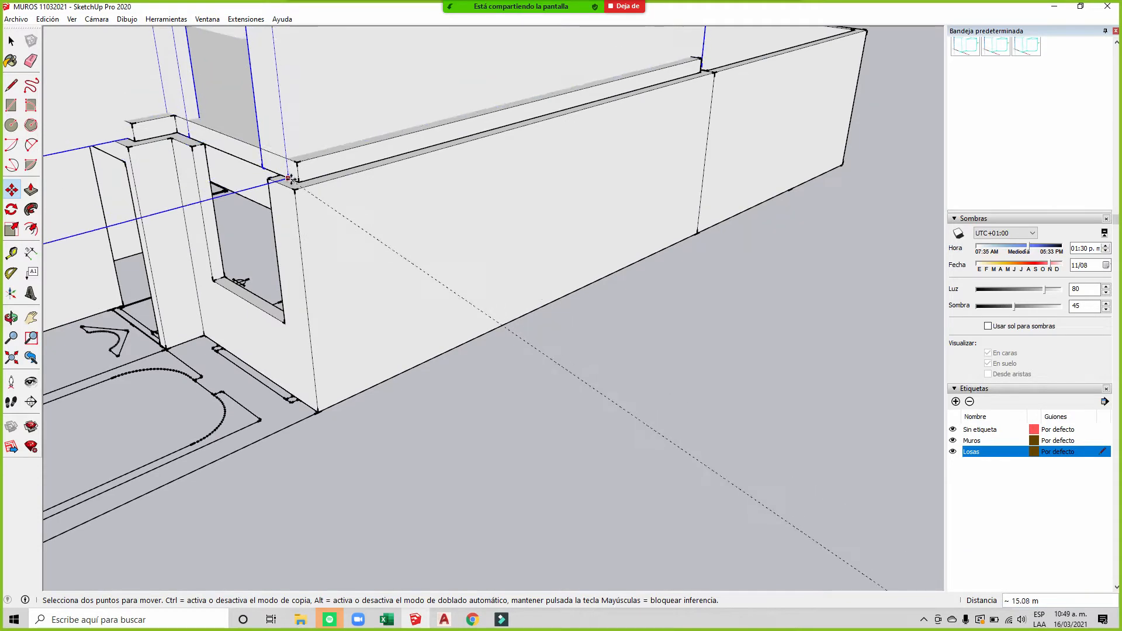
left_click(295, 189)
Step: Try to raise the upper-floor wall component 0.20 m along the blue axis from the ground-floor wall corner
middle_click_drag(295, 188, 177, 181)
scroll(512, 259, "down", 4)
scroll(453, 178, "up", 8)
middle_click_drag(528, 229, 472, 194)
scroll(245, 193, "down", 3)
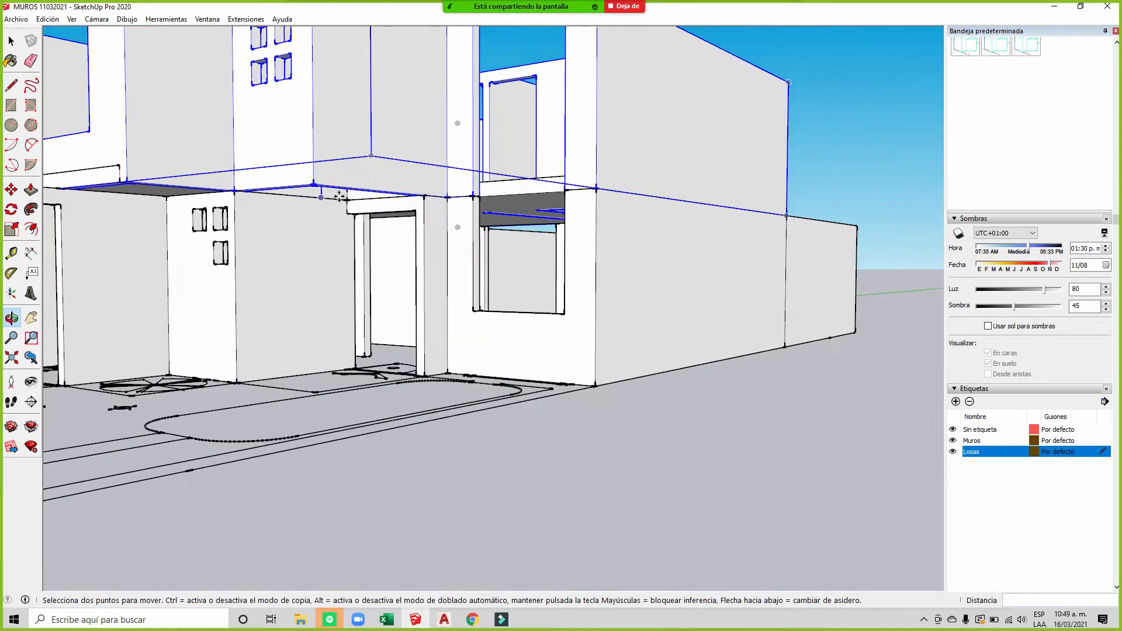
scroll(175, 188, "up", 4)
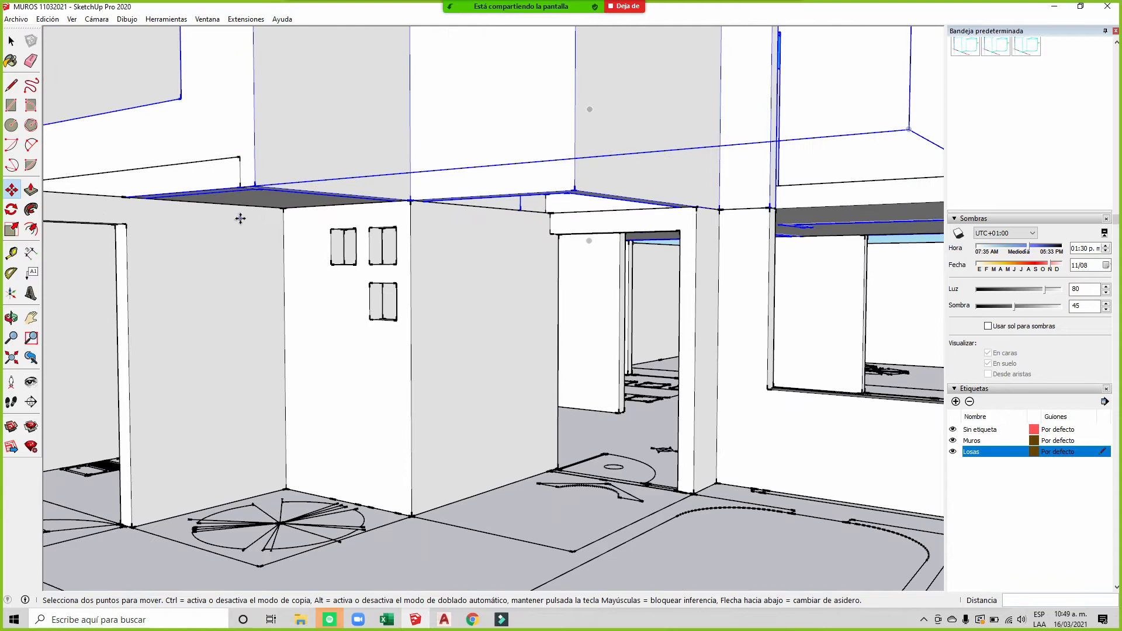
scroll(241, 218, "down", 2)
scroll(795, 174, "up", 4)
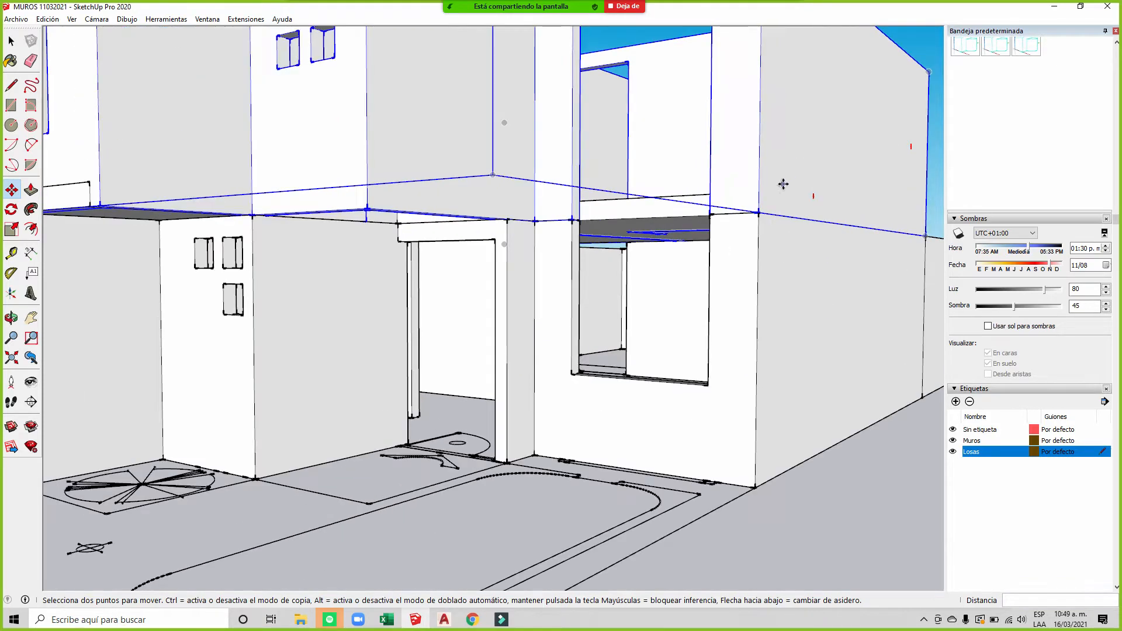
left_click(745, 234)
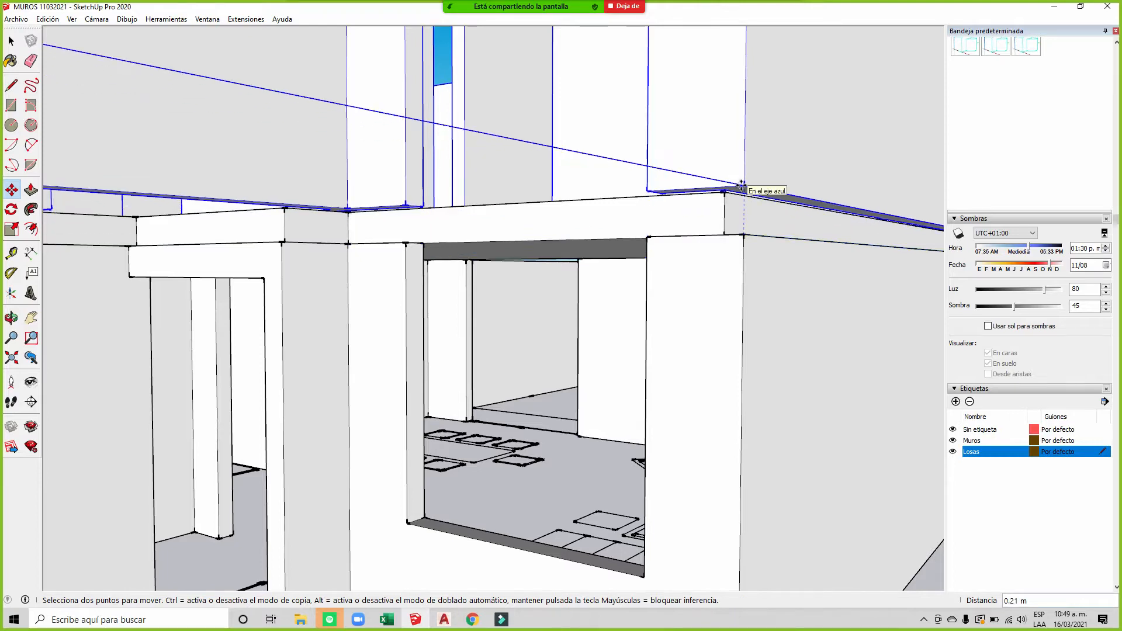
type(".20")
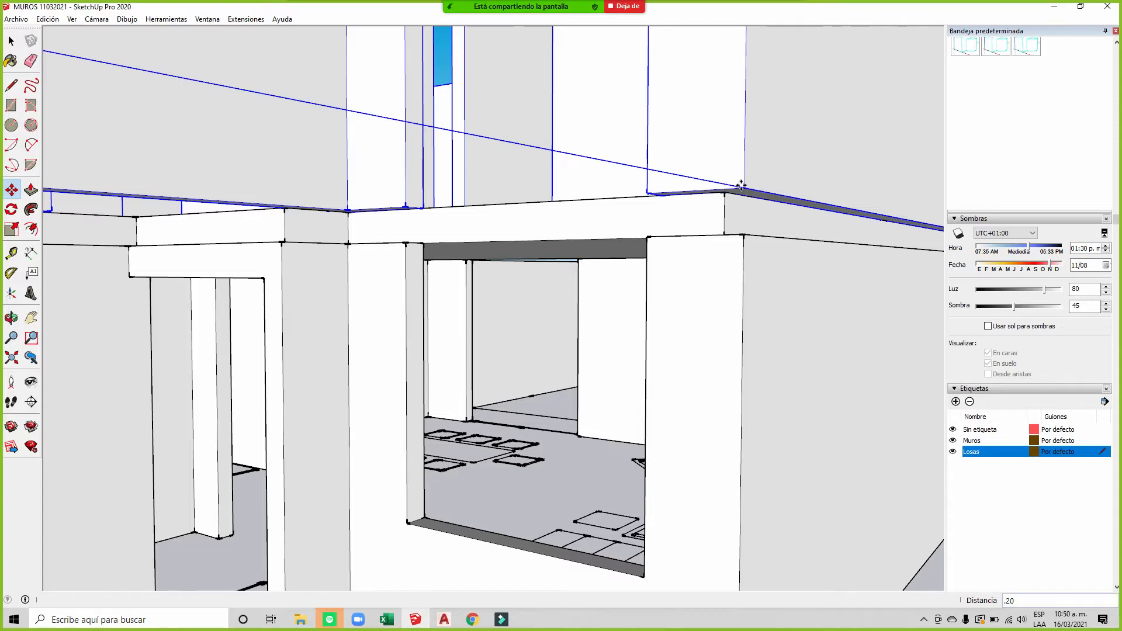
key("Return")
Step: Undo the lift and raise the upper-floor wall component 0.20 m vertically again from the outer ground-floor wall corner
middle_click_drag(716, 250, 761, 167)
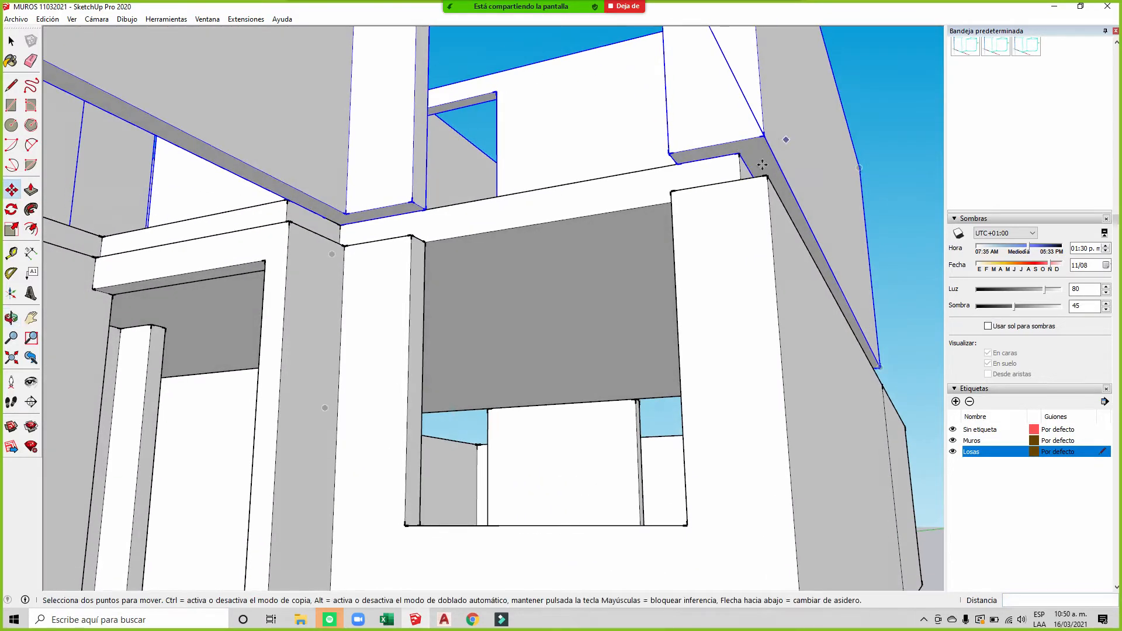
scroll(760, 164, "up", 2)
scroll(748, 144, "up", 1)
middle_click_drag(767, 140, 728, 278)
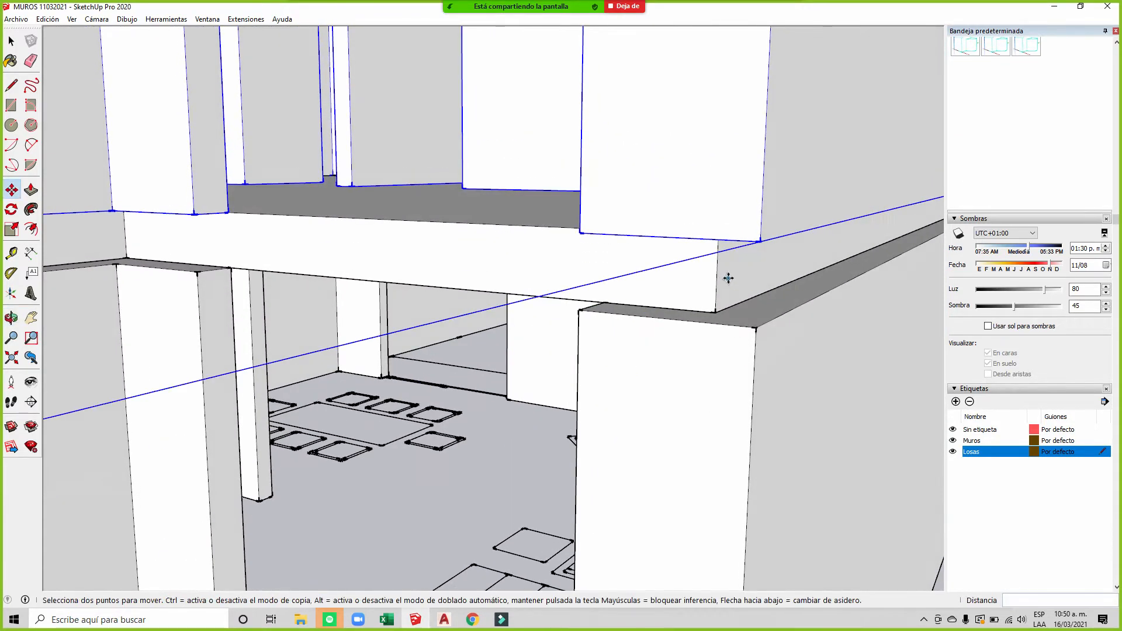
middle_click_drag(594, 263, 446, 484)
scroll(405, 529, "up", 6)
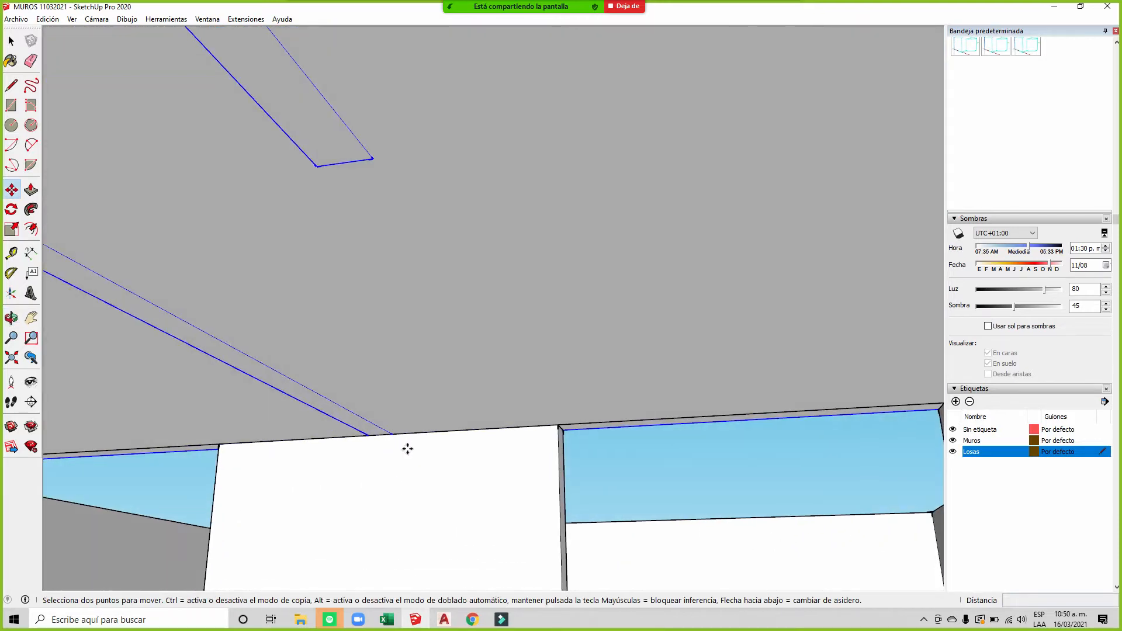
scroll(407, 448, "down", 10)
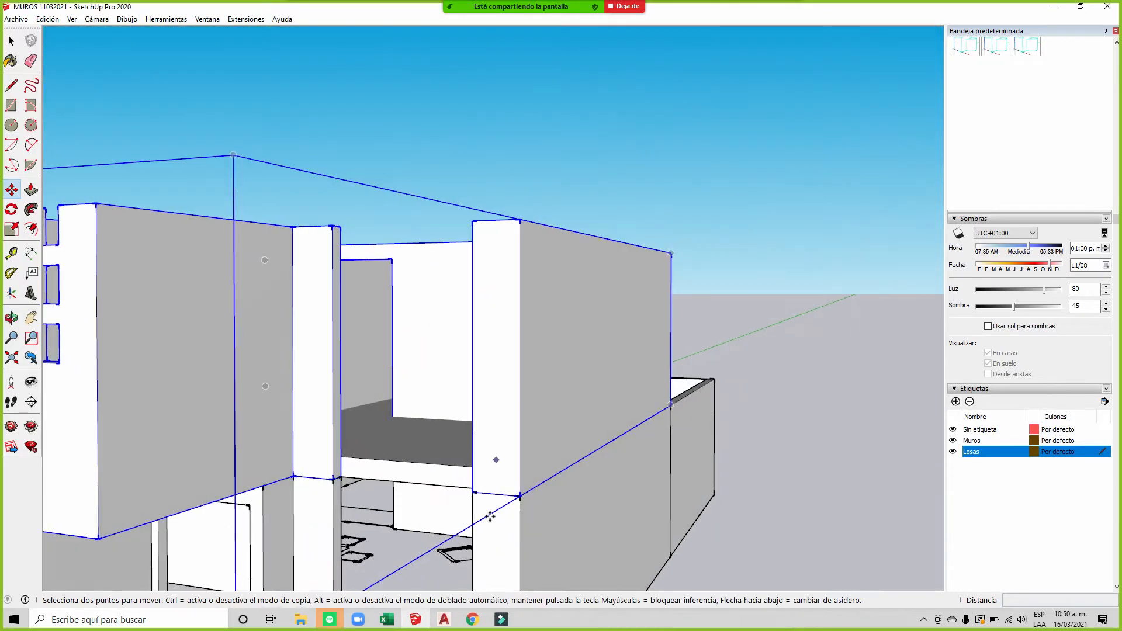
scroll(490, 516, "up", 4)
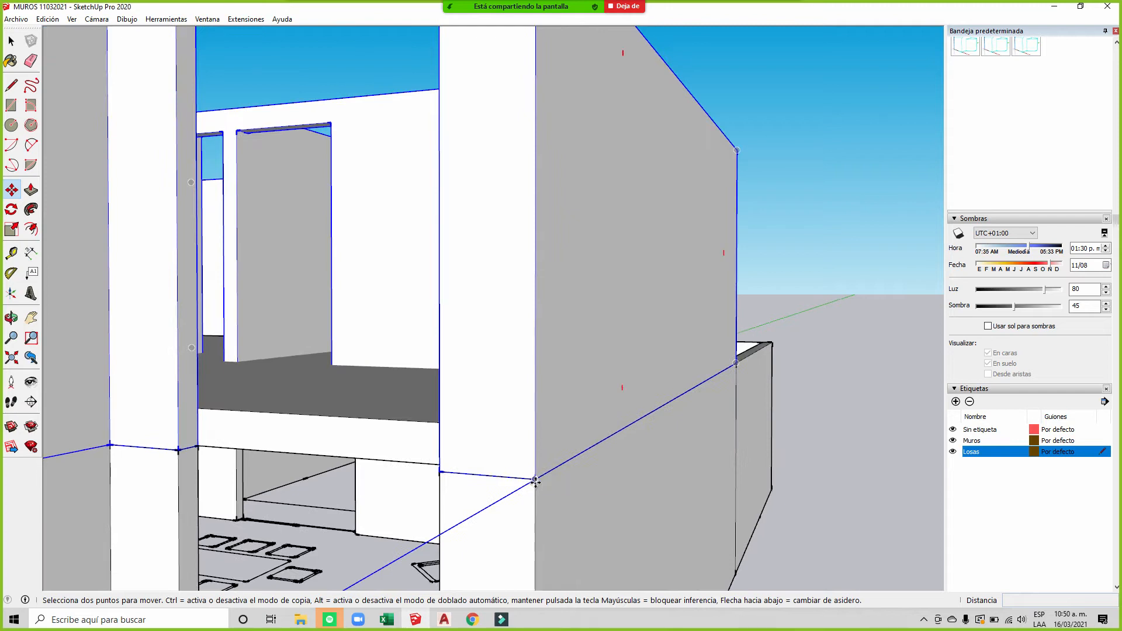
left_click(535, 481)
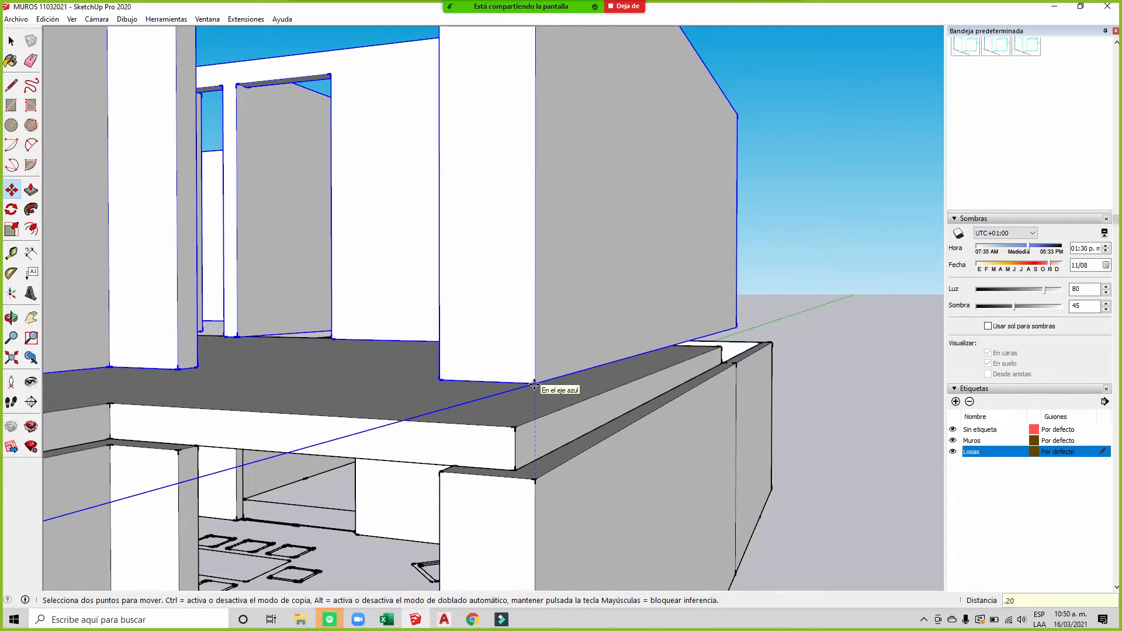
key("Return")
Step: Push the slab's front face under the large-window room back 0.15 m to the inner endpoint of the upper-floor wall
middle_click_drag(590, 381, 302, 205)
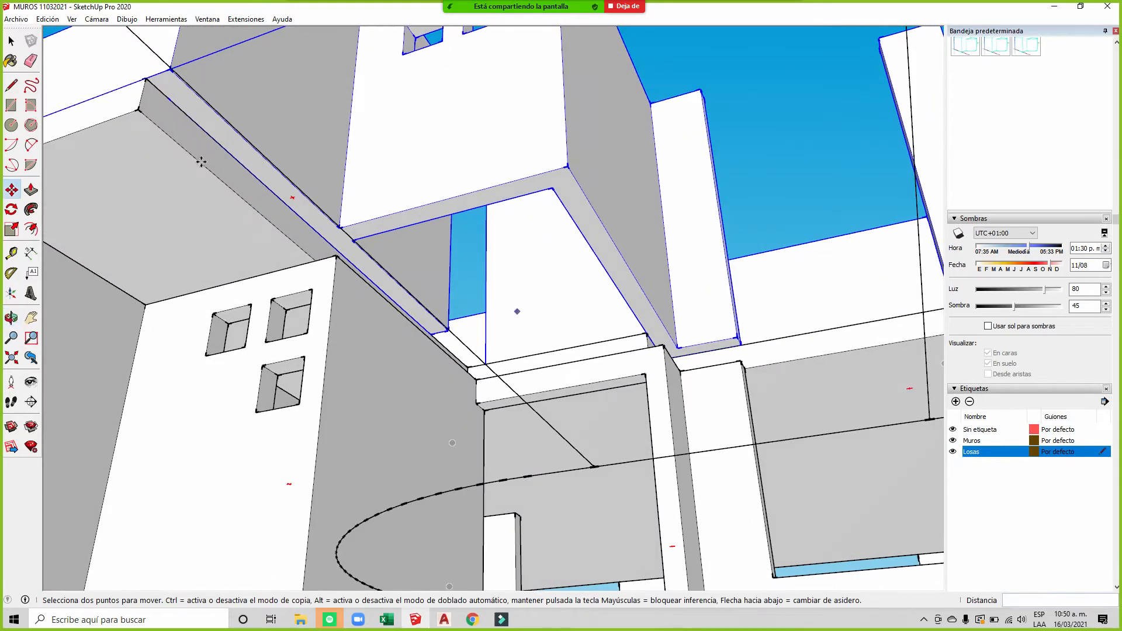
scroll(516, 310, "down", 3)
scroll(161, 179, "up", 2)
scroll(161, 179, "up", 1)
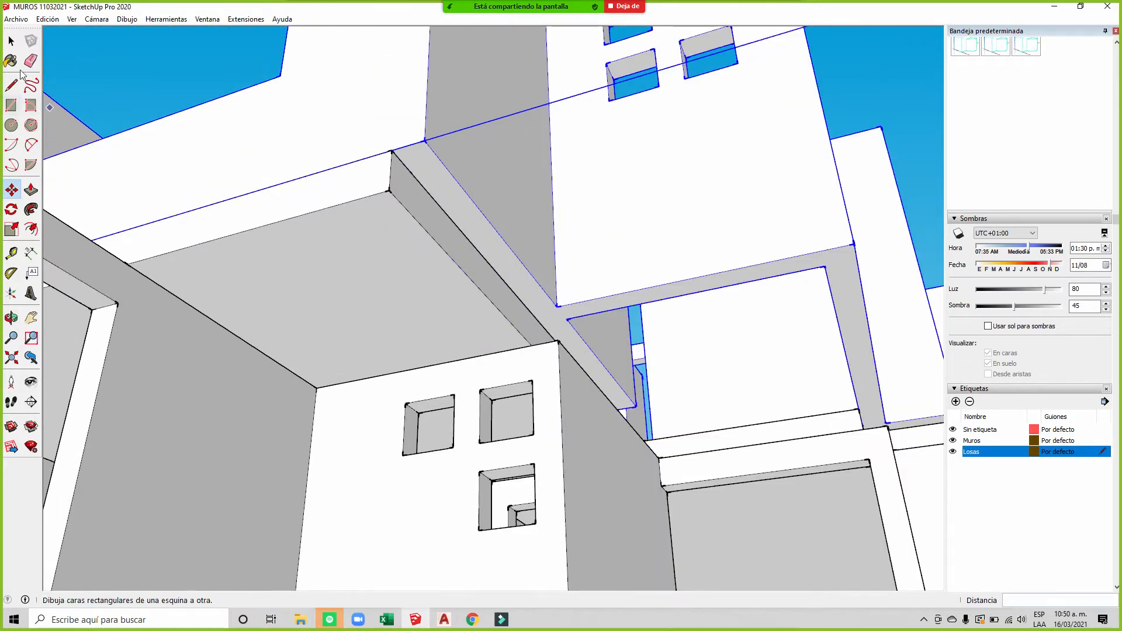
left_click(31, 190)
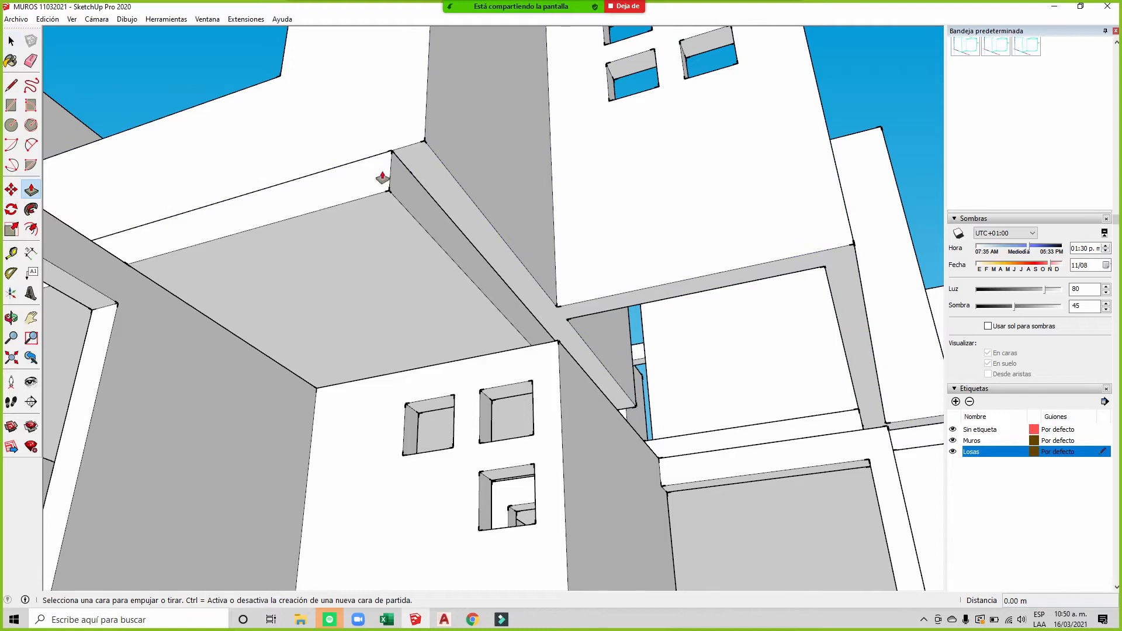
scroll(377, 181, "up", 1)
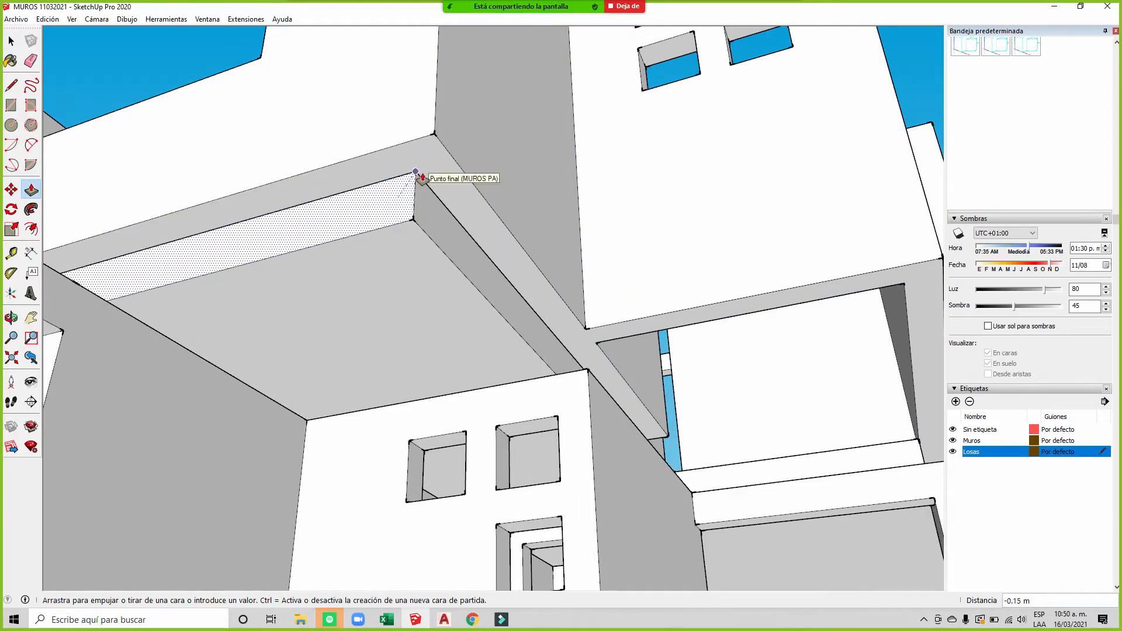
left_click(416, 174)
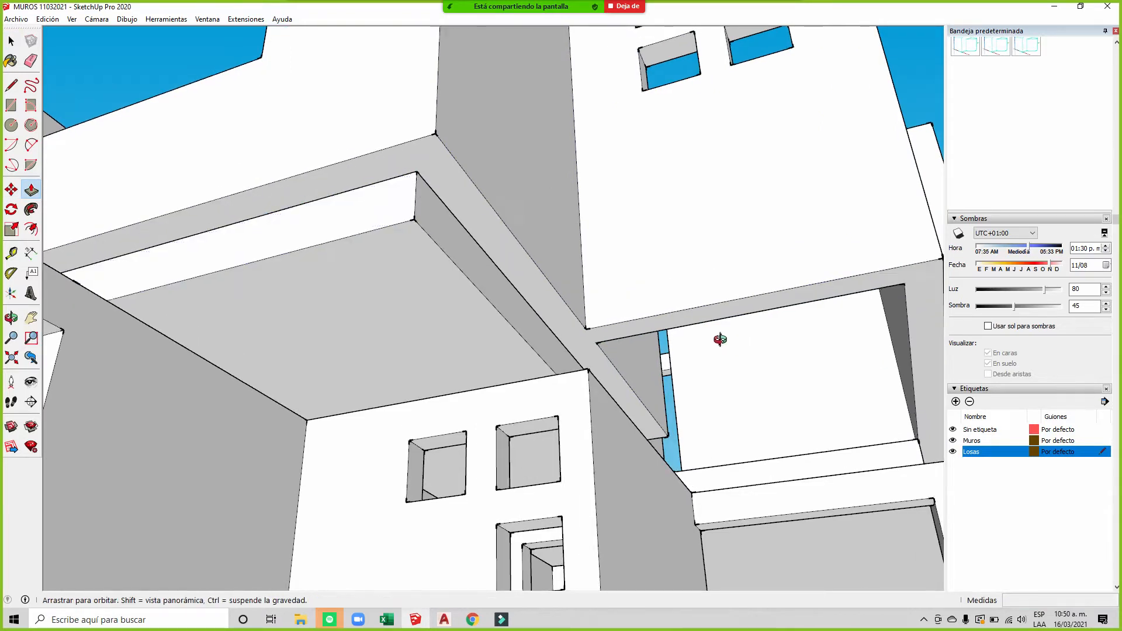
Step: Pull the slab's front face over the entrance doorway forward 2.00 m to the inner corner of the projecting upper-floor wall
scroll(719, 338, "down", 6)
scroll(687, 370, "up", 5)
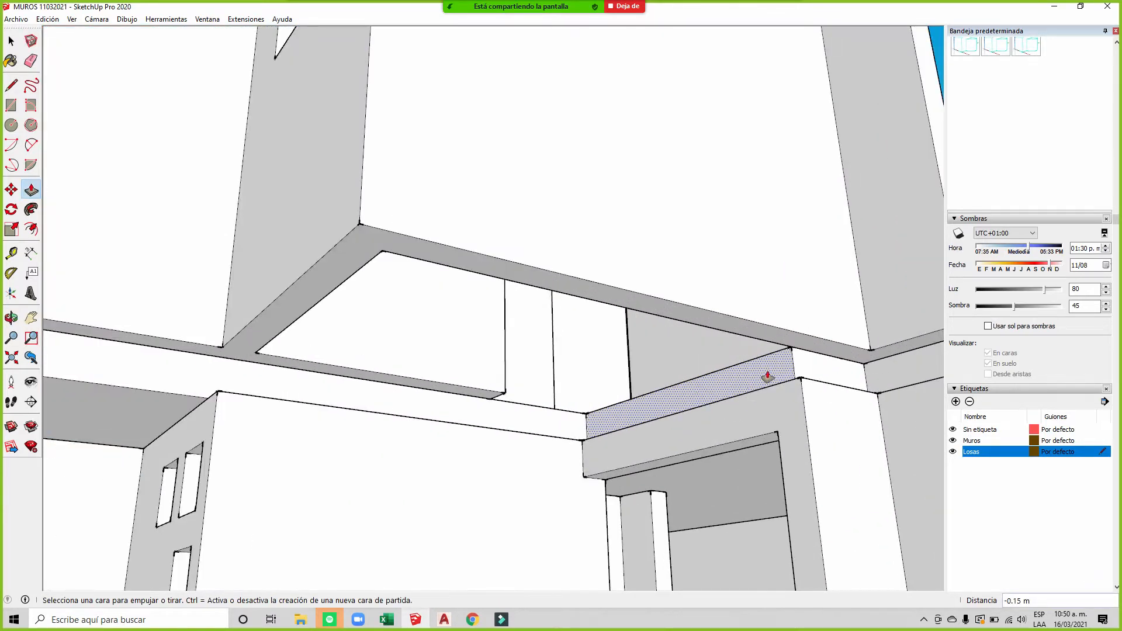
left_click(769, 377)
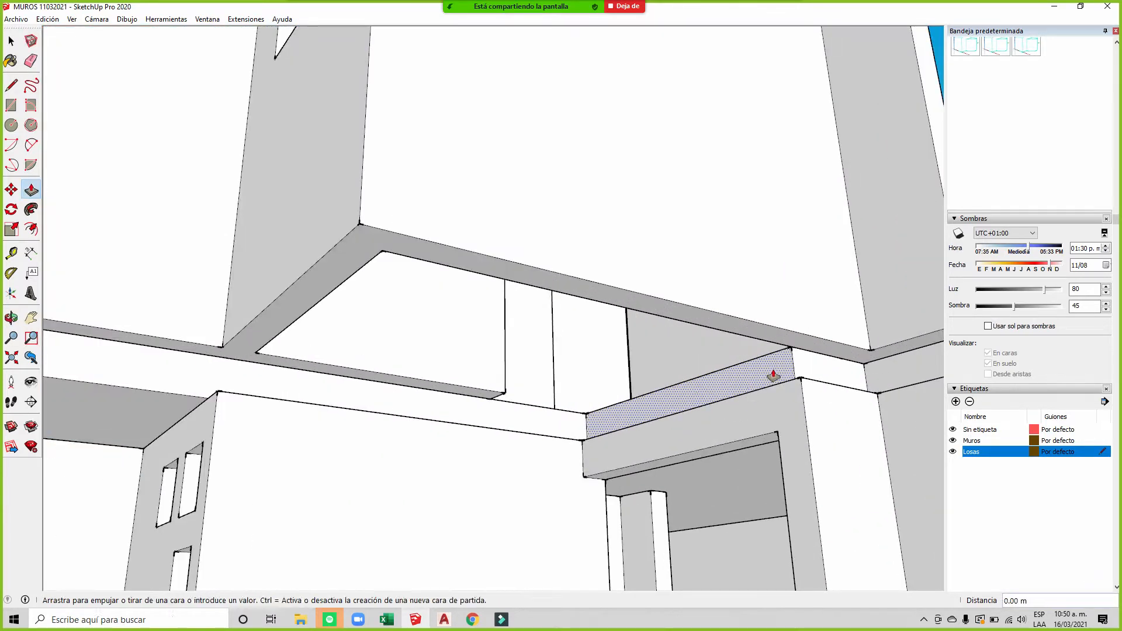
left_click(382, 254)
middle_click_drag(415, 258, 296, 251)
scroll(300, 254, "up", 2)
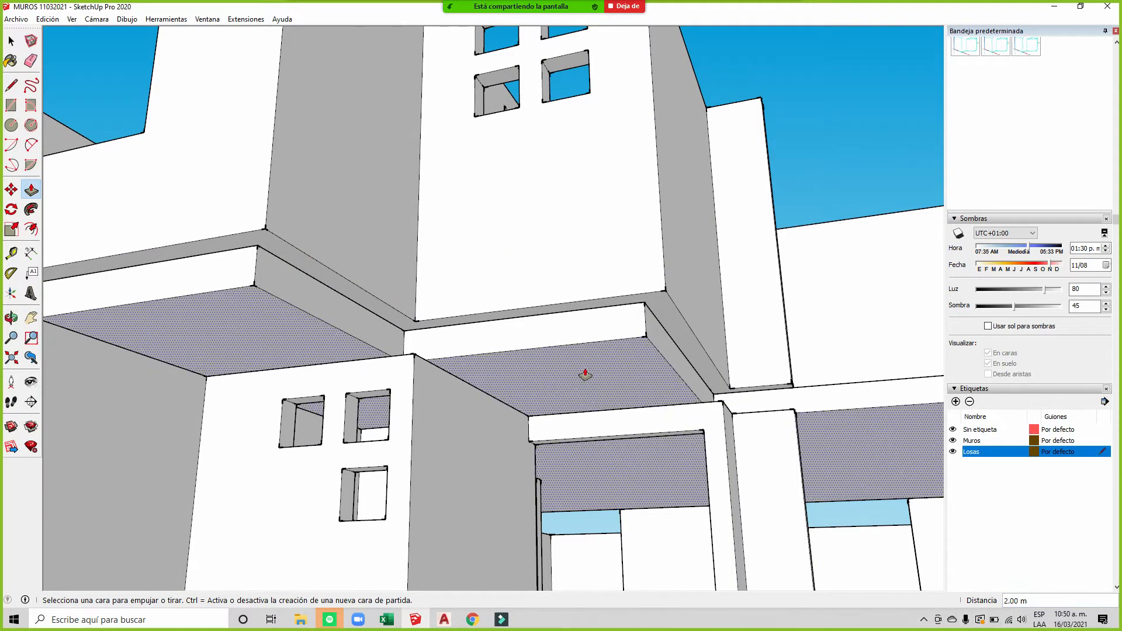
Step: Examine how the slab meets the upper and ground-floor walls from below, the front, the side and above
mouse_move(409, 2)
left_click(340, 12)
left_click(304, 9)
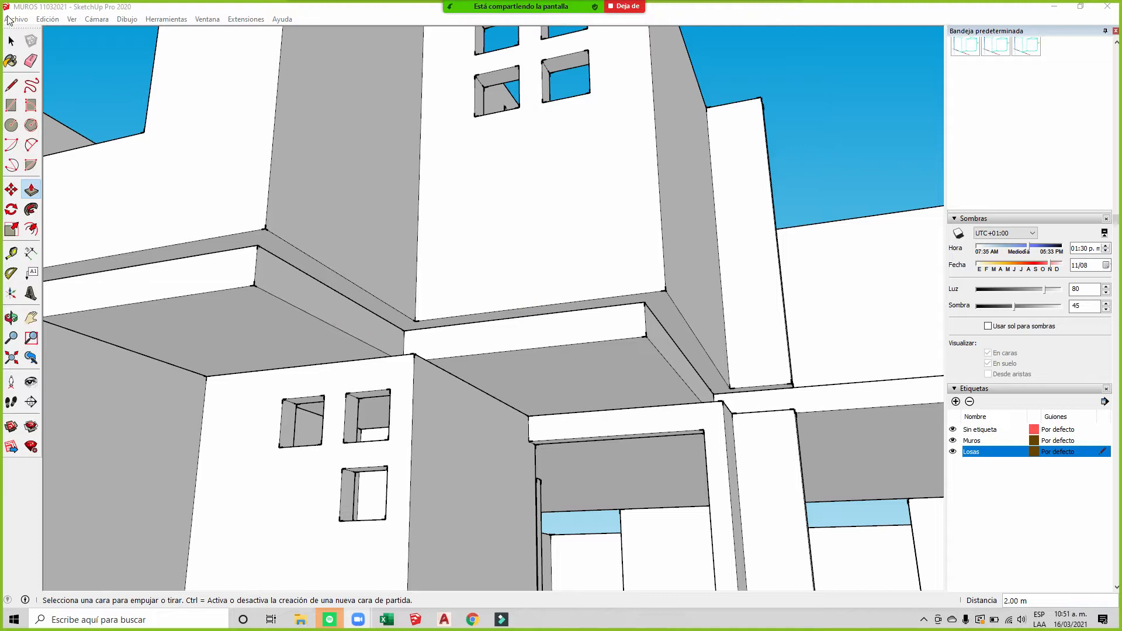
left_click(11, 40)
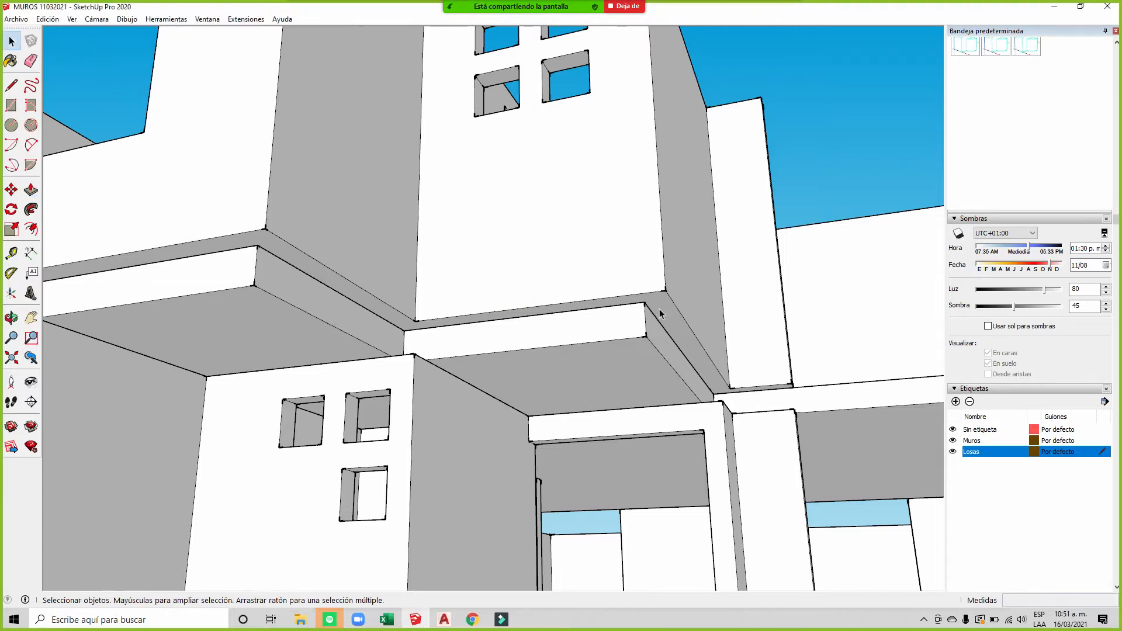
middle_click_drag(689, 312, 683, 258)
middle_click_drag(292, 295, 558, 358)
middle_click_drag(255, 353, 718, 283)
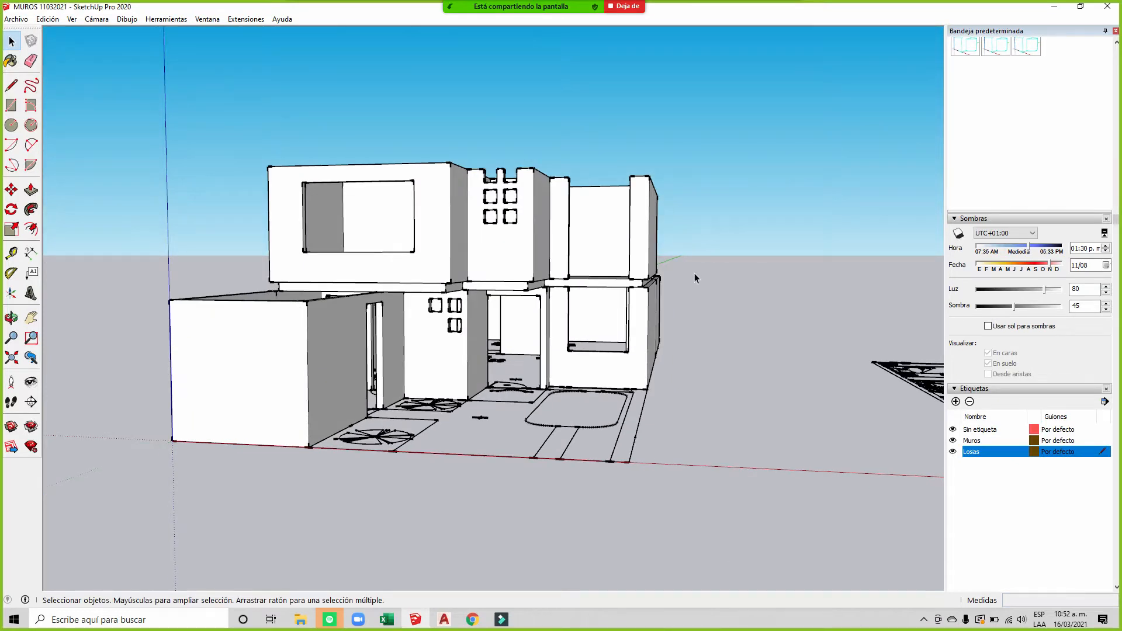
scroll(527, 228, "up", 6)
middle_click_drag(547, 257, 602, 321)
scroll(479, 296, "down", 2)
scroll(643, 468, "up", 6)
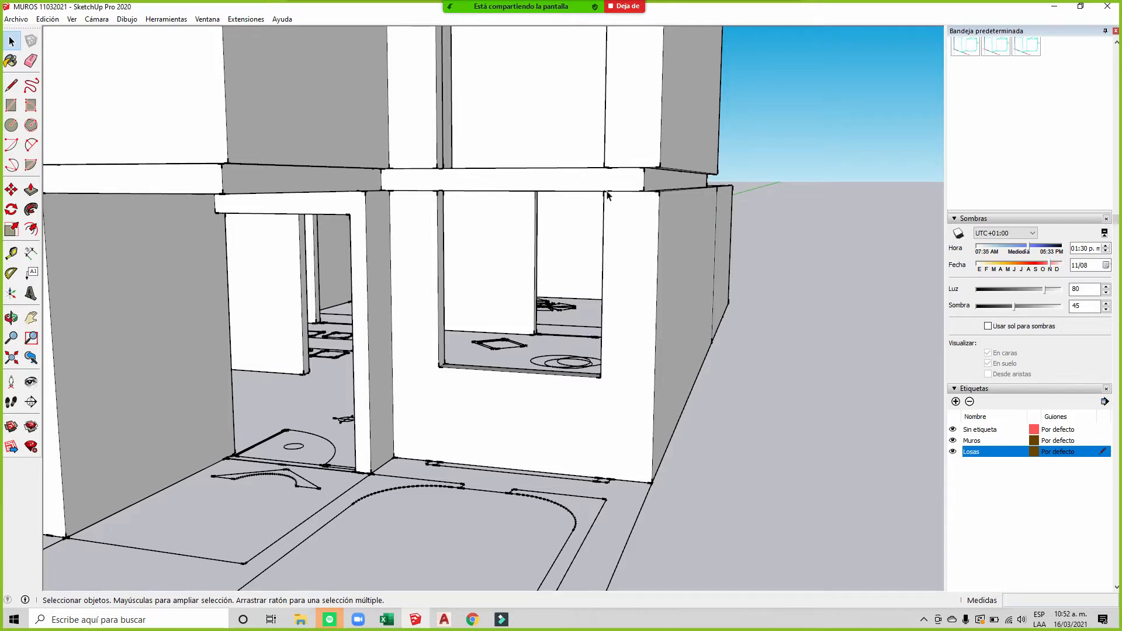
scroll(571, 313, "down", 5)
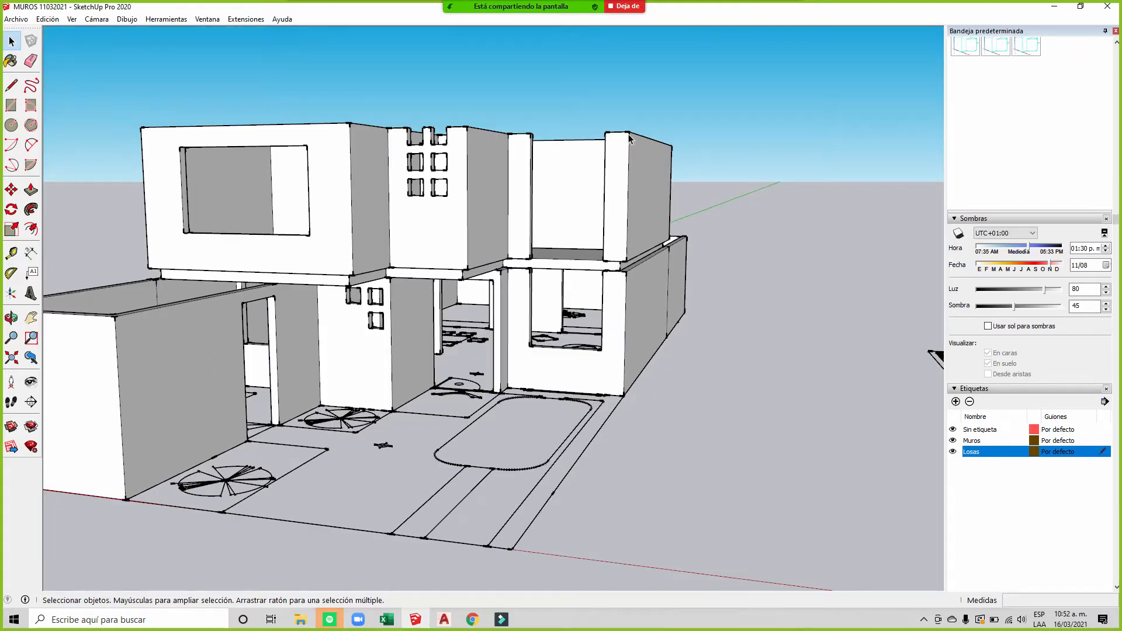
middle_click_drag(604, 176, 507, 229)
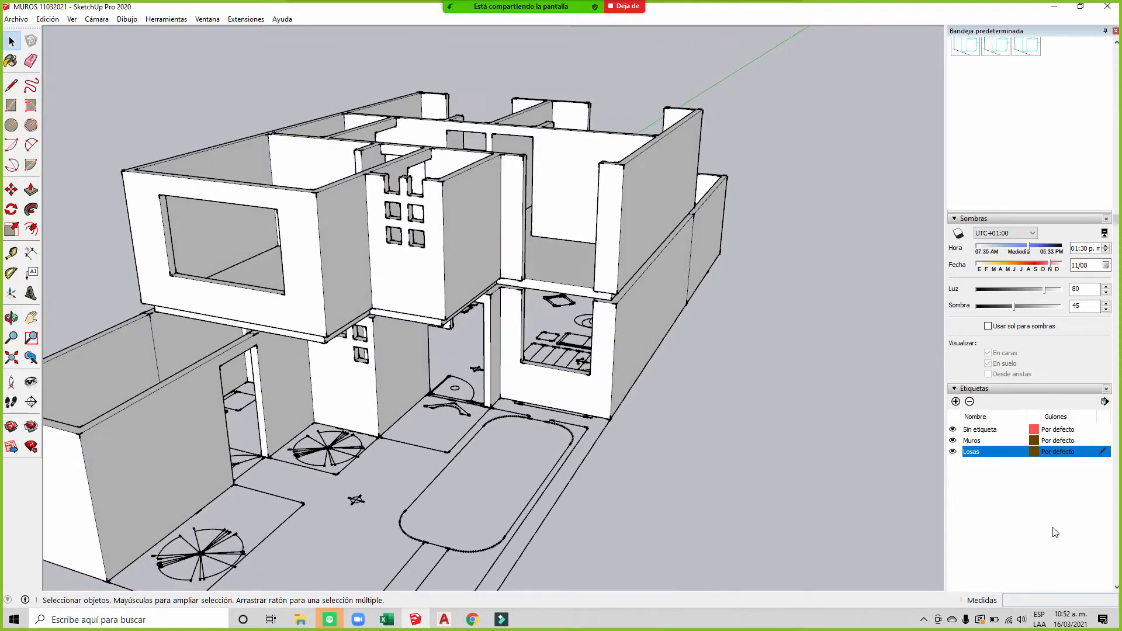
Step: Make Muros the active tag and switch the visibility of the Losas tag off and back on
left_click(1099, 438)
left_click(954, 454)
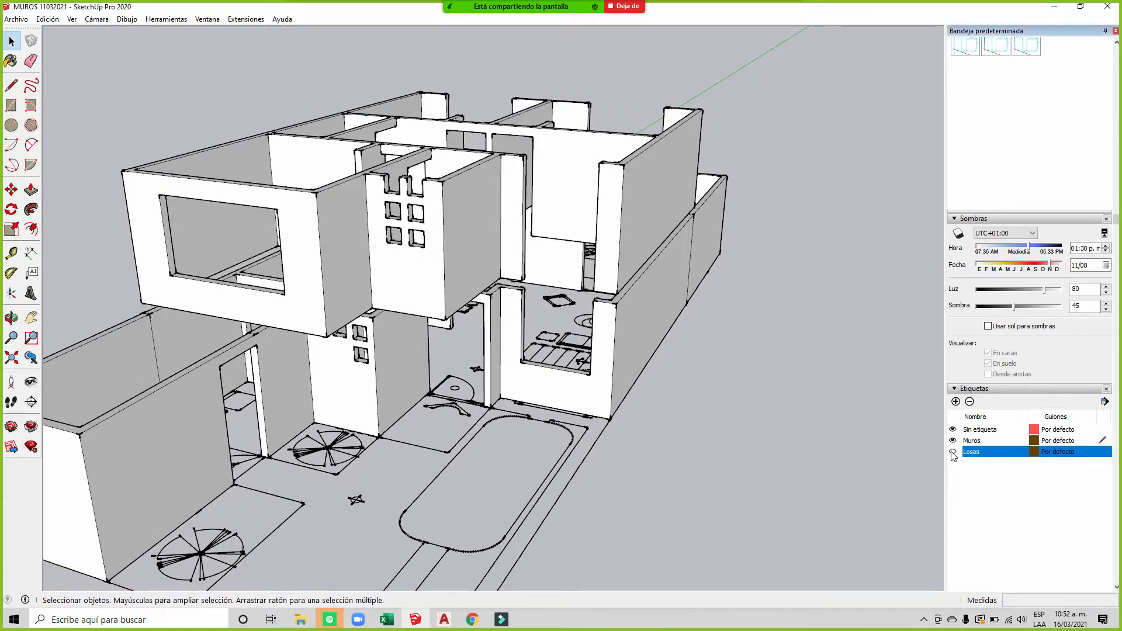
left_click(953, 452)
left_click(953, 453)
Step: Select the upper-floor wall component above the slab
middle_click_drag(267, 308, 540, 283)
left_click(463, 287)
left_click(383, 418)
left_click(361, 257)
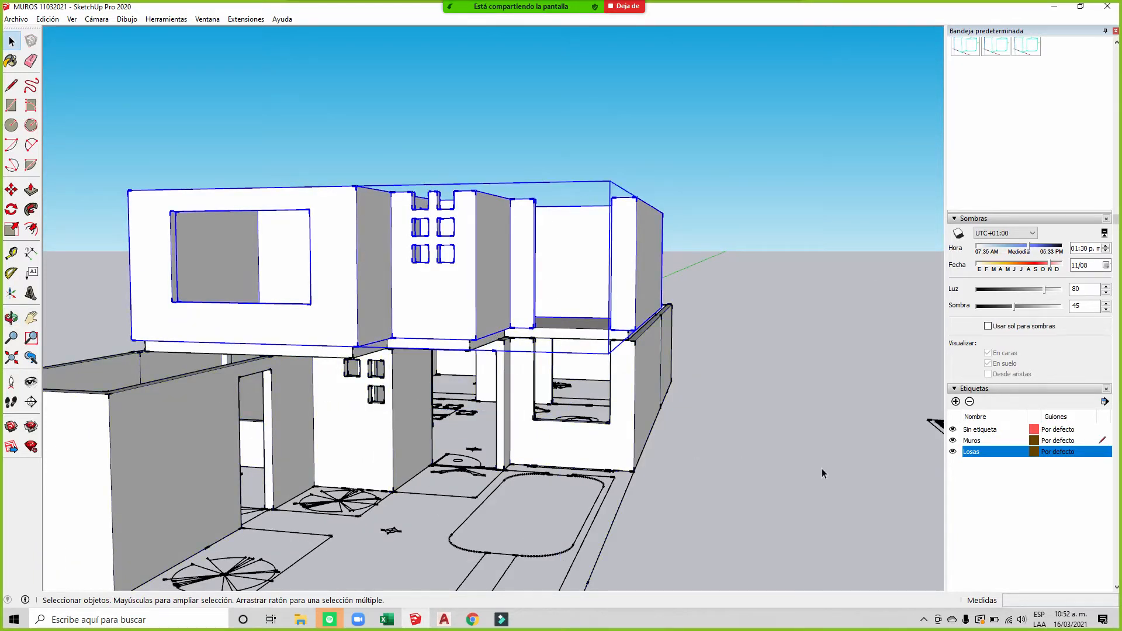
Step: Make Losas the active tag and draw a line along the long outer upper-floor wall's top, from the rear corner to the front corner
middle_click_drag(491, 358, 774, 415)
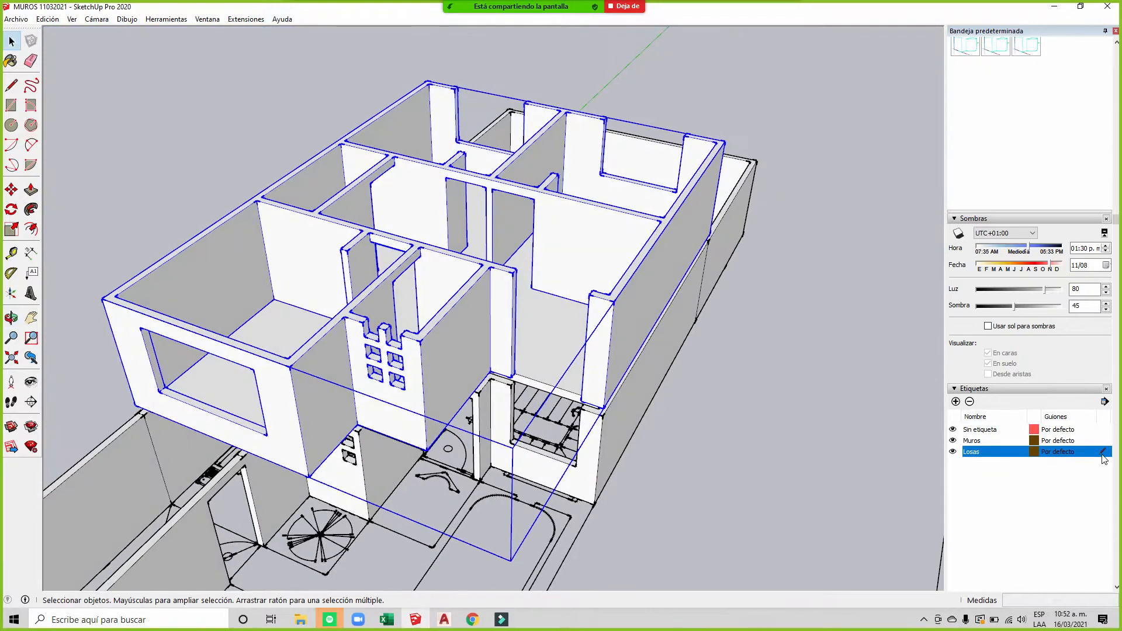
middle_click_drag(475, 310, 538, 235)
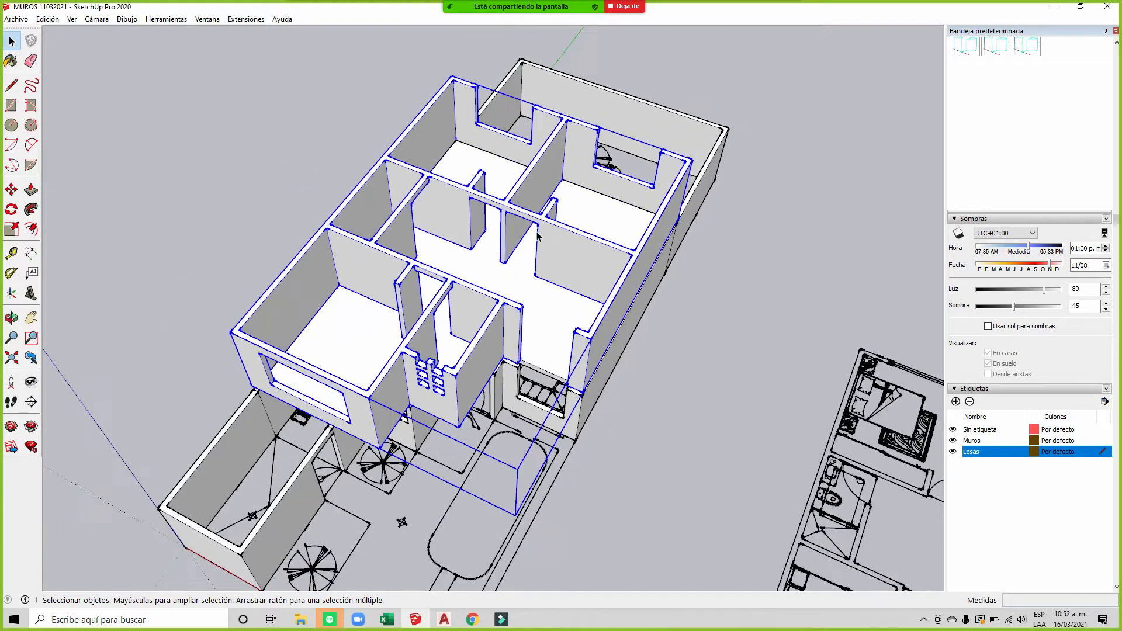
left_click(11, 86)
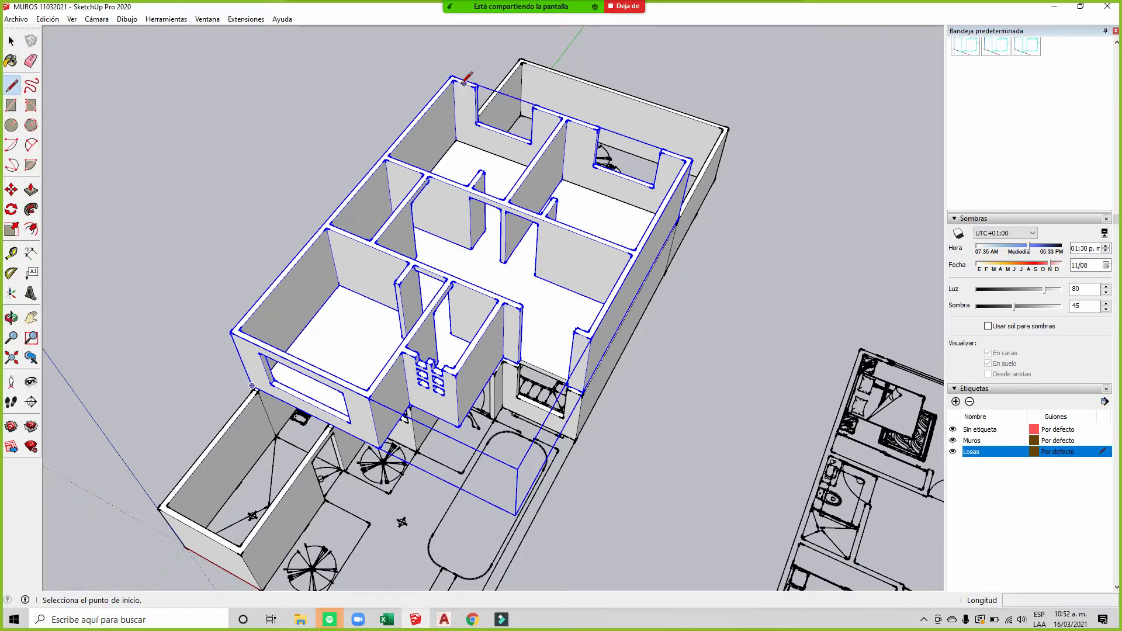
middle_click_drag(463, 78, 576, 322)
scroll(541, 290, "up", 2)
scroll(539, 290, "up", 2)
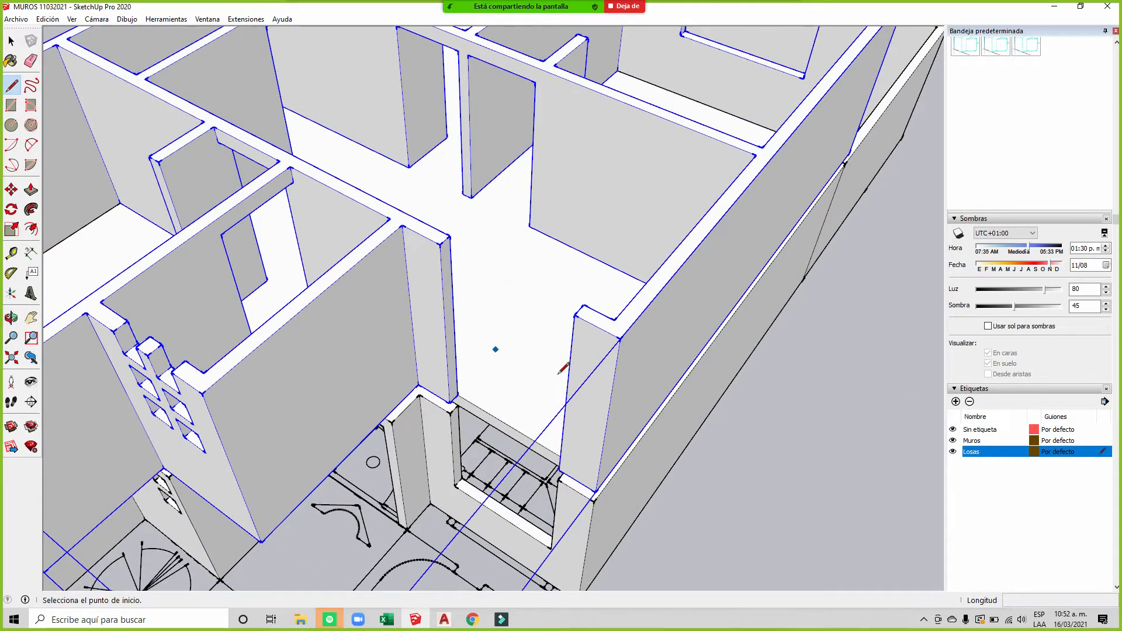
scroll(670, 318, "down", 6)
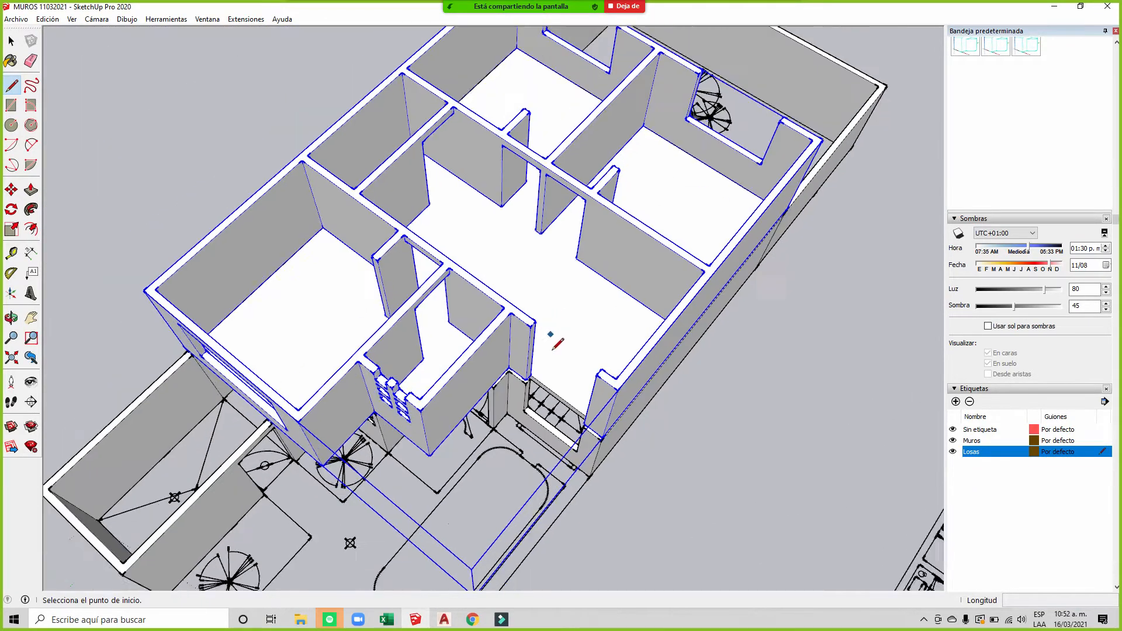
left_click(525, 31)
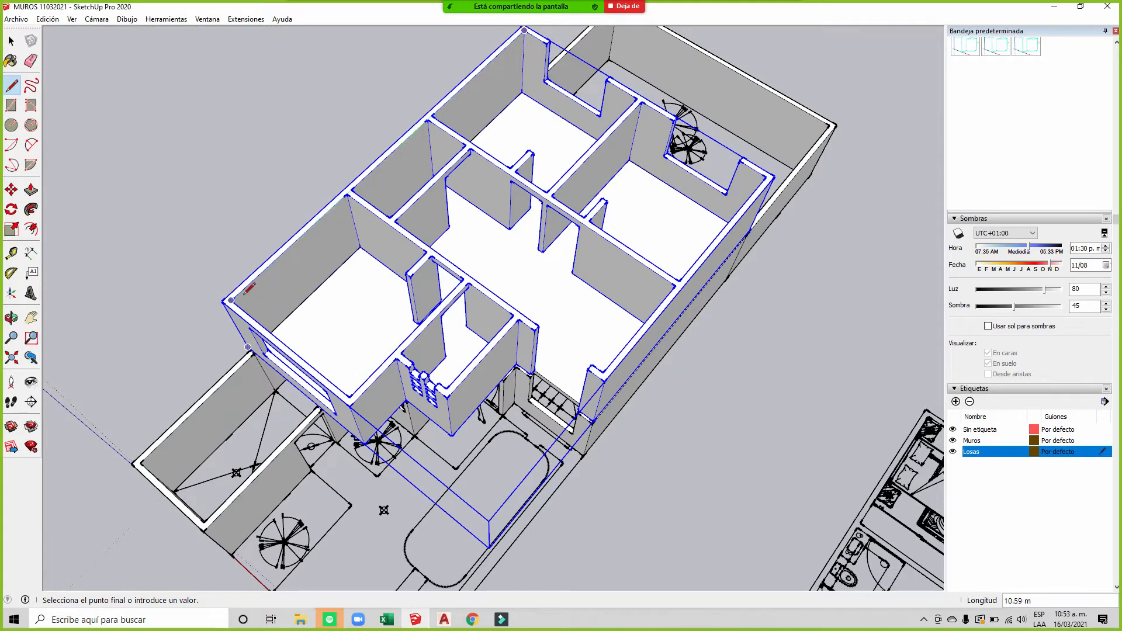
left_click(232, 300)
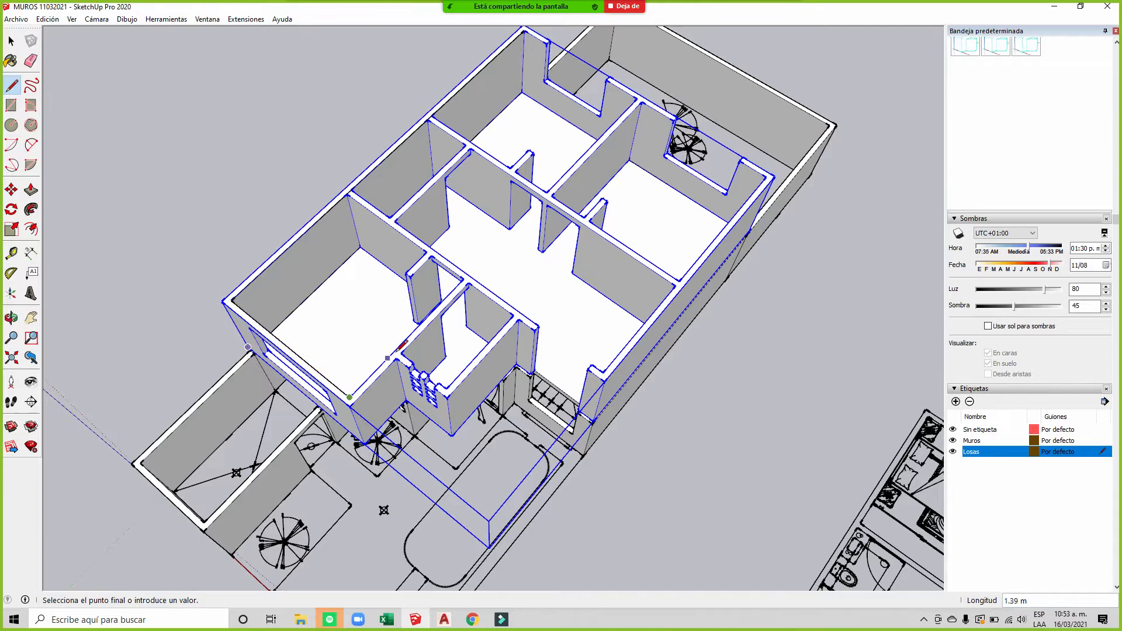
Step: Continue the roof outline along the front bedroom wall tops and around the small-window wall to the recessed wall above the entrance
scroll(400, 346, "up", 4)
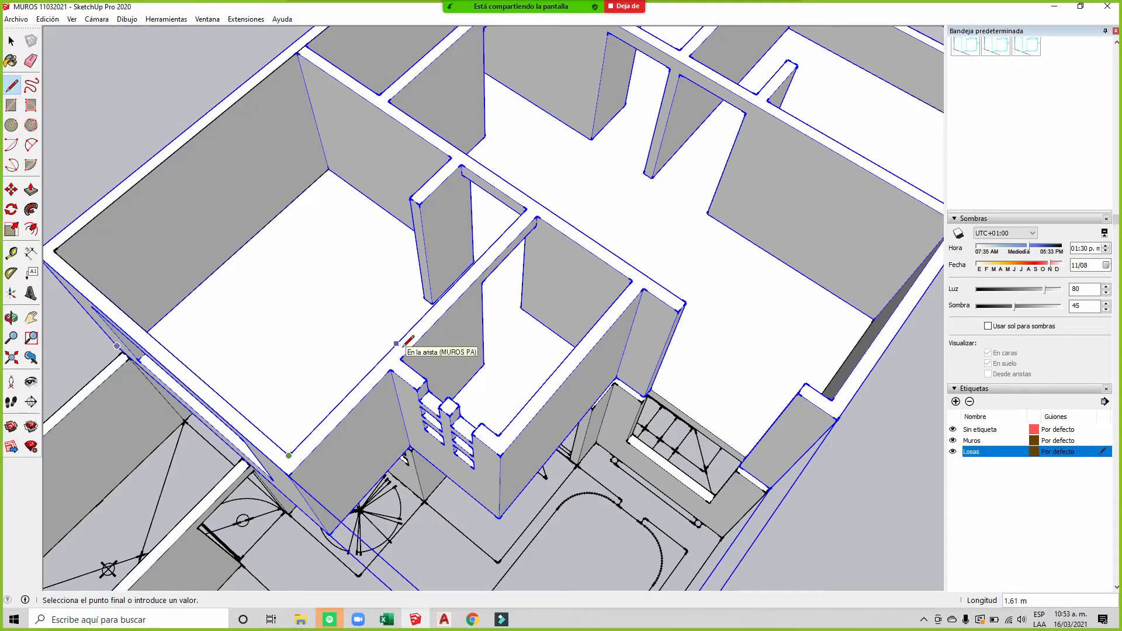
left_click(408, 360)
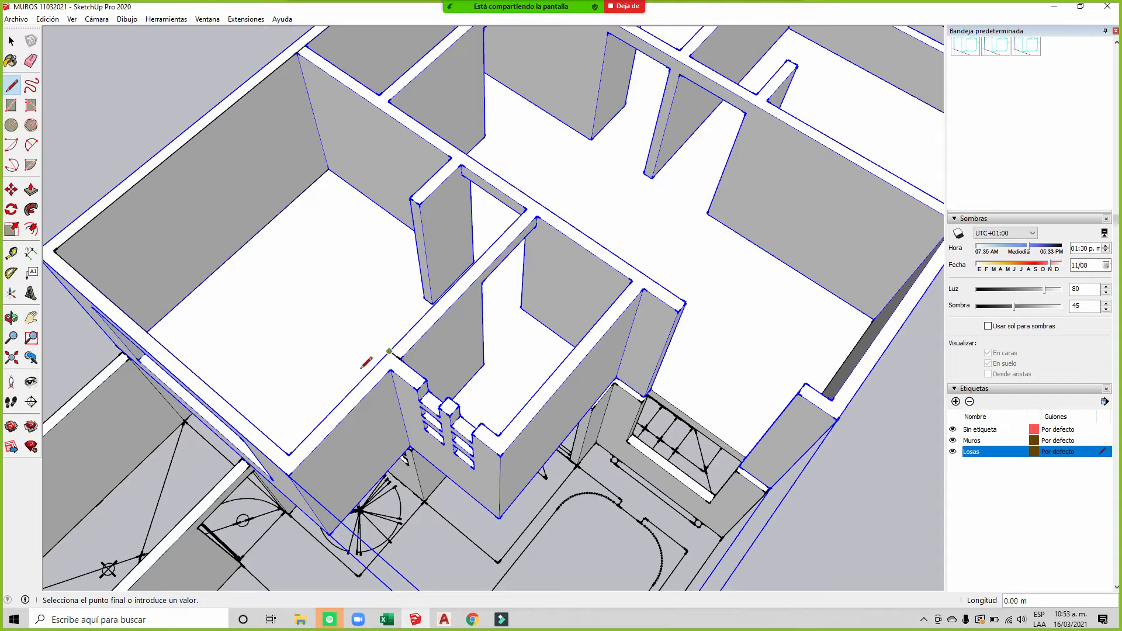
key("Escape")
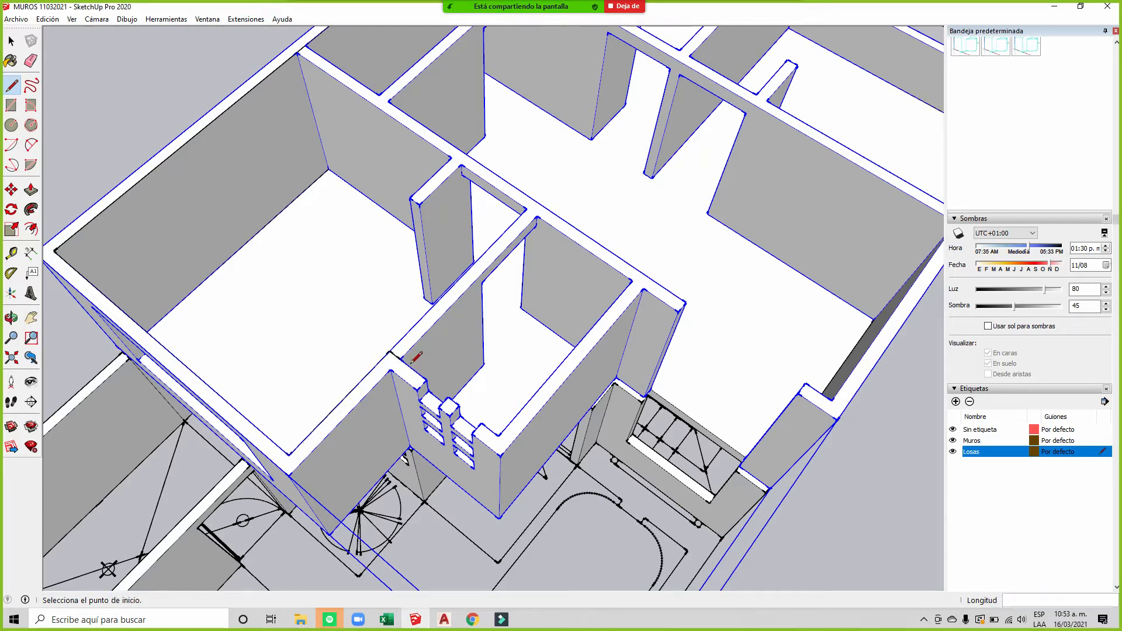
left_click(498, 436)
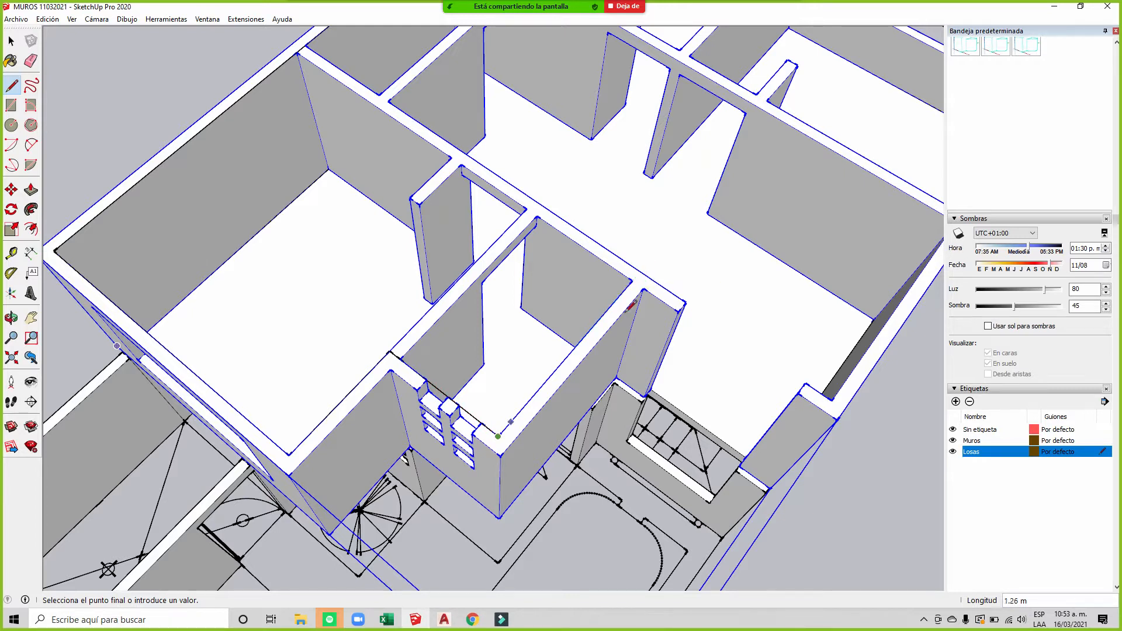
scroll(642, 269, "up", 2)
left_click(642, 270)
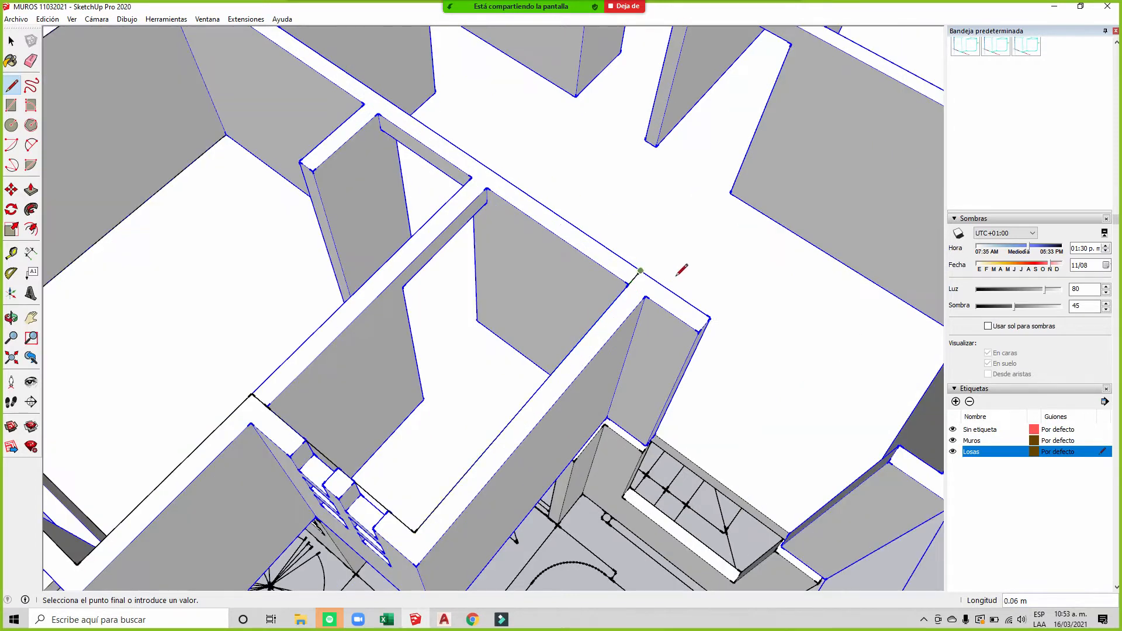
Step: Close the roof outline across the front opening and along the opposite side and rear wall tops to form the roof face
scroll(675, 274, "down", 3)
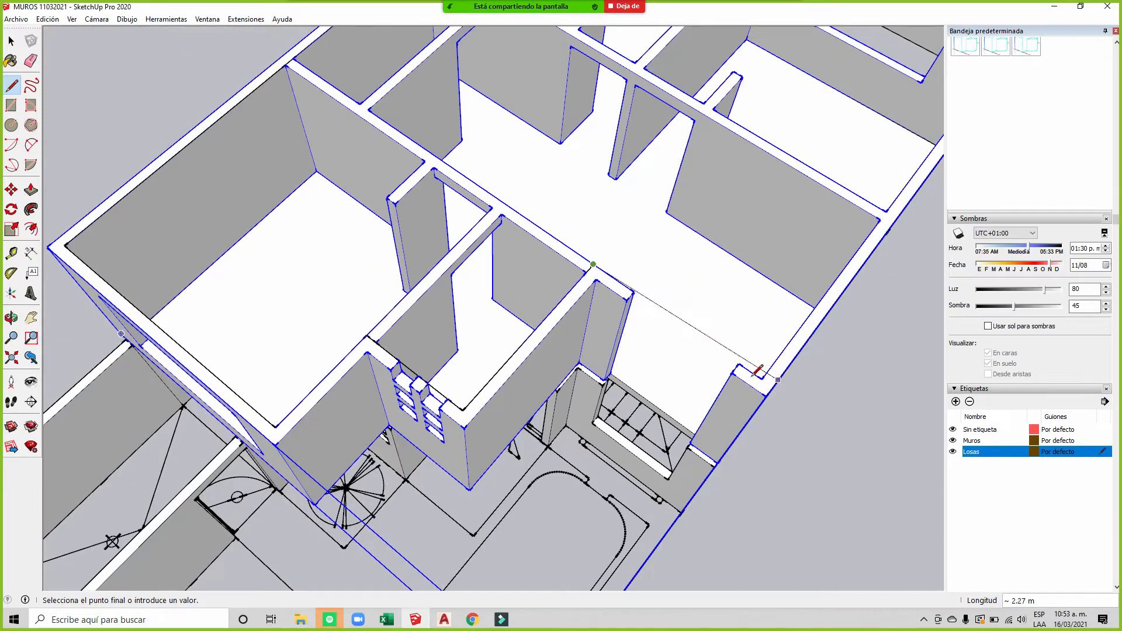
scroll(748, 360, "down", 3)
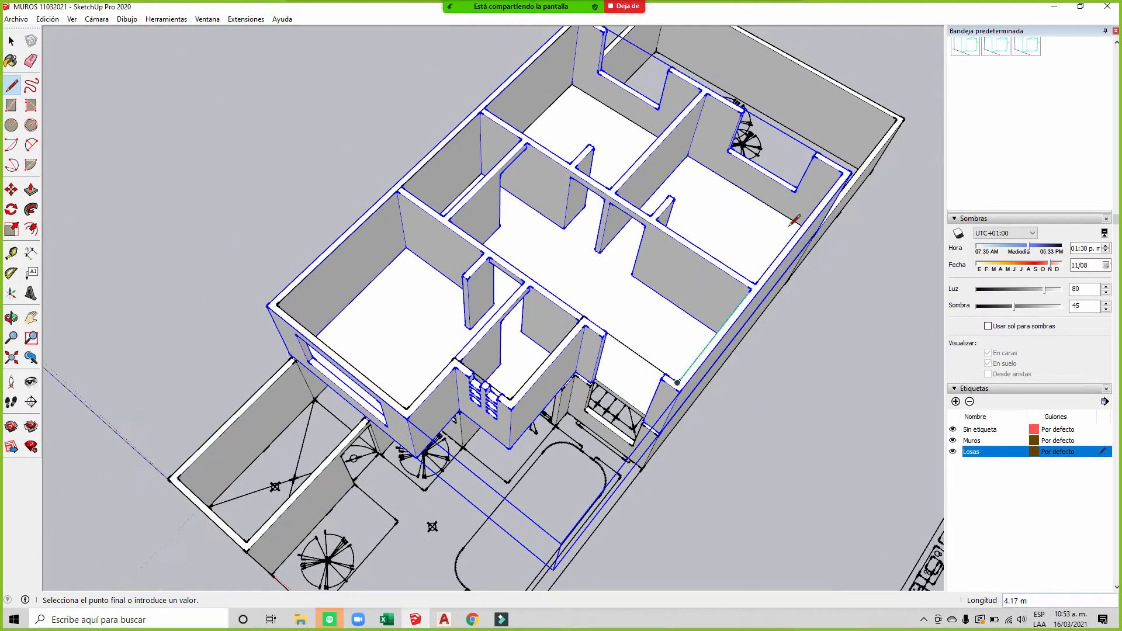
scroll(810, 211, "up", 2)
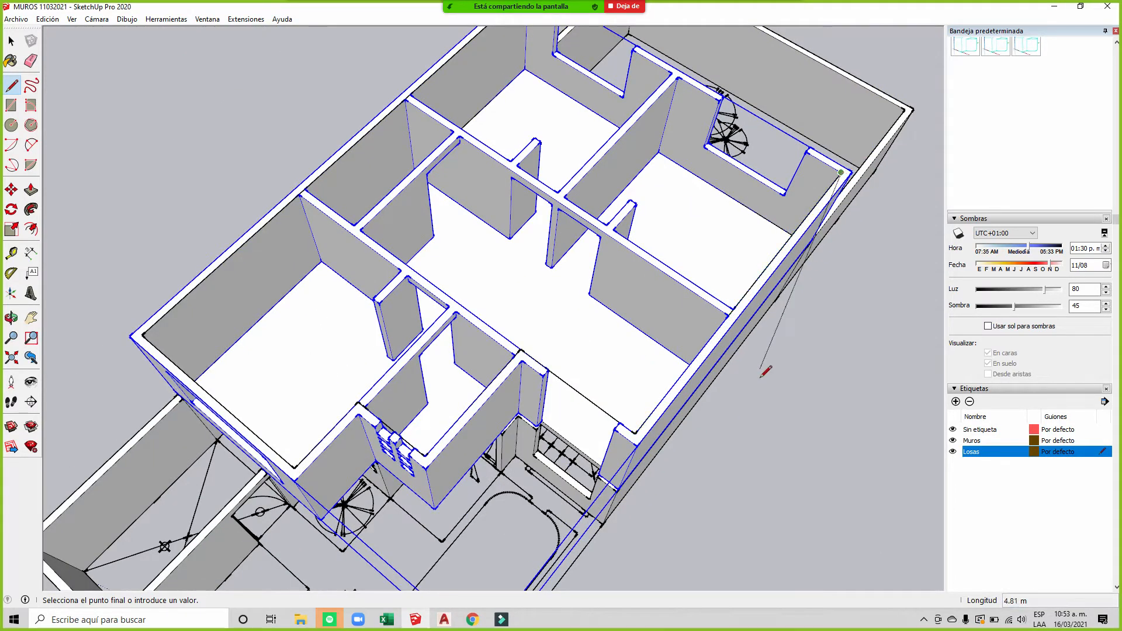
scroll(766, 293, "down", 2)
left_click(602, 100)
key("o")
mouse_move(666, 233)
left_mouse_down()
mouse_move(193, 163)
mouse_move(384, 190)
mouse_move(714, 196)
mouse_move(711, 95)
left_mouse_up()
key("l")
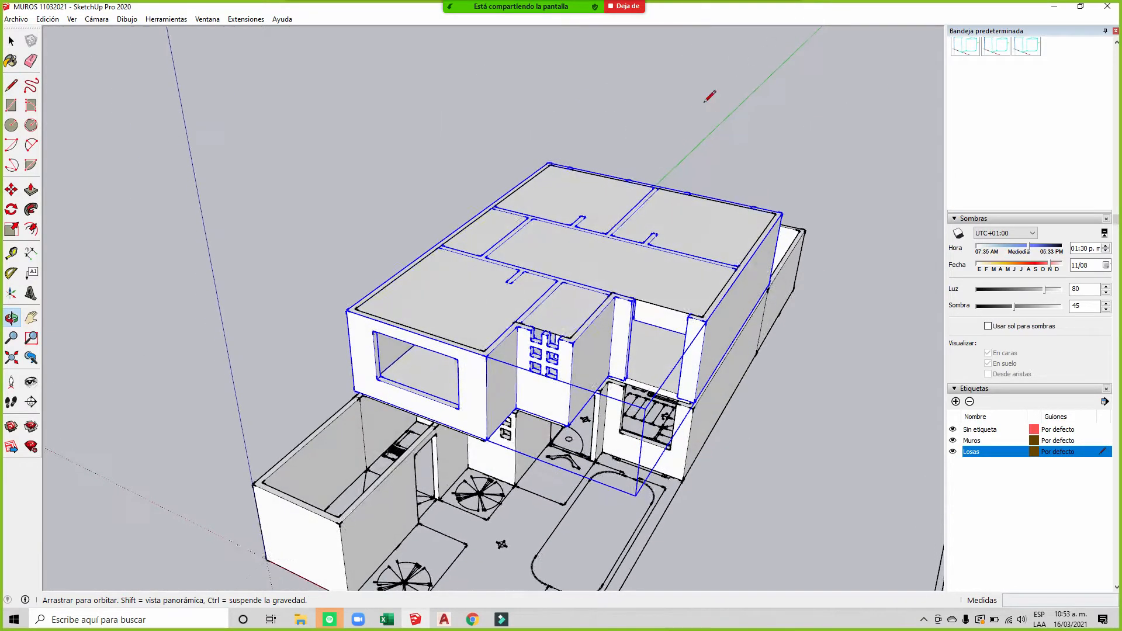
scroll(676, 274, "up", 1)
Step: Switch to AutoCAD and add a linear dimension to the roof slab's thickness at level N.+5.55 in the section drawing
left_click(444, 619)
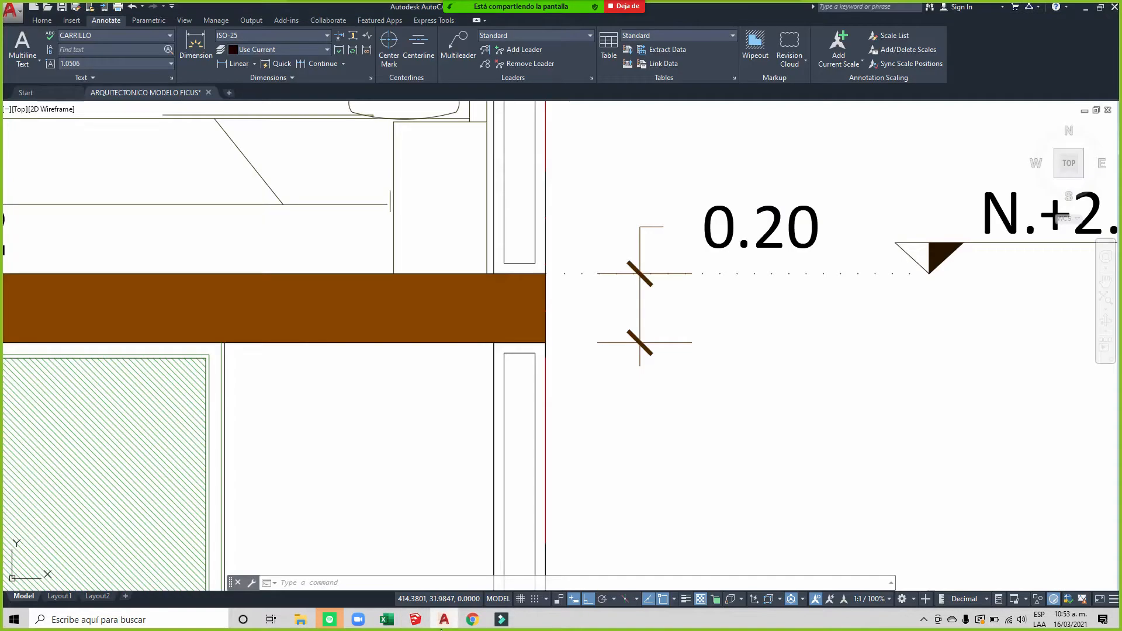
scroll(504, 357, "down", 7)
mouse_move(524, 174)
middle_mouse_down()
mouse_move(523, 326)
mouse_move(495, 384)
middle_mouse_up()
scroll(523, 313, "up", 6)
scroll(488, 263, "down", 6)
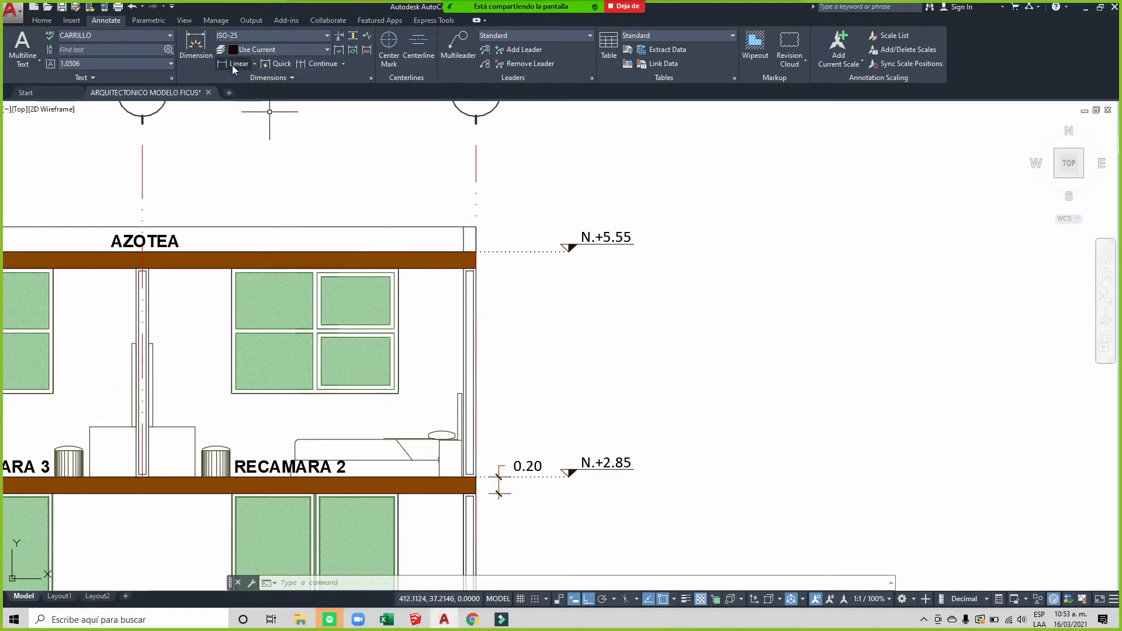
left_click(233, 64)
scroll(471, 256, "up", 2)
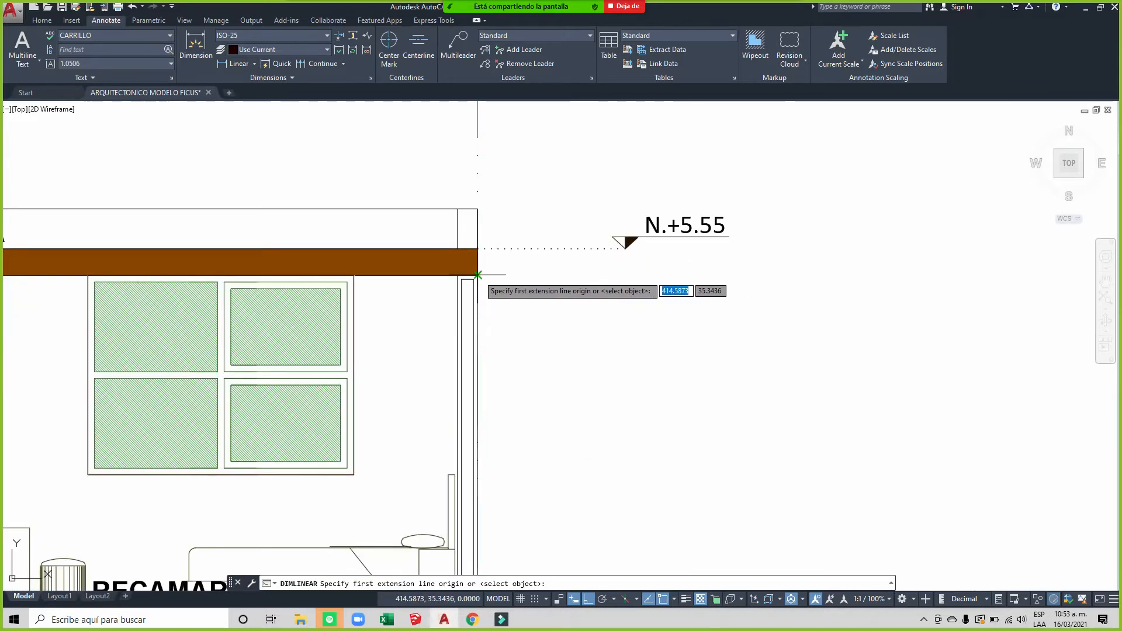
left_click(478, 249)
left_click(477, 275)
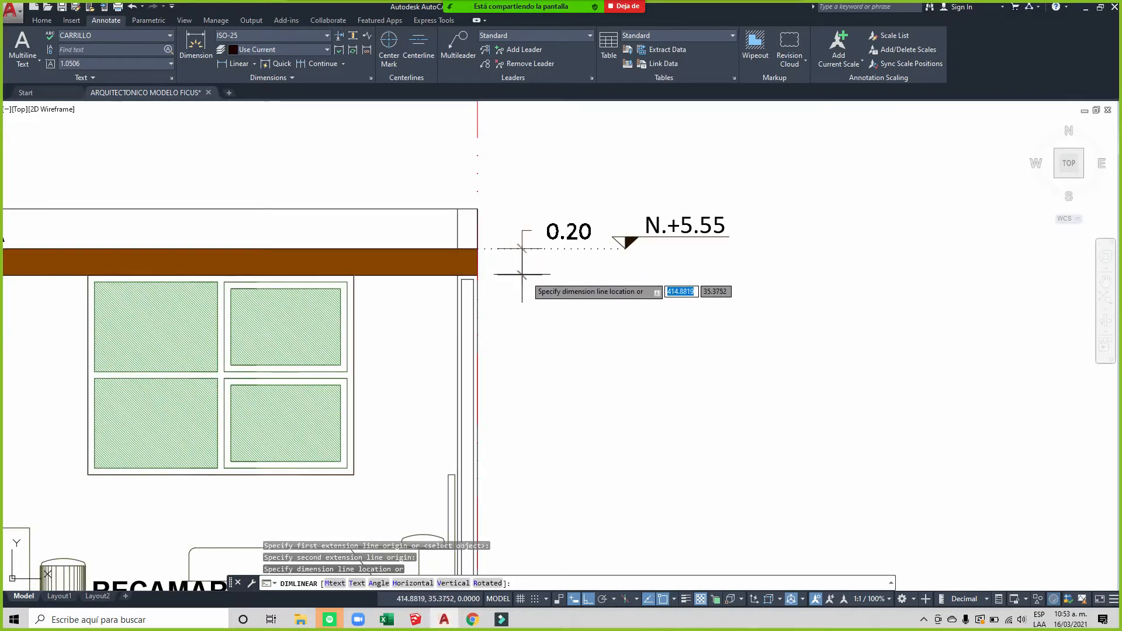
left_click(529, 251)
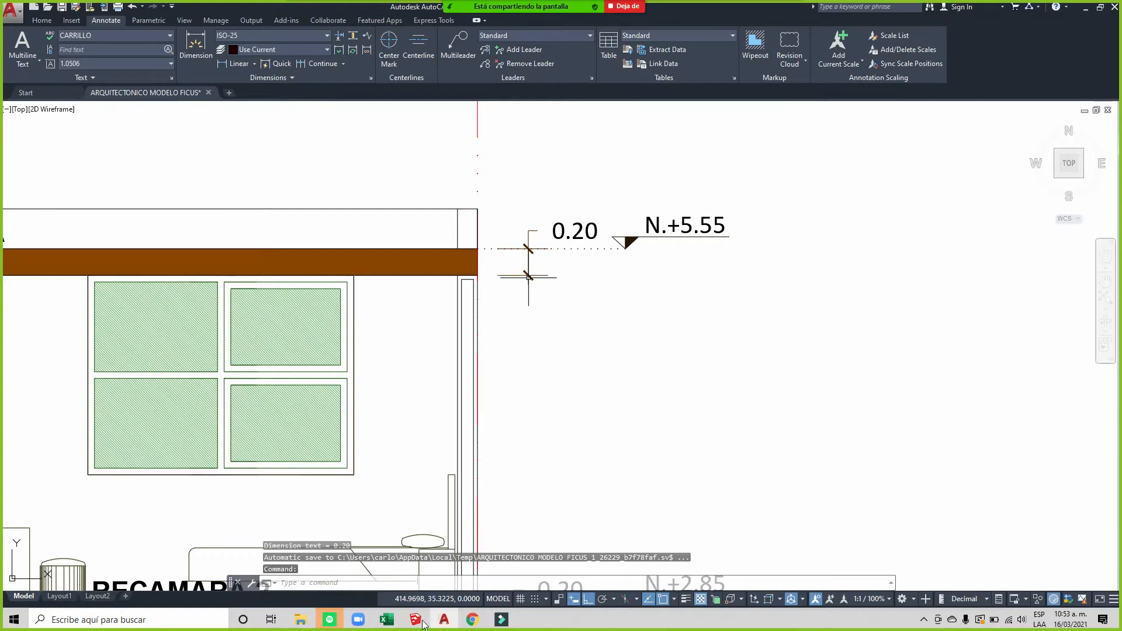
Step: Return to SketchUp and extrude the roof face upward 0.20 m with Push/Pull
left_click(445, 607)
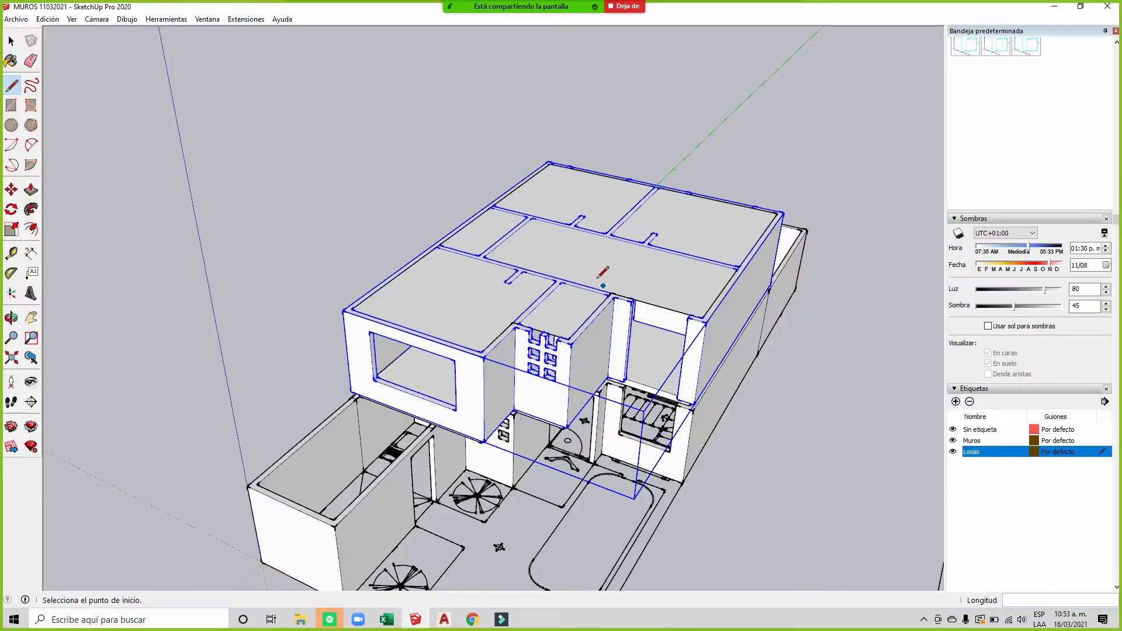
left_click(30, 191)
left_click(639, 283)
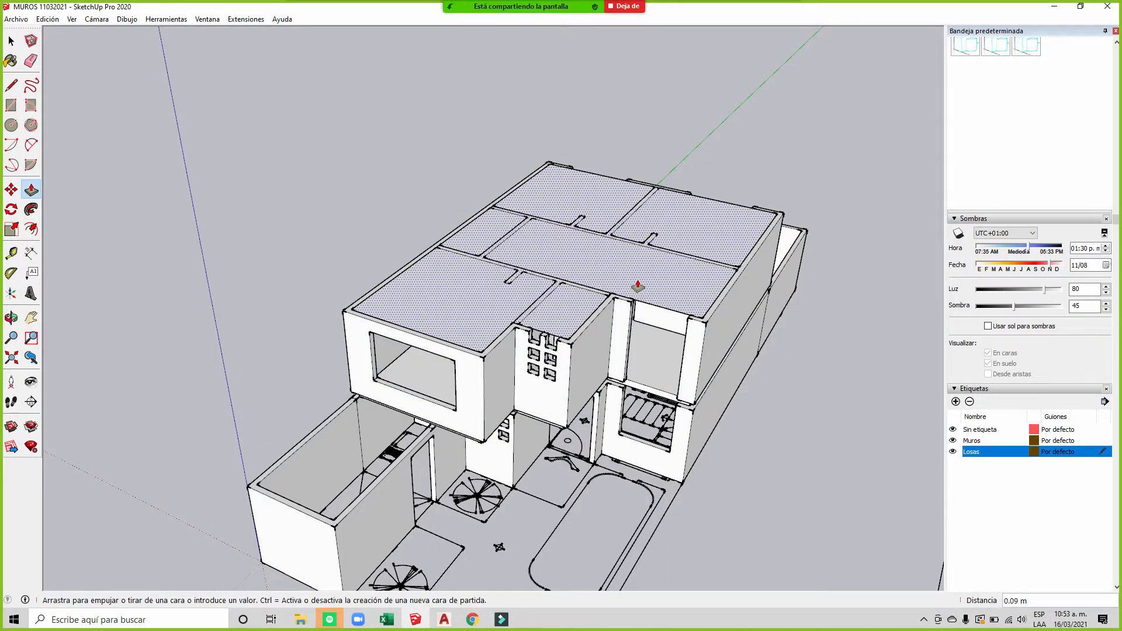
type(".20")
key("Return")
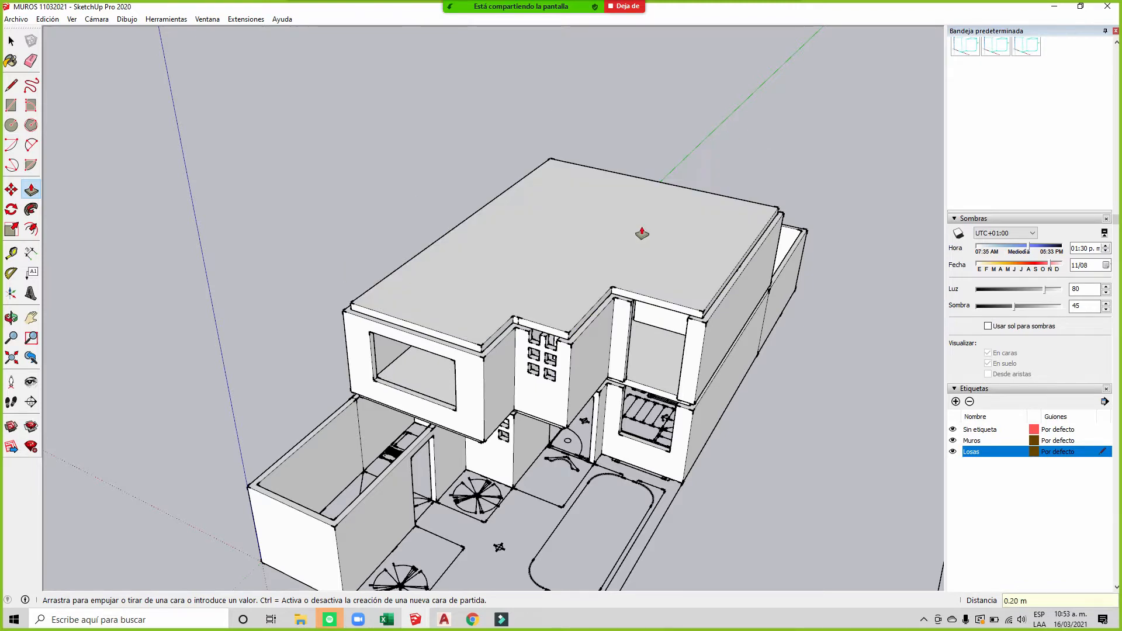
Step: Erase the stray edge on the roof slab's front side near the inner corner by the small-window wall
scroll(524, 327, "up", 5)
left_click(31, 61)
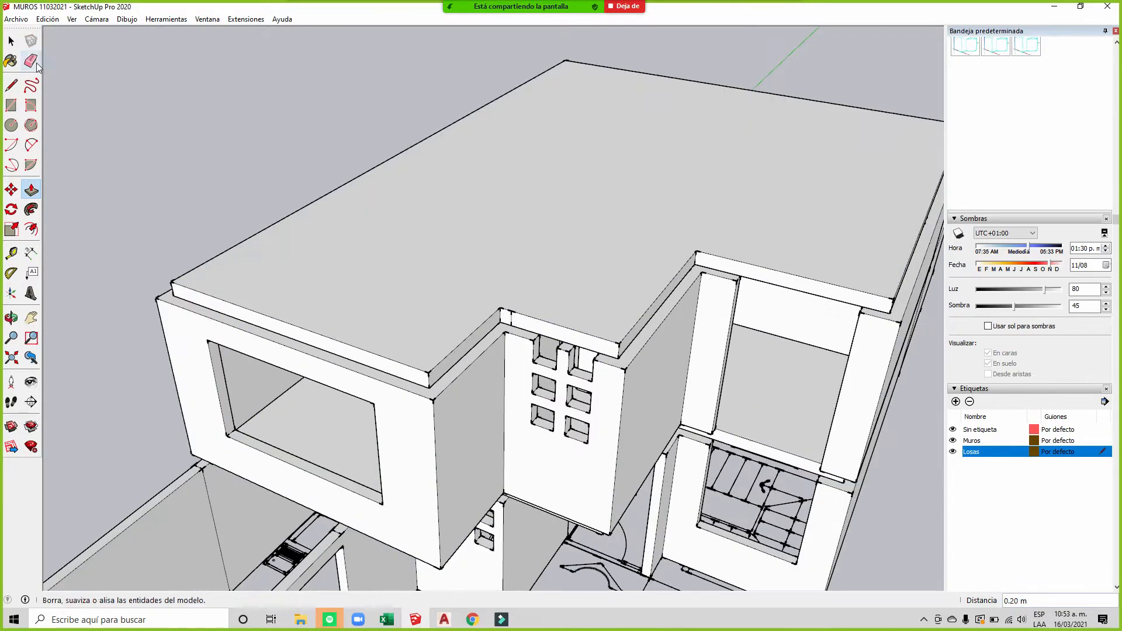
scroll(467, 316, "up", 3)
left_click_drag(550, 313, 567, 317)
scroll(317, 304, "down", 4)
middle_click_drag(625, 321, 333, 257)
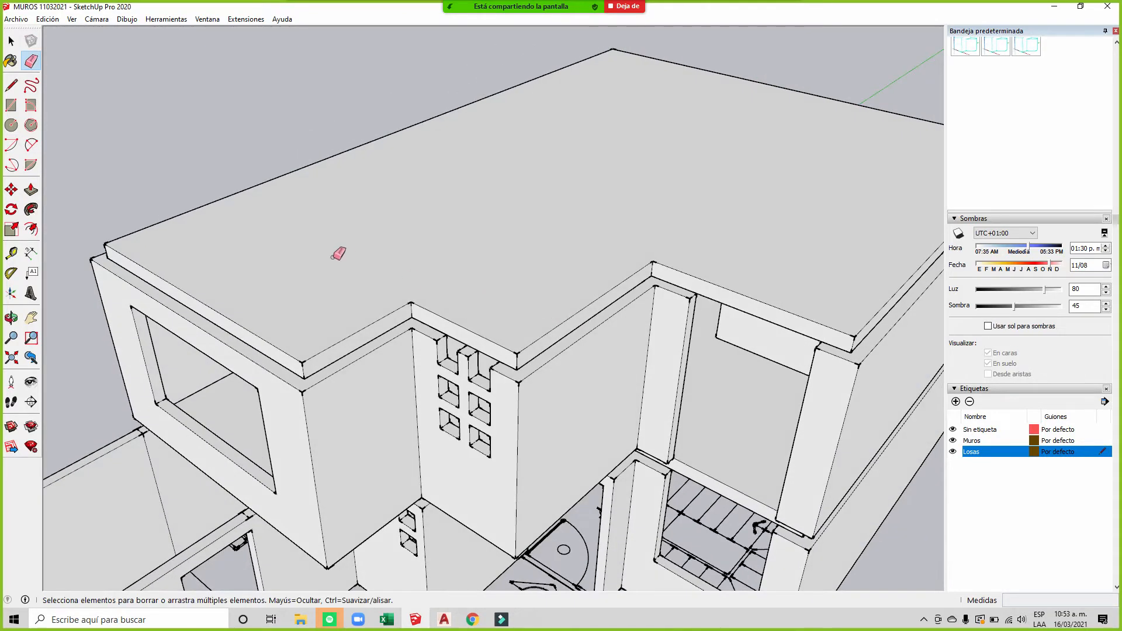
Step: Select the whole roof slab and turn it into a component named LOSA AZOTEA
scroll(596, 276, "down", 5)
mouse_move(597, 275)
middle_mouse_down()
mouse_move(155, 295)
mouse_move(233, 318)
mouse_move(322, 218)
mouse_move(497, 274)
middle_mouse_up()
left_click(12, 39)
middle_click_drag(549, 185, 549, 275)
triple_click(563, 211)
right_click(563, 207)
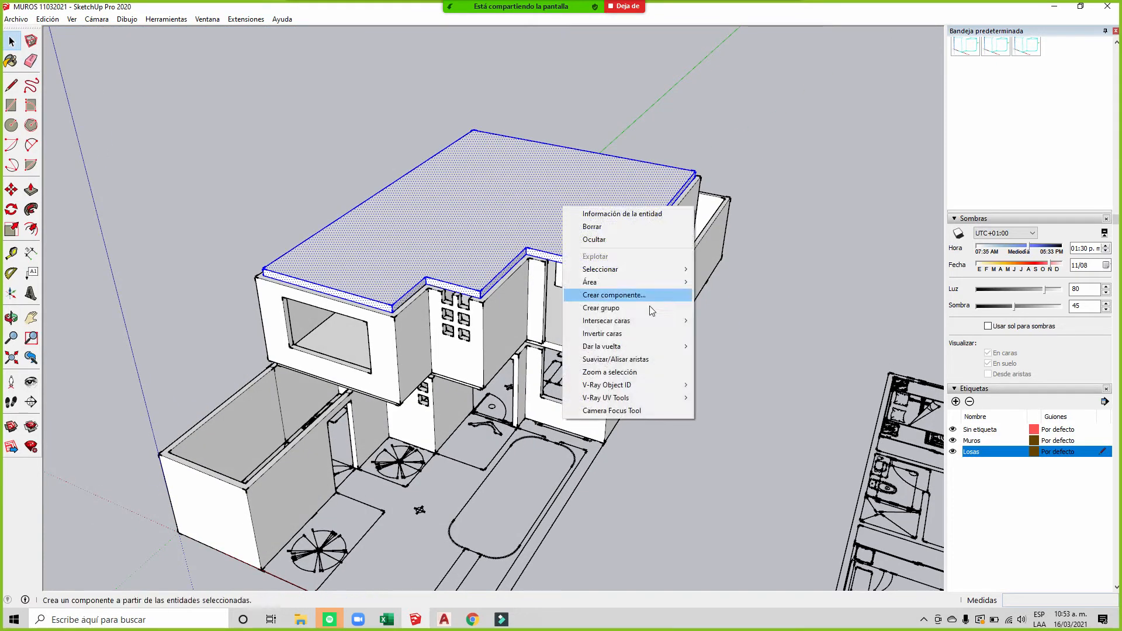
left_click(778, 317)
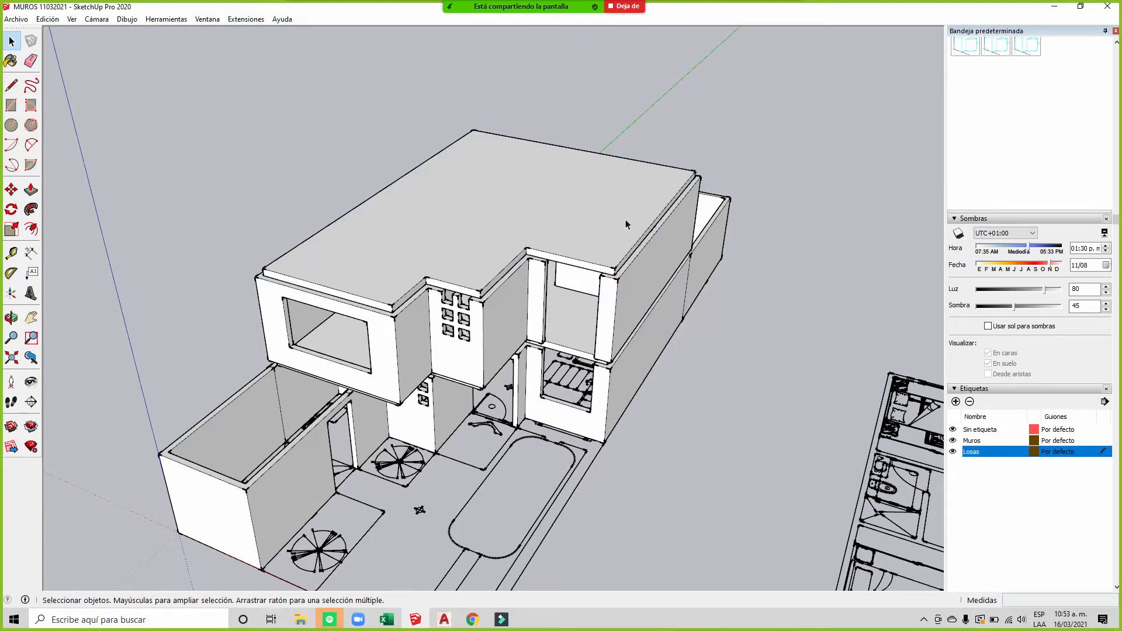
triple_click(584, 223)
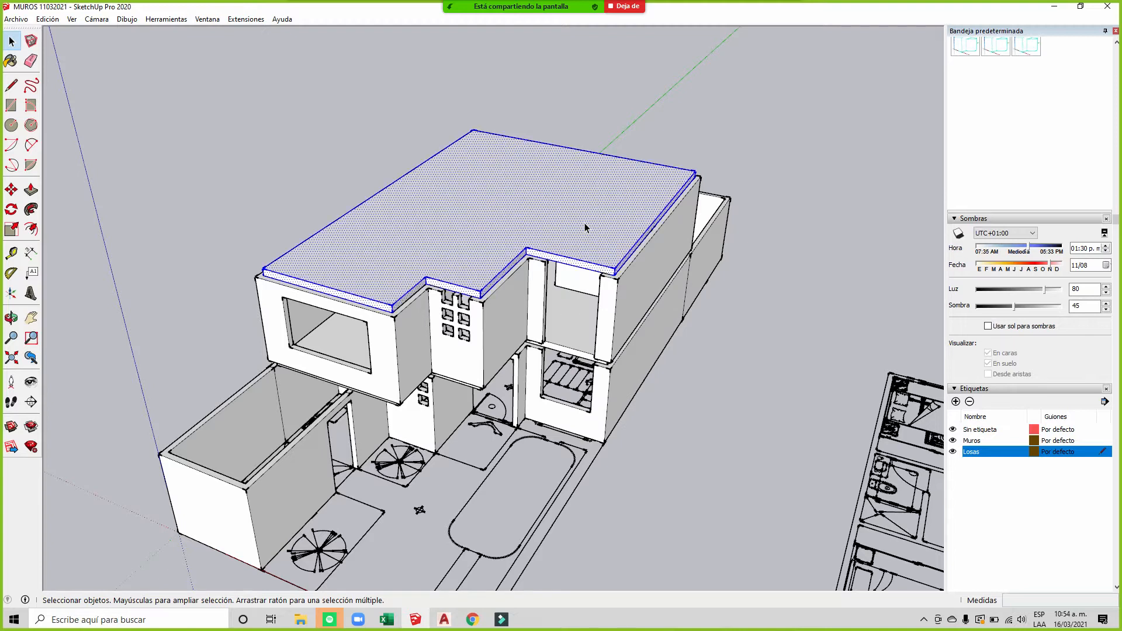
right_click(585, 223)
left_click(659, 313)
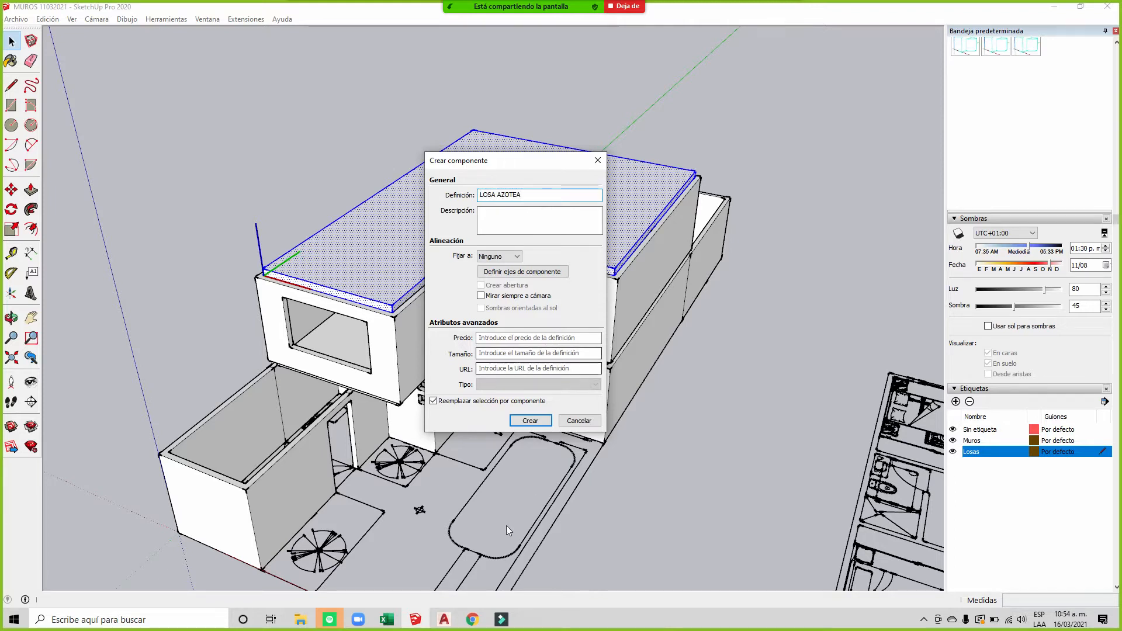
left_click(530, 420)
Step: Turn the intermediate floor slab into a component named LOSA ENTREPISO and select it
scroll(571, 349, "up", 3)
left_click(572, 348)
right_click(571, 346)
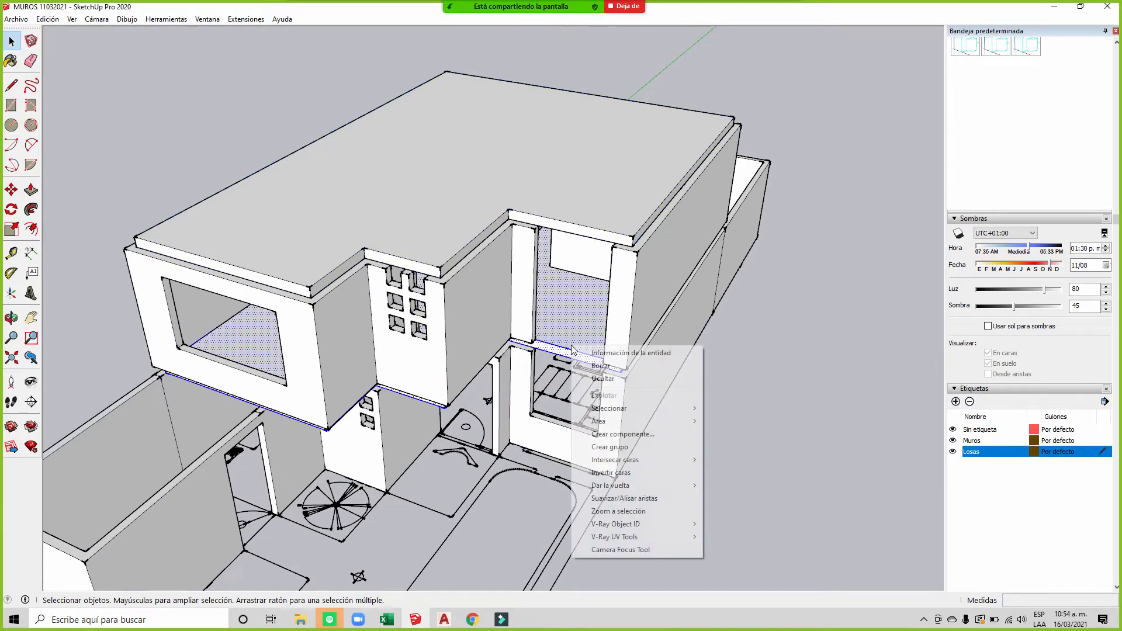
left_click(653, 438)
type("LOSA ENTREPISO")
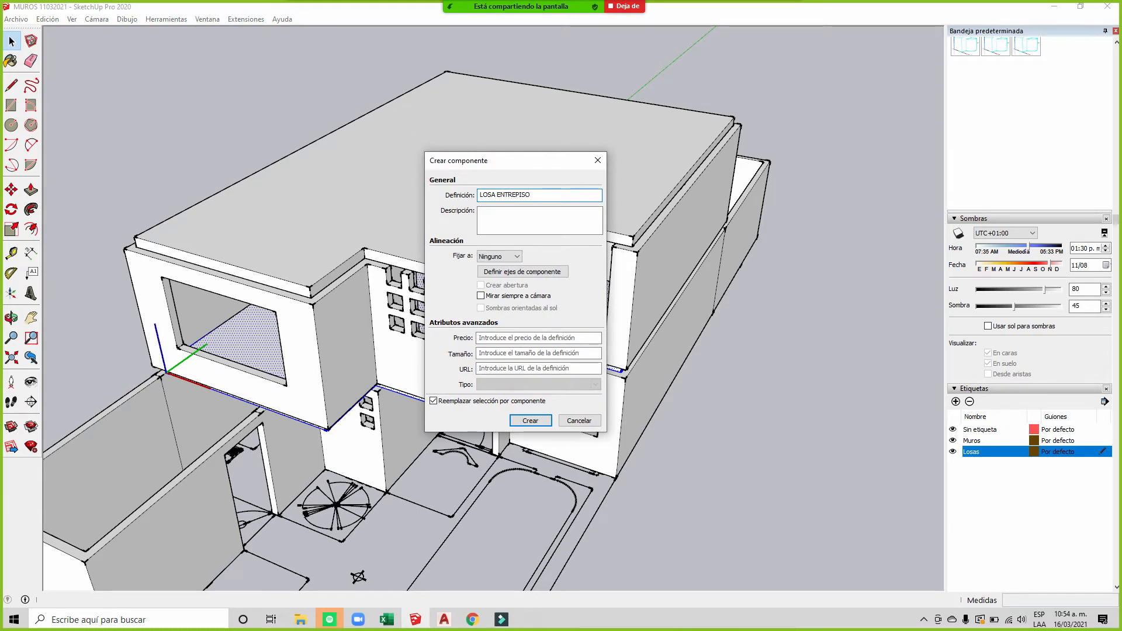
left_click(529, 421)
middle_click_drag(529, 422, 588, 270)
left_click(571, 332)
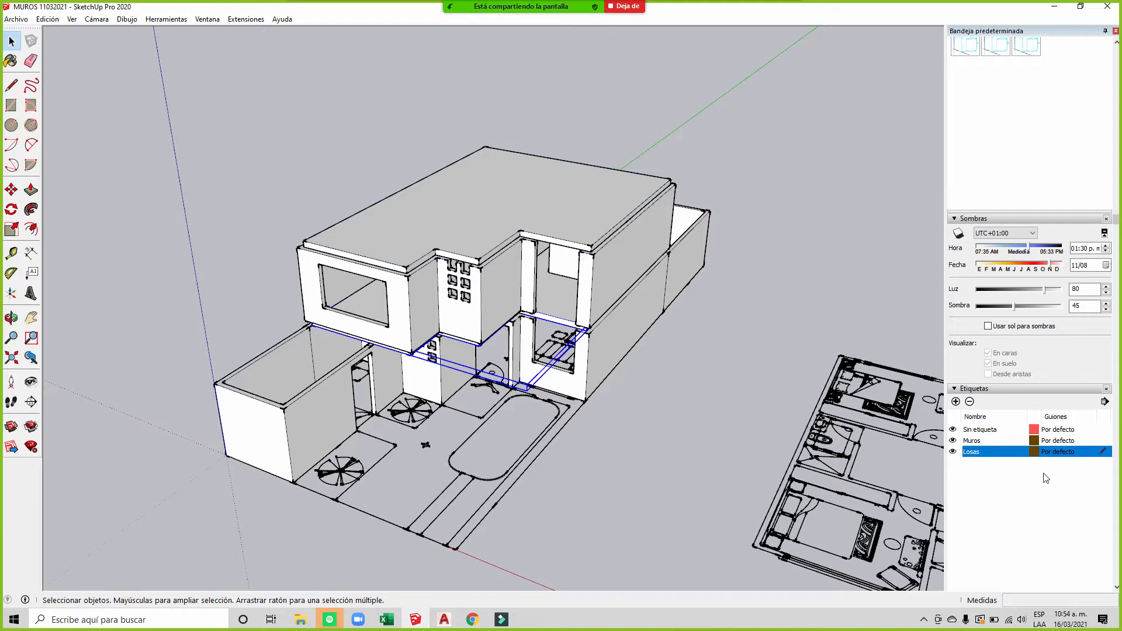
Step: Make Muros the current tag, toggle the Losas tag's visibility, and try to hide Muros
left_click(1105, 441)
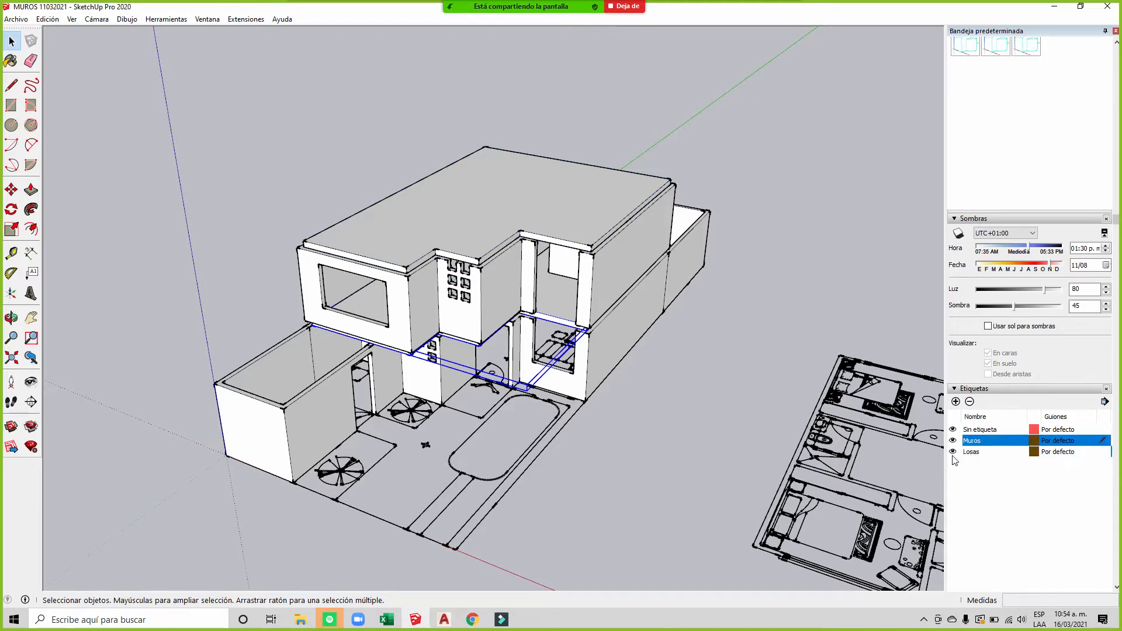
left_click(953, 453)
left_click(956, 453)
left_click(953, 441)
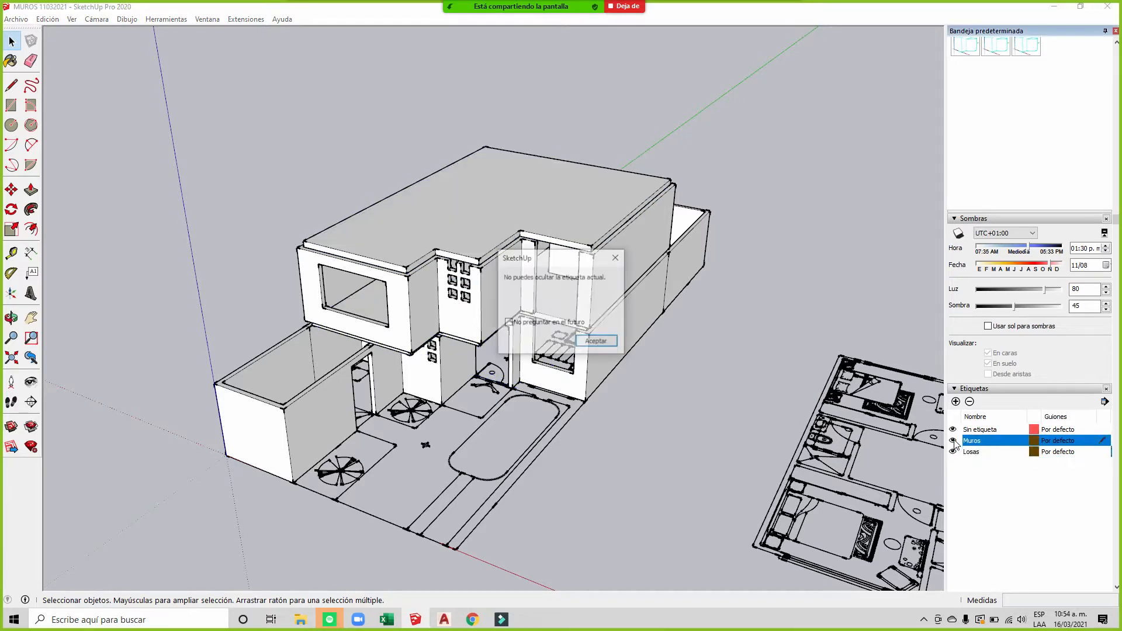
left_click(616, 257)
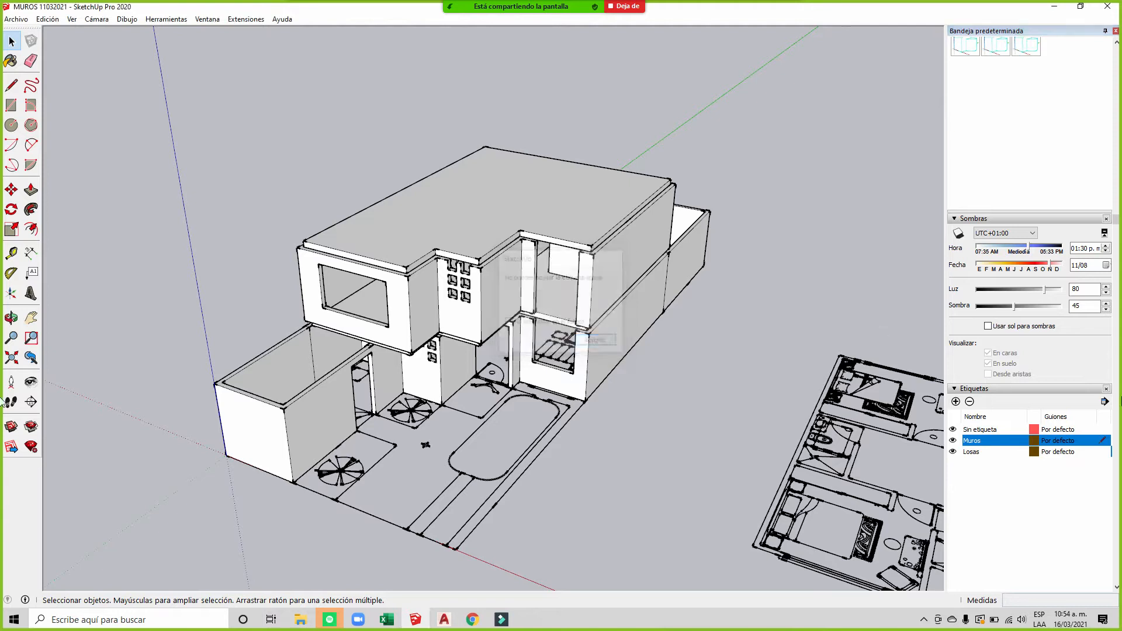
Step: Make Sin etiqueta the current tag and toggle the Muros tag's visibility off and on
left_click(1103, 429)
left_click(953, 442)
left_click(955, 443)
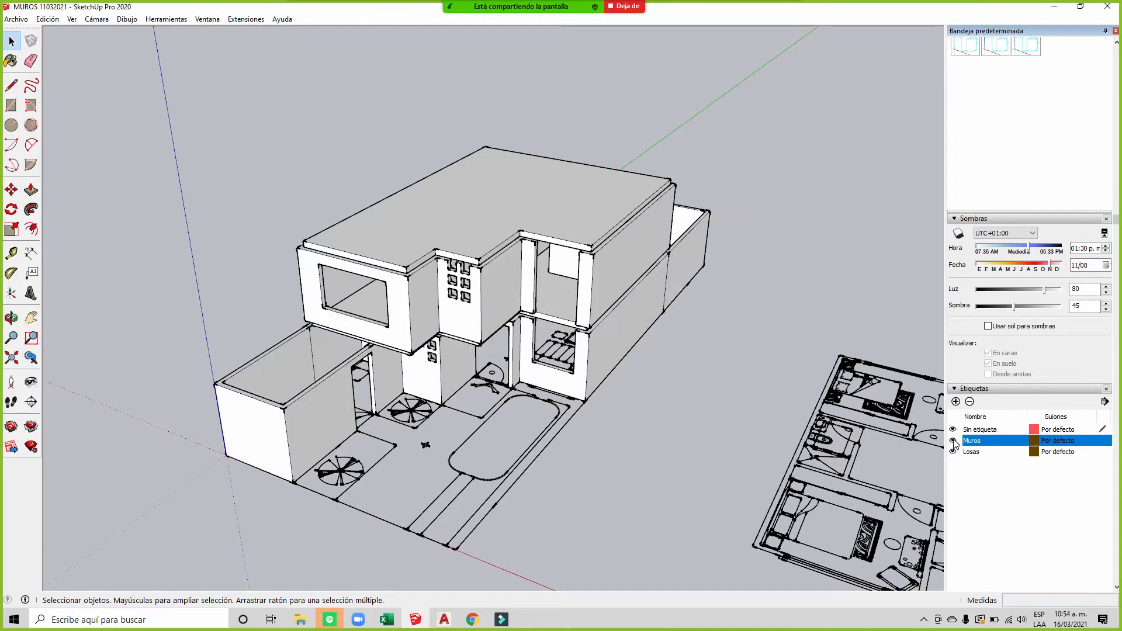
Step: Examine the house's front walls and both slabs from low and high viewpoints
middle_click_drag(286, 366, 490, 268)
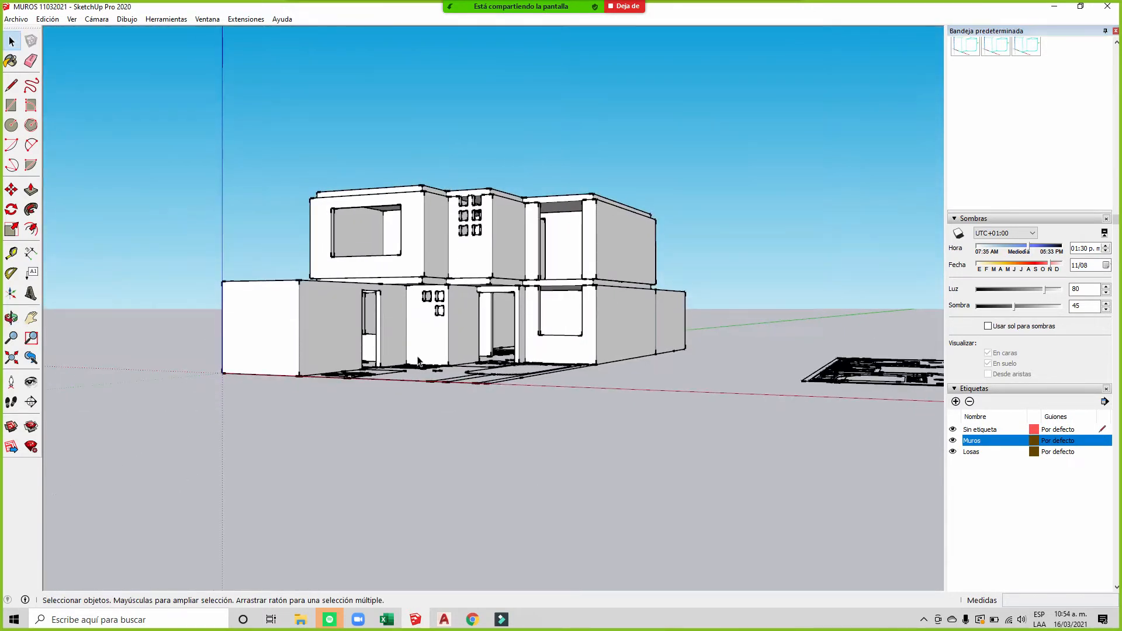
scroll(417, 362, "up", 3)
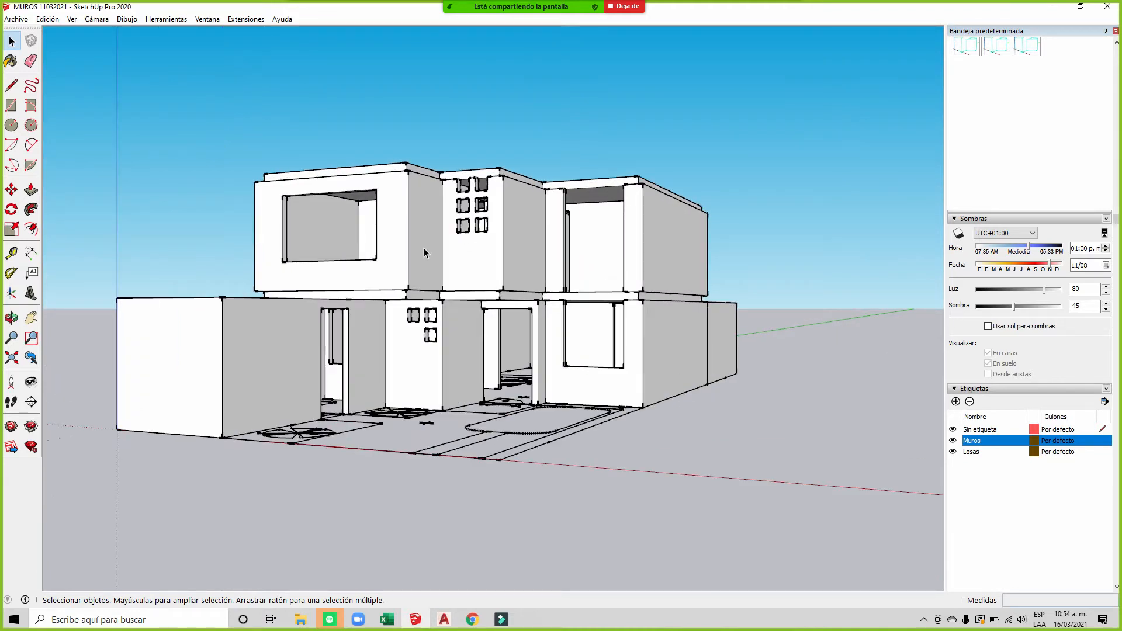
middle_click_drag(425, 253, 278, 412)
middle_click_drag(409, 276, 541, 185)
scroll(494, 316, "up", 4)
middle_click_drag(458, 344, 466, 423)
middle_click_drag(517, 197, 474, 244)
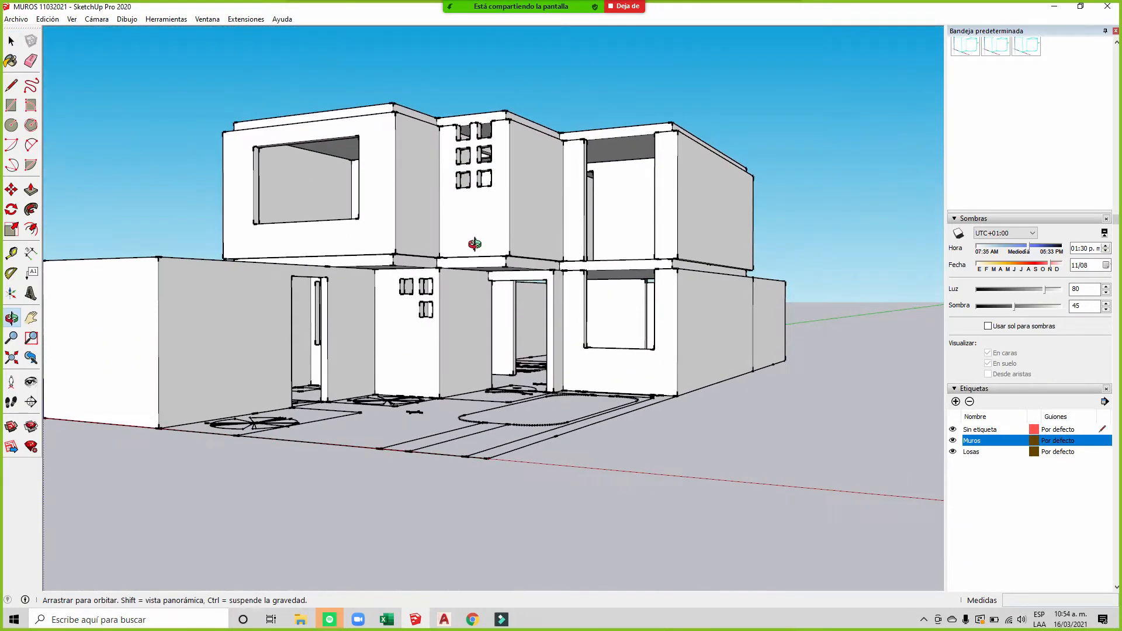
middle_click_drag(586, 310, 490, 430)
scroll(490, 290, "down", 2)
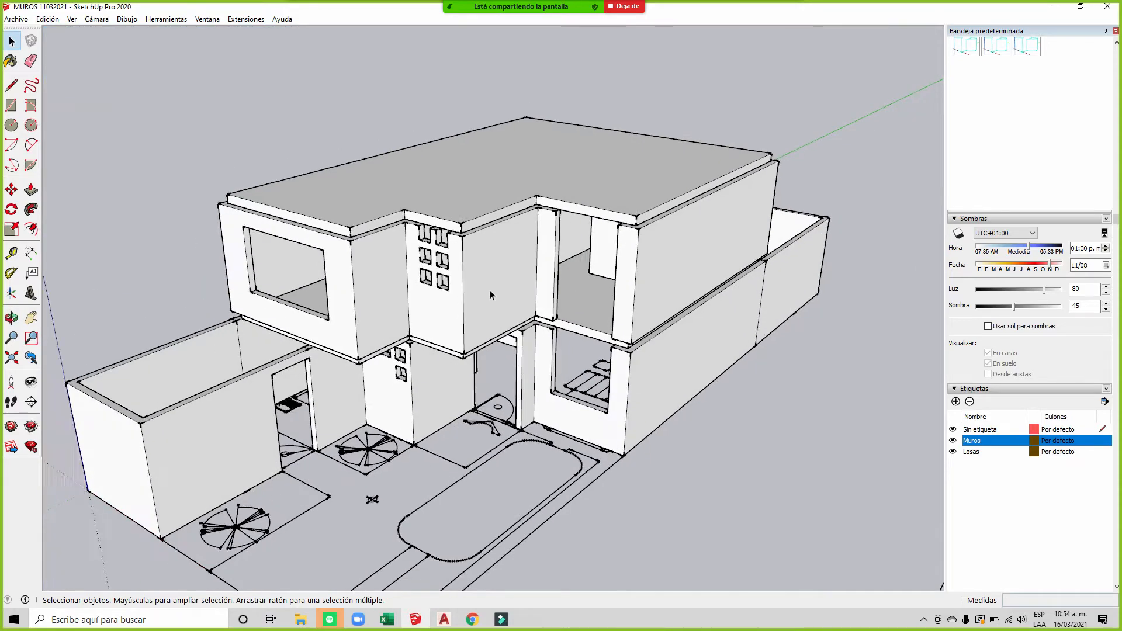
scroll(490, 279, "down", 1)
middle_click_drag(456, 281, 458, 467)
middle_click_drag(513, 417, 551, 294)
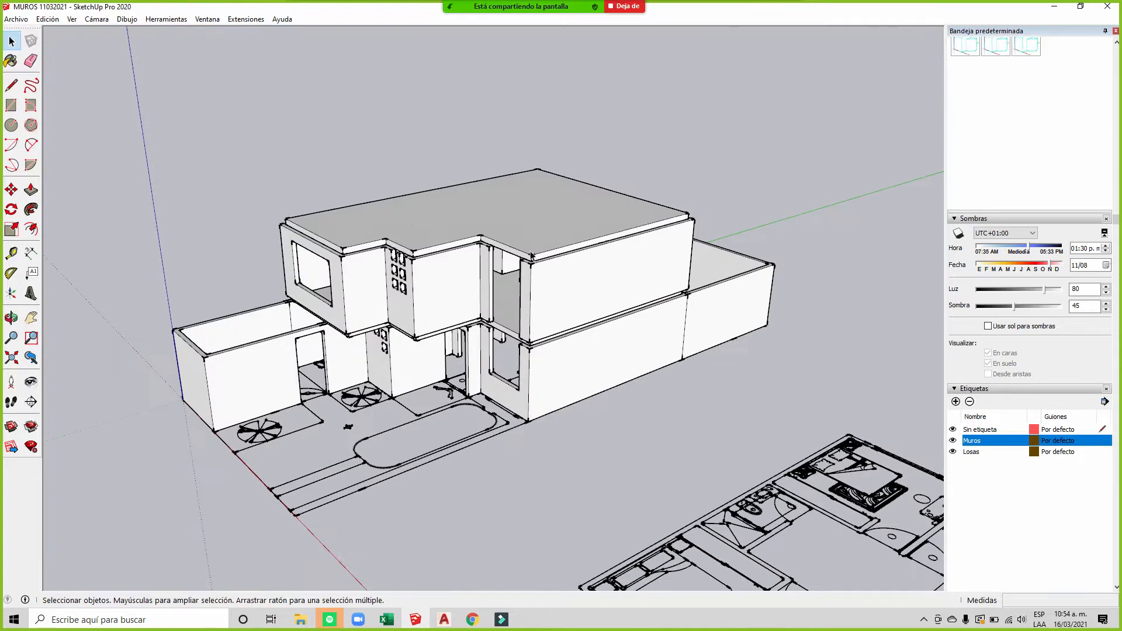
mouse_move(528, 351)
middle_mouse_down()
mouse_move(571, 368)
mouse_move(515, 361)
middle_mouse_up()
mouse_move(450, 404)
middle_mouse_down()
mouse_move(451, 327)
mouse_move(444, 405)
middle_mouse_up()
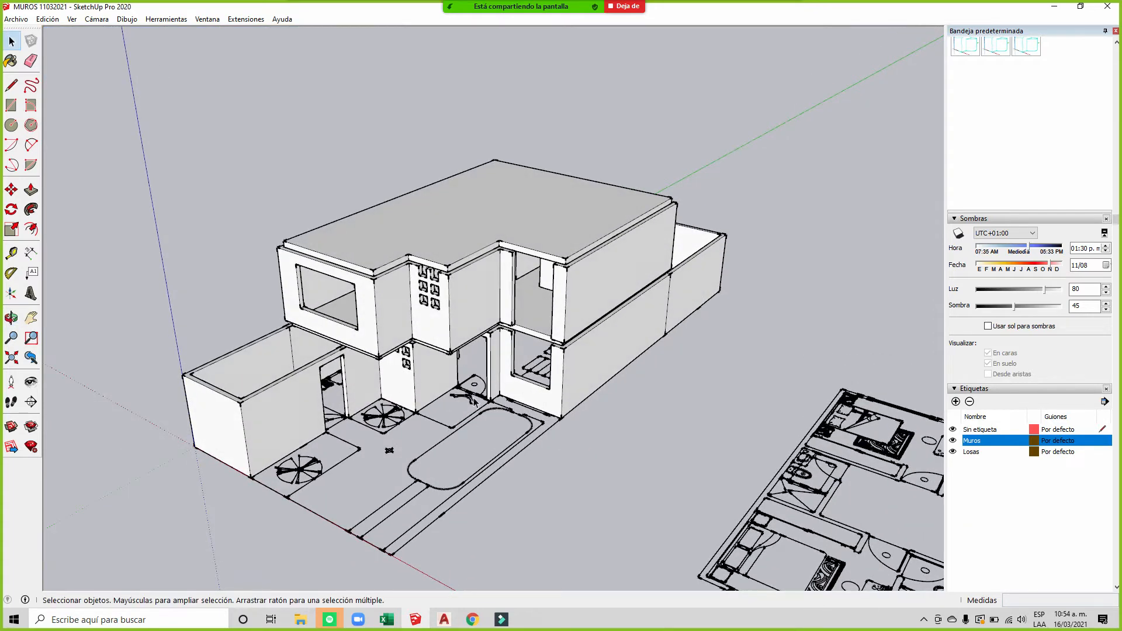
Step: Inspect the ground-floor entrance, service patio and outdoor paving areas of the model up close
middle_click_drag(535, 359, 596, 188)
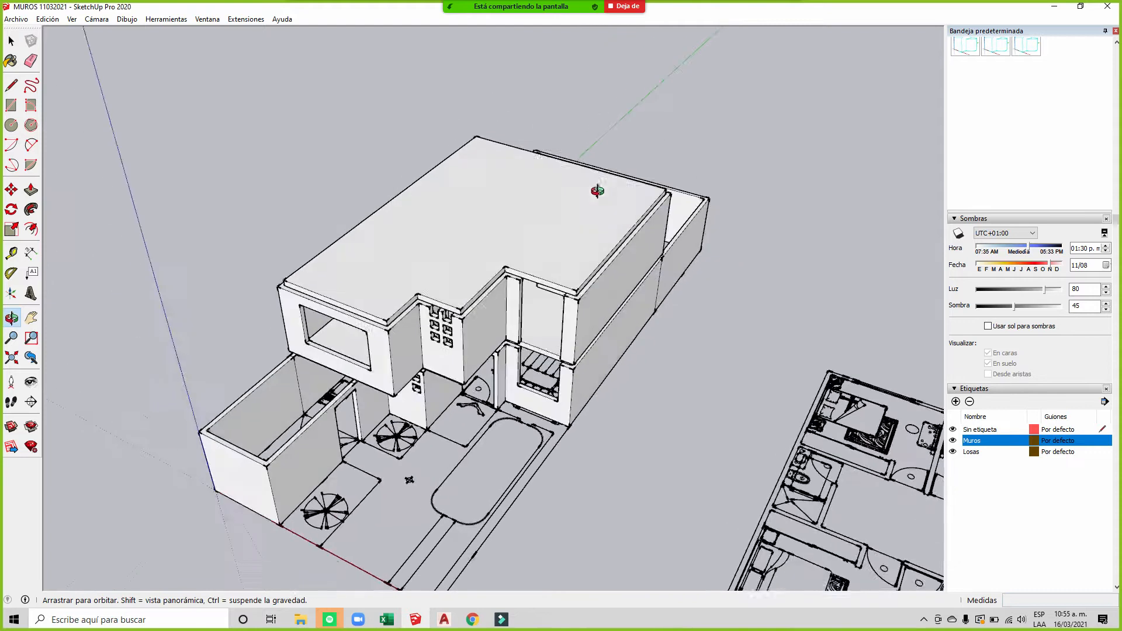
scroll(491, 371, "up", 2)
scroll(484, 449, "up", 5)
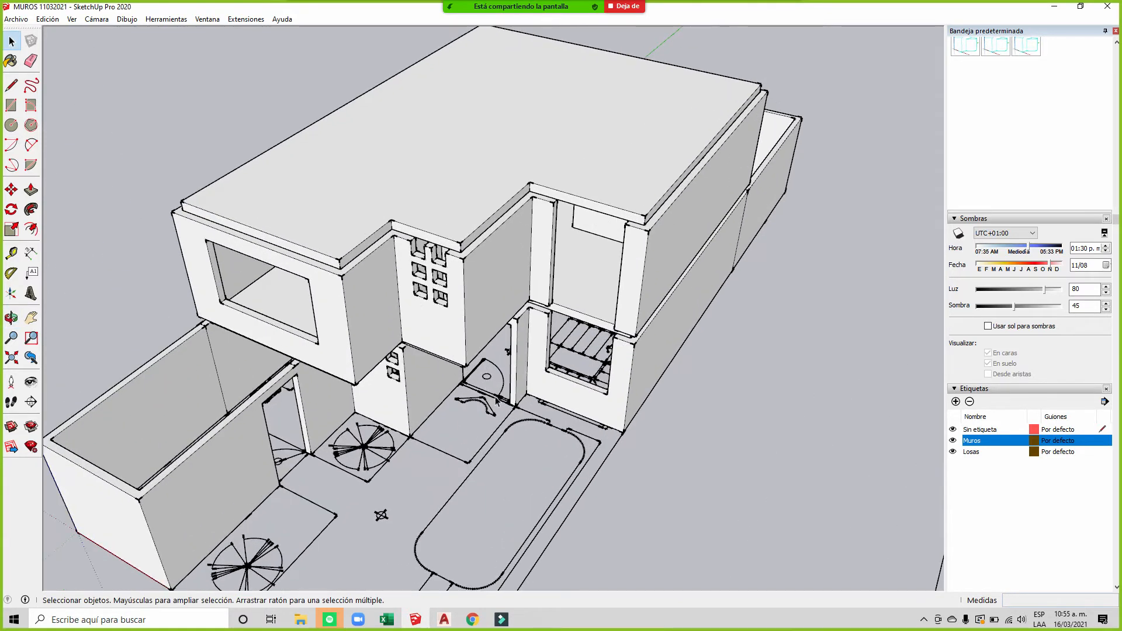
middle_click_drag(491, 386, 547, 273)
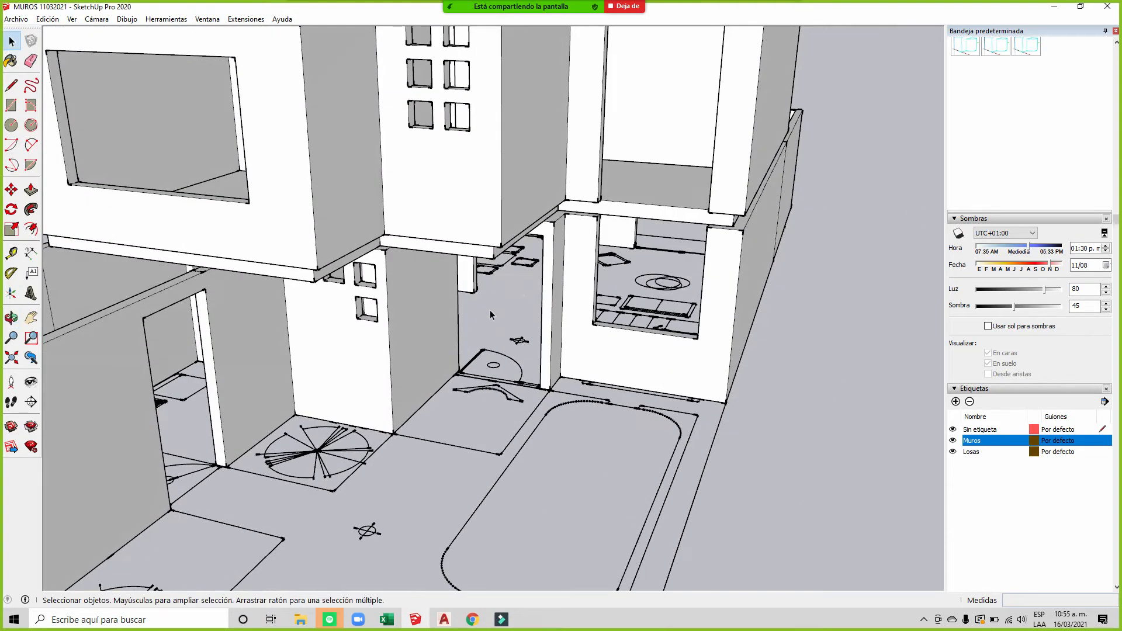
scroll(521, 298, "down", 3)
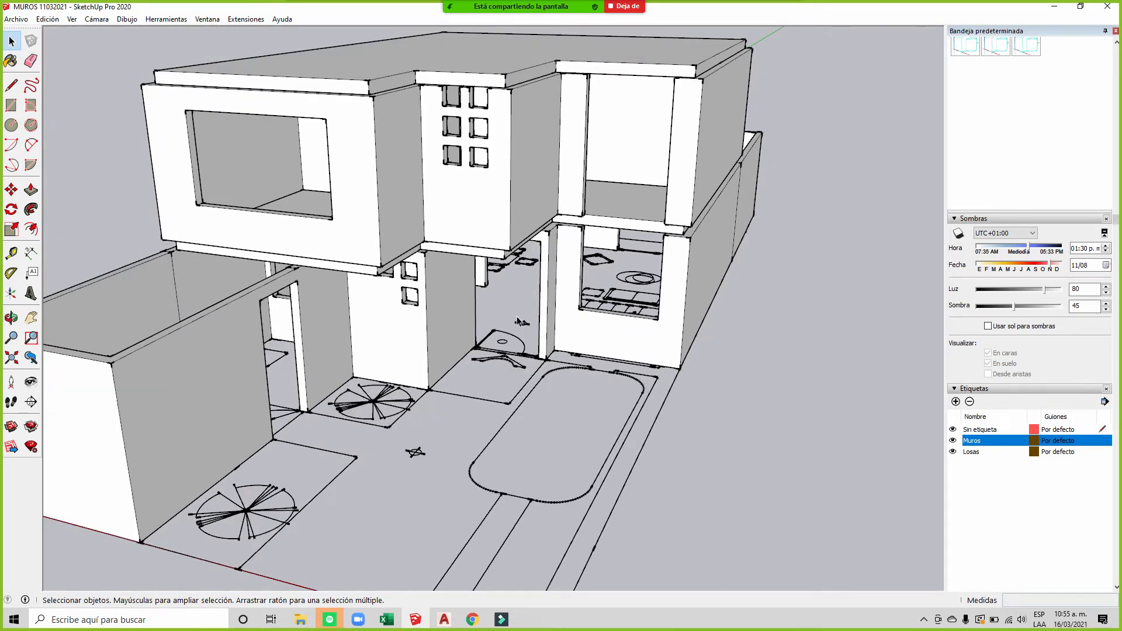
middle_click_drag(491, 402, 582, 372)
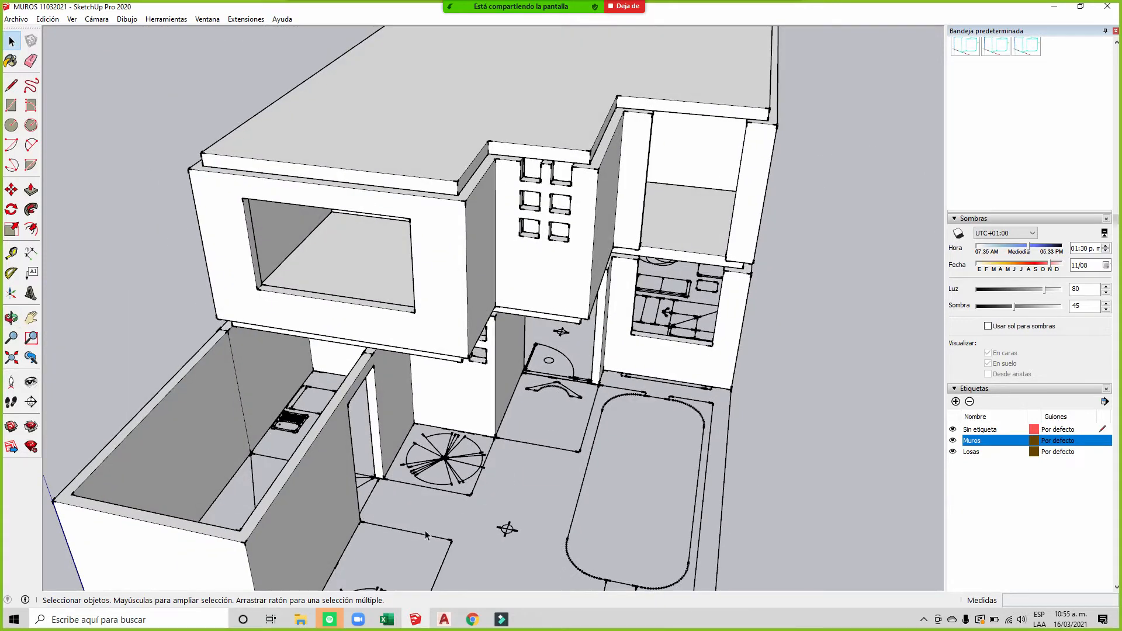
Step: Switch to AutoCAD and examine the interior floor level mark near the access in the ground-floor plan
left_click(444, 621)
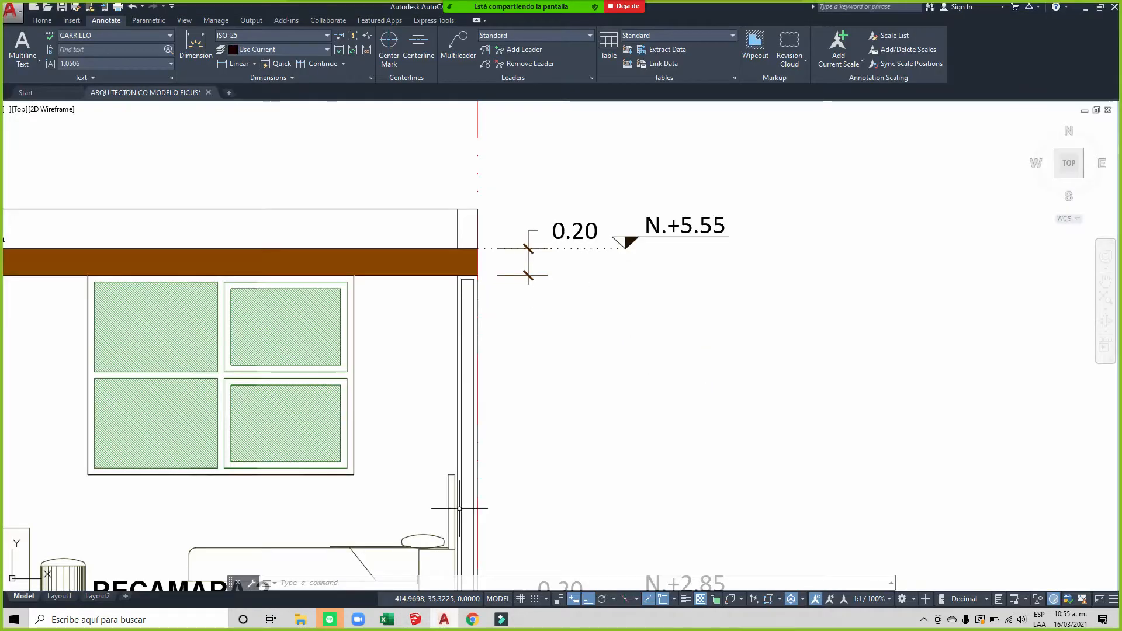
middle_click_drag(513, 208, 559, 557)
scroll(434, 321, "down", 1)
middle_click_drag(386, 277, 448, 323)
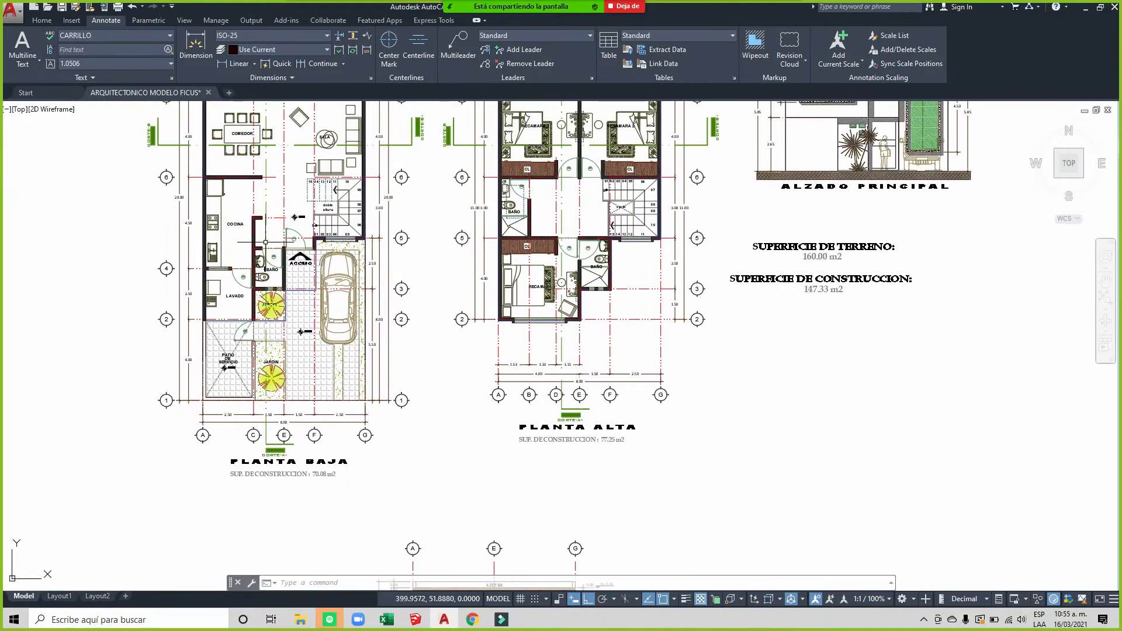
scroll(268, 239, "up", 3)
middle_click_drag(473, 267, 478, 332)
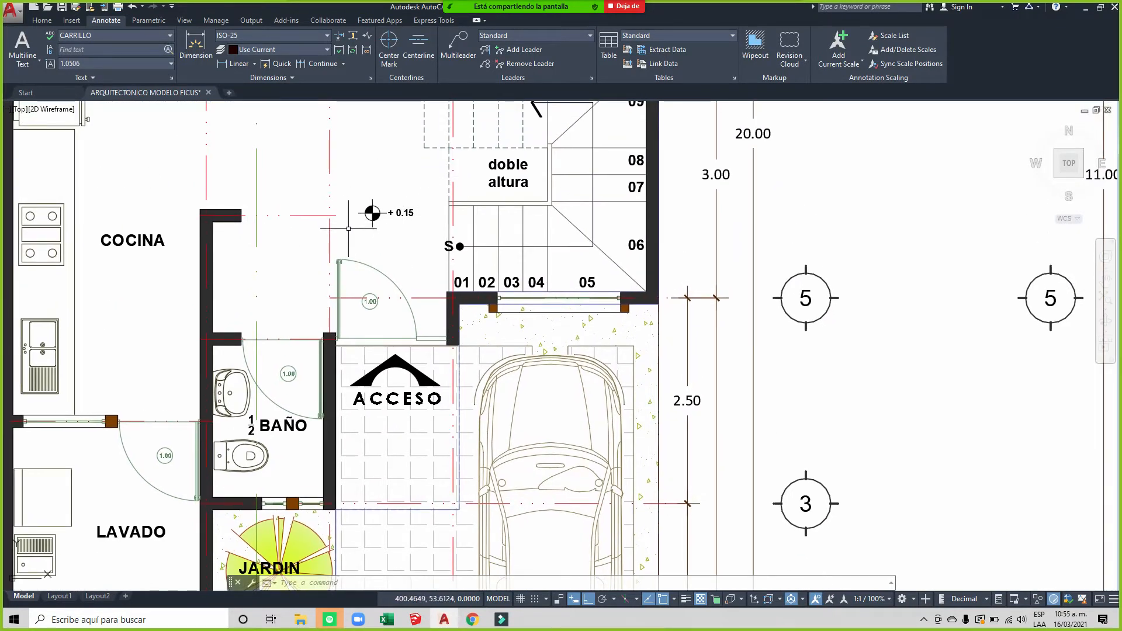
Step: Examine the exterior level marks at the service patio and parking area, and the laundry and access boundaries, in the ground-floor plan
scroll(351, 234, "down", 2)
middle_click_drag(358, 279, 392, 208)
middle_click_drag(262, 373, 301, 227)
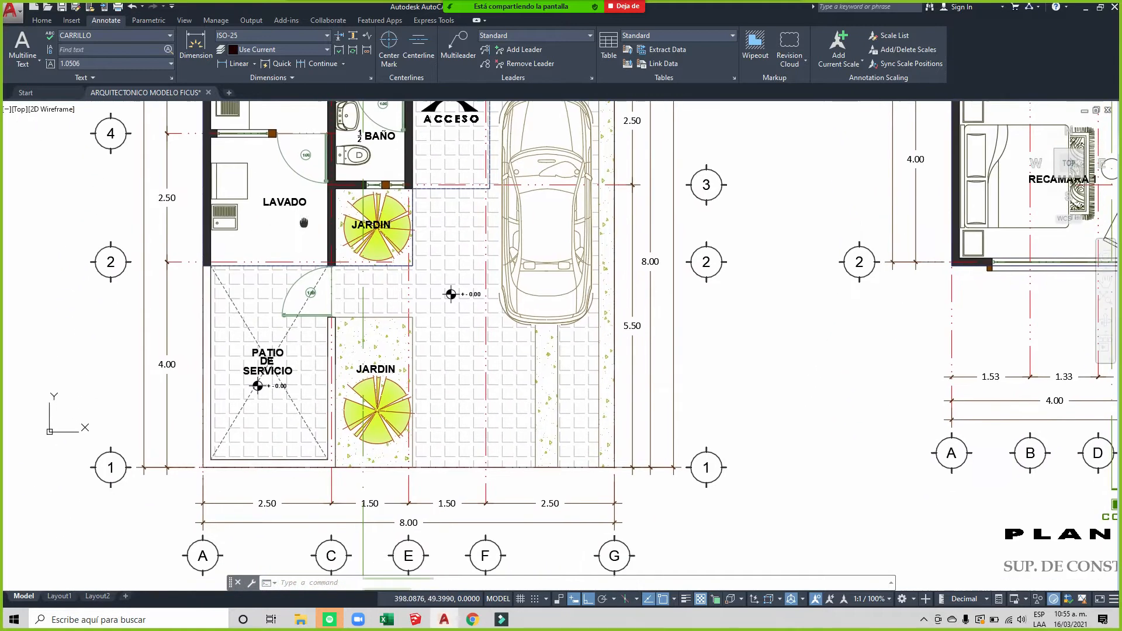
scroll(268, 387, "up", 3)
scroll(296, 387, "up", 3)
scroll(205, 380, "down", 4)
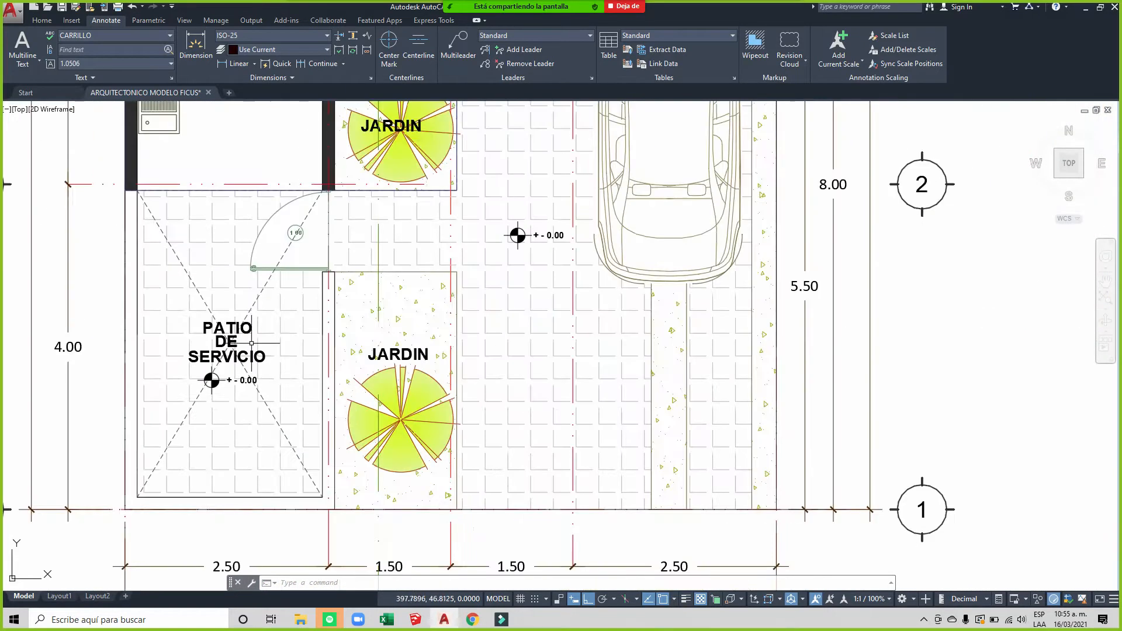
middle_click_drag(568, 253, 544, 349)
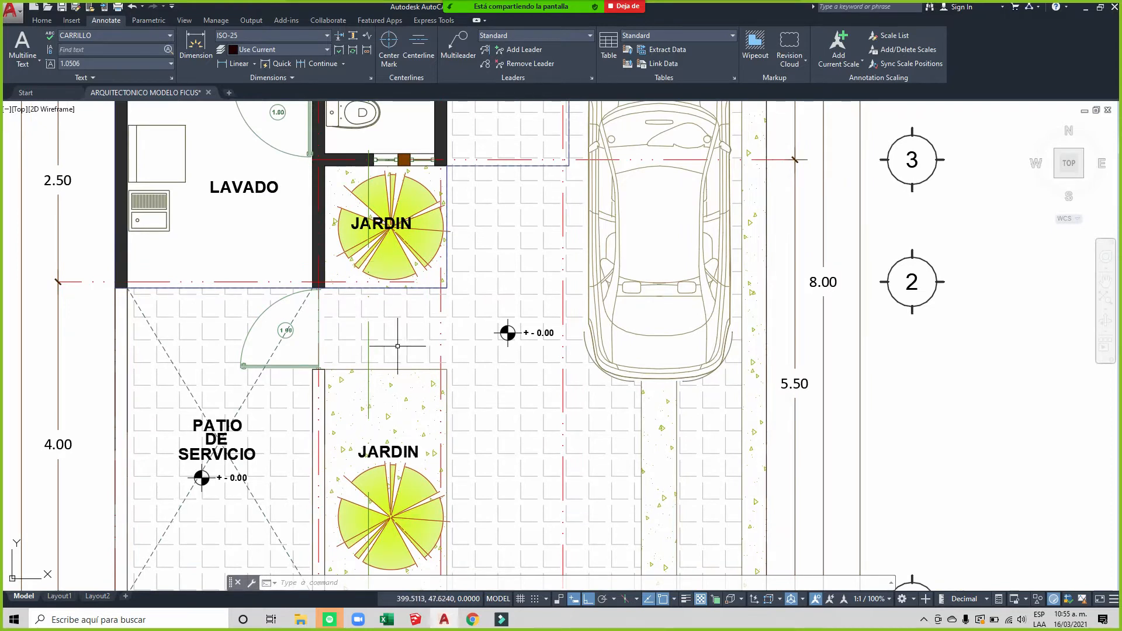
scroll(507, 316, "down", 2)
scroll(523, 313, "down", 2)
scroll(470, 245, "down", 4)
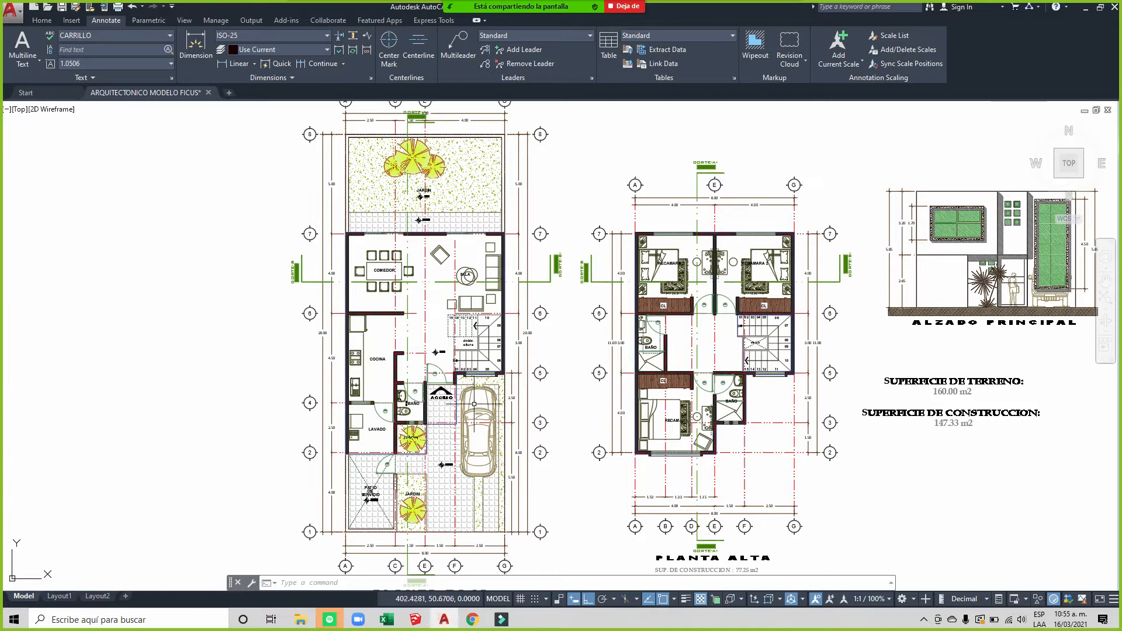
scroll(436, 417, "up", 4)
middle_click_drag(432, 418, 471, 349)
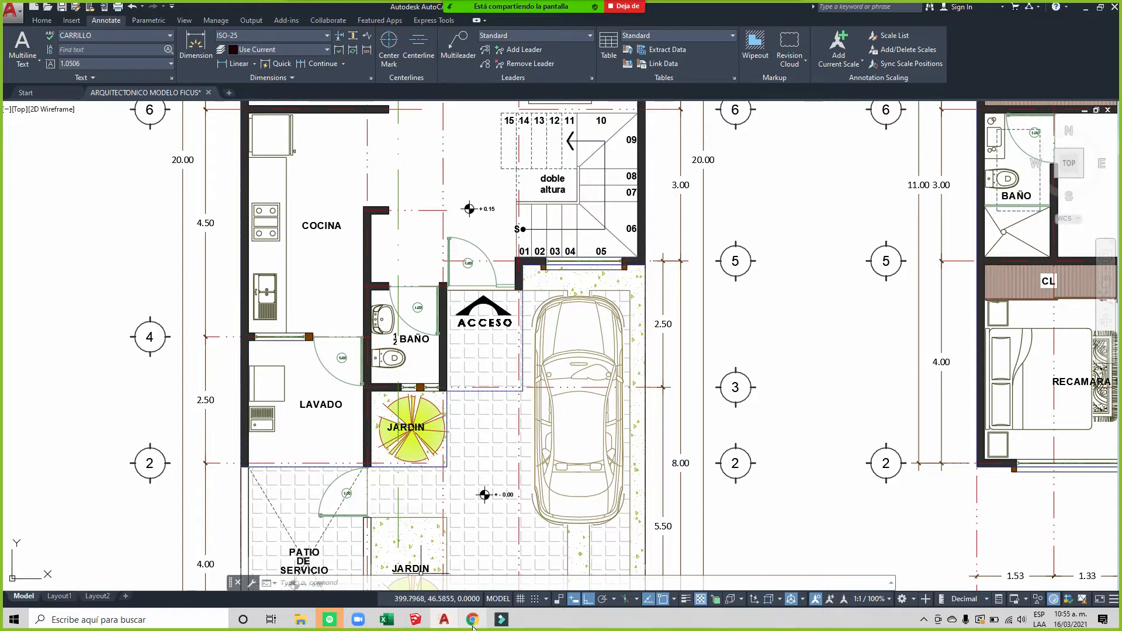
Step: Return to SketchUp and hide the Muros tag to leave the slabs and floor plan displayed
mouse_move(415, 619)
left_click(421, 566)
scroll(462, 325, "down", 2)
middle_click_drag(462, 325, 430, 291)
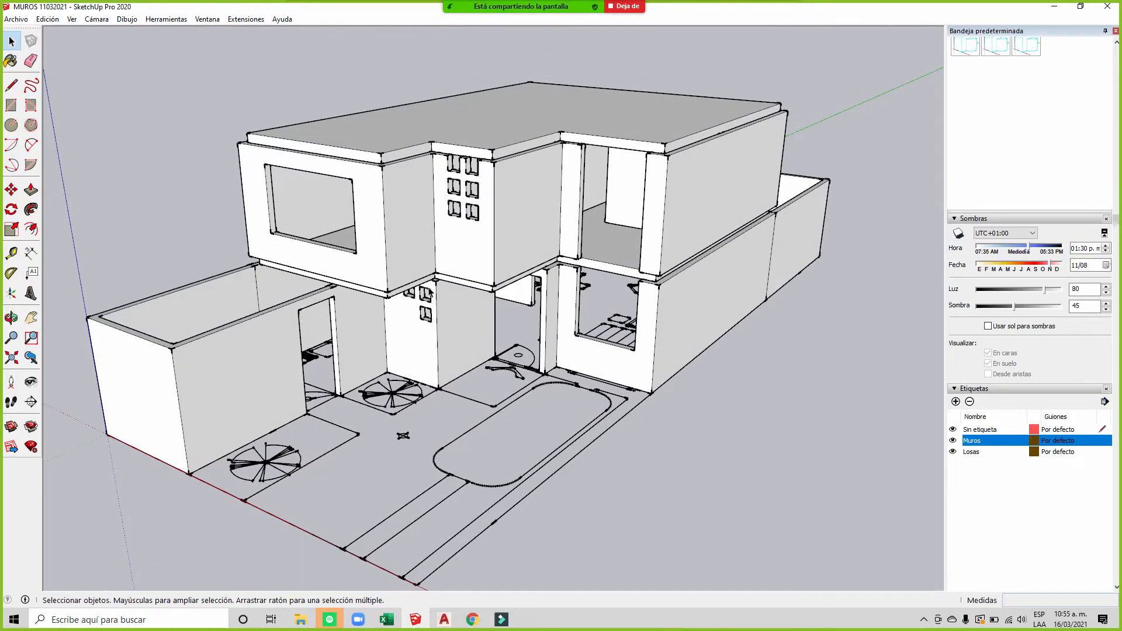
left_click(953, 442)
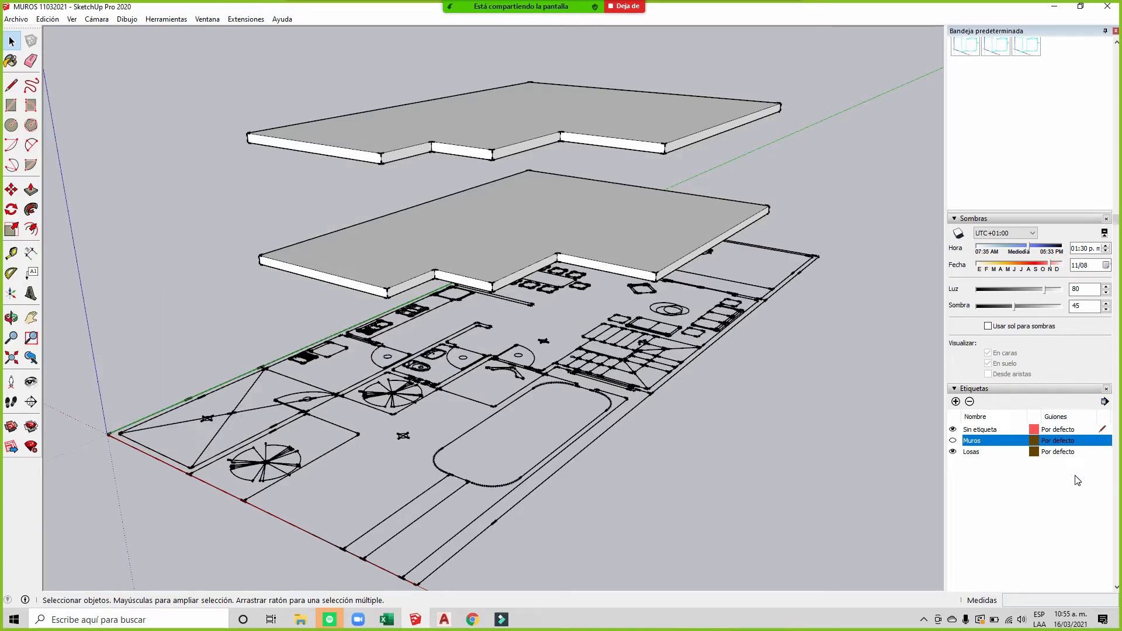
Step: Add a new tag named Suelos
left_click(956, 401)
type("SUE")
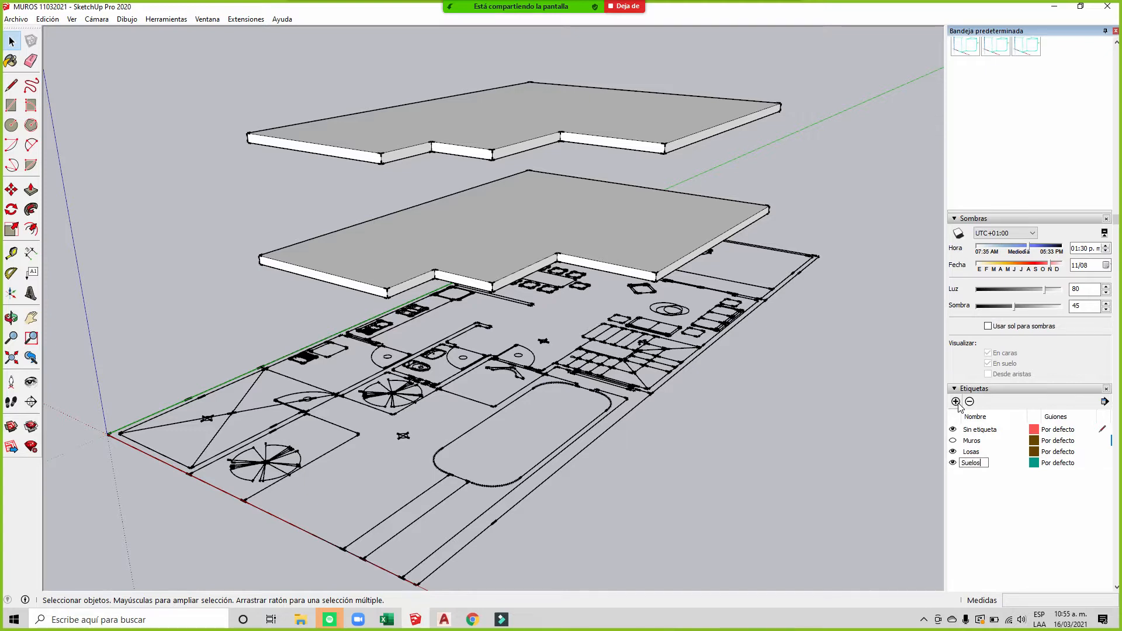
Step: Hide the Losas tag, keeping Sin etiqueta as the current tag
left_click(1104, 456)
left_click(953, 452)
left_click(616, 258)
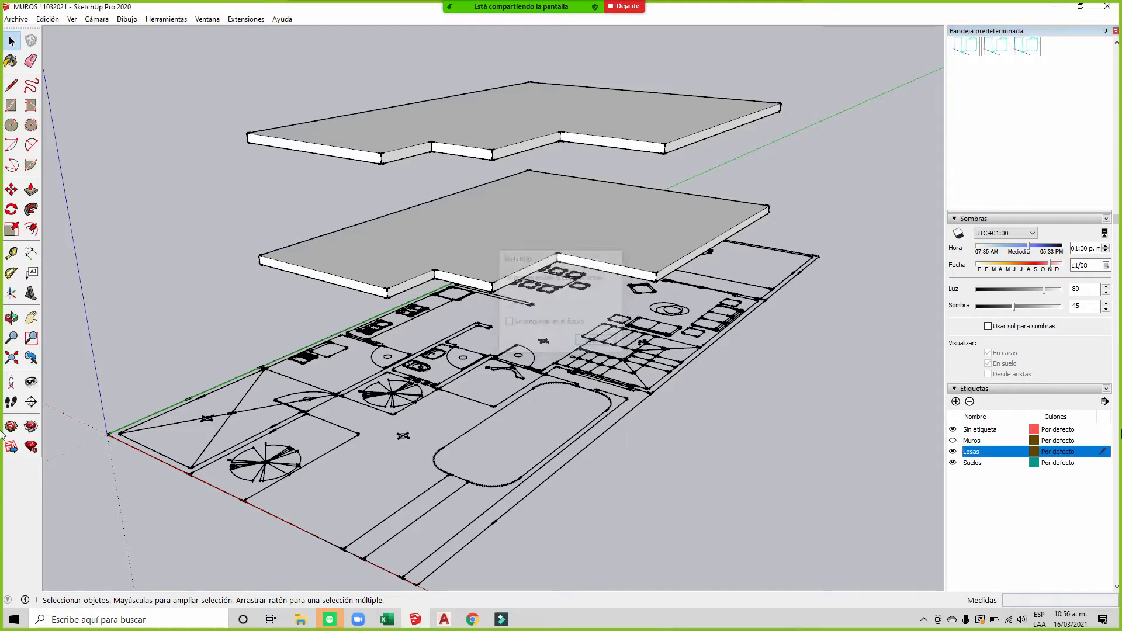
left_click(1103, 430)
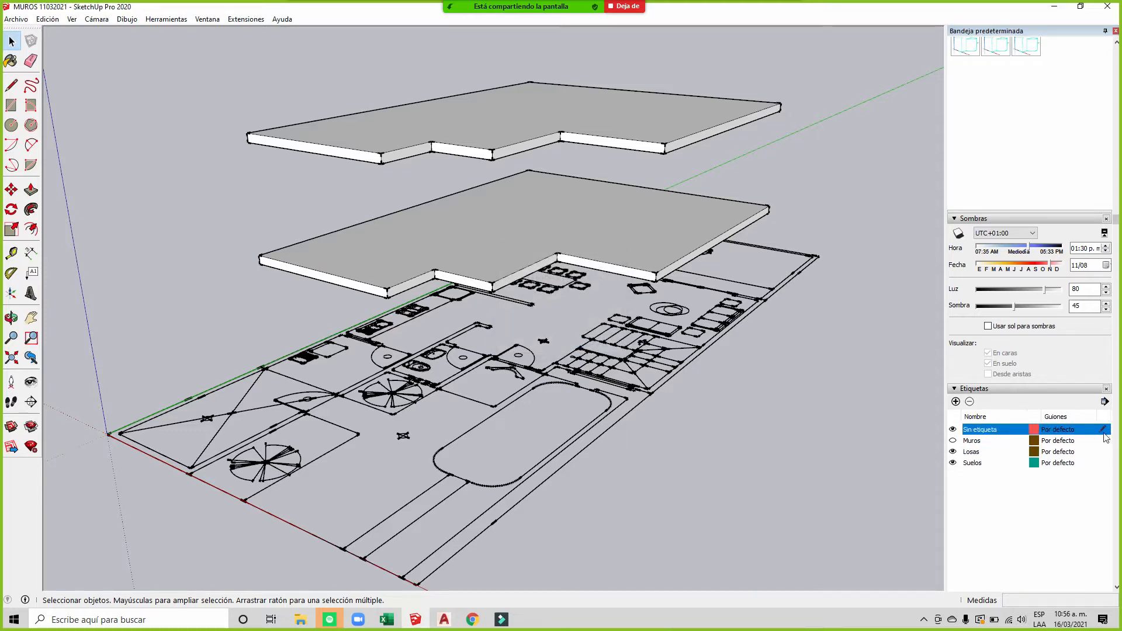
left_click(953, 452)
Step: Start tracing the ground-floor interior floor outline with lines along the rear facade, the living-room side wall and the front of the staircase
middle_click_drag(553, 253, 574, 307)
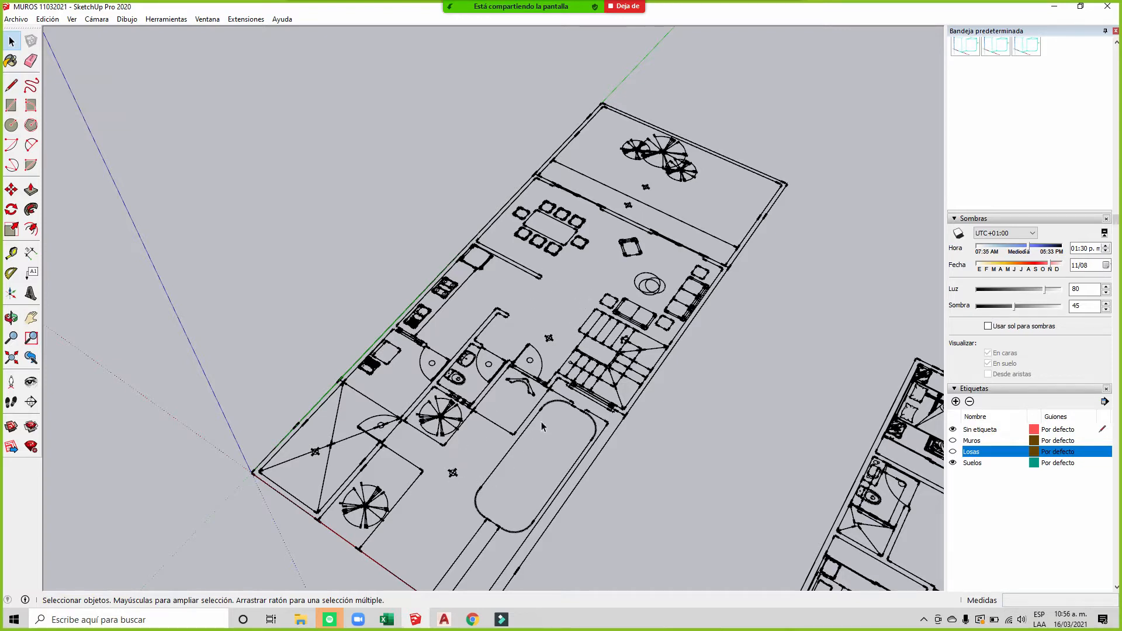
left_click(11, 85)
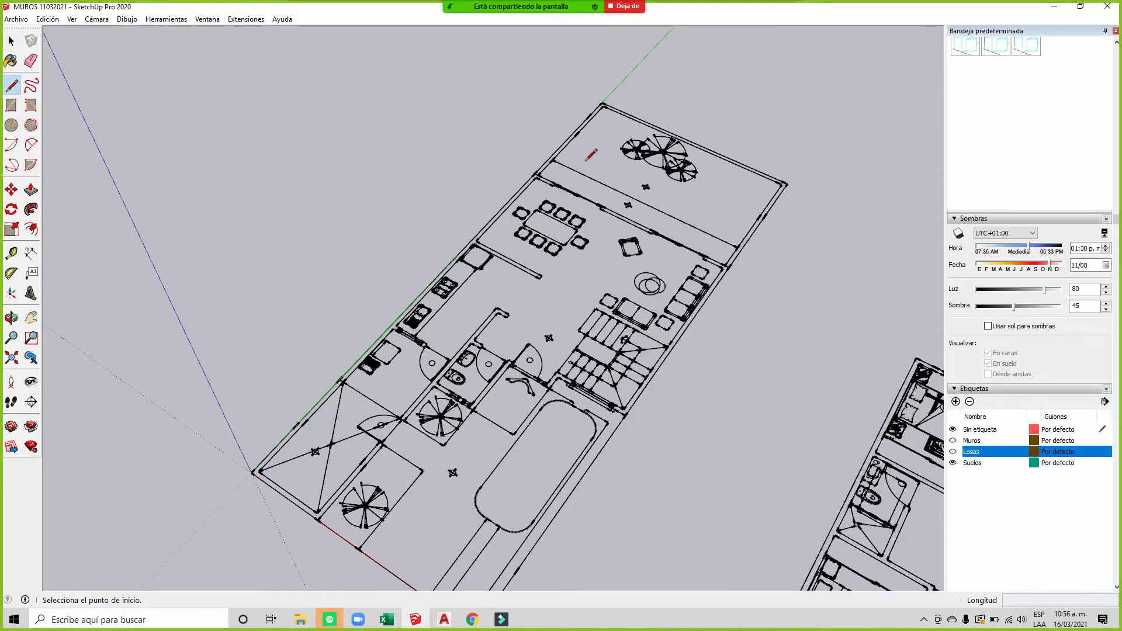
scroll(588, 152, "up", 1)
scroll(555, 174, "up", 2)
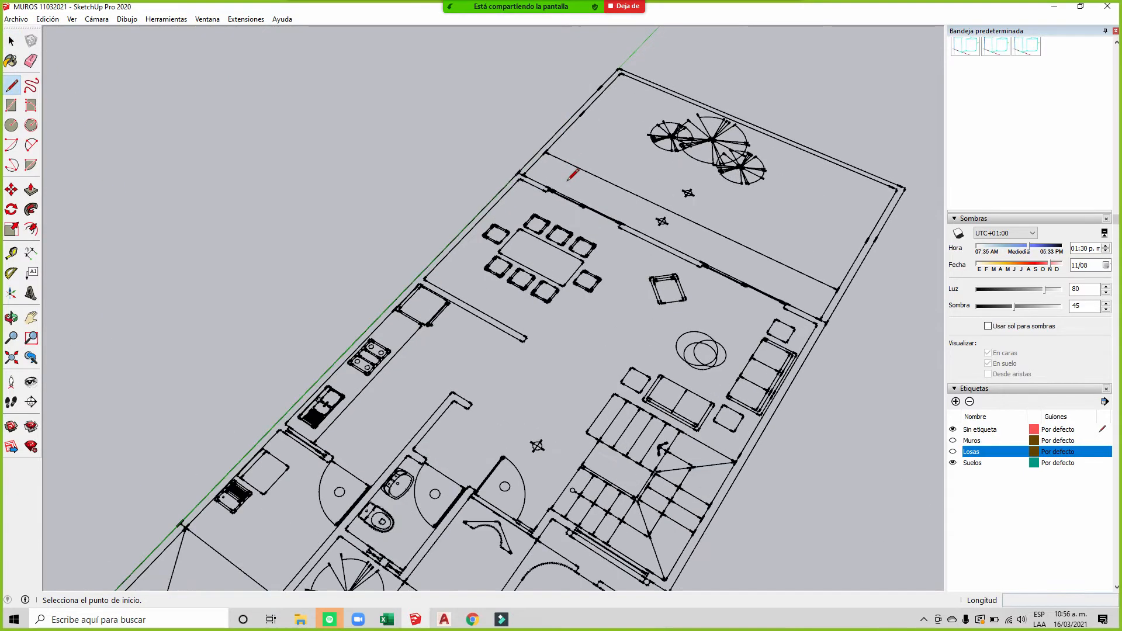
left_click(520, 178)
left_click(817, 324)
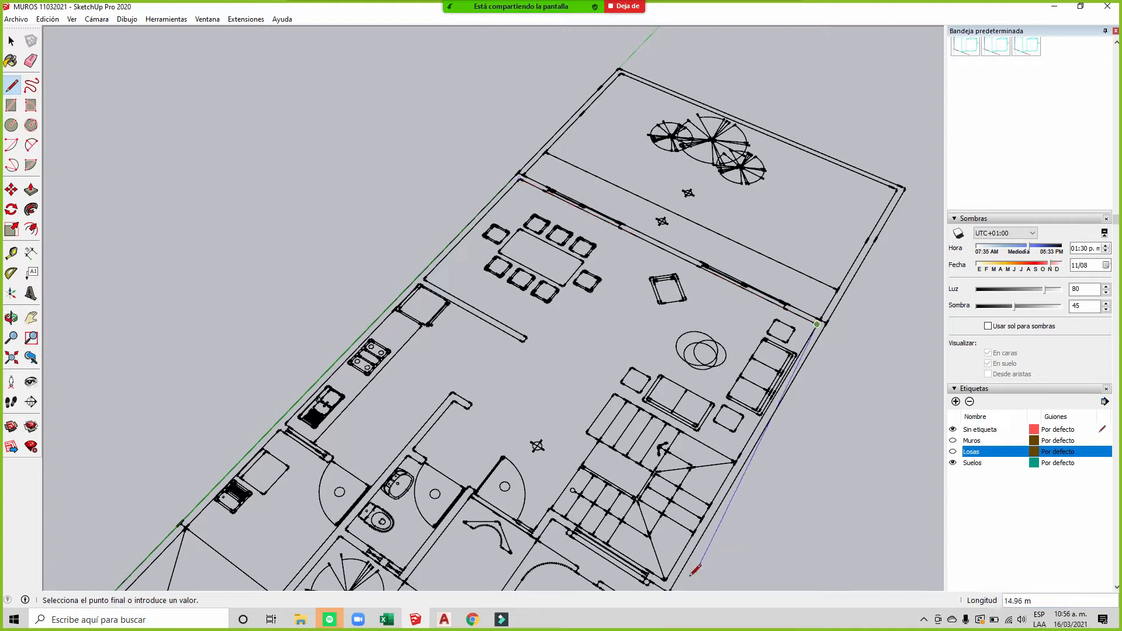
left_click(665, 581)
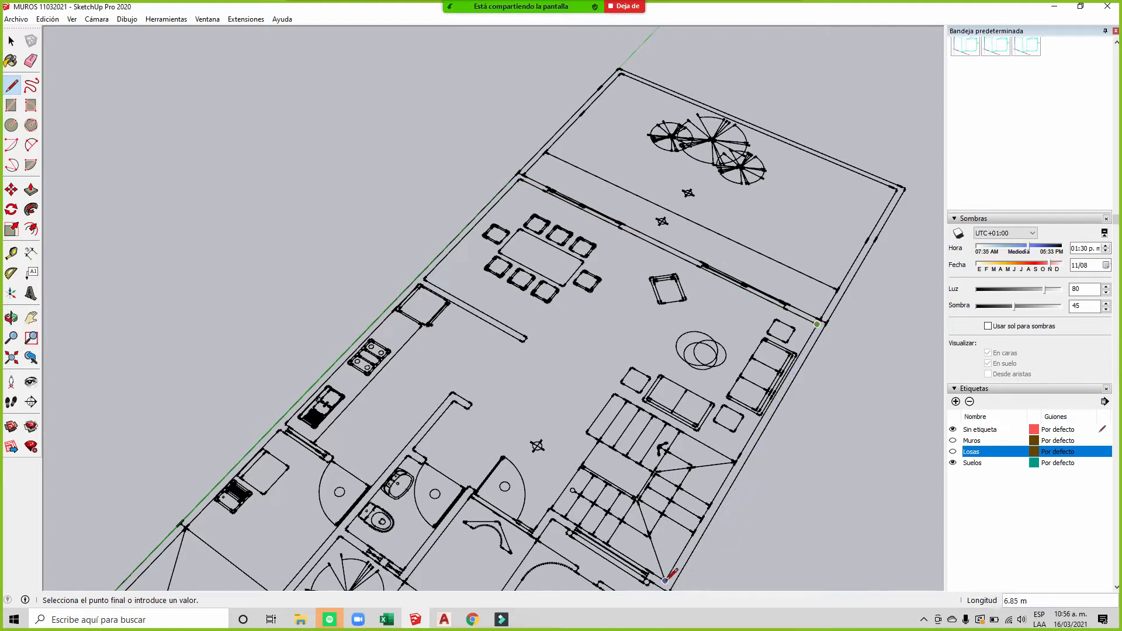
left_click(551, 508)
Step: Continue the floor outline around the entrance porch, along its front edge and back up the bathroom wall to the main door
scroll(531, 533, "up", 1)
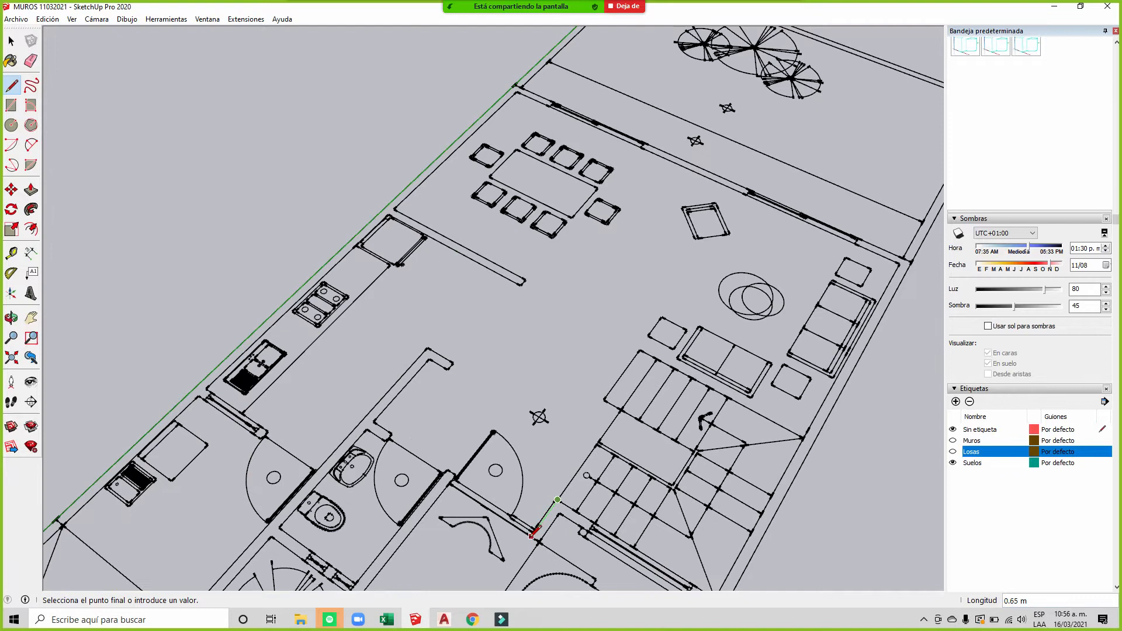
scroll(531, 533, "up", 2)
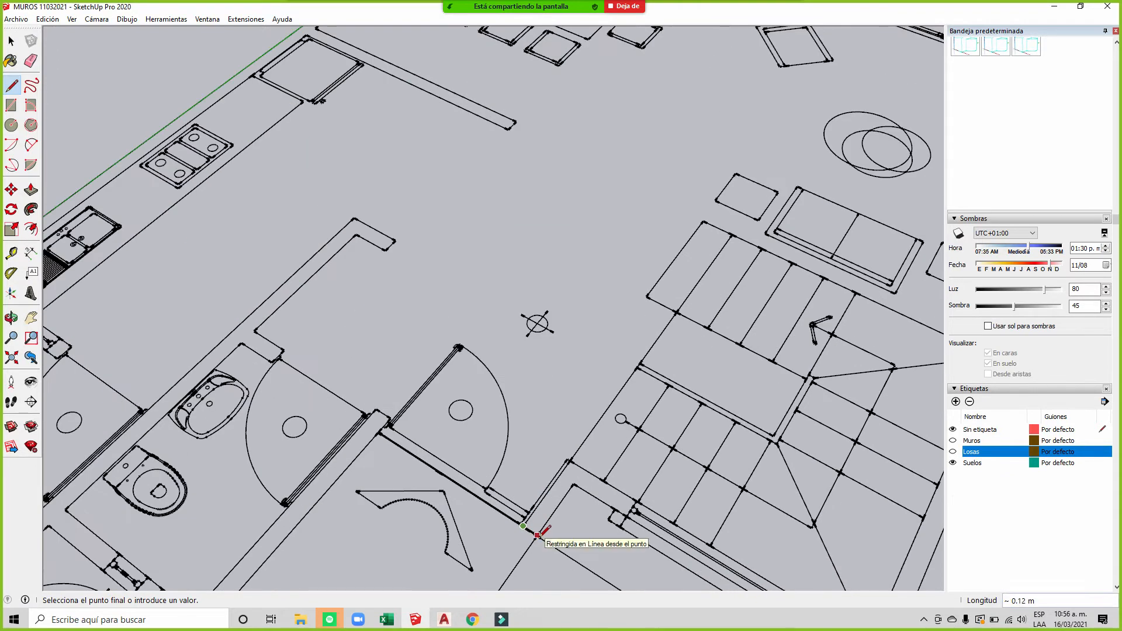
scroll(514, 456, "down", 2)
scroll(535, 433, "up", 1)
left_click(533, 445)
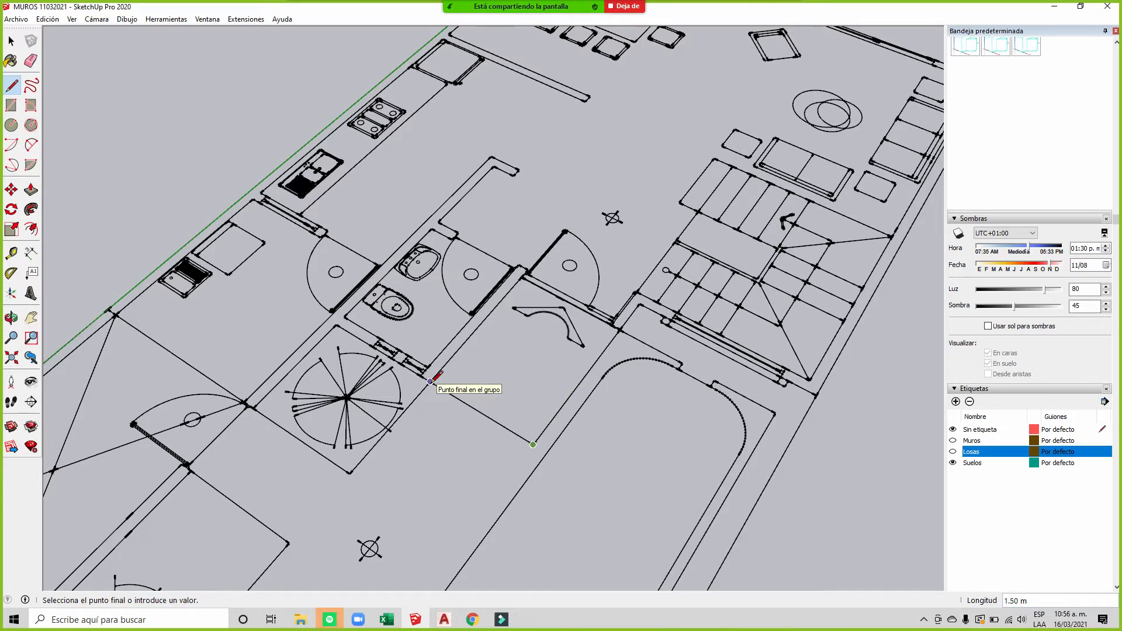
left_click(430, 381)
scroll(534, 243, "up", 3)
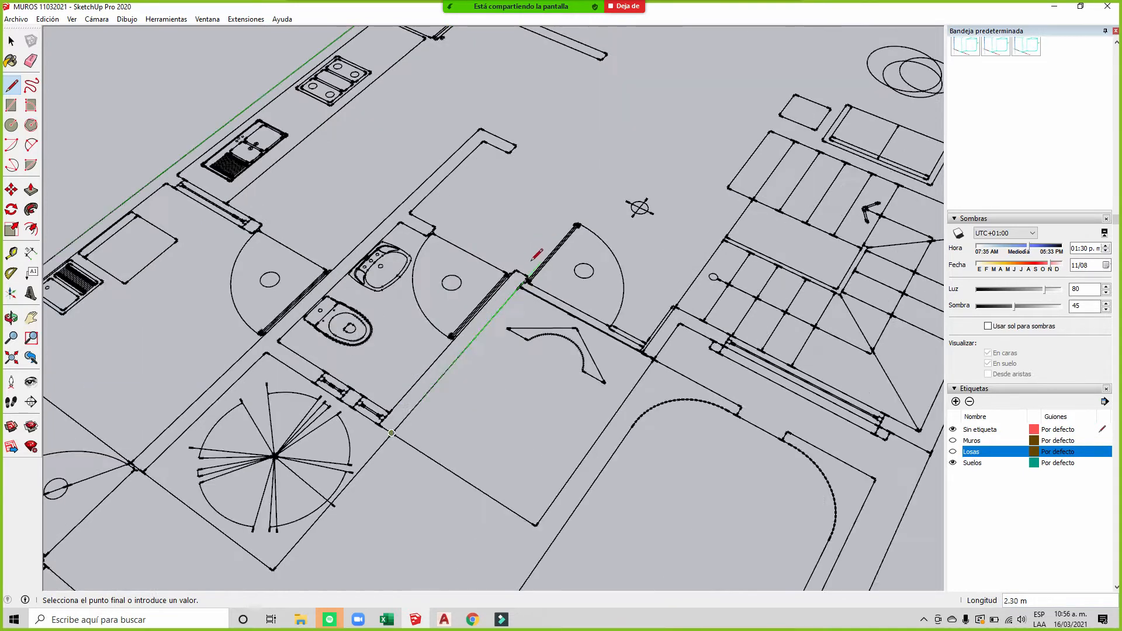
left_click(527, 282)
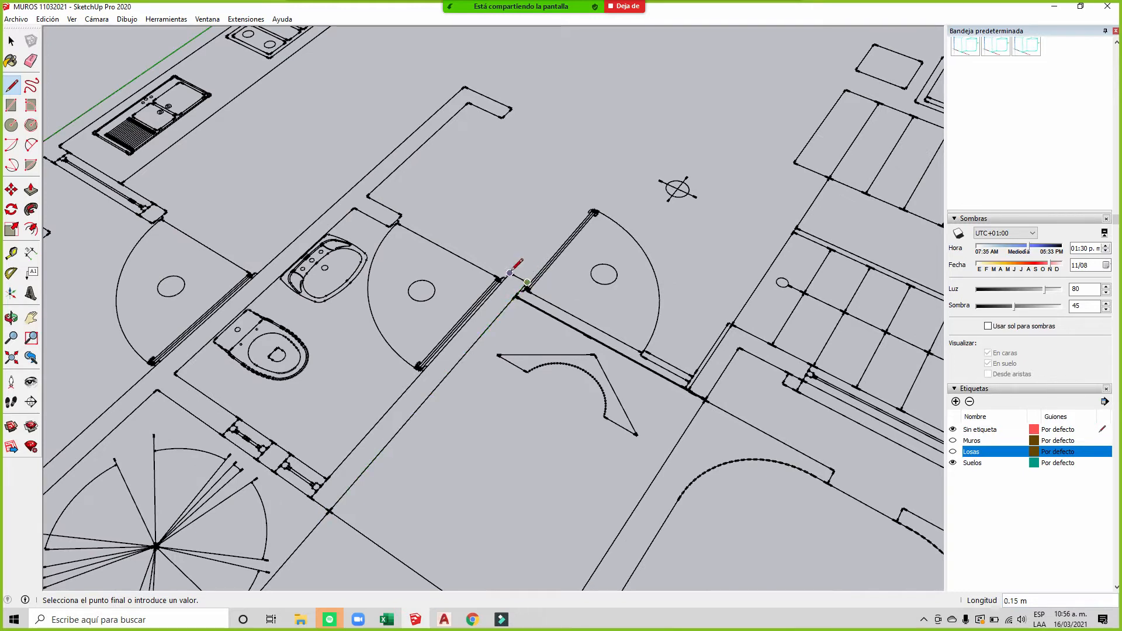
Step: Continue the outline around the bathroom, planted patio and laundry edge, and close it along the kitchen side wall at the rear corner
left_click(326, 479)
scroll(529, 350, "down", 3)
scroll(426, 350, "up", 2)
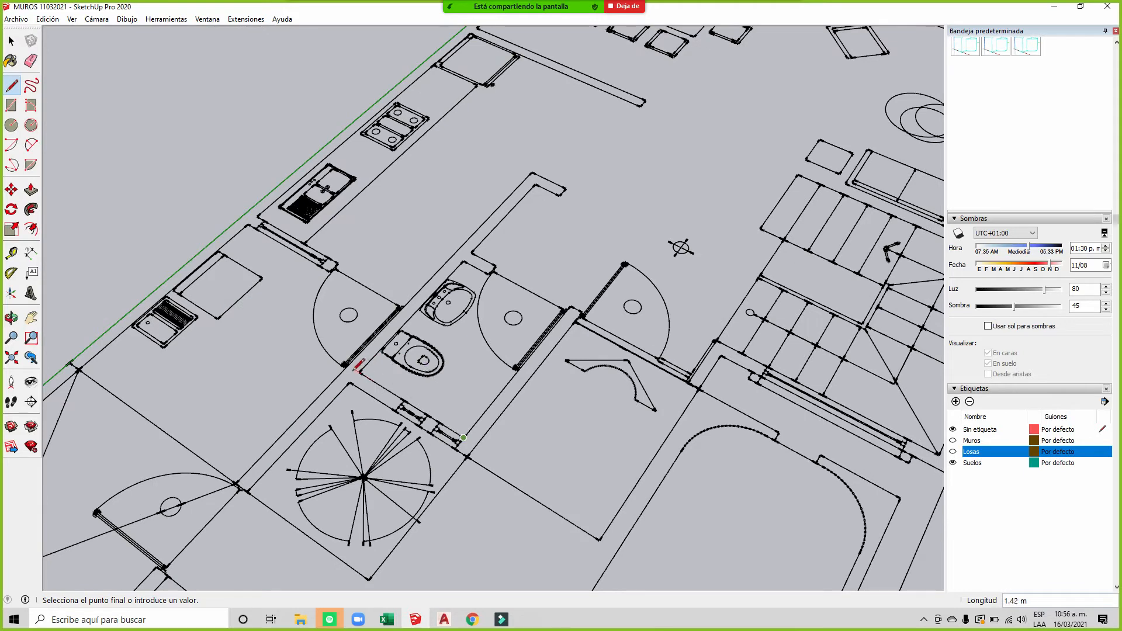
left_click(348, 365)
left_click(76, 369)
scroll(304, 342, "down", 3)
scroll(376, 318, "up", 1)
scroll(377, 322, "down", 3)
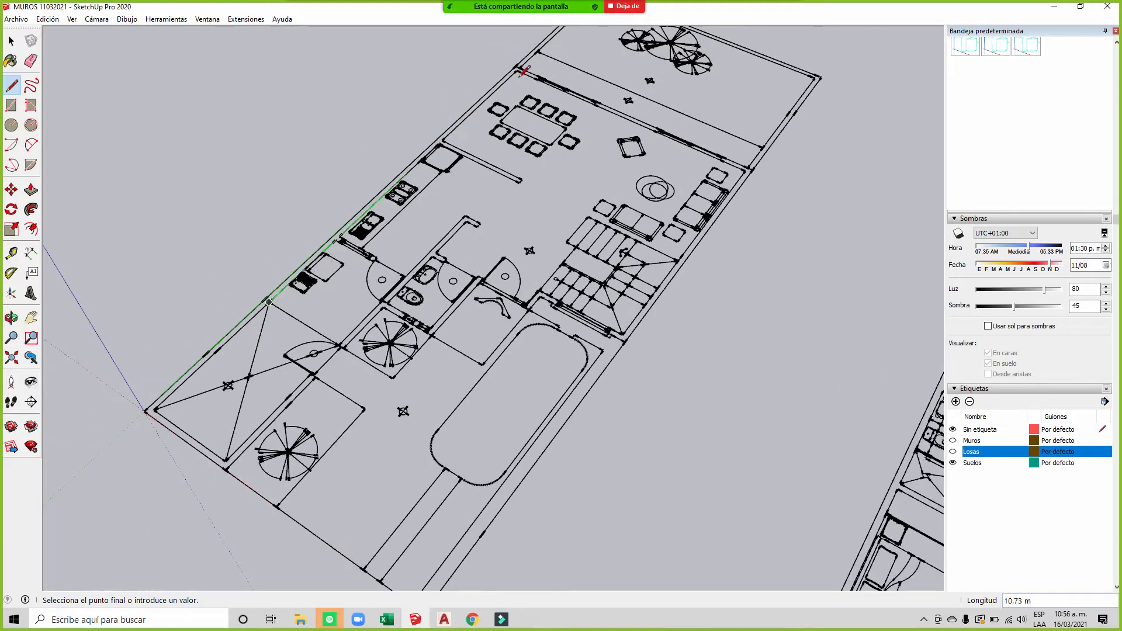
left_click(517, 70)
mouse_move(520, 281)
middle_mouse_down()
mouse_move(518, 517)
mouse_move(606, 358)
mouse_move(689, 301)
mouse_move(295, 186)
mouse_move(150, 175)
mouse_move(117, 290)
mouse_move(234, 401)
mouse_move(208, 271)
mouse_move(216, 229)
middle_mouse_up()
scroll(584, 220, "up", 2)
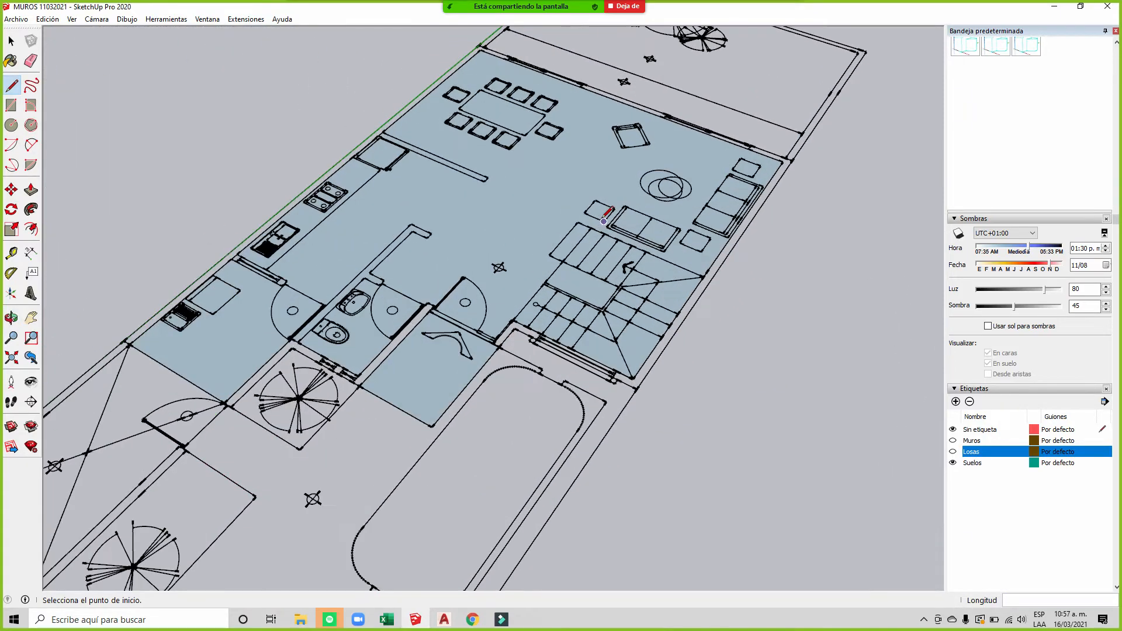
Step: Push/Pull the interior floor face up to a thickness of 0.15 m
left_click(31, 190)
double_click(540, 197)
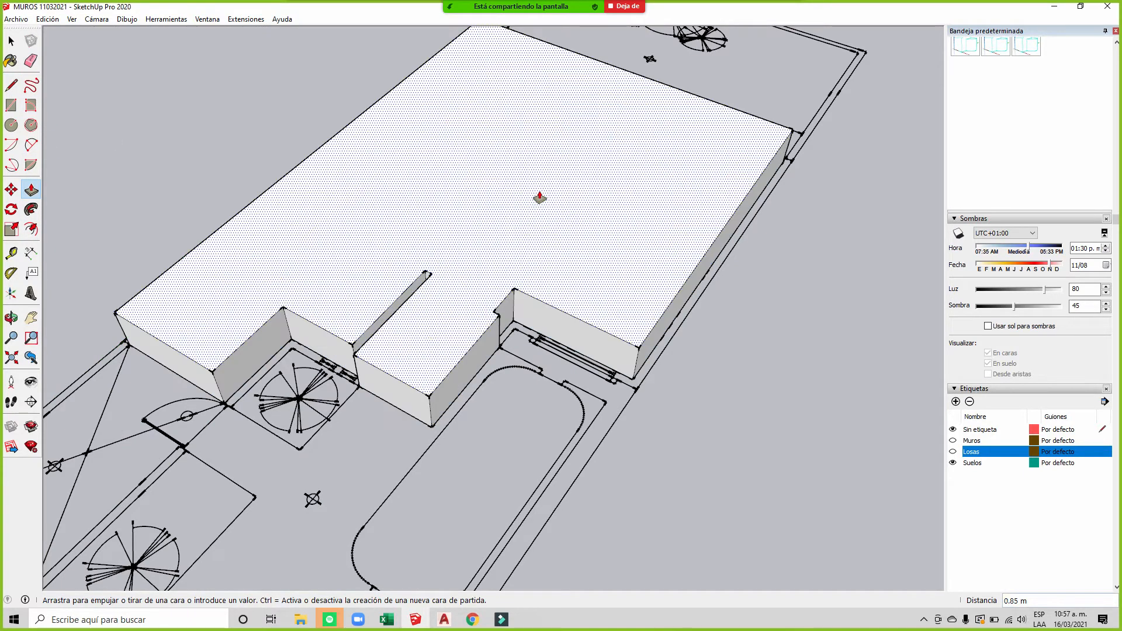
key("Return")
middle_click_drag(411, 349, 464, 226)
Step: Select the whole extruded floor and make it a component named SUELO NPT
key("space")
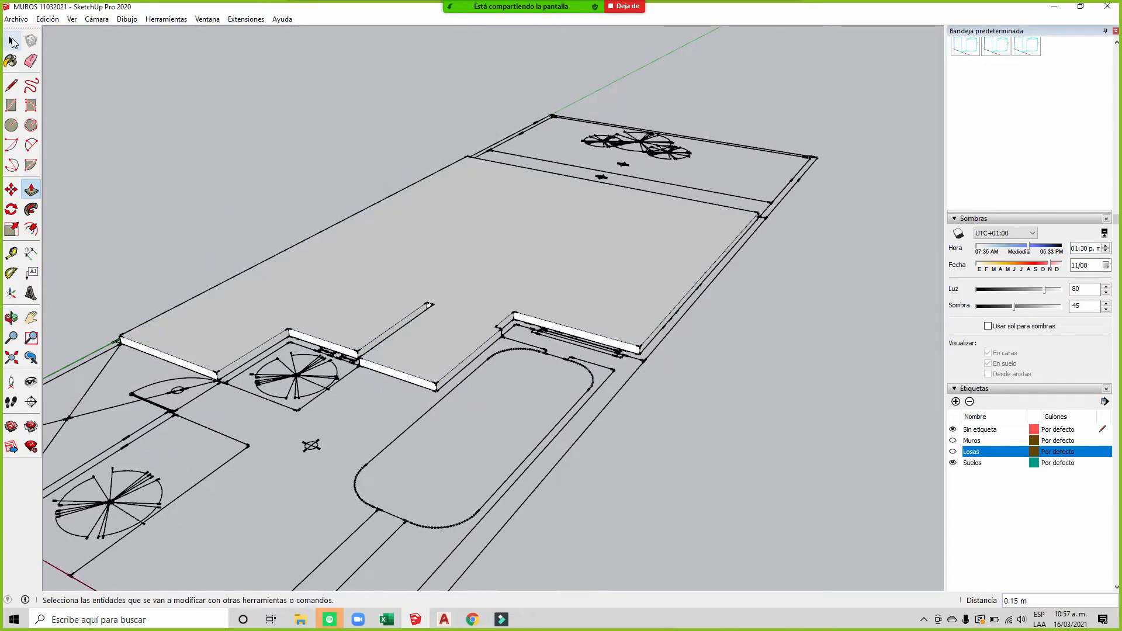
triple_click(524, 269)
right_click(525, 269)
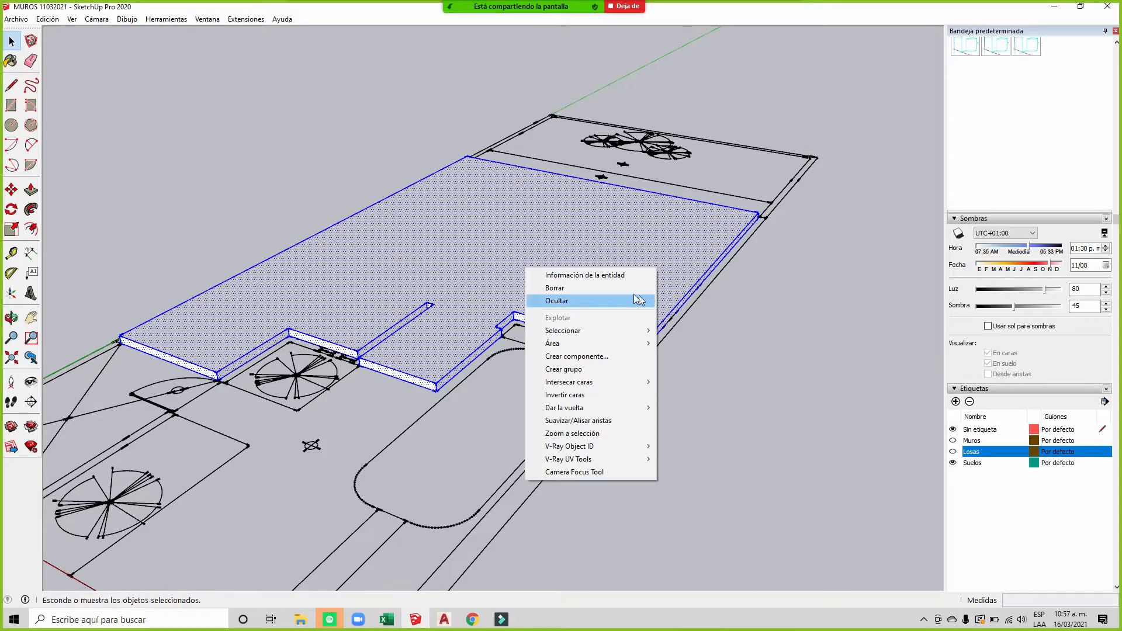
left_click(605, 361)
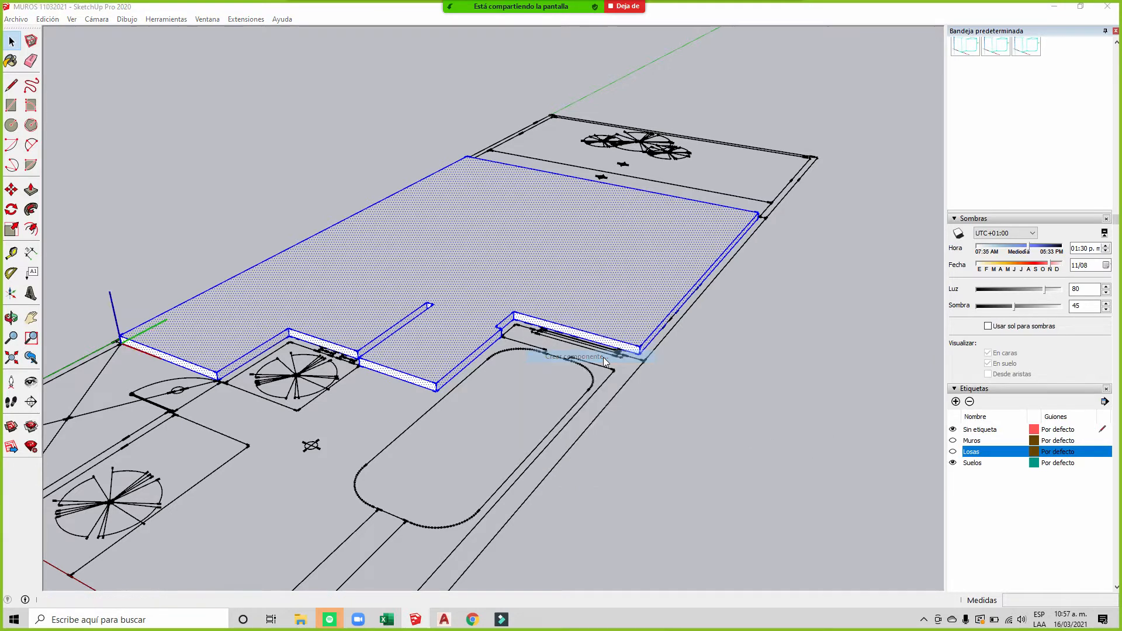
type("suel")
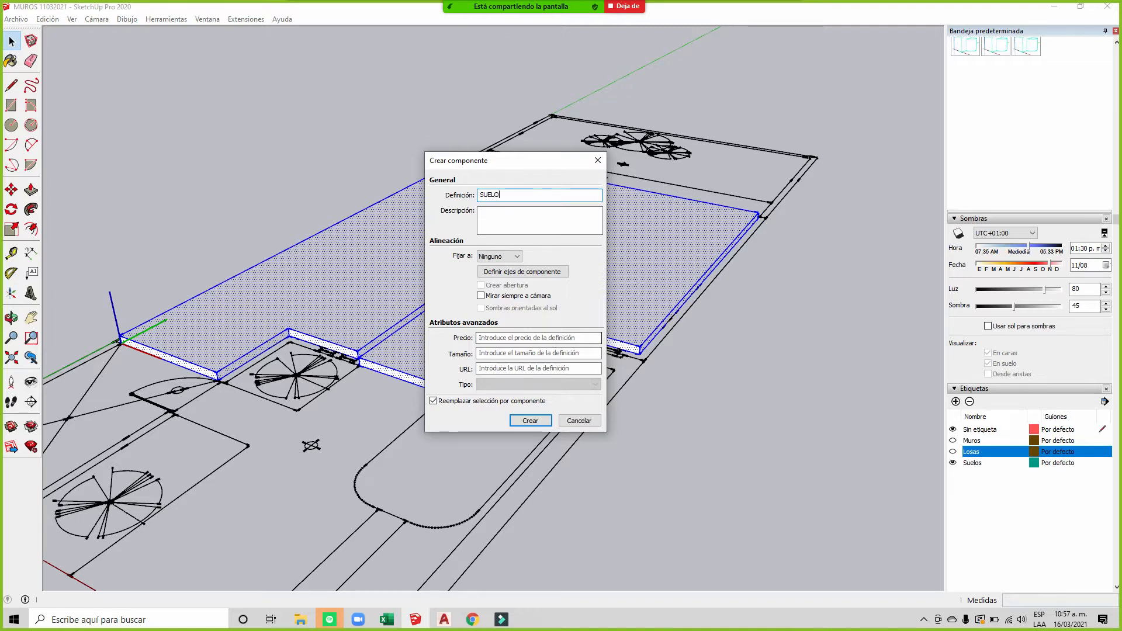
type("O NPT")
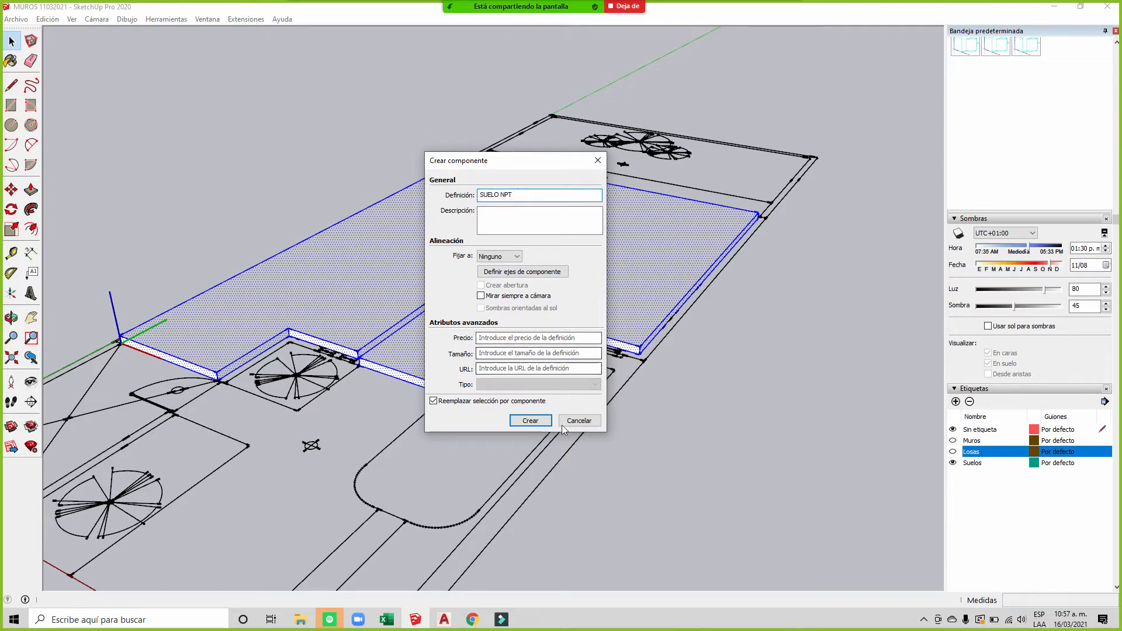
left_click(530, 421)
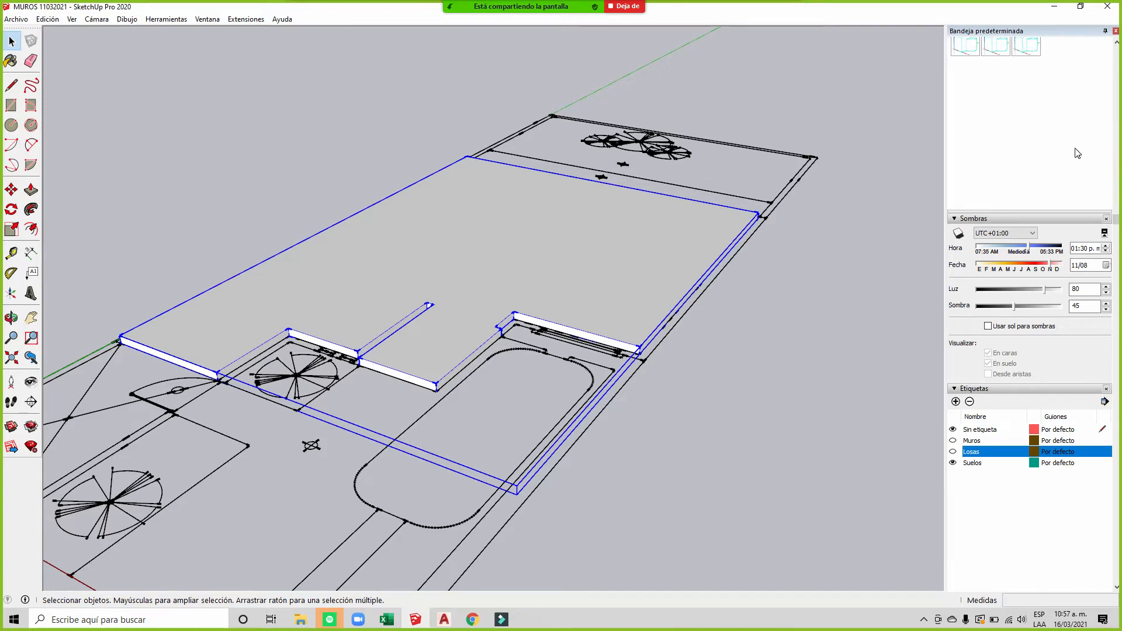
Step: Assign the floor component to the Suelos tag
scroll(1078, 153, "up", 5)
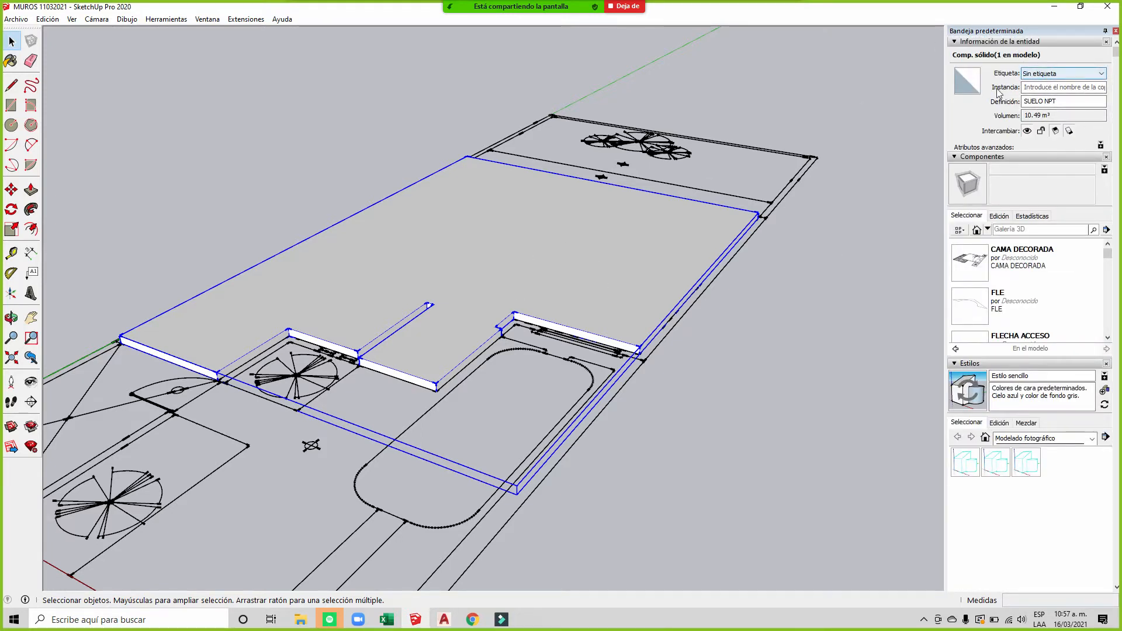
left_click(1091, 75)
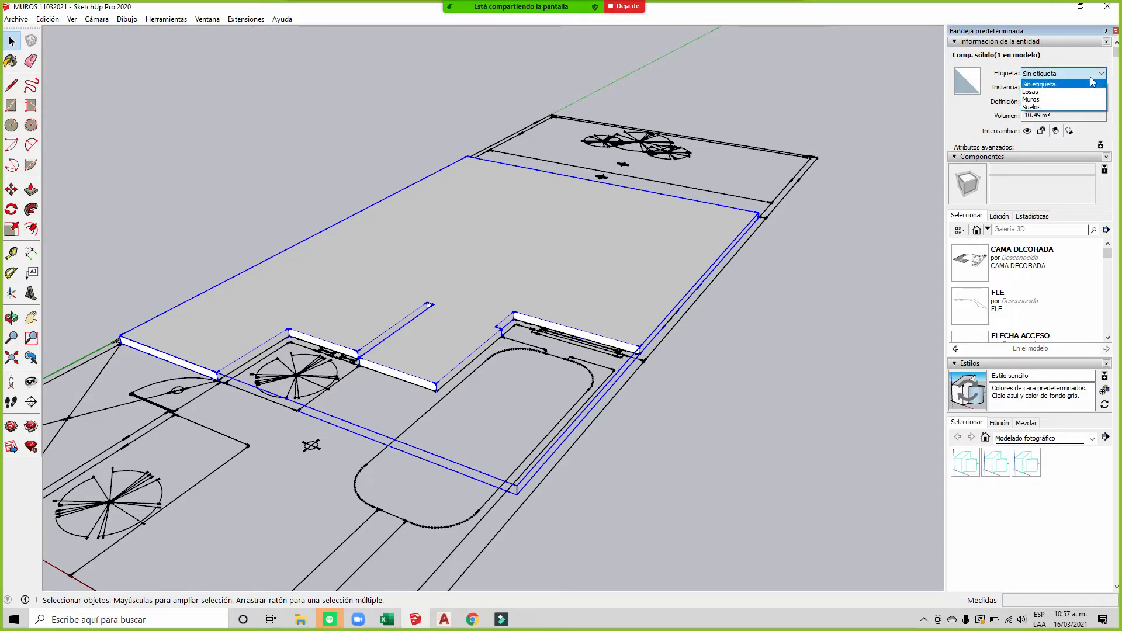
left_click(1052, 109)
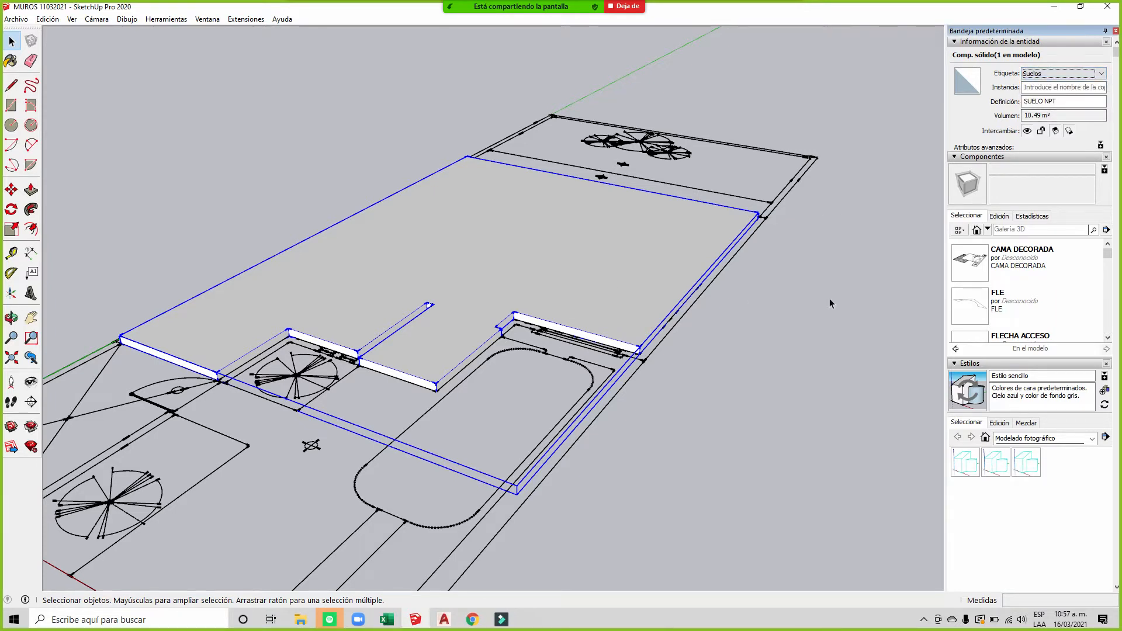
Step: Show the Muros and Losas tags again
scroll(1063, 464, "down", 10)
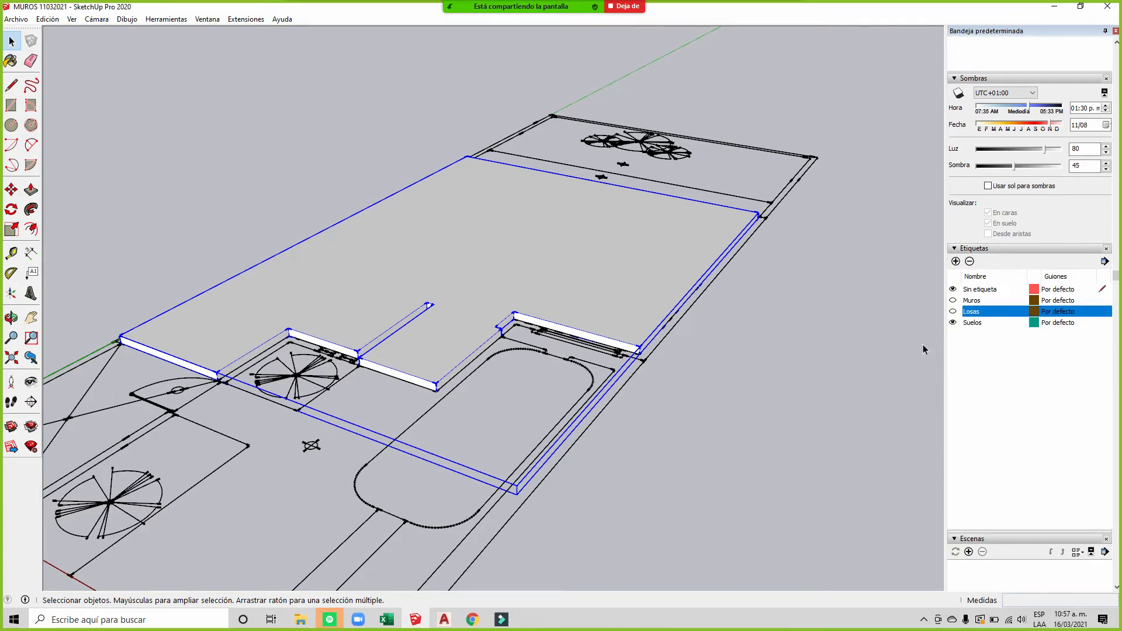
left_click(953, 301)
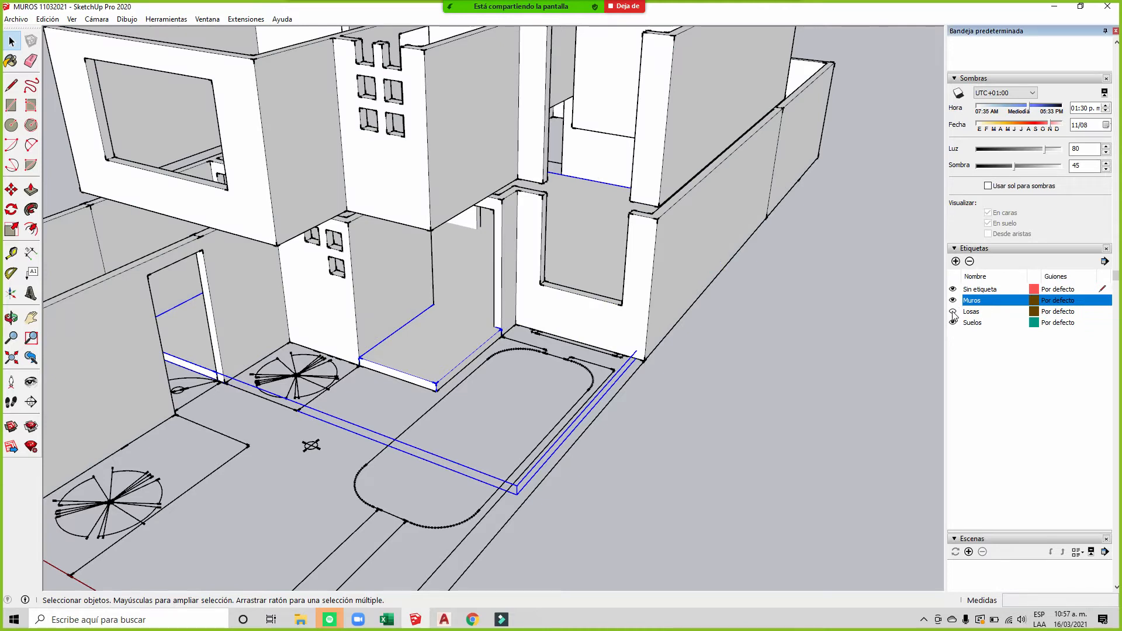
left_click(953, 312)
Step: Examine how the raised floor meets the walls at the main entrance, the interior and the laundry door
middle_click_drag(200, 385, 228, 251)
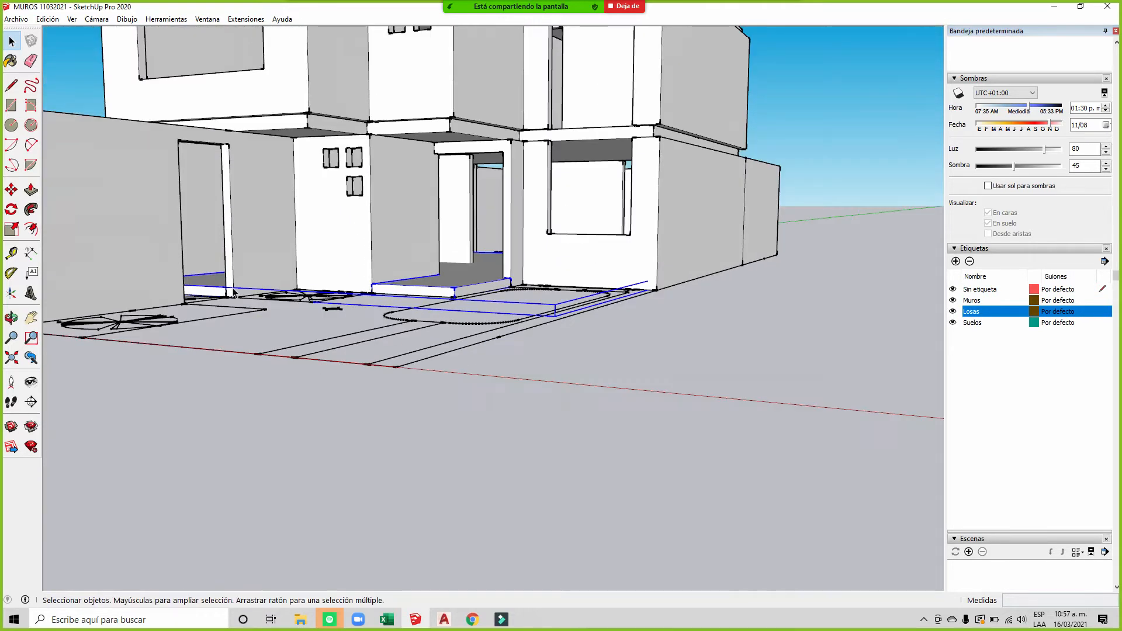
scroll(216, 299, "up", 3)
scroll(229, 318, "down", 6)
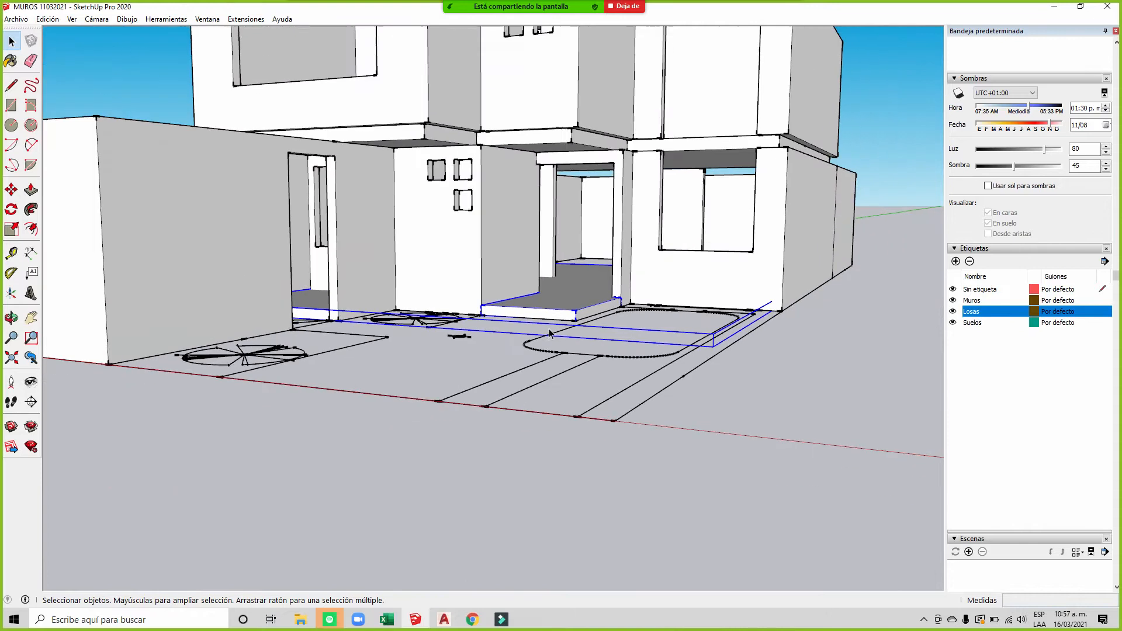
scroll(632, 321, "up", 8)
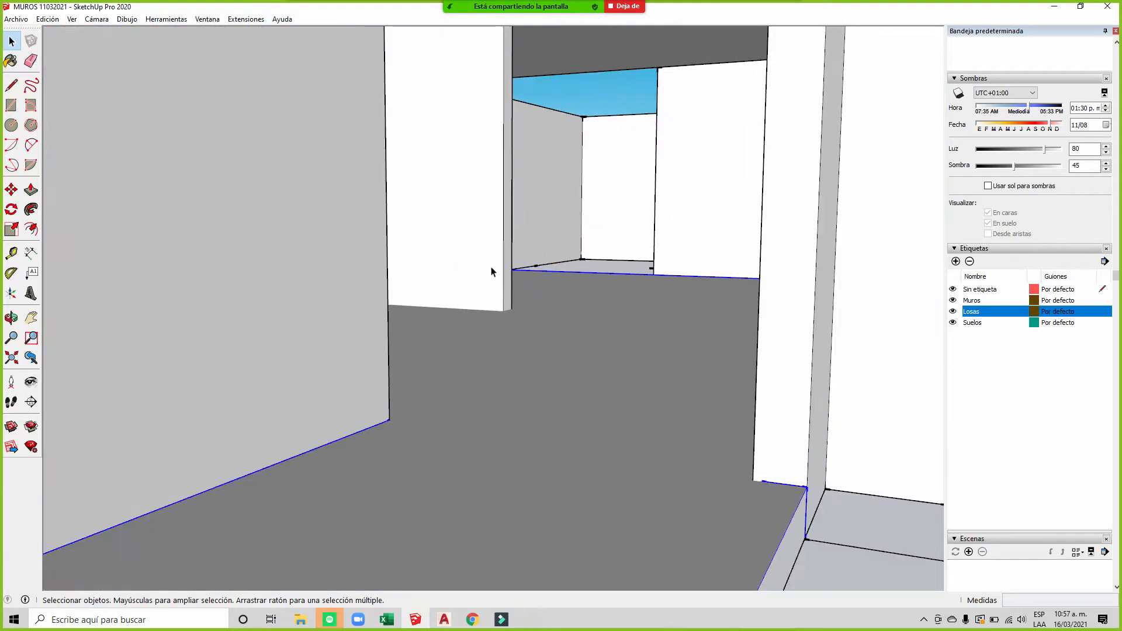
middle_click_drag(506, 318, 518, 294)
scroll(518, 298, "down", 6)
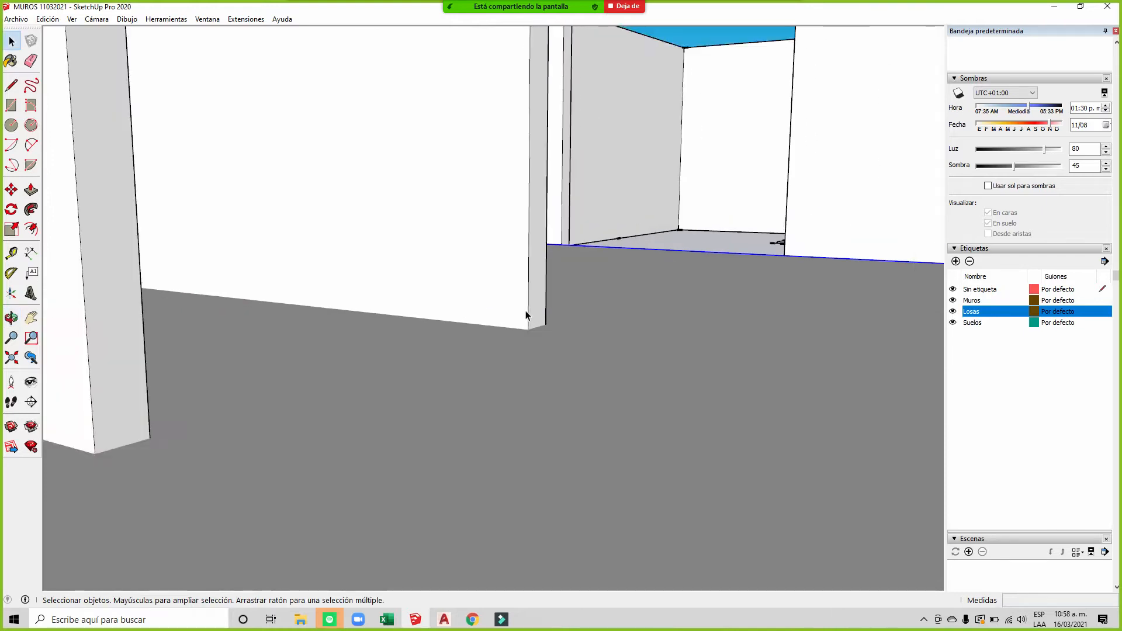
scroll(519, 303, "down", 5)
middle_click_drag(570, 329, 560, 359)
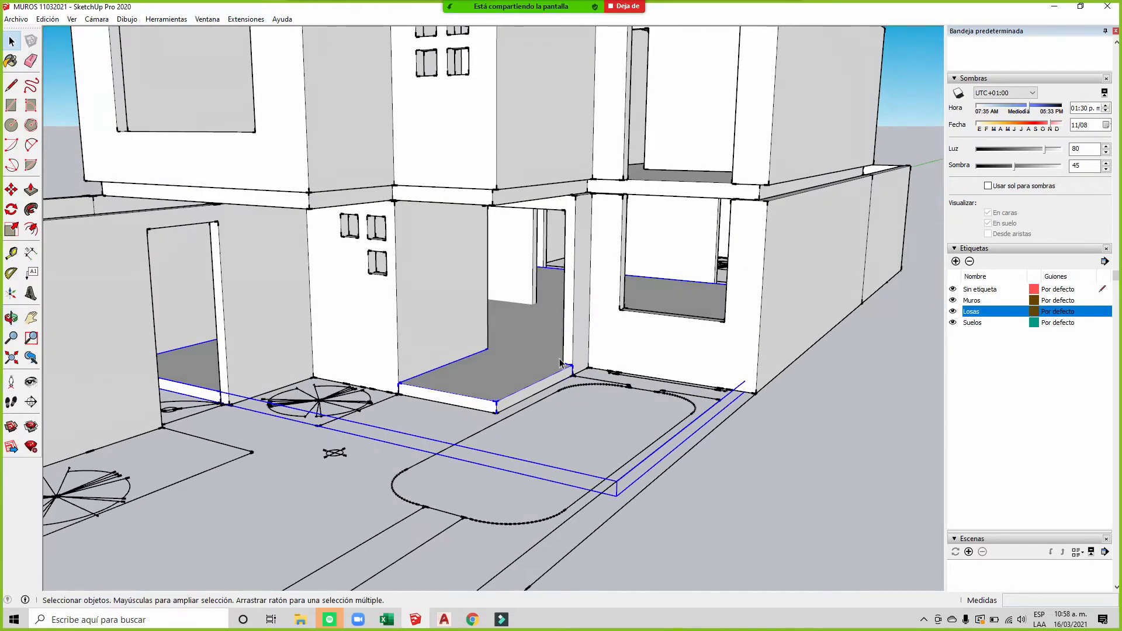
scroll(594, 282, "up", 2)
scroll(581, 304, "down", 2)
scroll(582, 307, "down", 2)
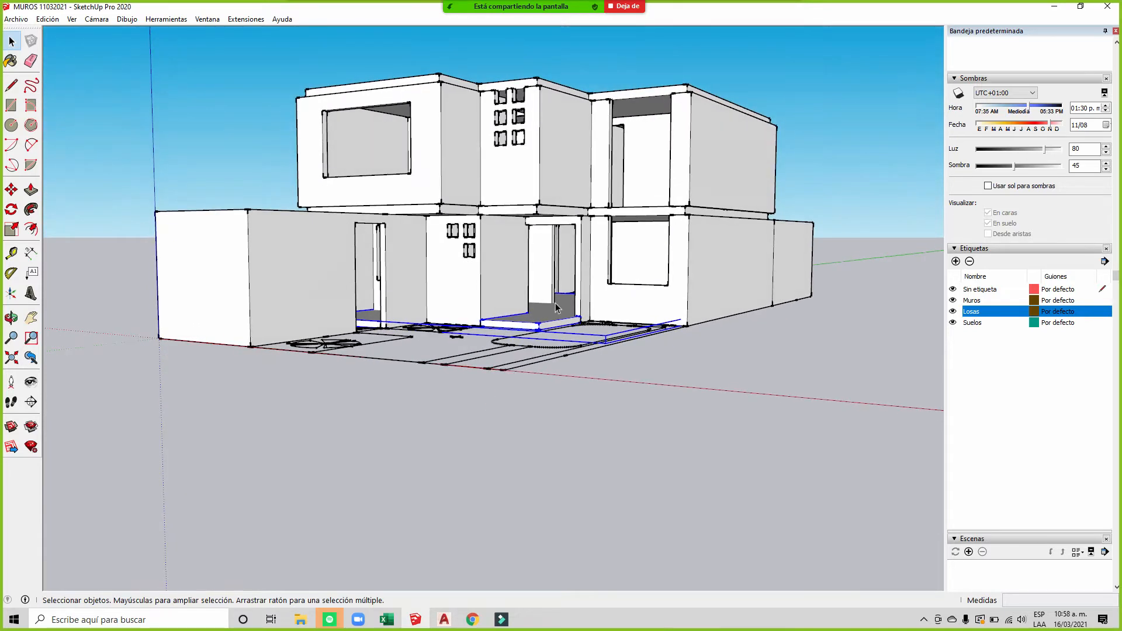
scroll(678, 350, "up", 6)
scroll(678, 350, "up", 5)
middle_click_drag(251, 345, 451, 353)
scroll(451, 352, "down", 5)
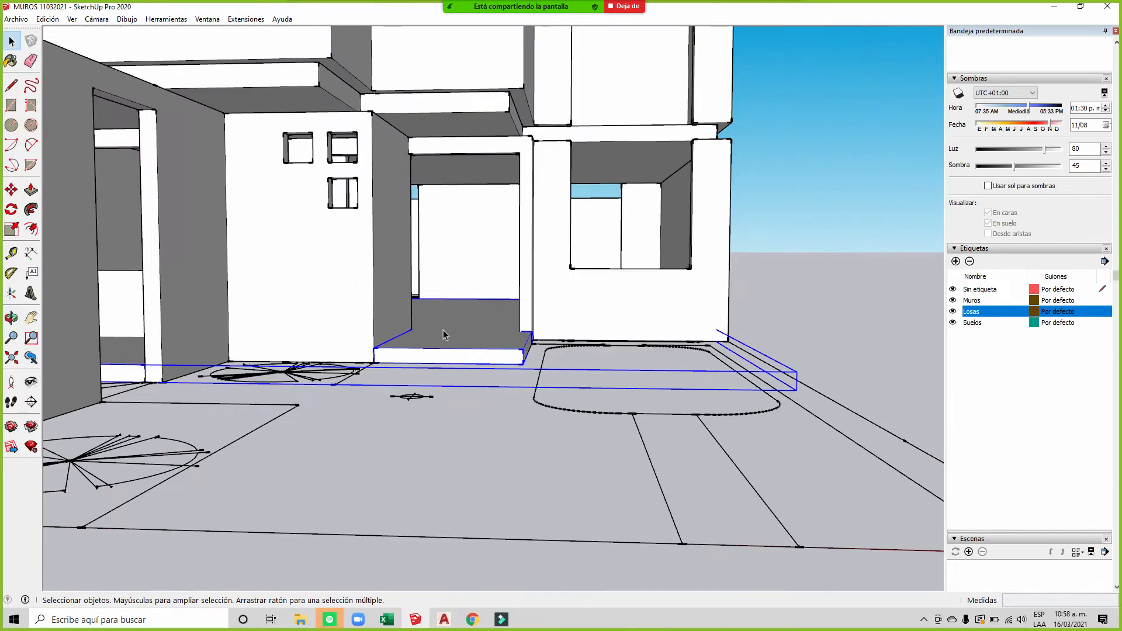
left_click(11, 85)
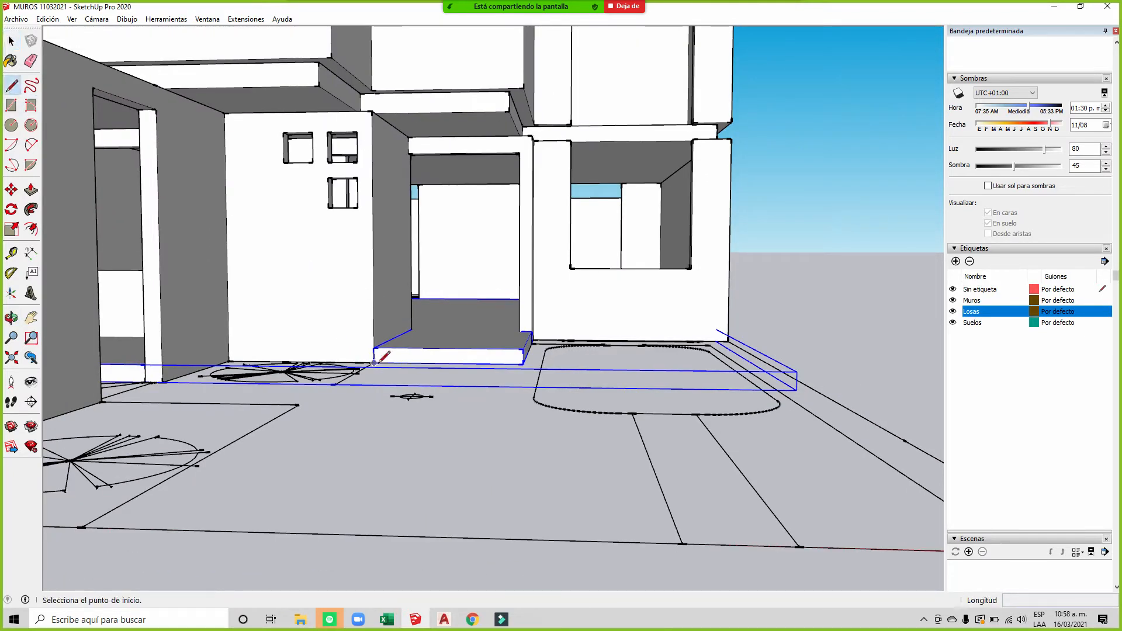
left_click(374, 363)
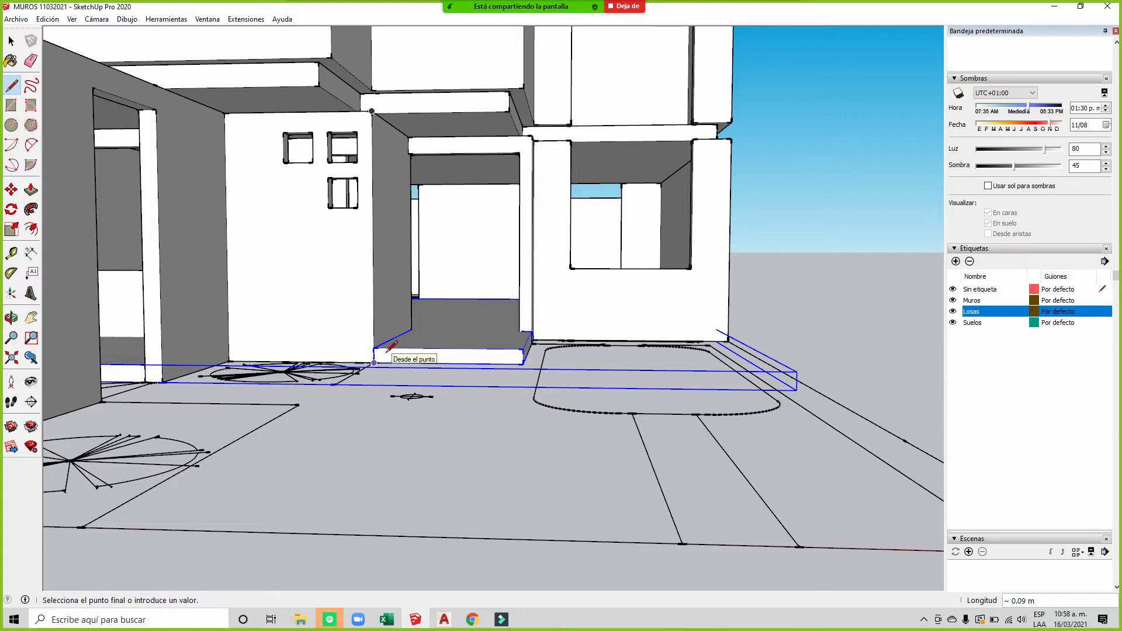
key("Escape")
middle_click_drag(380, 354, 117, 314)
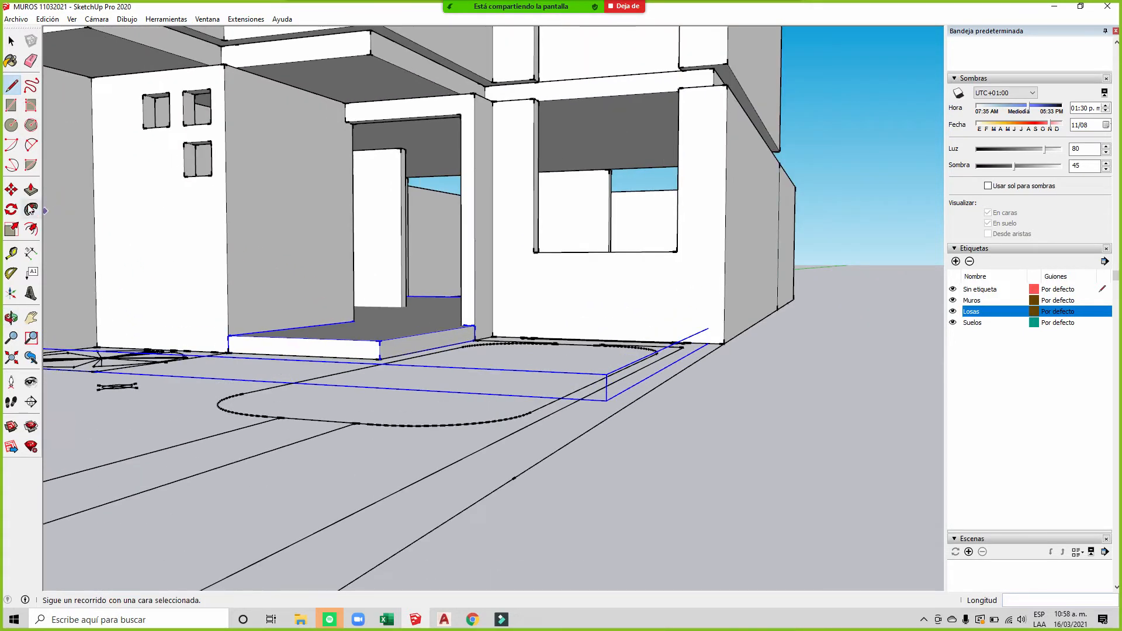
Step: Move the wall and slab components of both storeys up 0.15 m, from the entrance wall's base corner to the top of the floor
left_click(11, 41)
scroll(263, 187, "down", 5)
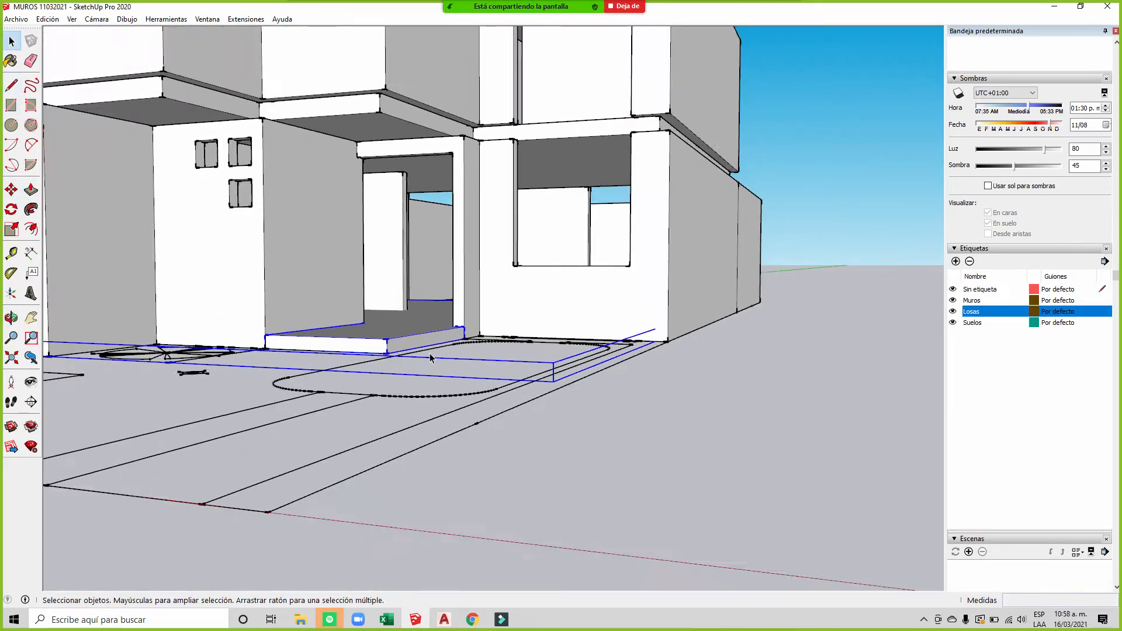
left_click(349, 198)
left_click(382, 133)
scroll(434, 498, "down", 2)
left_click(374, 305)
scroll(397, 415, "down", 1)
left_click(408, 80, "shift")
scroll(338, 365, "up", 6)
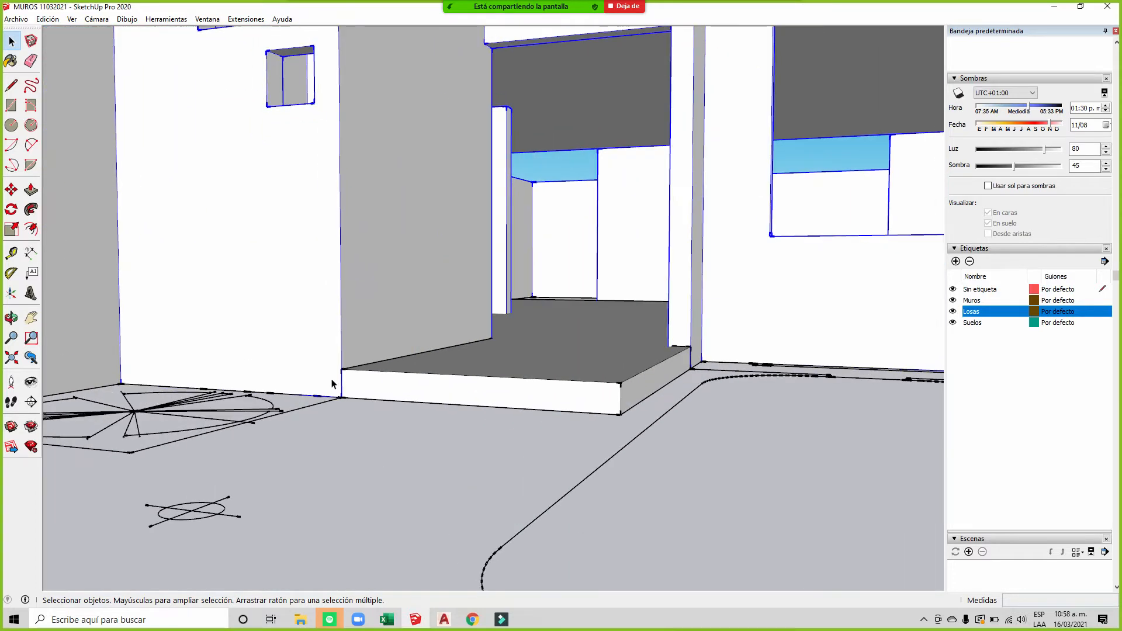
left_click(14, 190)
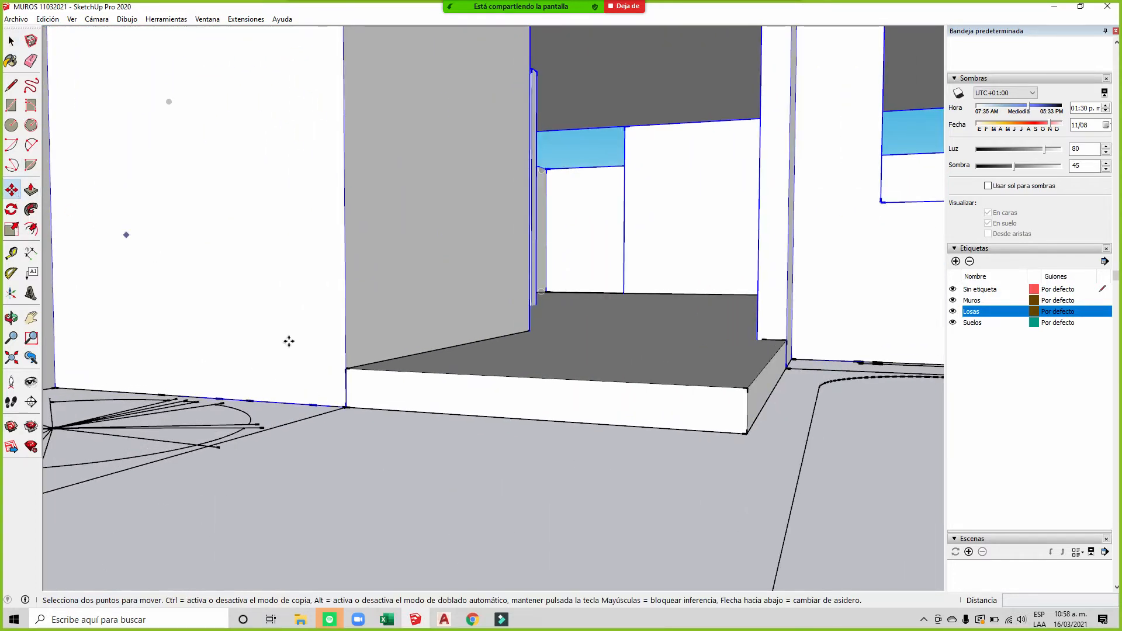
left_click(345, 407)
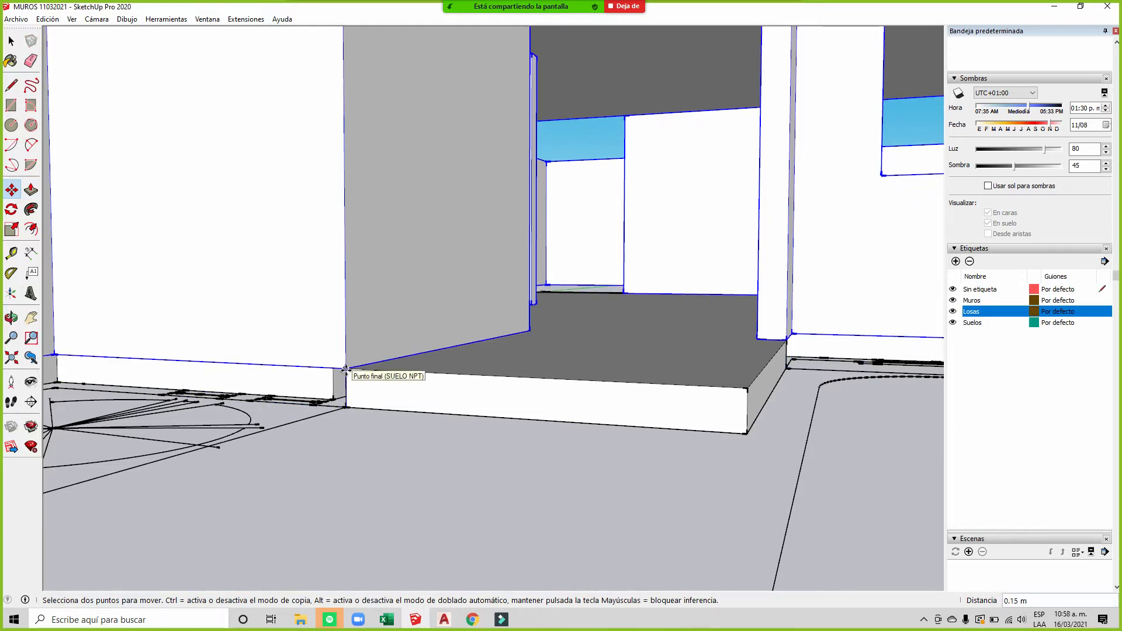
left_click(346, 370)
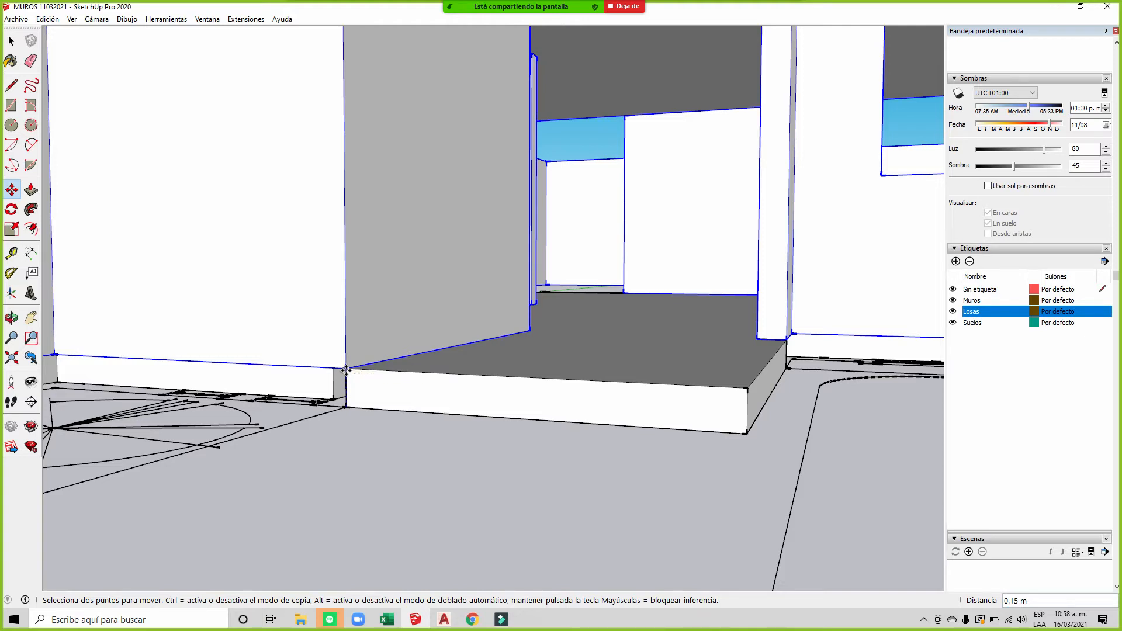
scroll(515, 383, "down", 3)
middle_click_drag(502, 366, 514, 409)
scroll(552, 363, "down", 2)
scroll(551, 363, "down", 3)
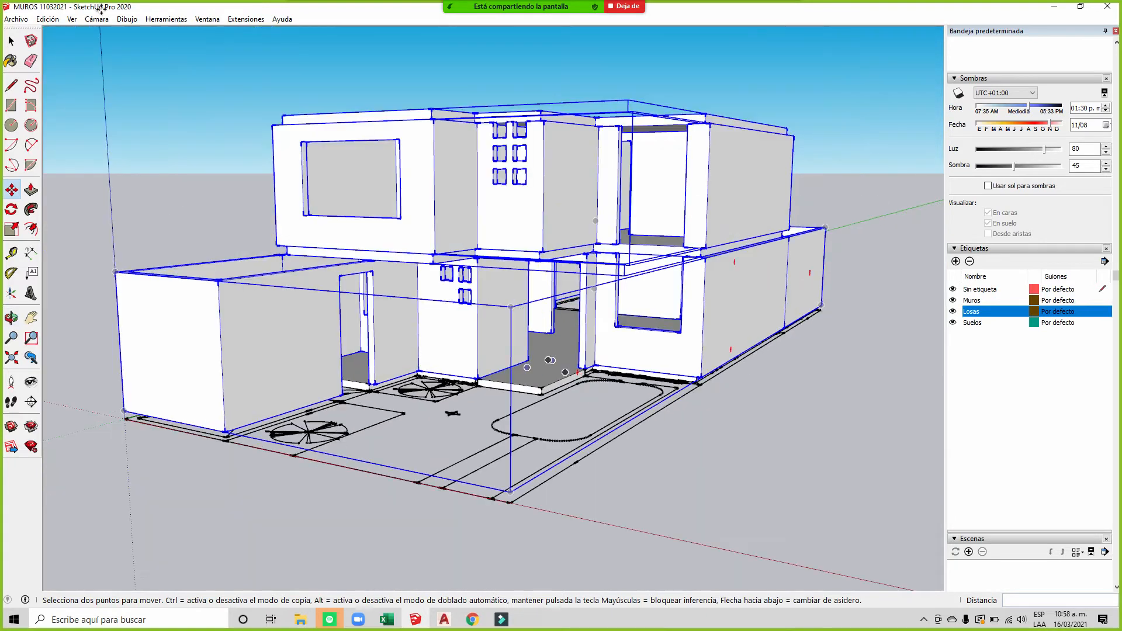
Step: Clear the selection and examine the front facade and the joint between the upper-floor walls and the slab from several angles
left_click(11, 42)
left_click(219, 174)
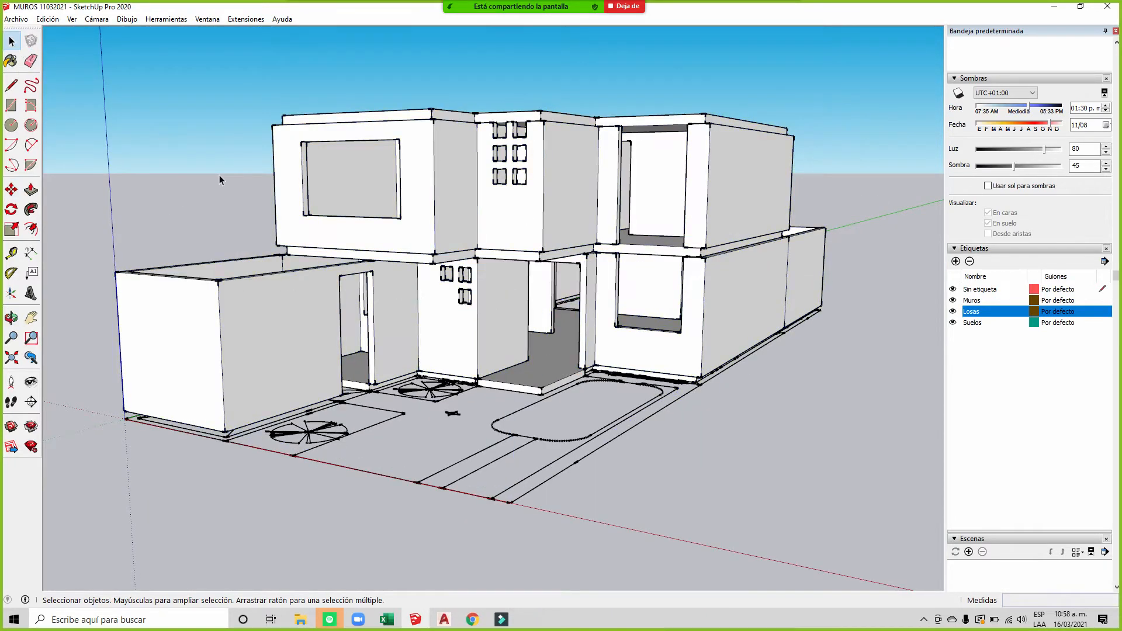
scroll(608, 310, "down", 2)
middle_click_drag(621, 316, 626, 348)
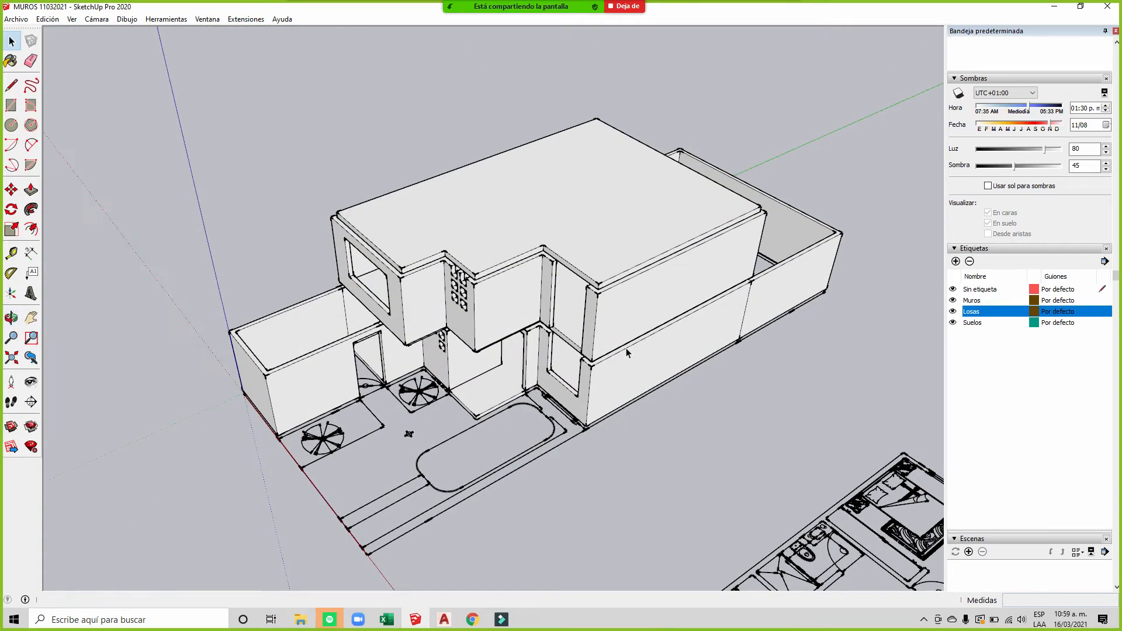
middle_click_drag(551, 360, 579, 245)
scroll(515, 273, "up", 2)
scroll(515, 277, "up", 2)
middle_click_drag(515, 277, 492, 164)
scroll(492, 160, "down", 2)
middle_click_drag(468, 289, 427, 223)
scroll(317, 290, "up", 2)
scroll(427, 224, "down", 3)
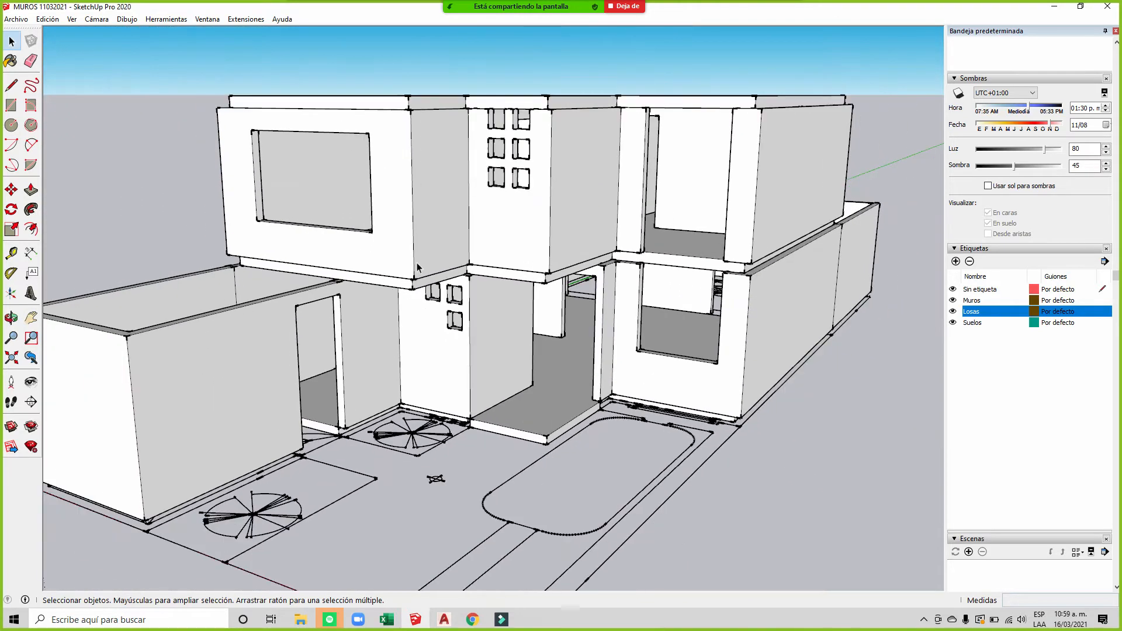
middle_click_drag(389, 274, 475, 263)
scroll(298, 267, "up", 1)
scroll(298, 267, "up", 1)
scroll(413, 273, "down", 1)
middle_click_drag(764, 265, 428, 267)
scroll(427, 266, "down", 2)
middle_click_drag(566, 261, 324, 263)
middle_click_drag(649, 264, 642, 298)
middle_click_drag(364, 274, 353, 220)
Step: Open the upper-floor walls group and try to extend the walls' underside down over the slab edge with Push/Pull
left_click(381, 126)
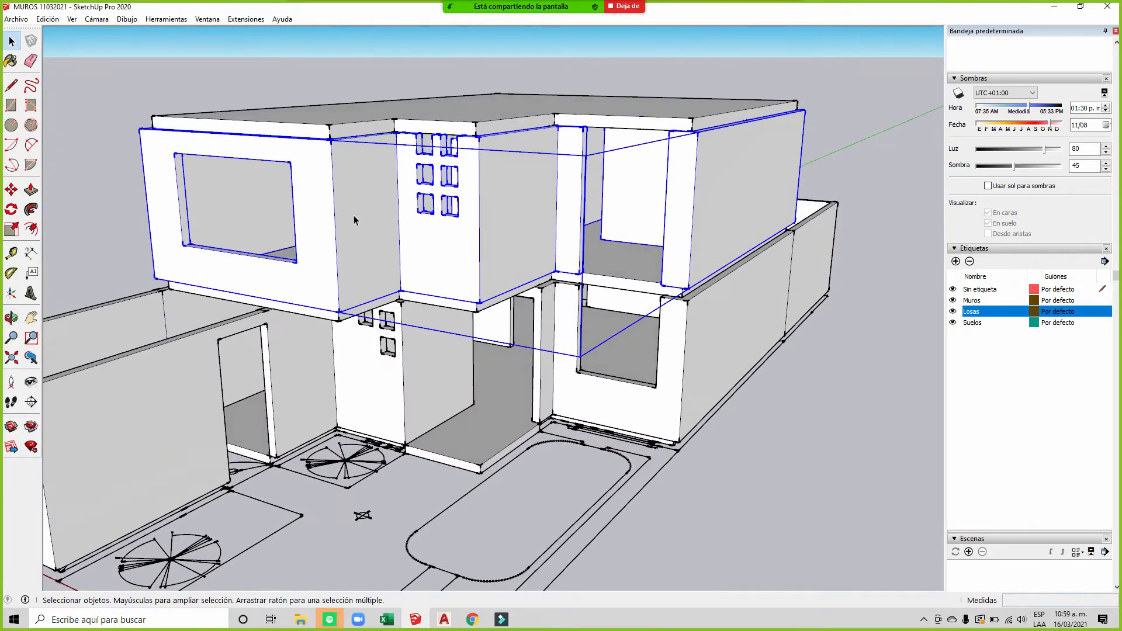
double_click(386, 198)
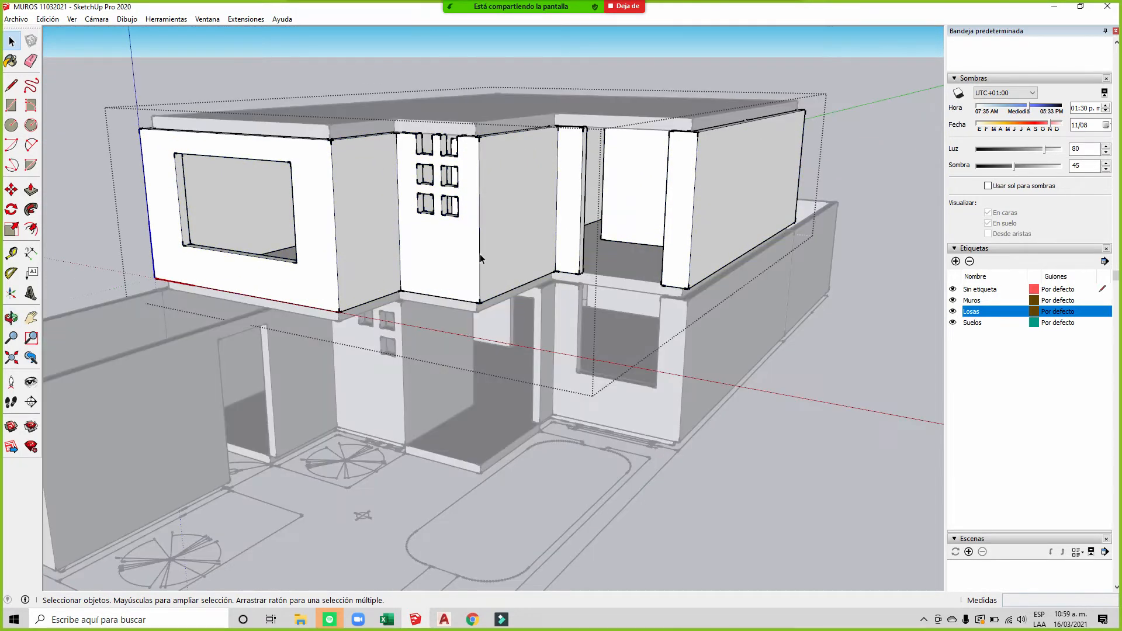
middle_click_drag(478, 261, 462, 152)
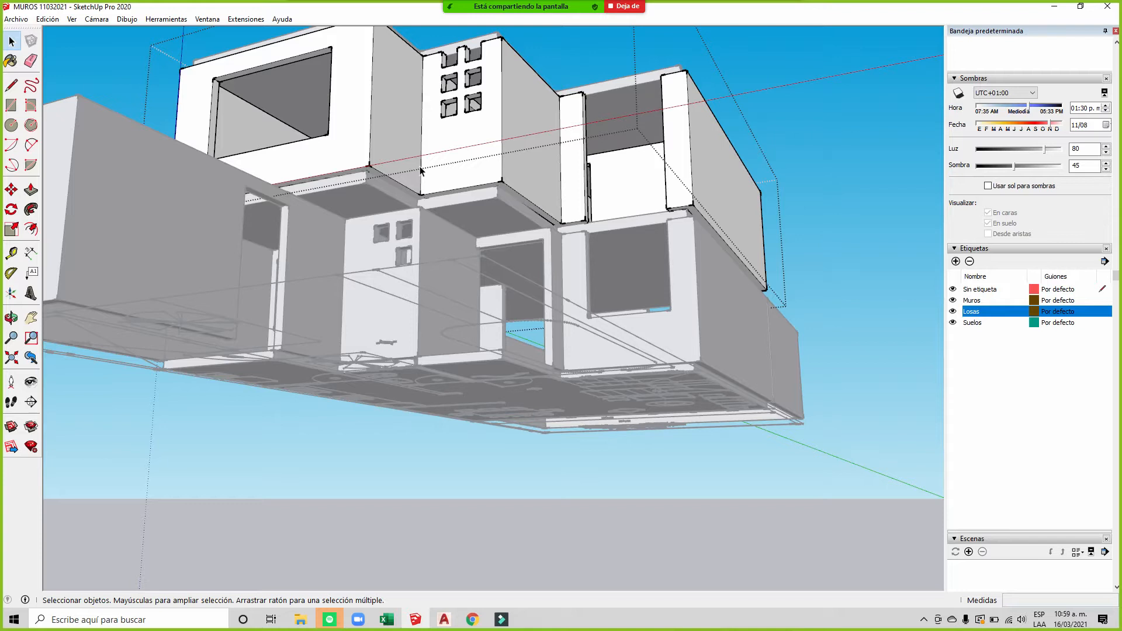
scroll(365, 181, "up", 5)
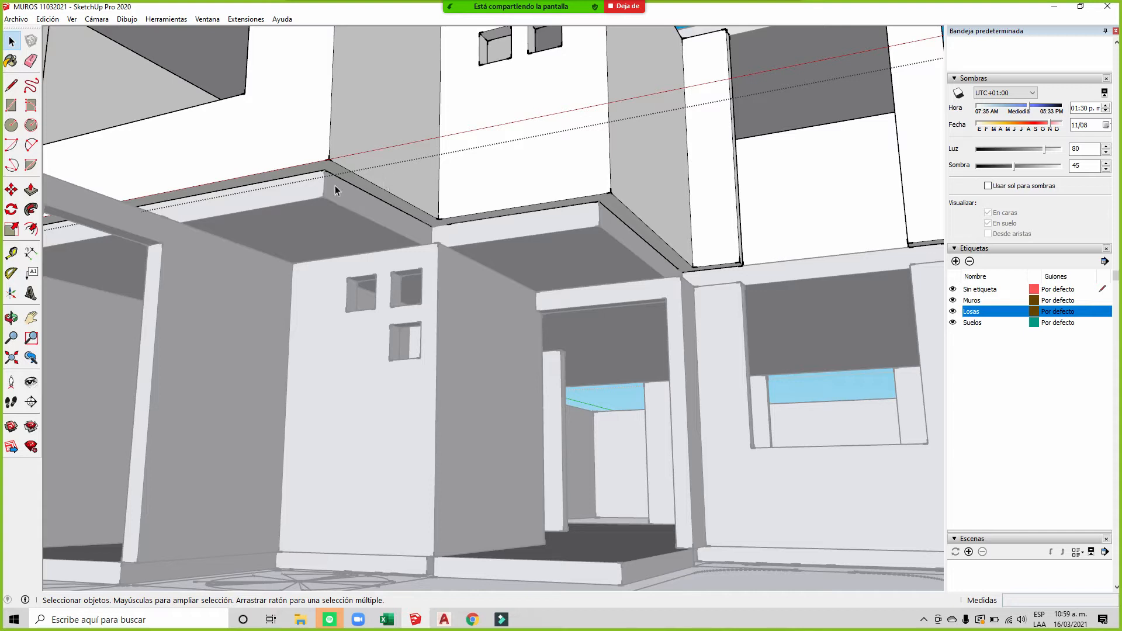
scroll(335, 185, "up", 3)
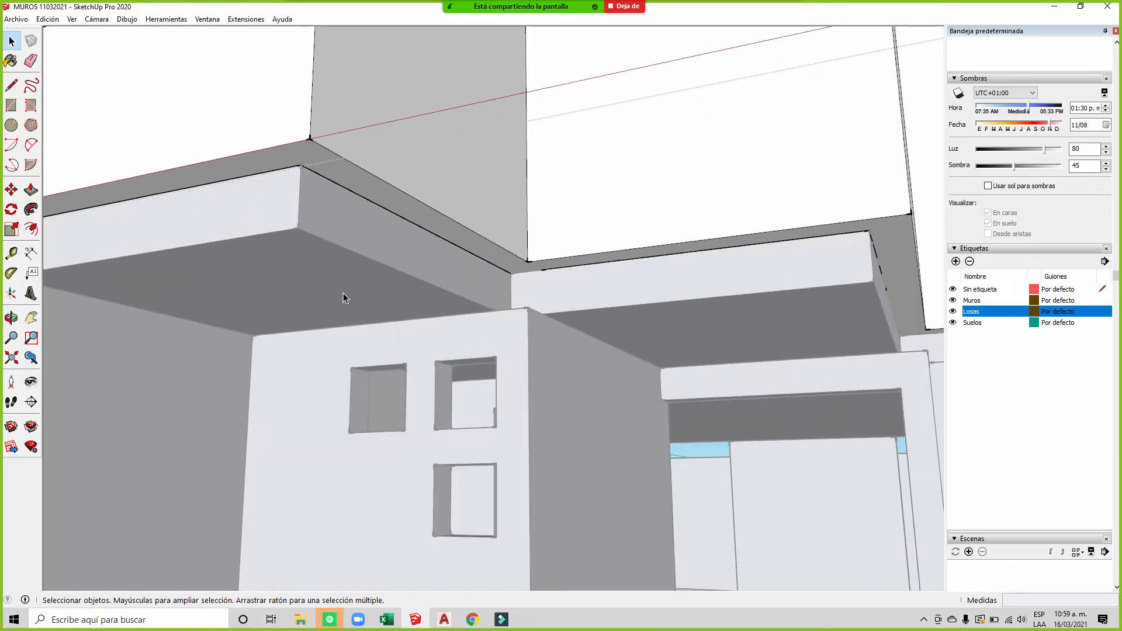
left_click(31, 189)
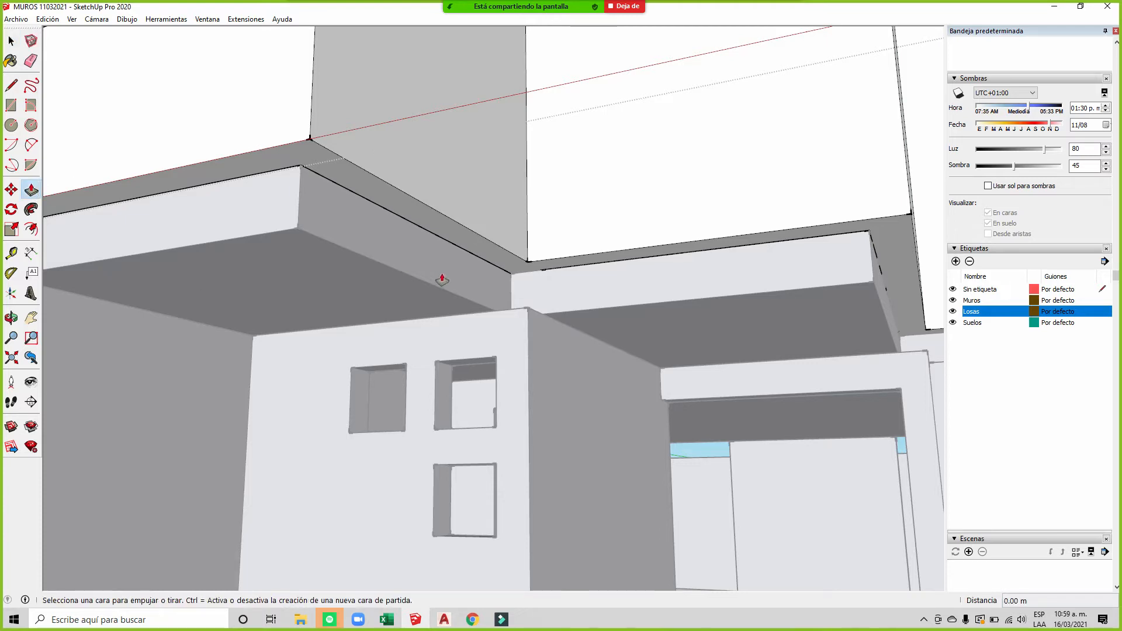
left_click(481, 248)
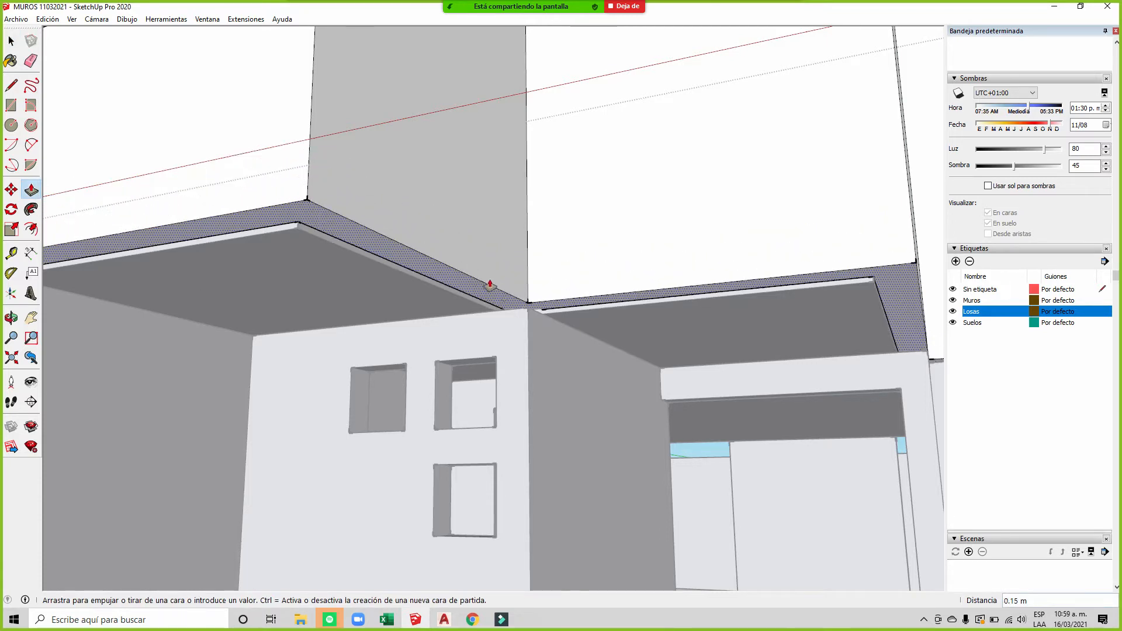
scroll(491, 278, "down", 3)
middle_click_drag(493, 273, 403, 368)
scroll(595, 330, "down", 2)
middle_click_drag(746, 328, 692, 339)
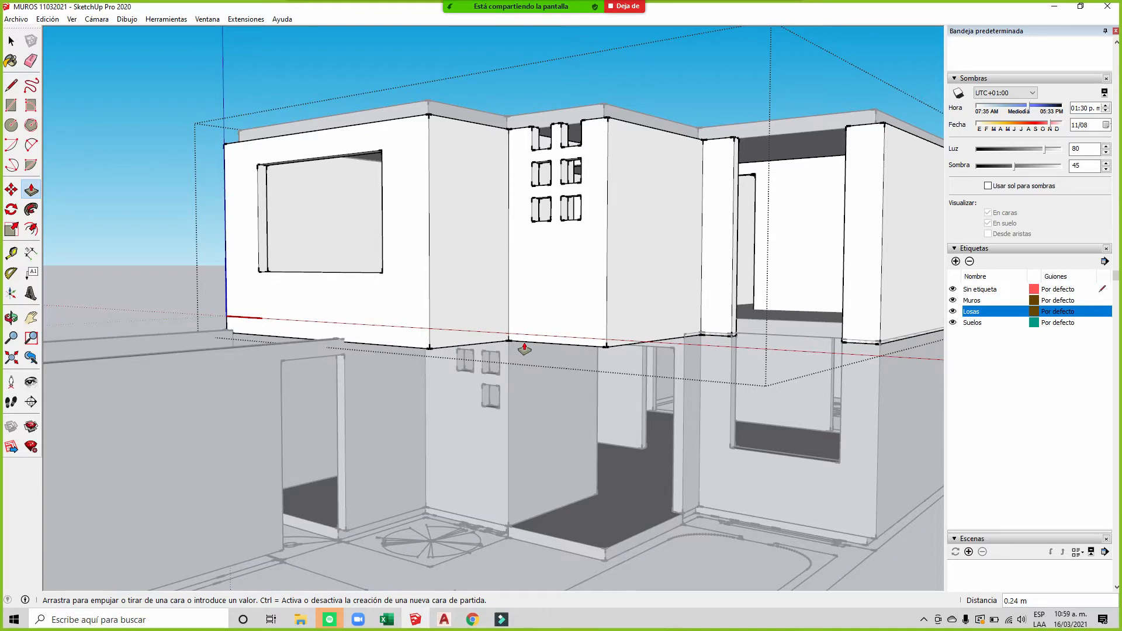
key("Escape")
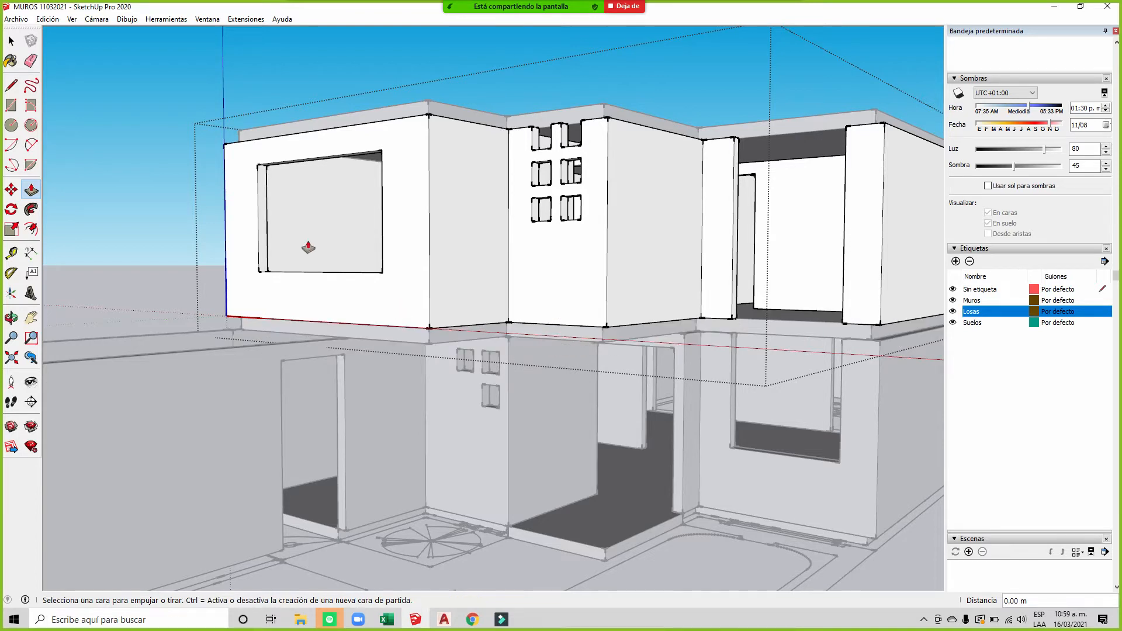
Step: Try to raise the underside of the upper-floor walls above the slab with Push/Pull, and leave the group
left_click(11, 41)
middle_click_drag(446, 208, 593, 453)
left_click(31, 189)
scroll(443, 336, "up", 3)
scroll(740, 413, "down", 2)
left_click(866, 387)
left_click(846, 388)
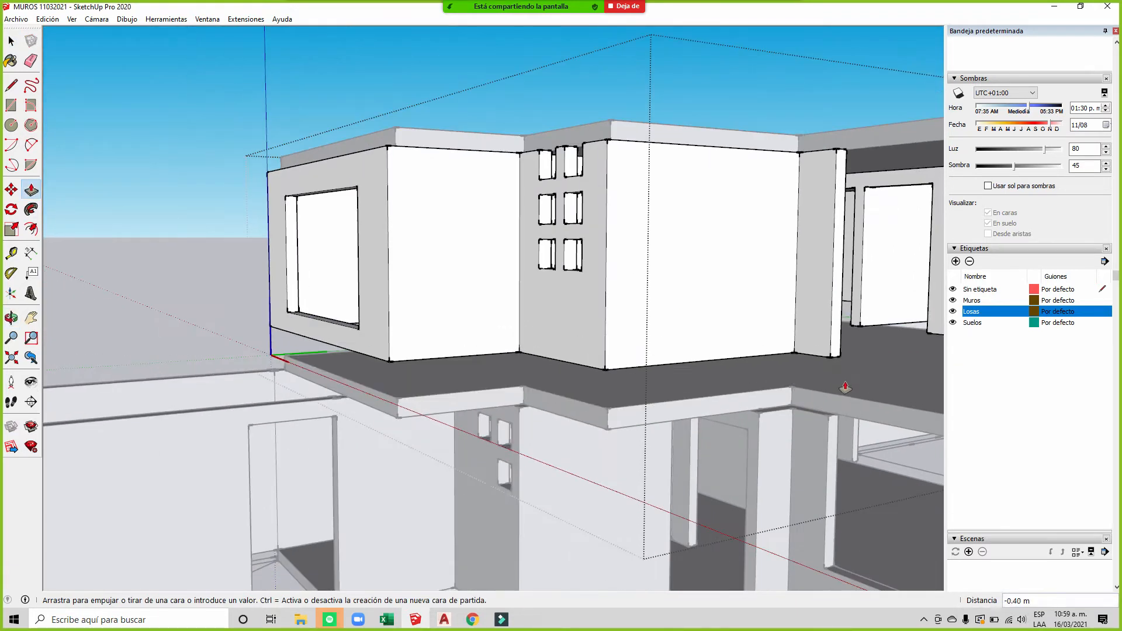
key("Escape")
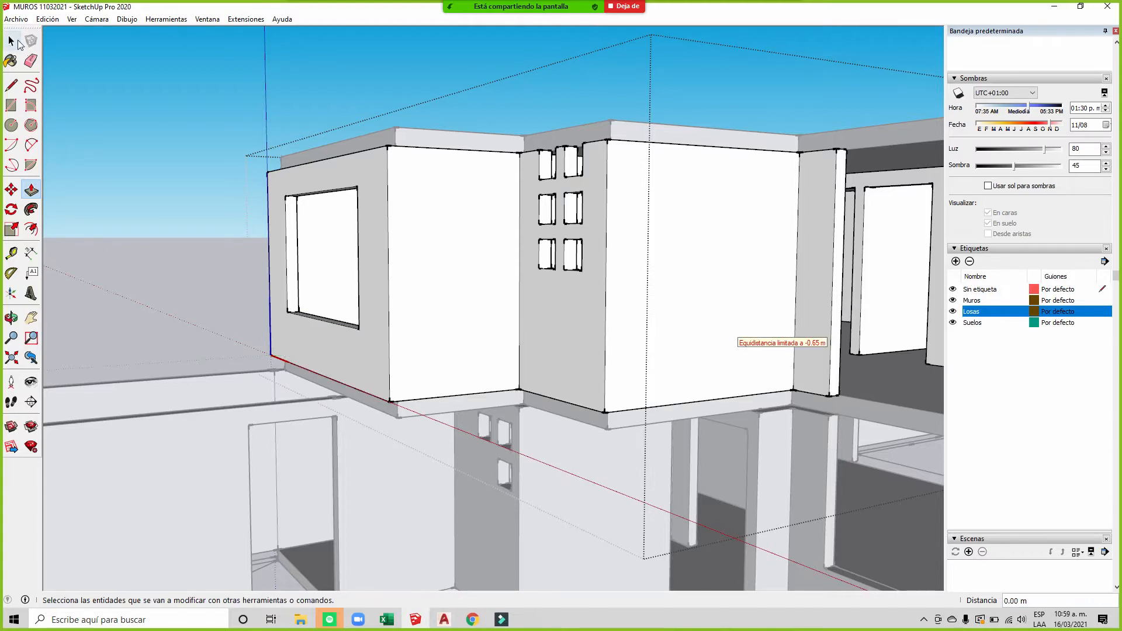
left_click(16, 41)
scroll(324, 253, "down", 2)
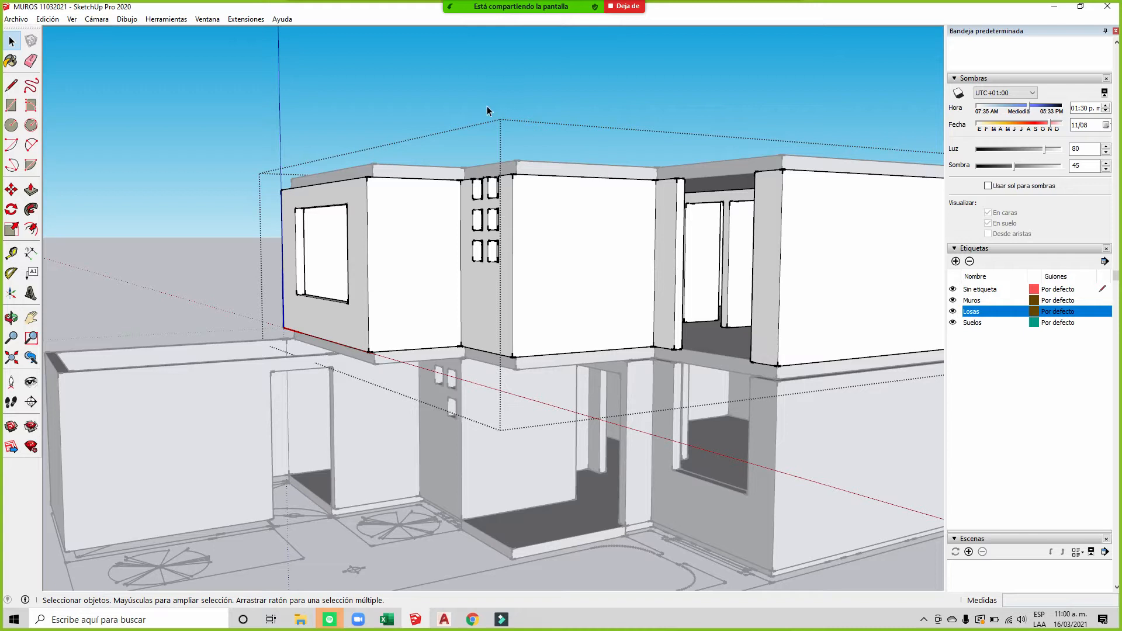
left_click(525, 115)
Step: Toggle the visibility of the Losas tag to compare the house from below with and without its slabs
middle_click_drag(524, 521, 771, 497)
scroll(567, 321, "down", 3)
middle_click_drag(672, 331, 639, 218)
scroll(654, 329, "up", 3)
scroll(654, 329, "up", 3)
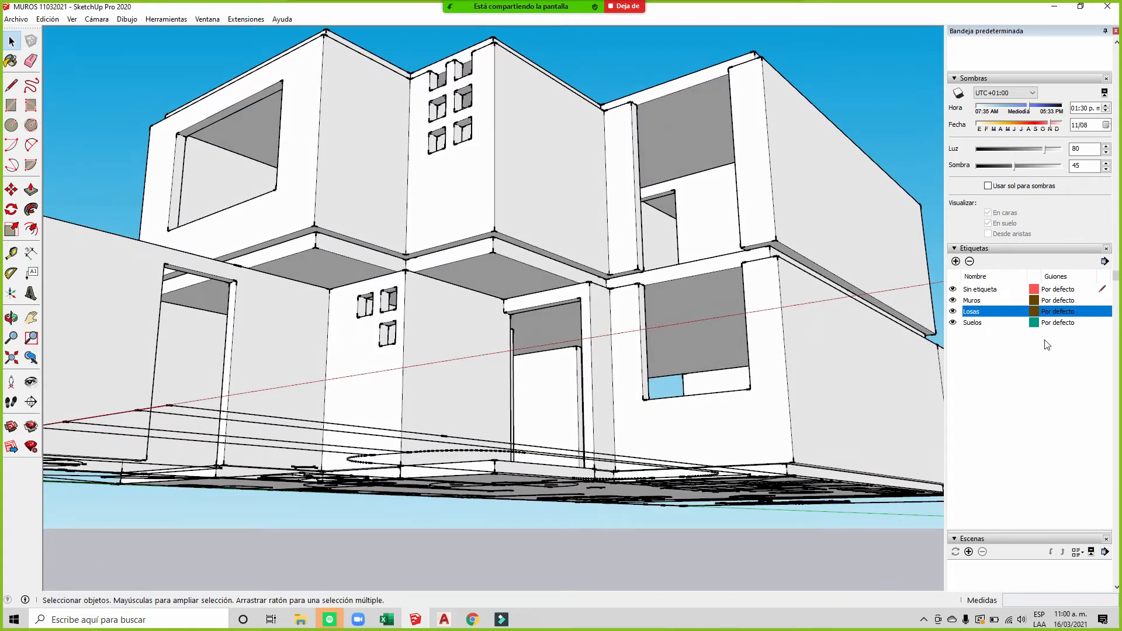
left_click(953, 311)
middle_click_drag(491, 293, 526, 287)
left_click(953, 312)
left_click(951, 313)
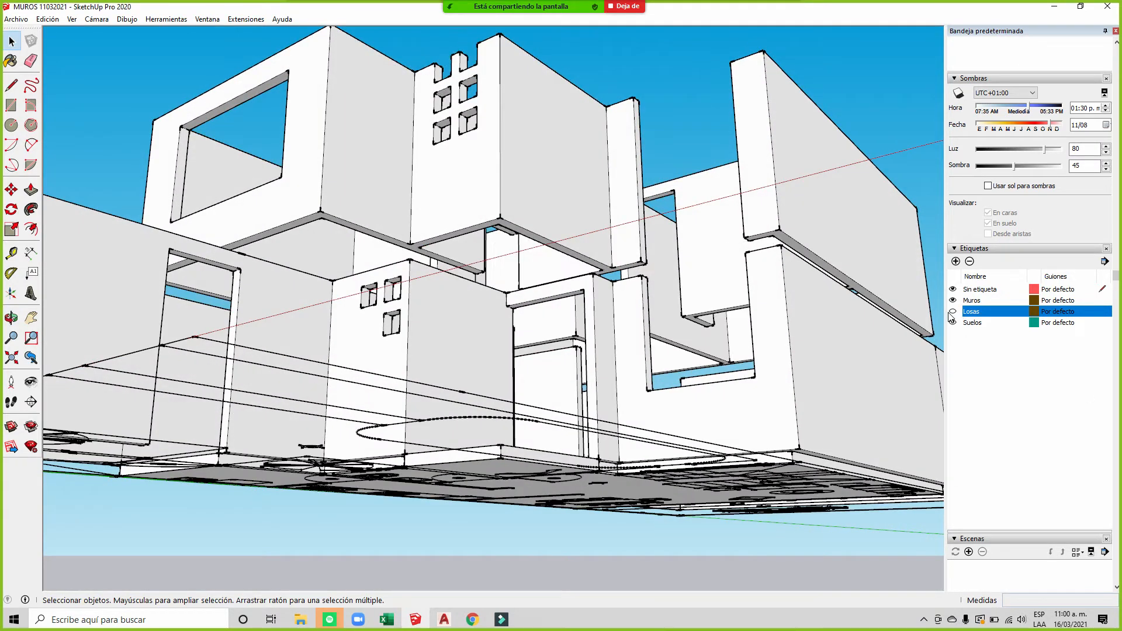
left_click(953, 314)
left_click(954, 314)
Step: Examine the underside of the upper-floor walls with the slabs hidden, and show the Losas tag again
scroll(392, 250, "up", 4)
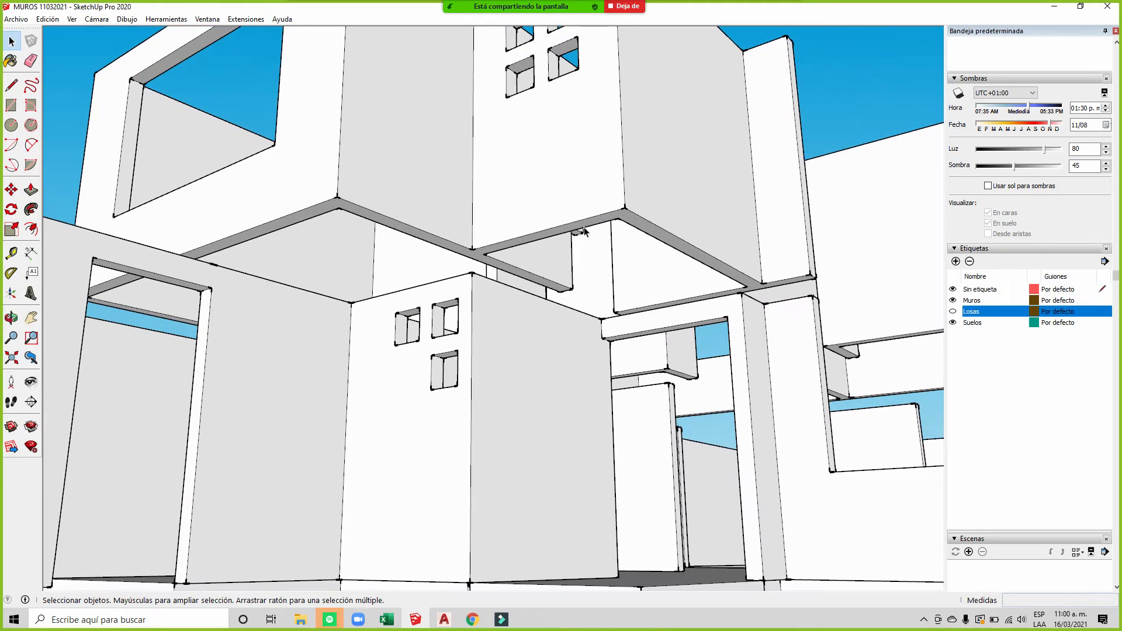
scroll(584, 231, "down", 5)
middle_click_drag(585, 231, 661, 253)
scroll(646, 266, "up", 5)
mouse_move(604, 285)
middle_mouse_down()
mouse_move(710, 277)
mouse_move(594, 282)
middle_mouse_up()
scroll(594, 282, "down", 5)
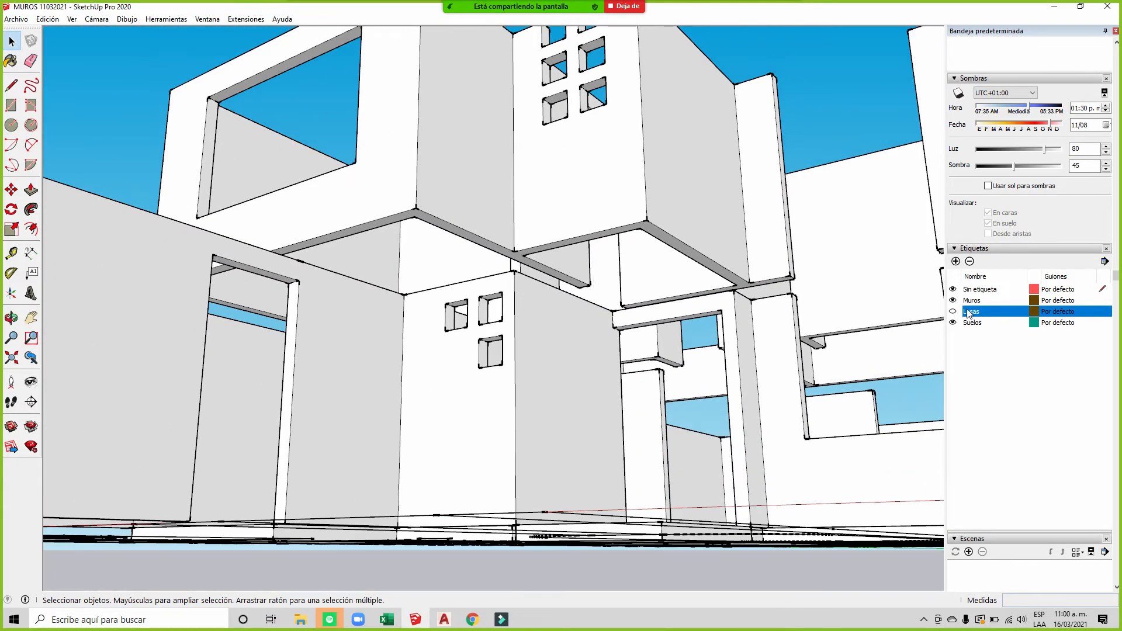
left_click(953, 312)
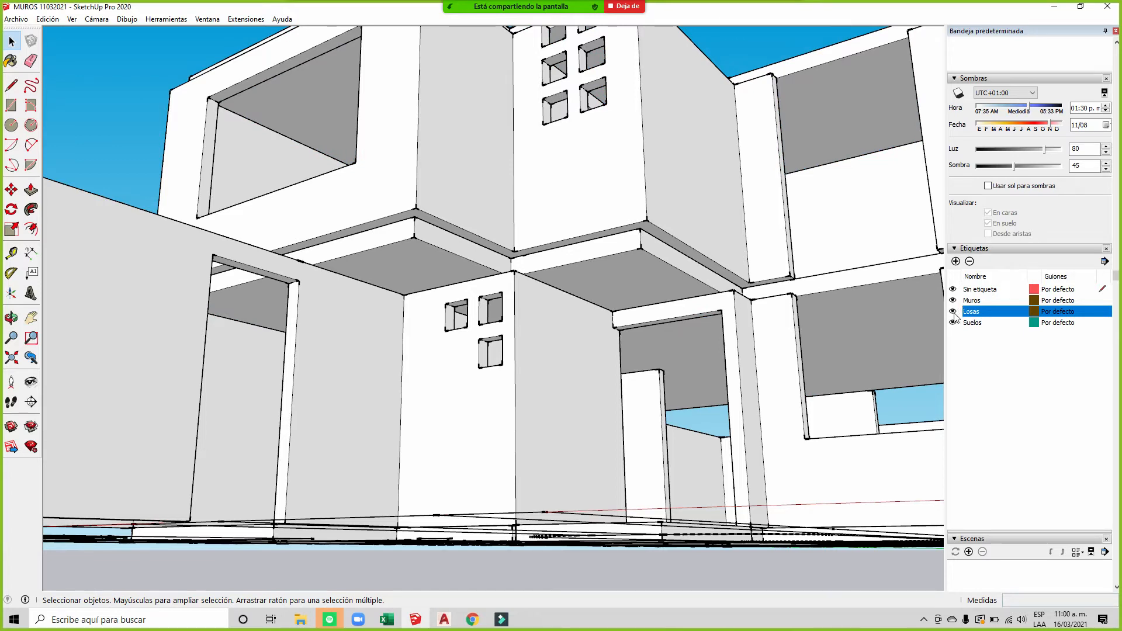
left_click(953, 312)
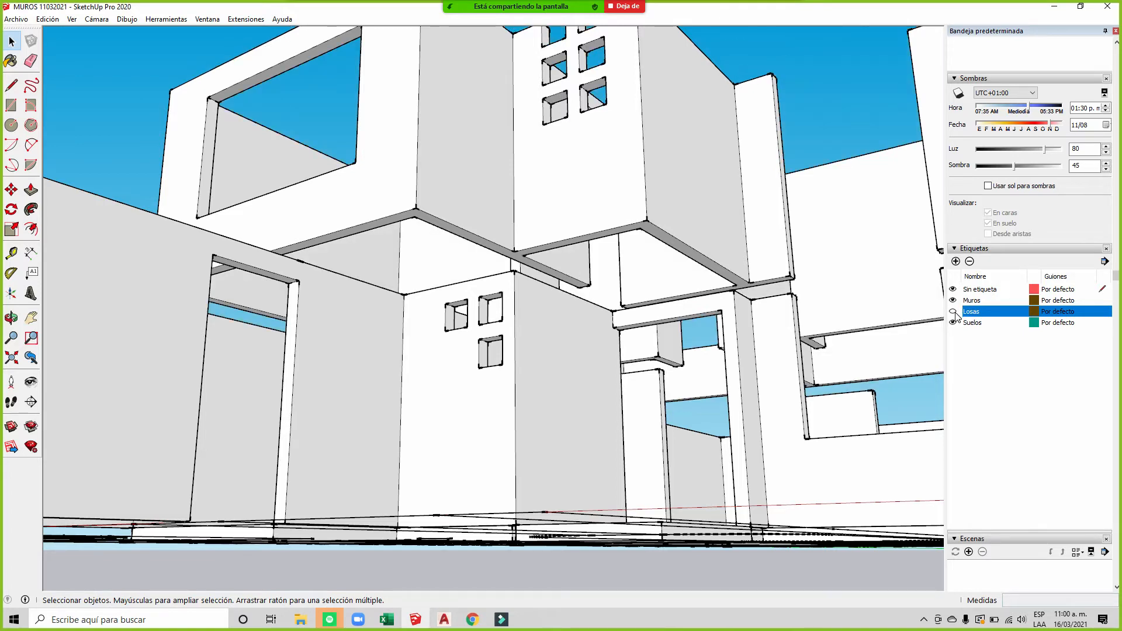
left_click(952, 312)
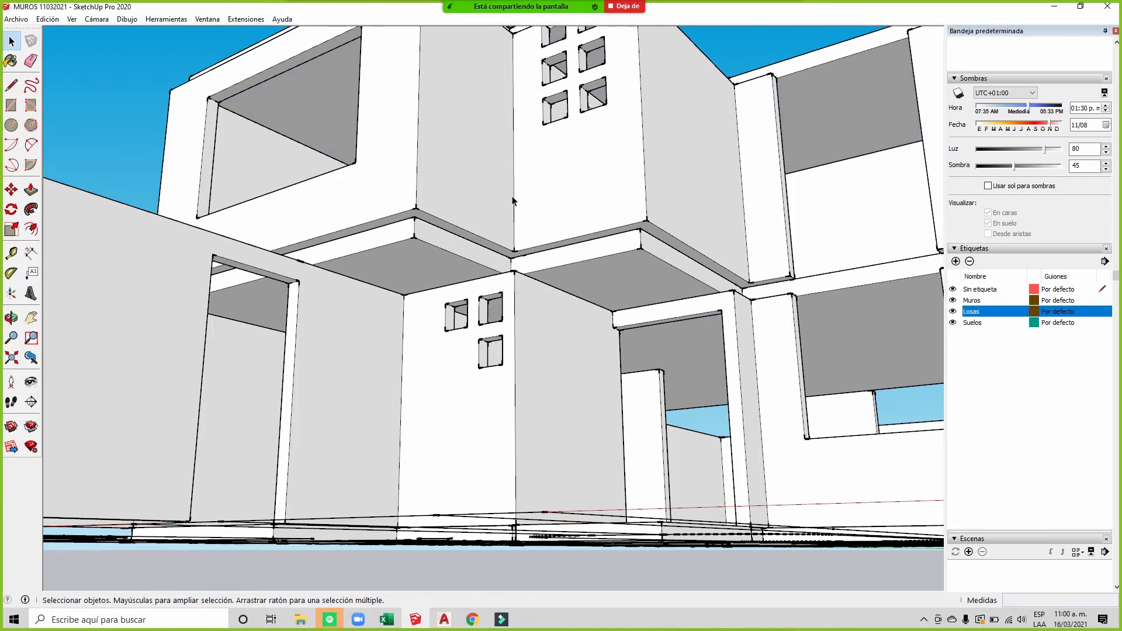
Step: Open the upper-floor walls group for editing
middle_click_drag(507, 173, 492, 186)
double_click(492, 175)
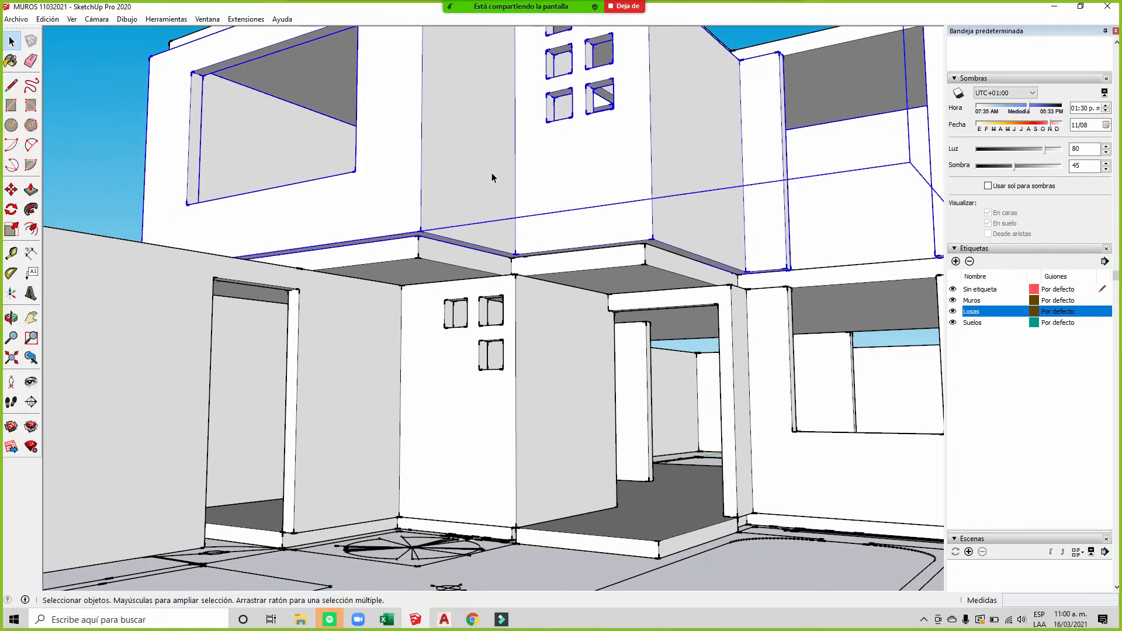
middle_click_drag(403, 205, 351, 310)
Step: Try to draw a line from the front corner along the inner edge of the side wall's underside
left_click(11, 85)
middle_click_drag(270, 176, 276, 137)
scroll(265, 257, "up", 5)
mouse_move(266, 261)
middle_mouse_down()
mouse_move(400, 358)
mouse_move(798, 275)
mouse_move(437, 320)
middle_mouse_up()
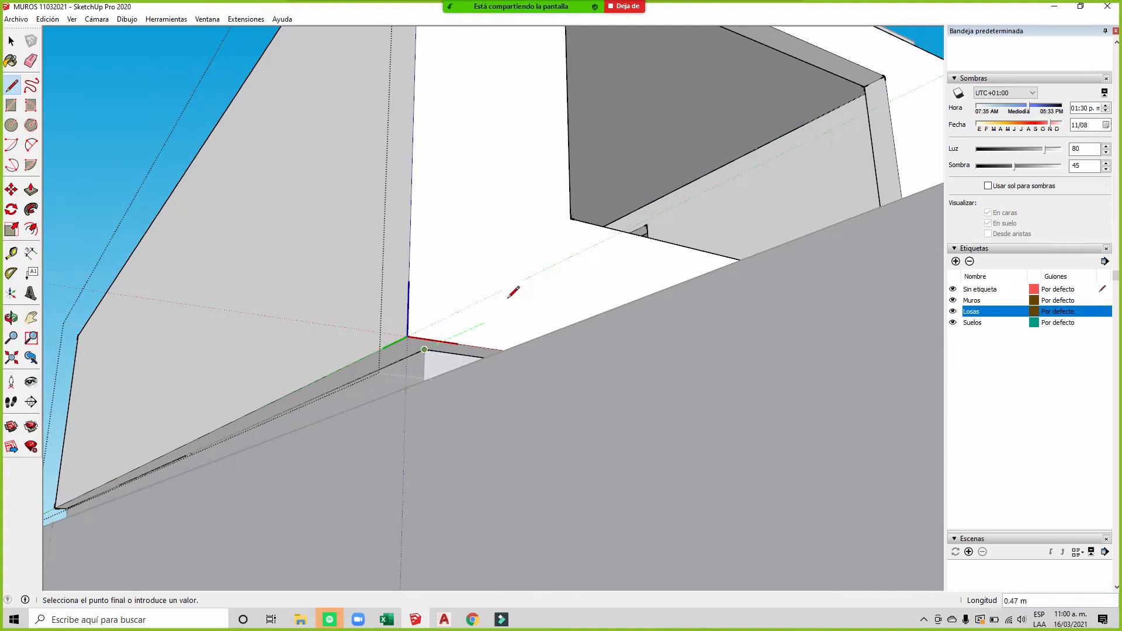
scroll(306, 308, "down", 2)
mouse_move(306, 308)
middle_mouse_down()
mouse_move(383, 371)
mouse_move(374, 291)
mouse_move(345, 316)
middle_mouse_up()
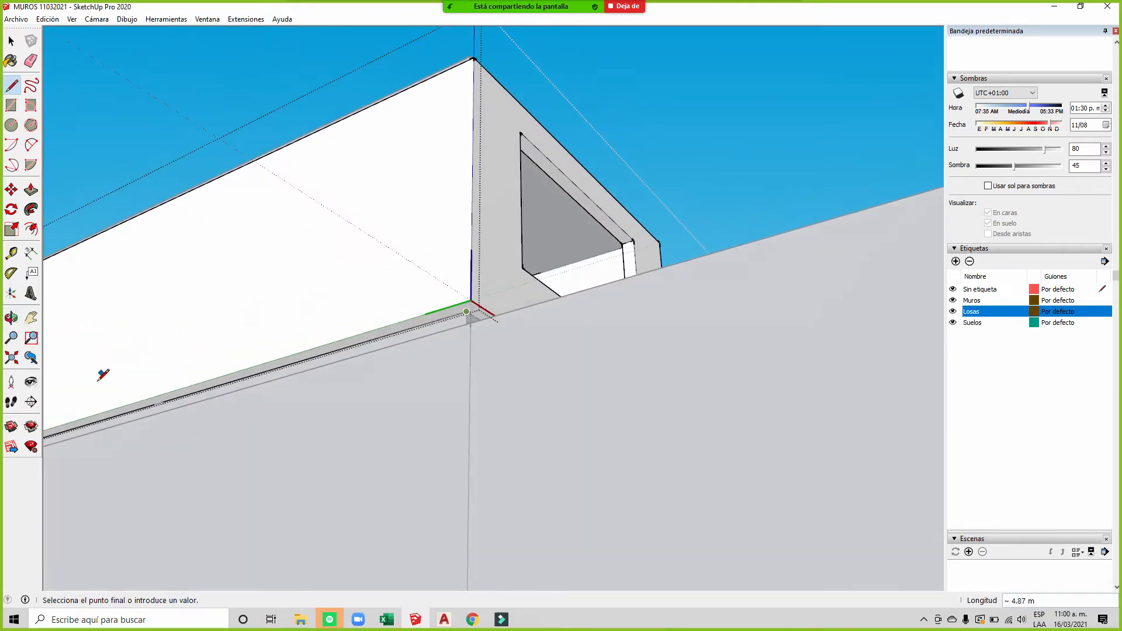
scroll(128, 428, "up", 5)
middle_click_drag(128, 429, 245, 402)
scroll(263, 390, "up", 1)
scroll(250, 345, "up", 2)
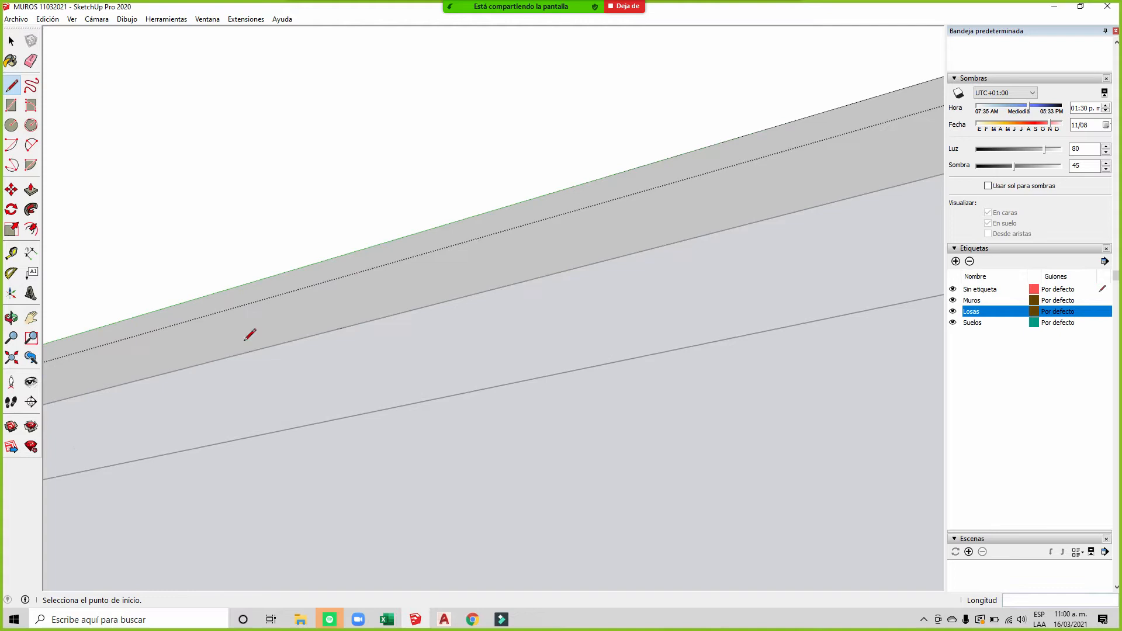
scroll(434, 362, "down", 3)
key("l")
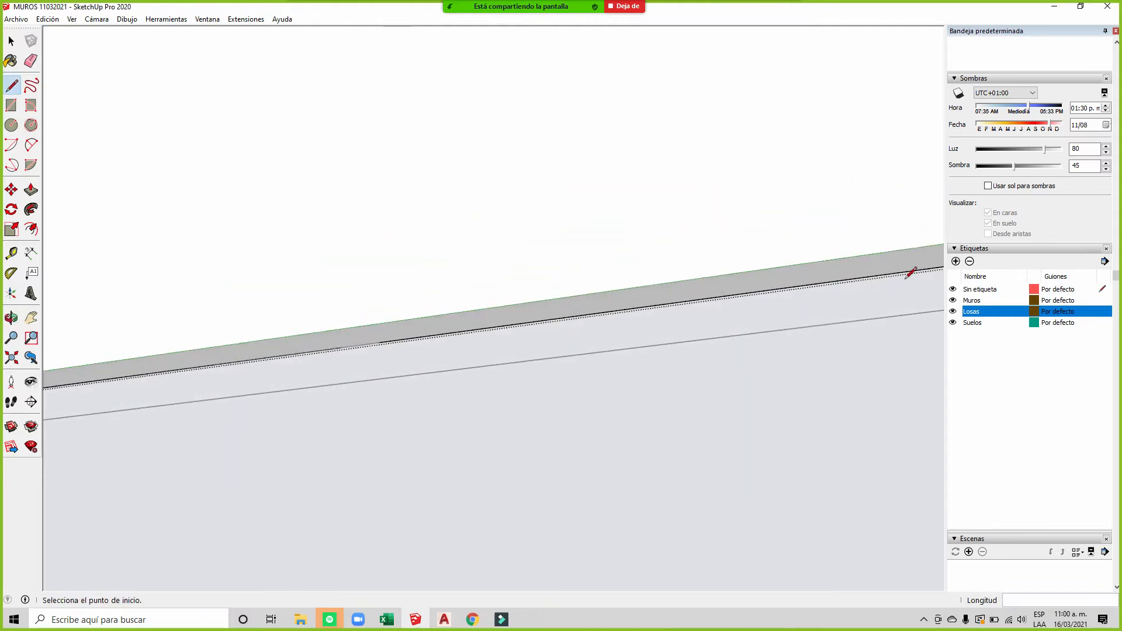
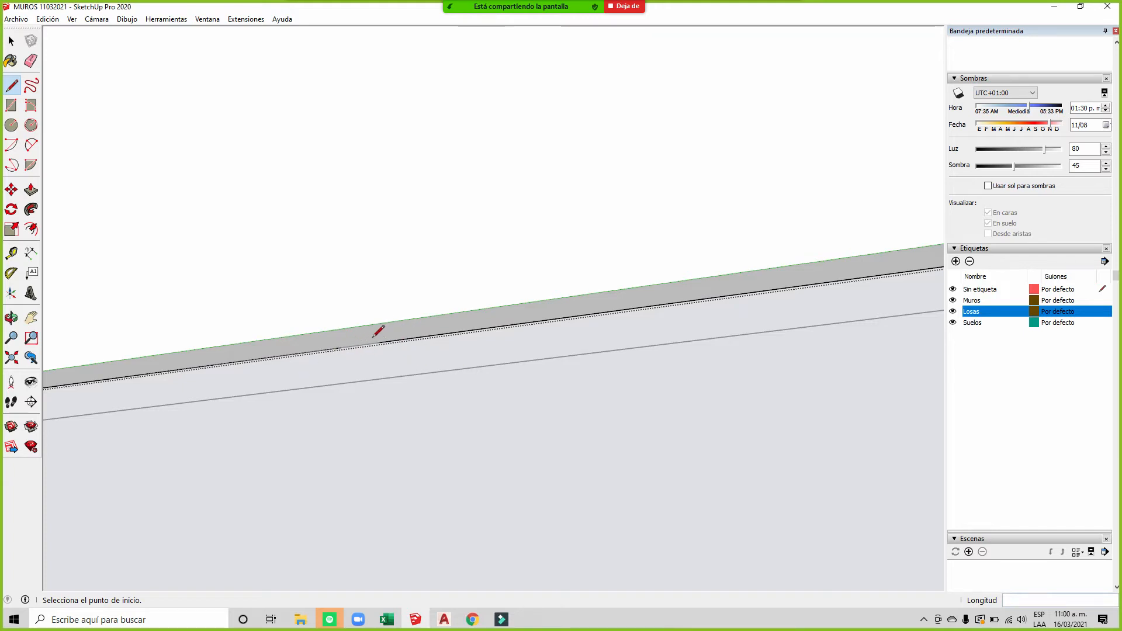
Step: Try again to trace the inner edge of the side wall's underside from its front corner towards the rear
middle_click_drag(353, 343, 107, 369)
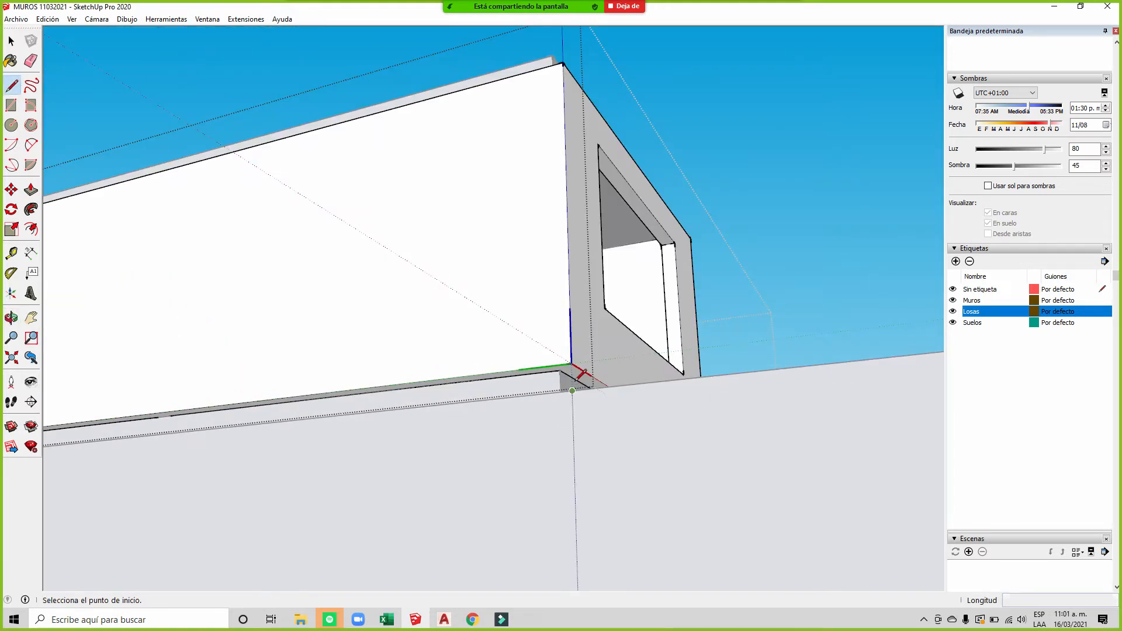
scroll(573, 390, "up", 2)
scroll(804, 321, "down", 3)
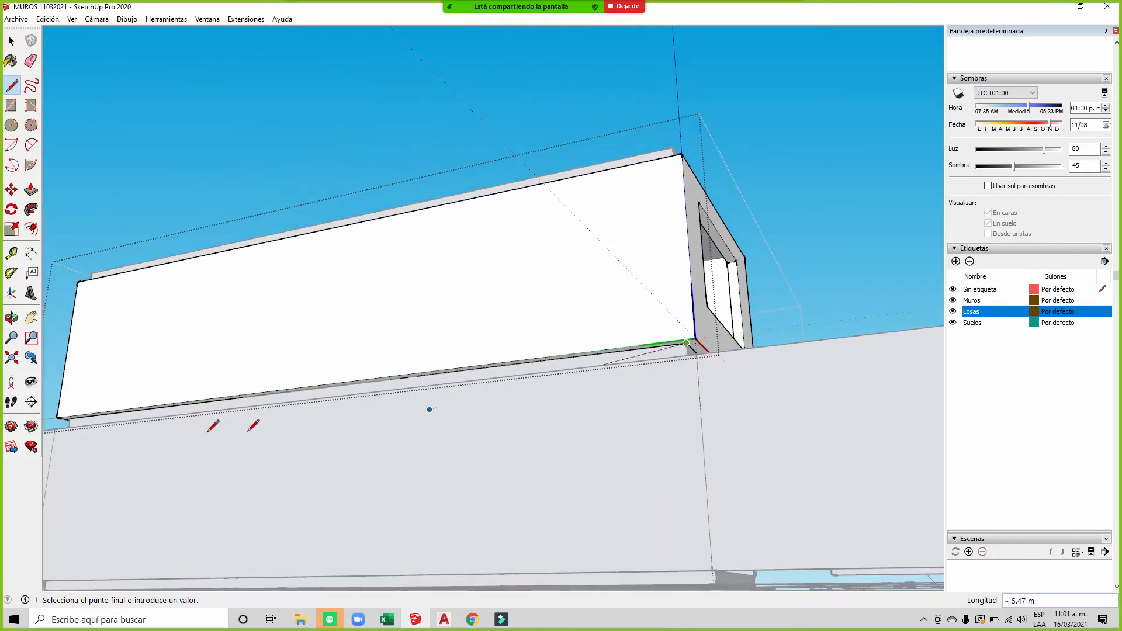
scroll(73, 438, "up", 1)
middle_click_drag(106, 396, 358, 359)
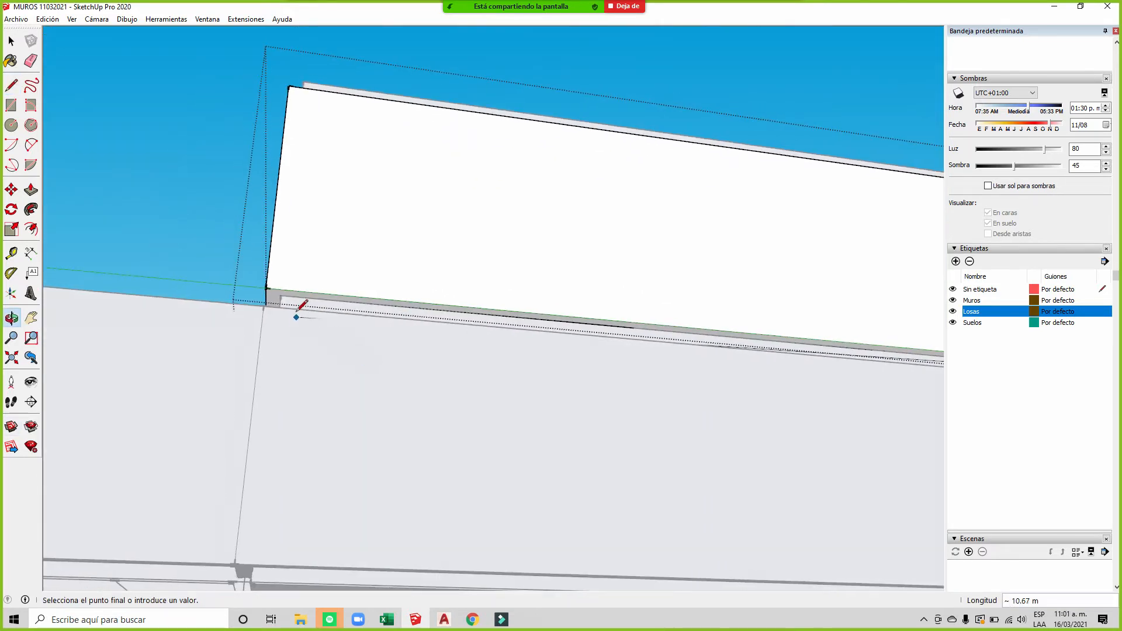
middle_click_drag(104, 290, 354, 379)
scroll(556, 307, "up", 1)
scroll(426, 289, "up", 1)
middle_click_drag(427, 288, 454, 366)
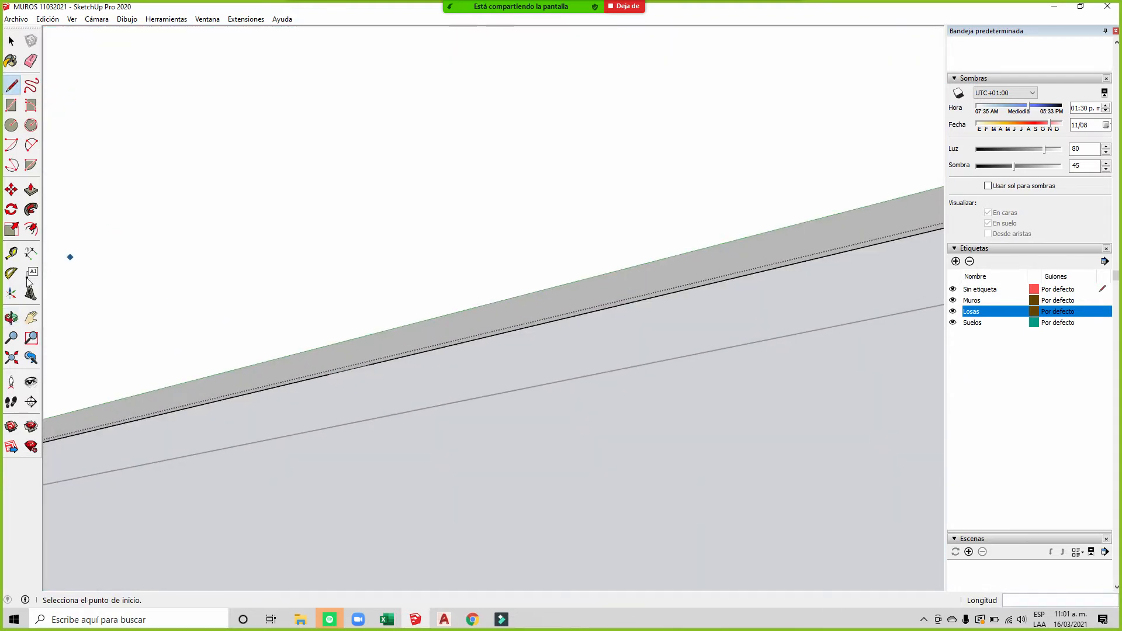
Step: Draw a line about 10.85 m long along the underside of the side wall, ending at the wall's far corner
scroll(158, 228, "down", 5)
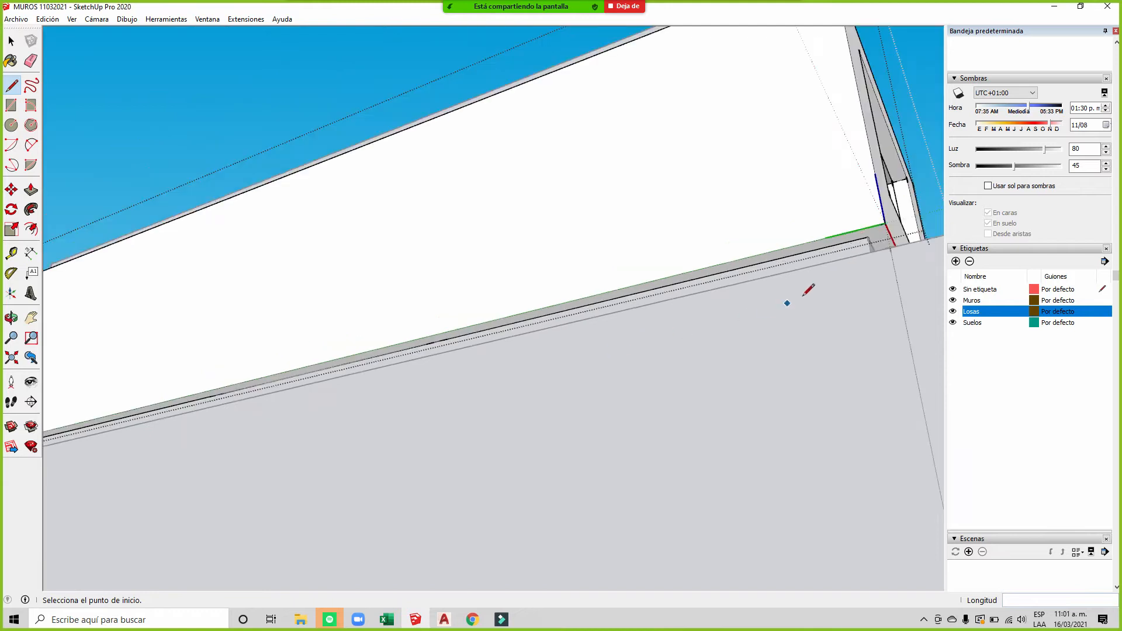
scroll(572, 301, "down", 2)
middle_click_drag(108, 328, 465, 345)
left_click(589, 67)
scroll(227, 285, "up", 5)
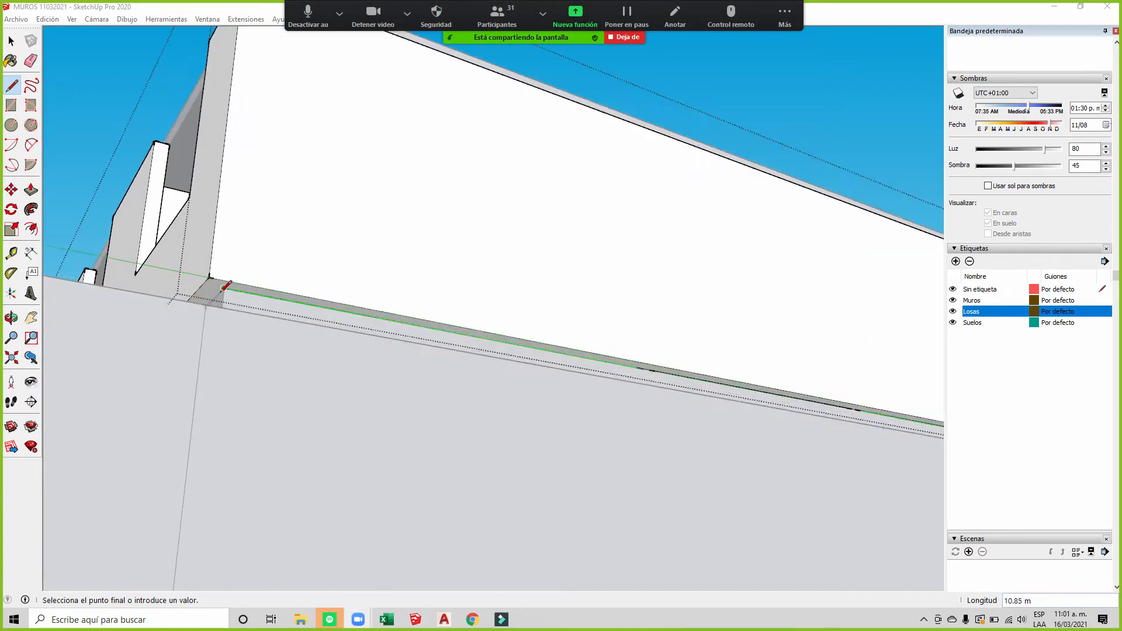
left_click(226, 285)
middle_click_drag(178, 311, 384, 398)
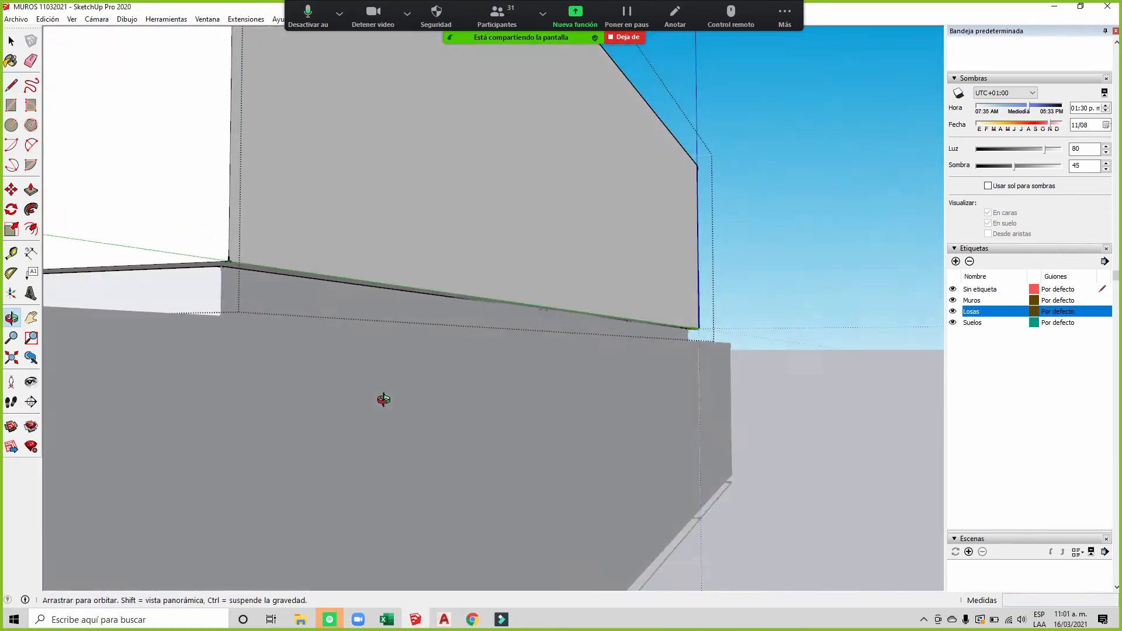
Step: Draw a line 7.70 m long along the inner underside edge of the rear wall to the opposite corner
scroll(427, 369, "down", 5)
middle_click_drag(207, 325, 516, 301)
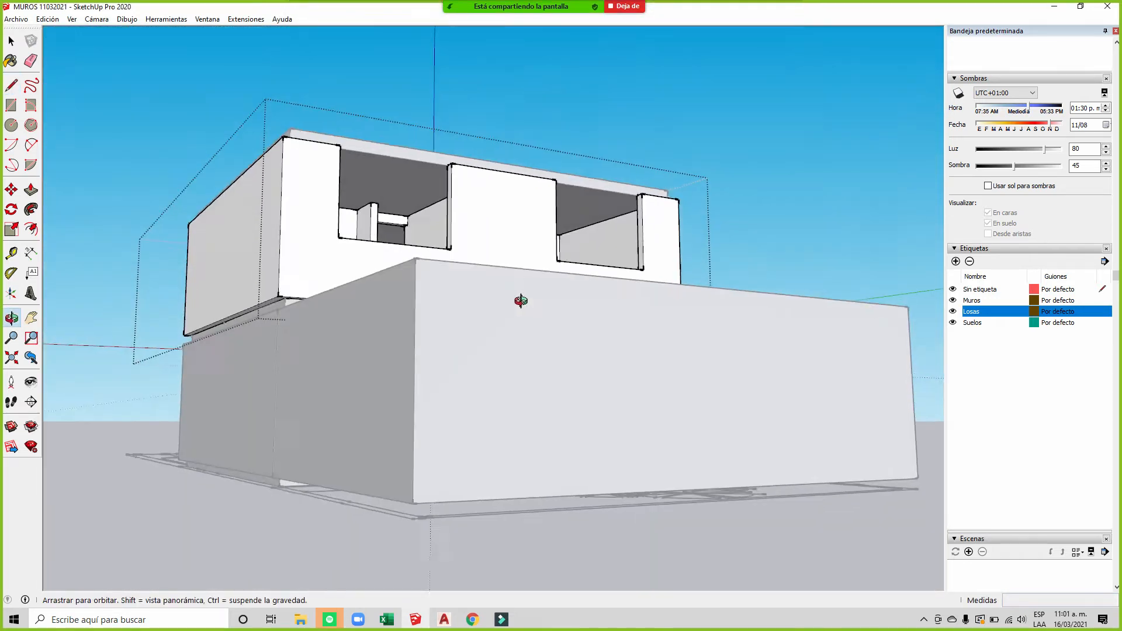
scroll(336, 286, "up", 5)
scroll(347, 298, "up", 2)
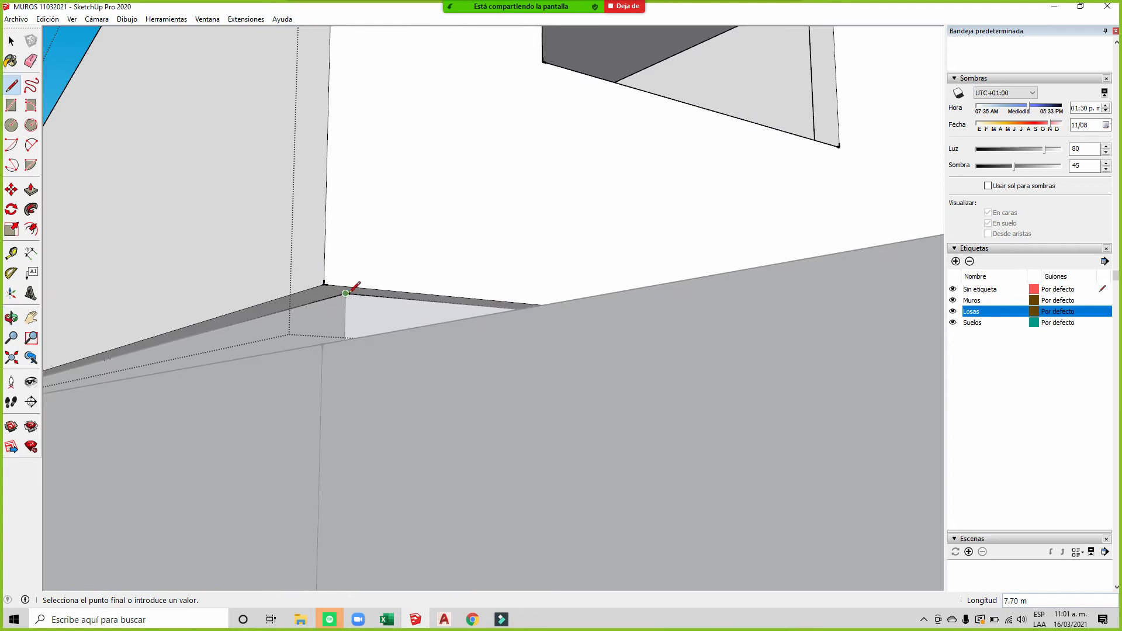
left_click(346, 293)
Step: Continue the line 6.85 m along the opposite side wall's underside, then trace around the pillars beside the balcony opening
middle_click_drag(501, 333, 538, 273)
scroll(532, 276, "up", 3)
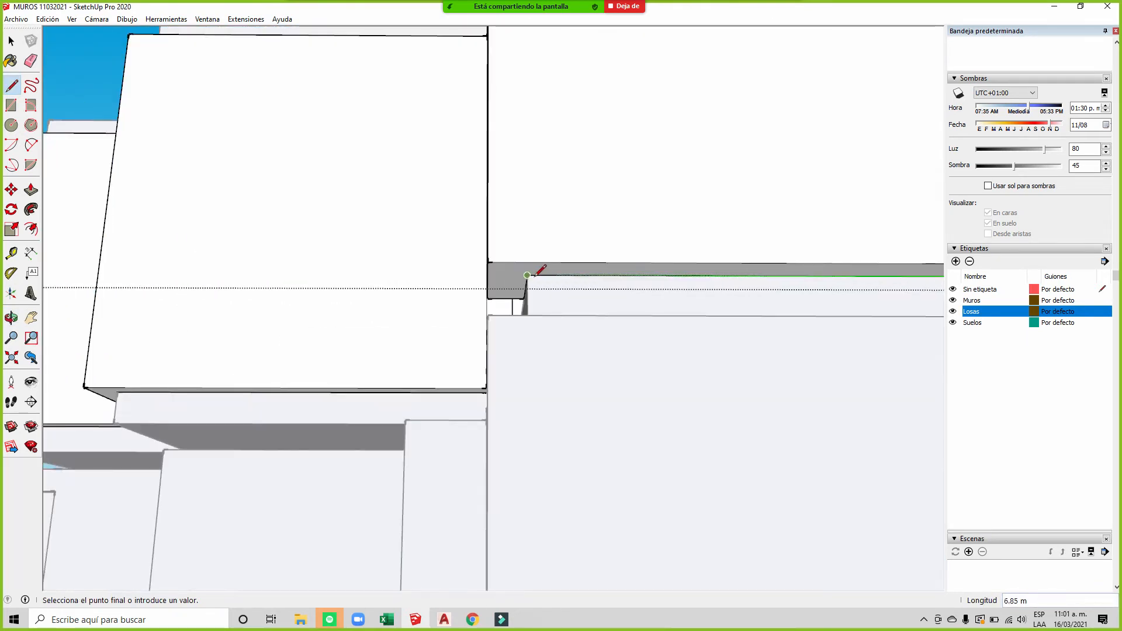
mouse_move(471, 283)
middle_mouse_down()
mouse_move(567, 283)
mouse_move(358, 351)
mouse_move(664, 380)
mouse_move(687, 330)
middle_mouse_up()
scroll(685, 330, "up", 2)
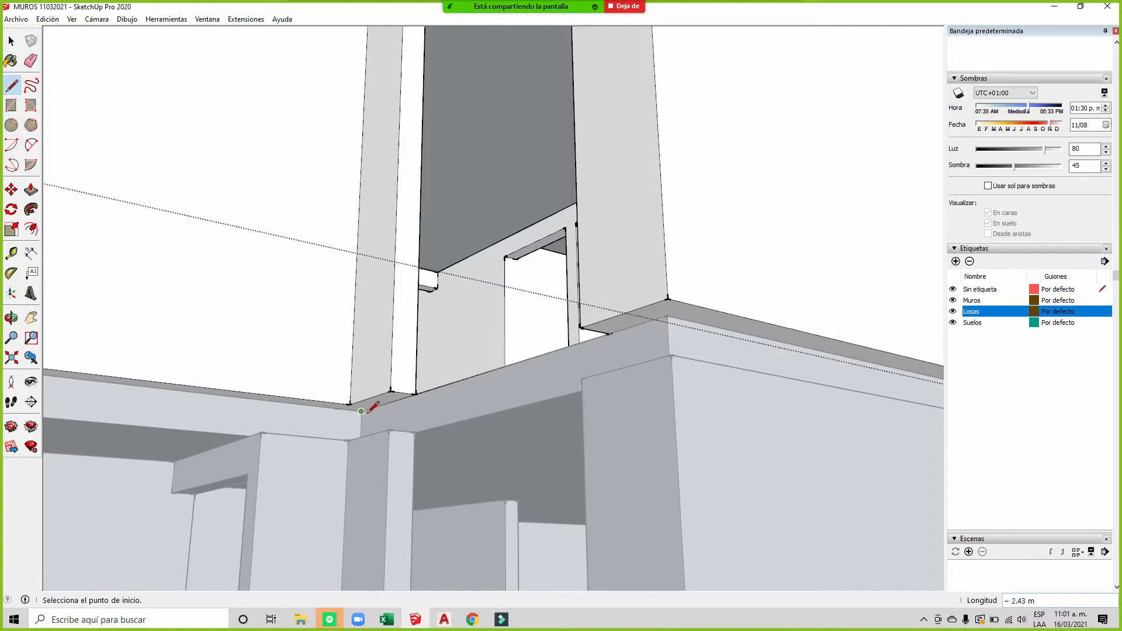
Step: Trace the stepped front walls' inner underside edges with 2.50 m and 1.50 m segments, continuing to the large-window wall's corner
scroll(608, 373, "down", 2)
scroll(310, 370, "up", 2)
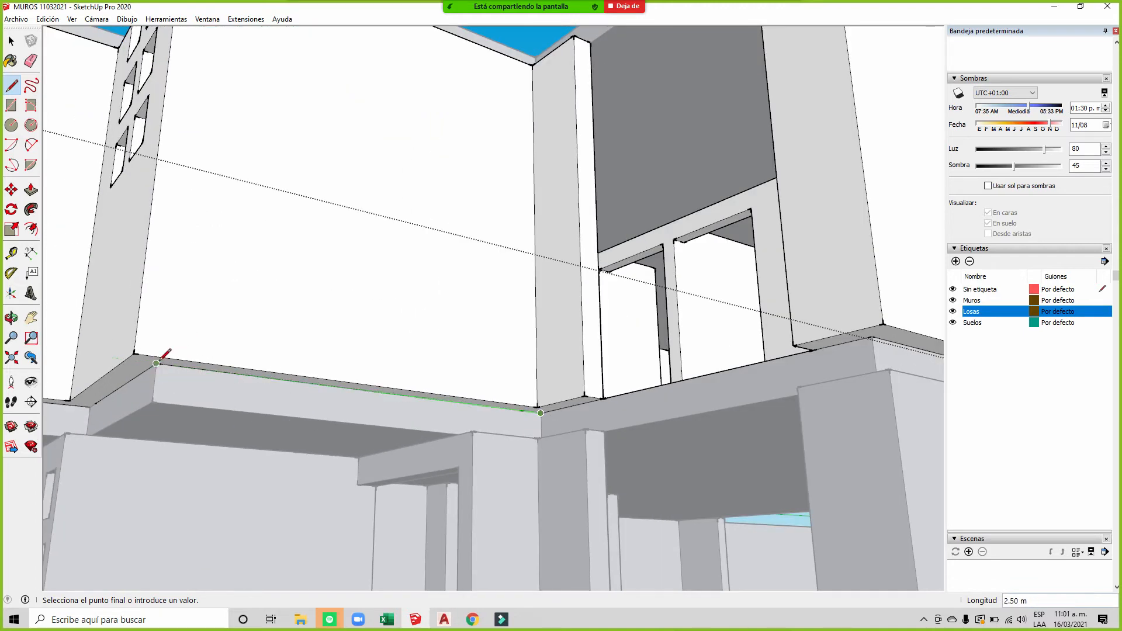
scroll(228, 371, "down", 2)
scroll(171, 389, "up", 2)
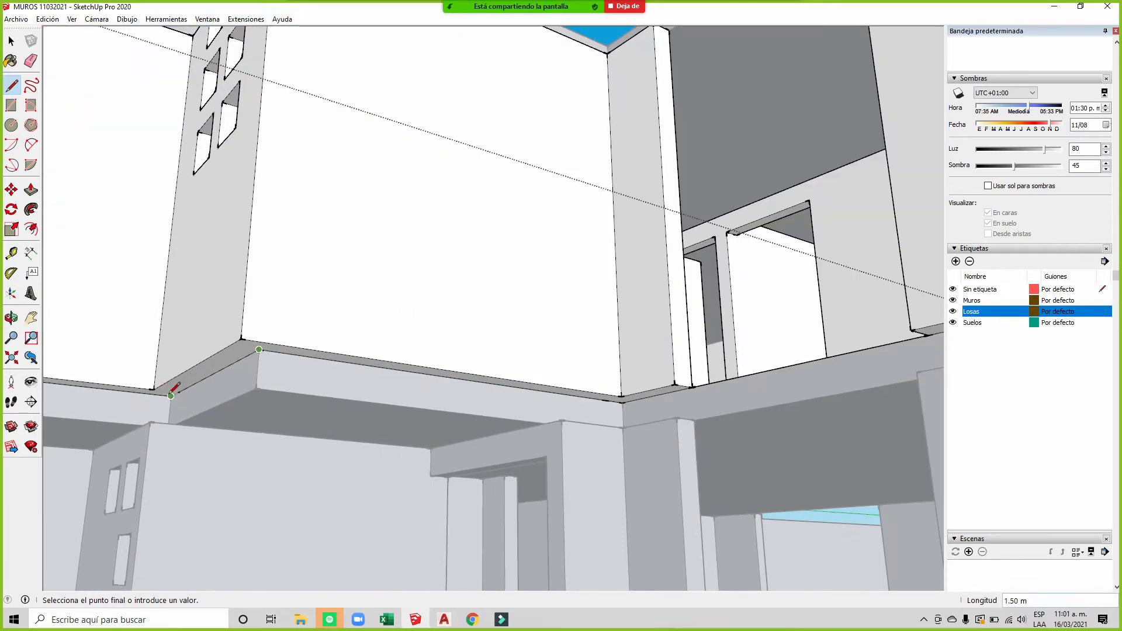
left_click(171, 396)
scroll(562, 373, "down", 3)
scroll(142, 356, "up", 2)
left_click(134, 361)
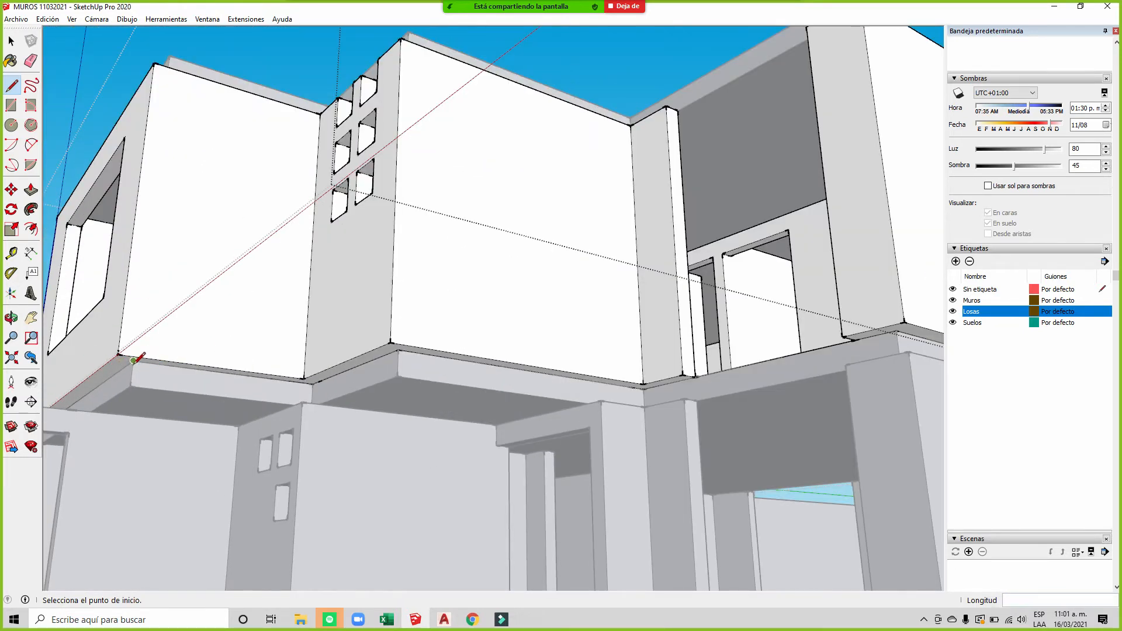
Step: Close the underside outline with a line about 3.8 m long beneath the large-window wall, ending at the side wall's front corner
scroll(118, 308, "up", 4)
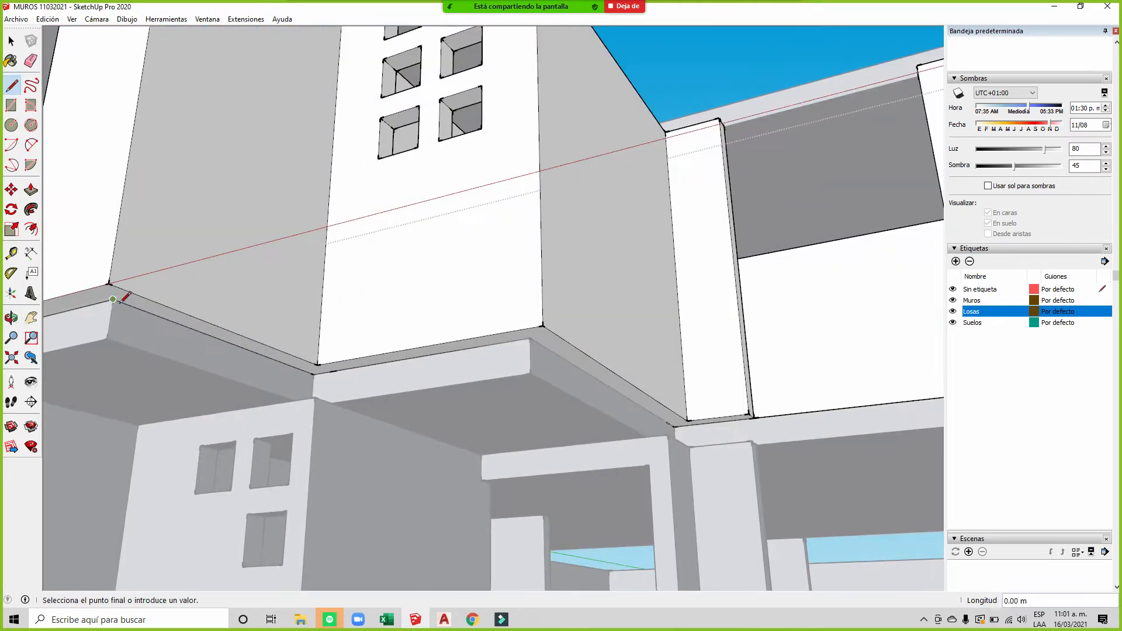
scroll(397, 362, "down", 2)
middle_click_drag(198, 342, 125, 422)
scroll(329, 402, "down", 2)
middle_click_drag(329, 403, 584, 409)
scroll(414, 374, "up", 3)
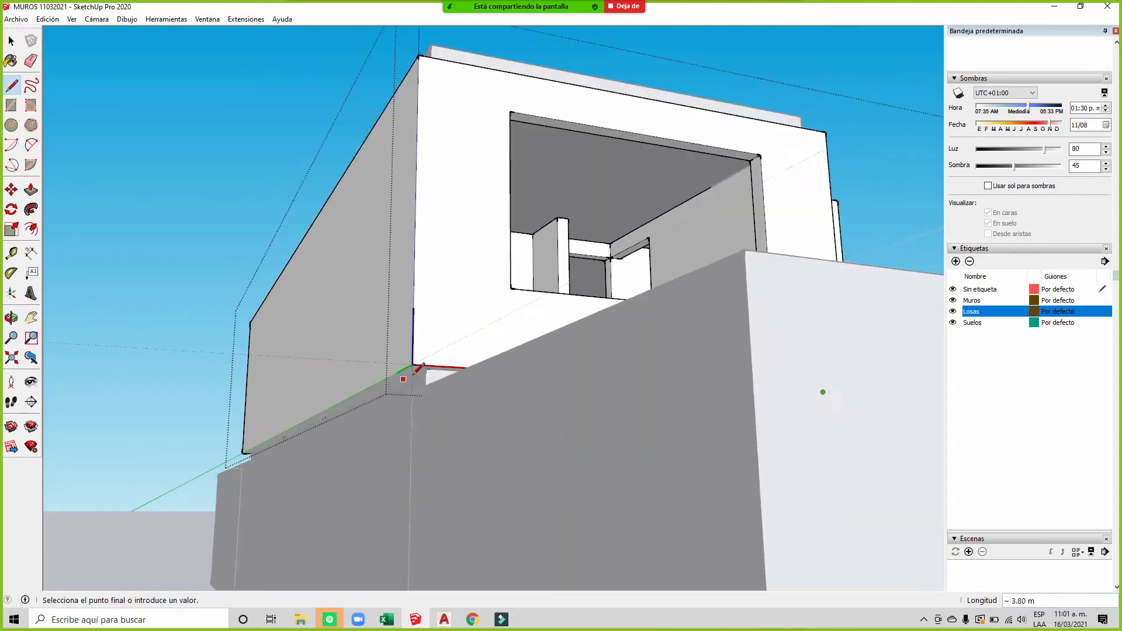
scroll(414, 370, "up", 2)
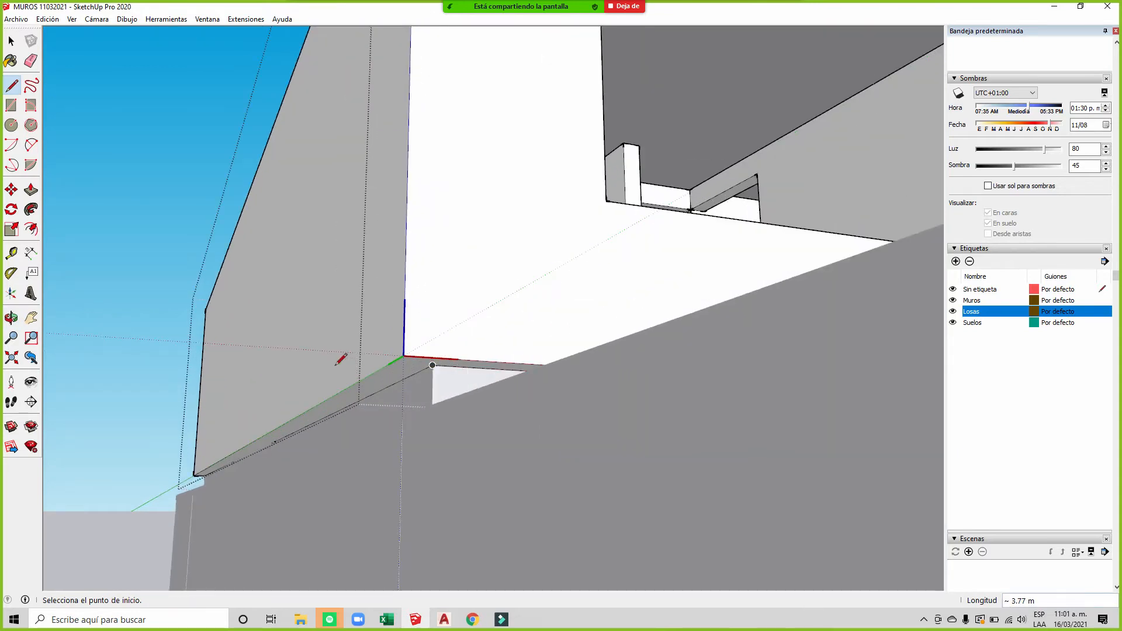
Step: Try to Push/Pull the upper walls' underside face down about 0.29 m over the slab edge
scroll(315, 346, "down", 5)
middle_click_drag(433, 321, 243, 341)
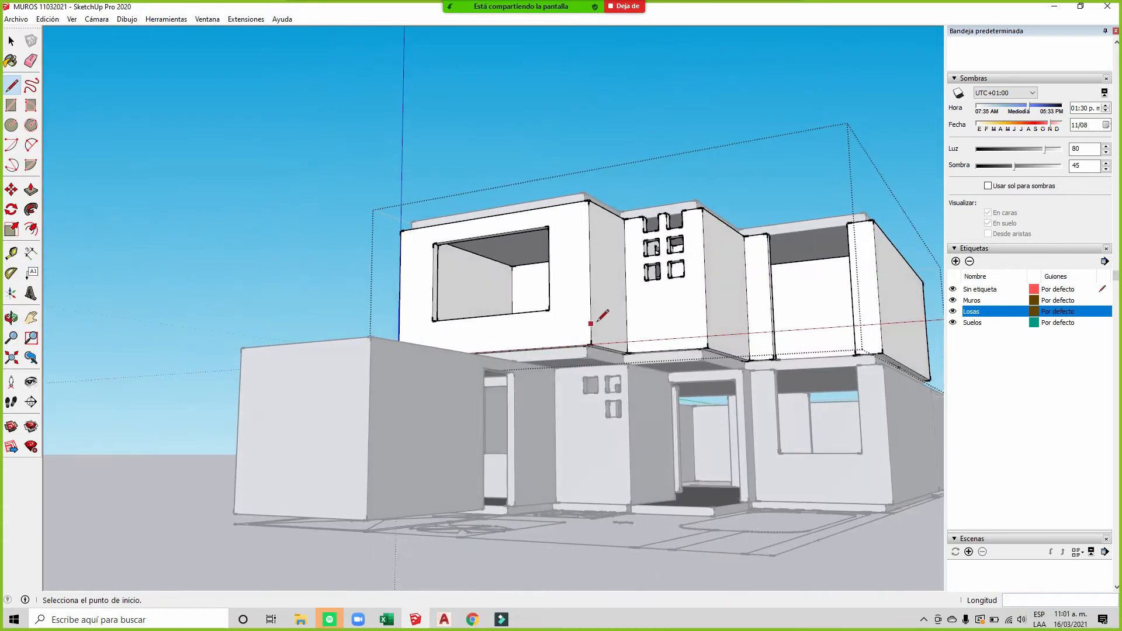
middle_click_drag(591, 324, 310, 321)
scroll(310, 320, "down", 2)
middle_click_drag(812, 391, 644, 316)
scroll(655, 338, "up", 3)
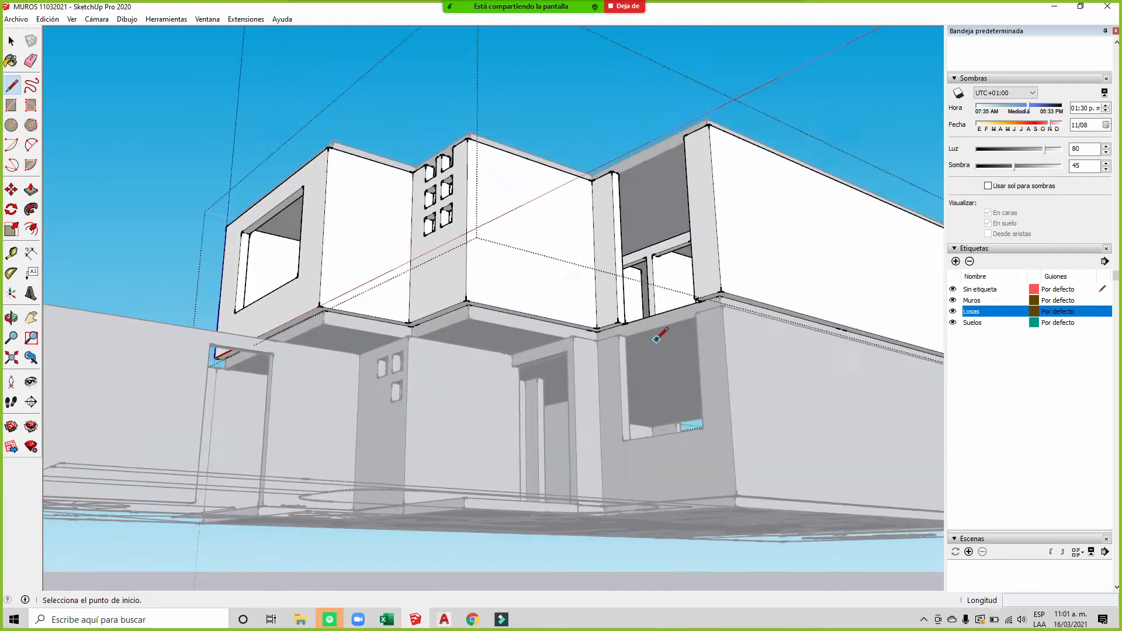
scroll(658, 338, "up", 2)
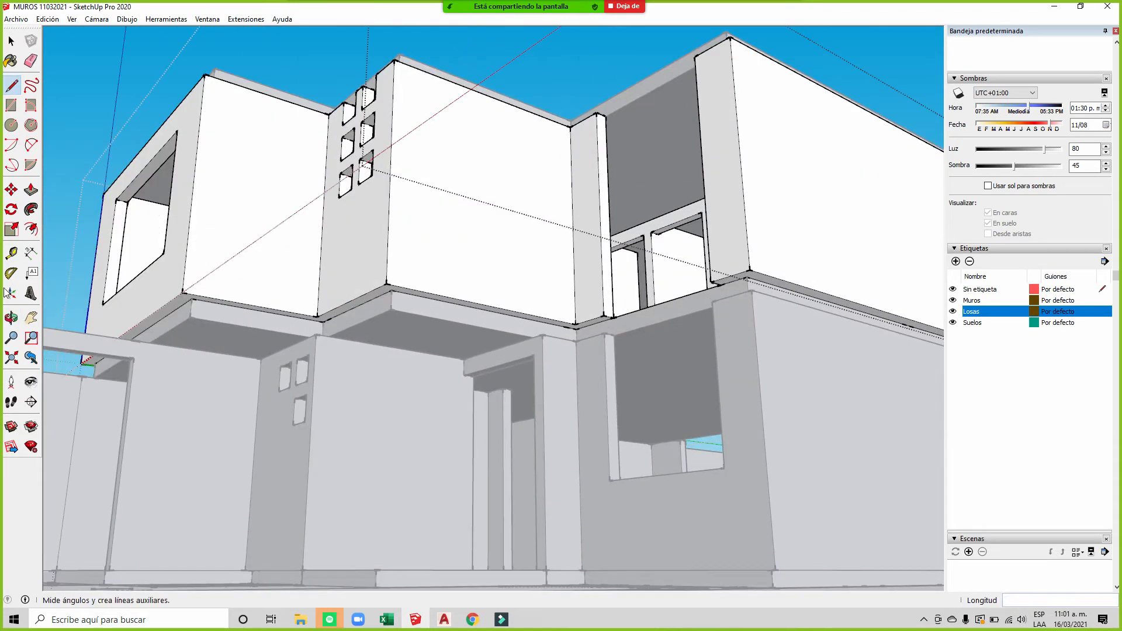
left_click(32, 190)
scroll(580, 332, "up", 4)
left_click(582, 330)
middle_click_drag(583, 331, 580, 428)
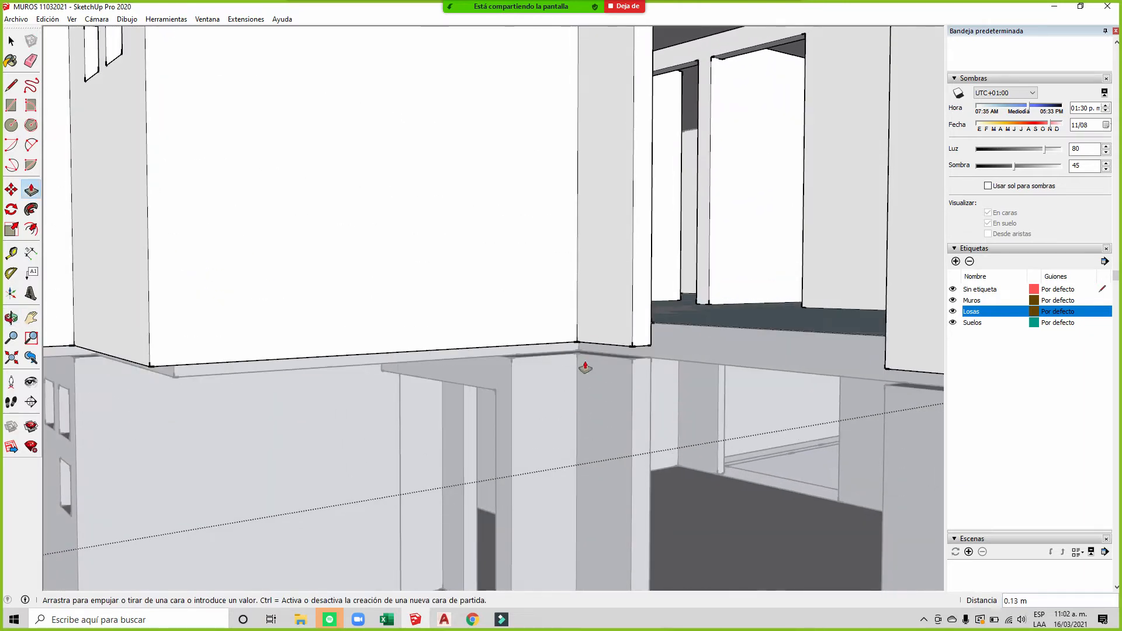
middle_click_drag(591, 325, 587, 400)
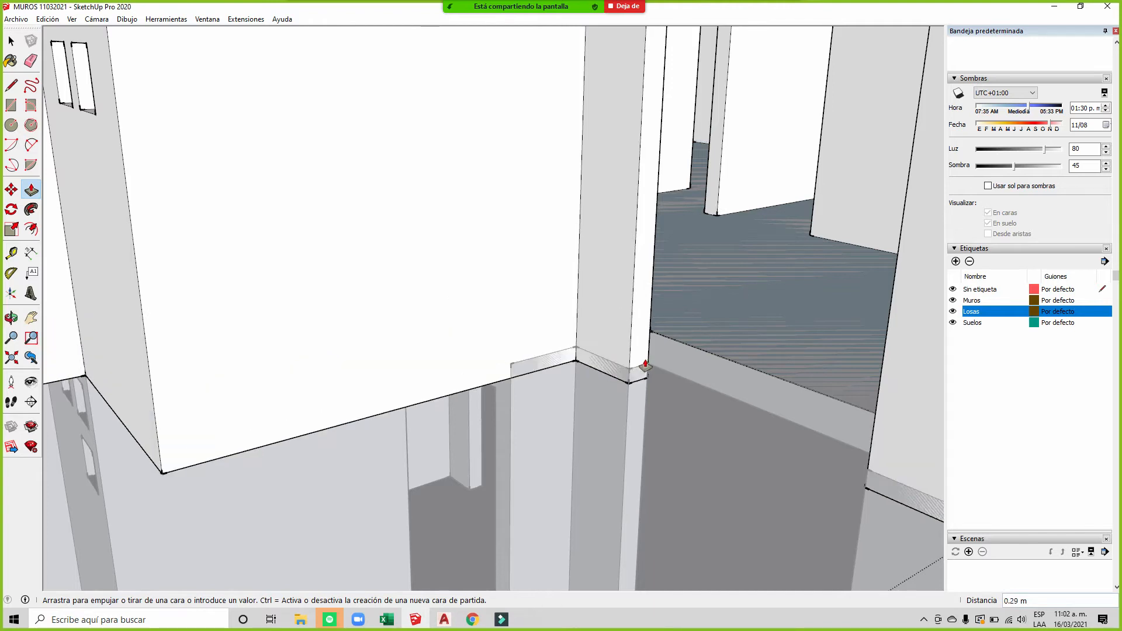
left_click(584, 358)
left_click(12, 42)
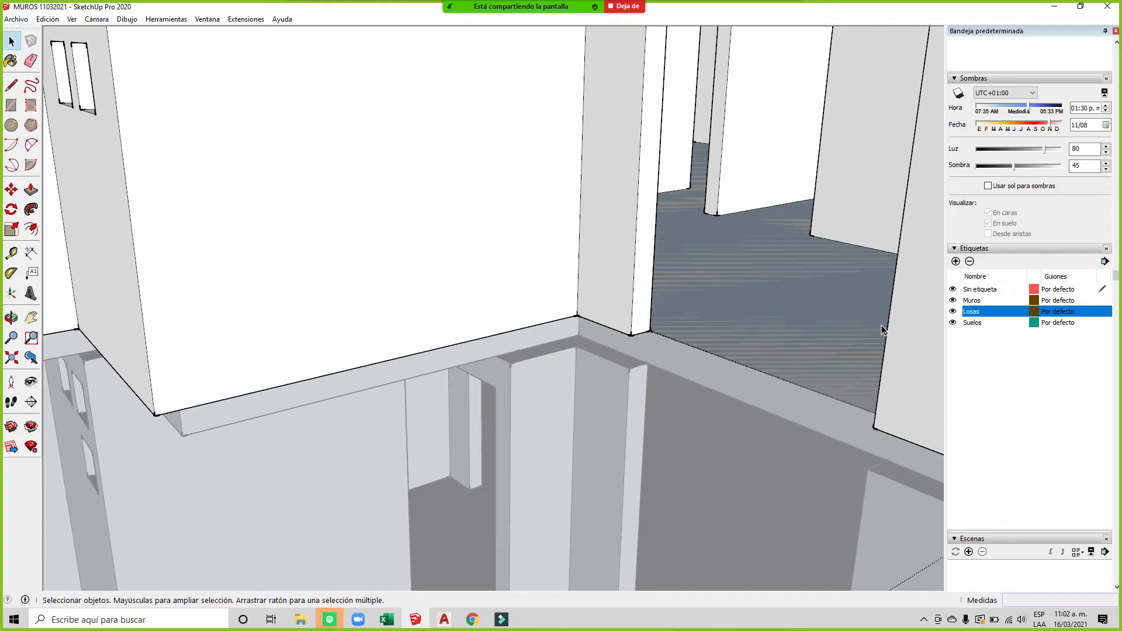
Step: Remove the extra face overlapping the slab inside the upper walls' outline
scroll(717, 226, "up", 3)
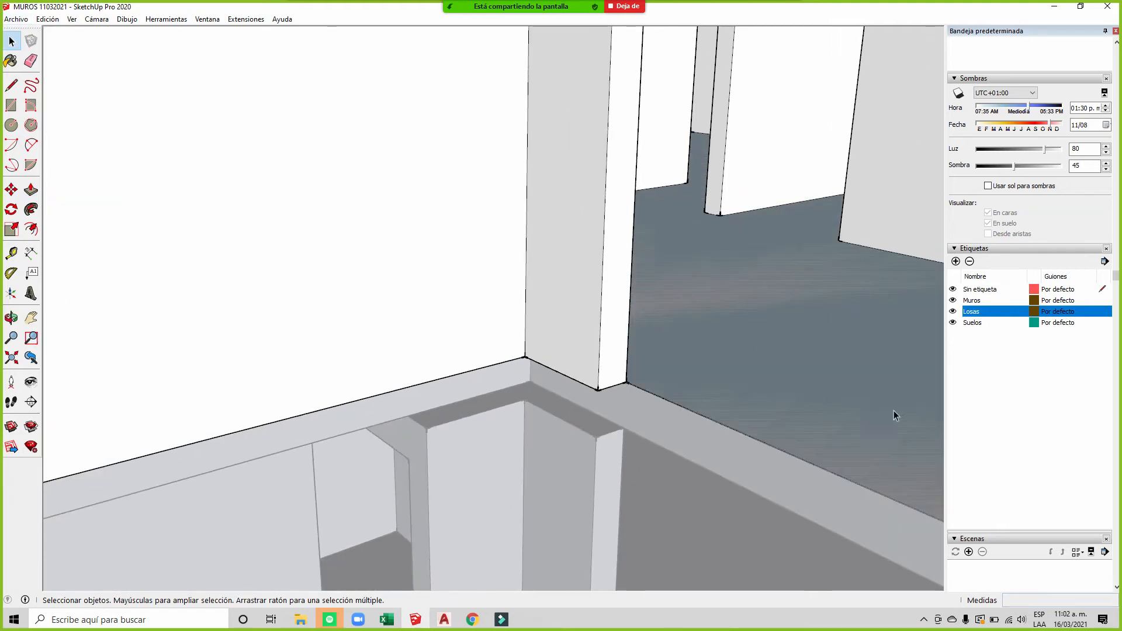
scroll(893, 411, "down", 8)
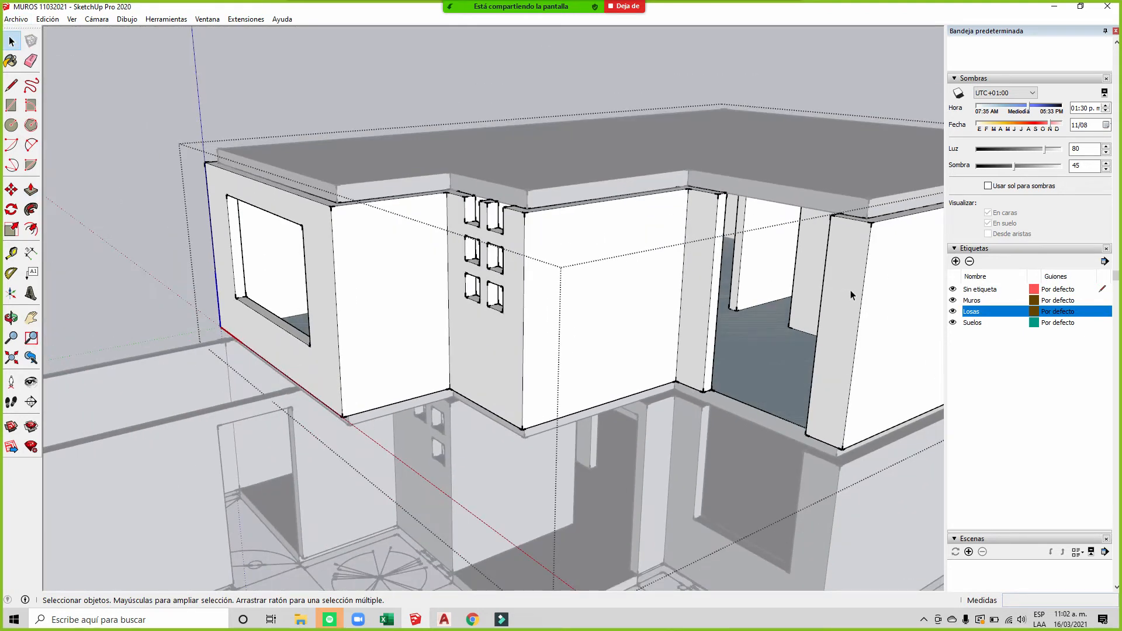
scroll(409, 258, "down", 5)
scroll(611, 295, "up", 5)
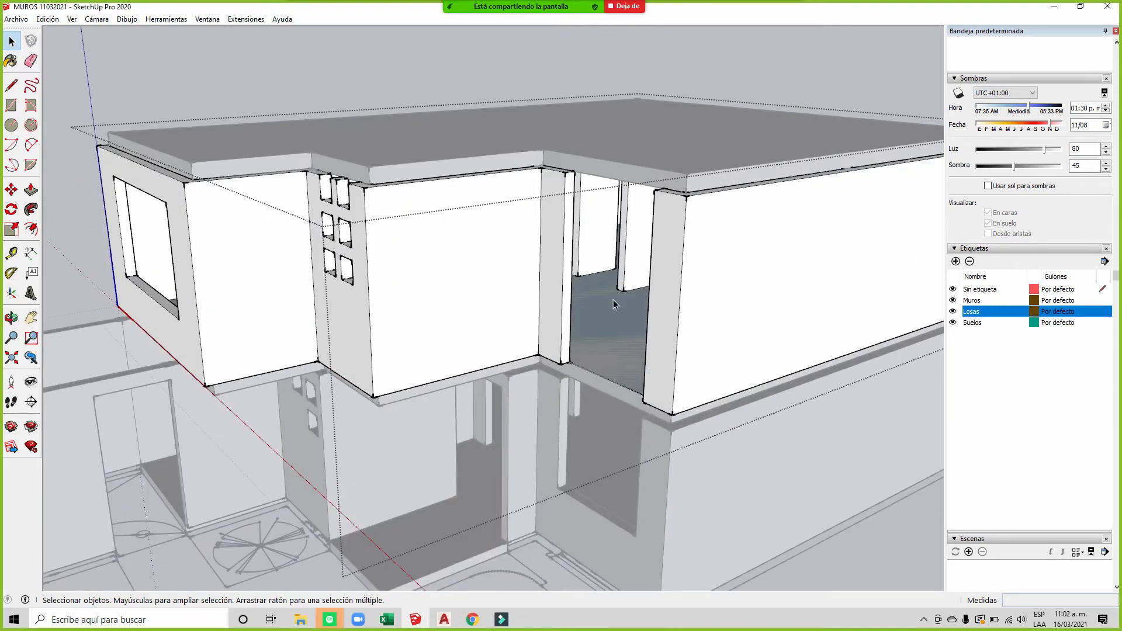
left_click(604, 335)
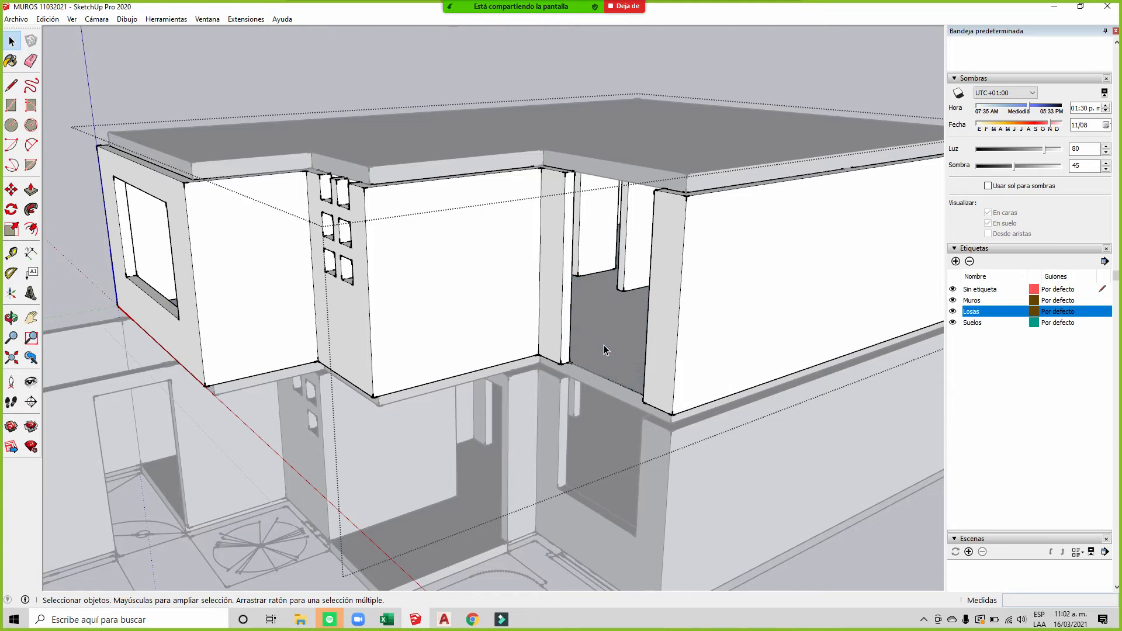
Step: Exit the upper-floor walls group and hide the Losas tag
scroll(629, 313, "down", 3)
left_click(405, 64)
scroll(554, 294, "down", 1)
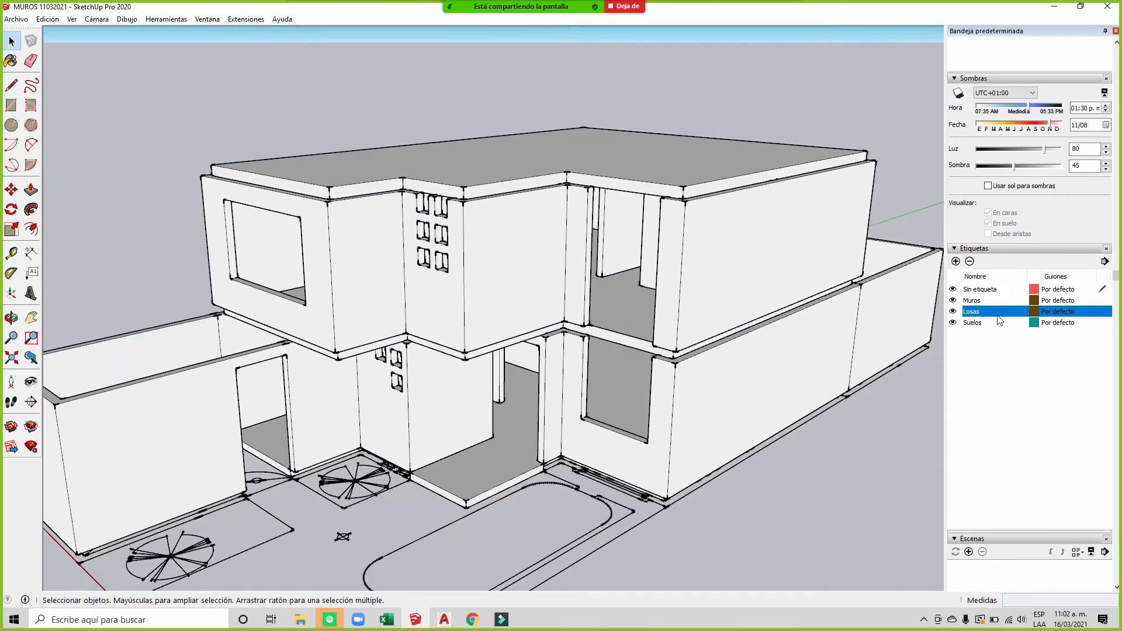
left_click(953, 312)
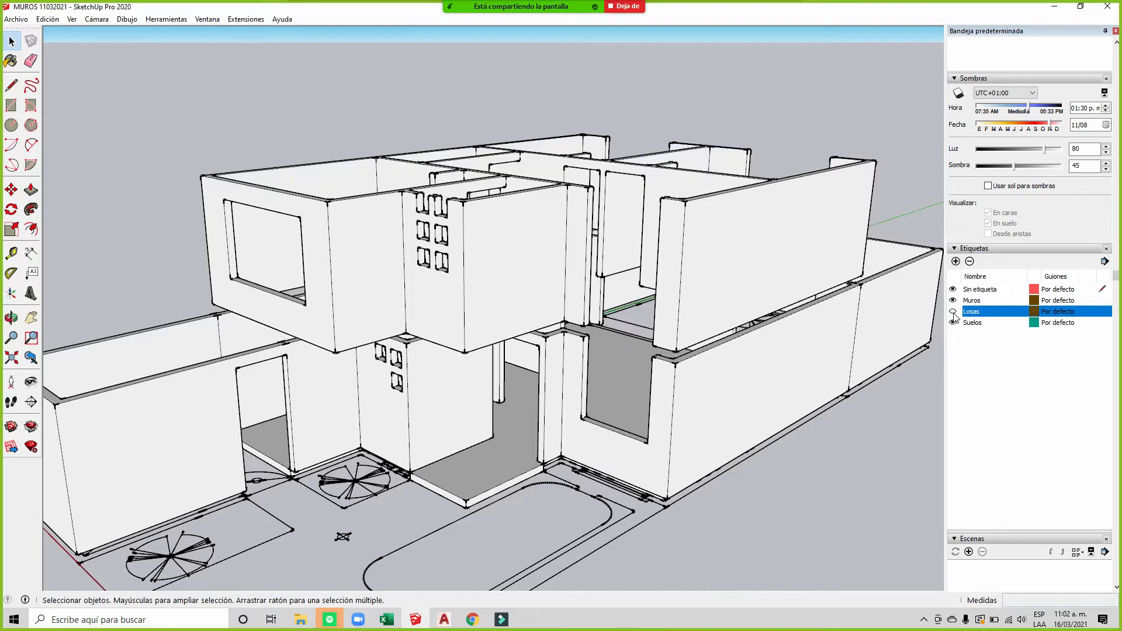
left_click(630, 69)
Step: Delete the ground-floor walls beneath the upper-floor walls
middle_click_drag(555, 311, 612, 175)
scroll(613, 176, "up", 5)
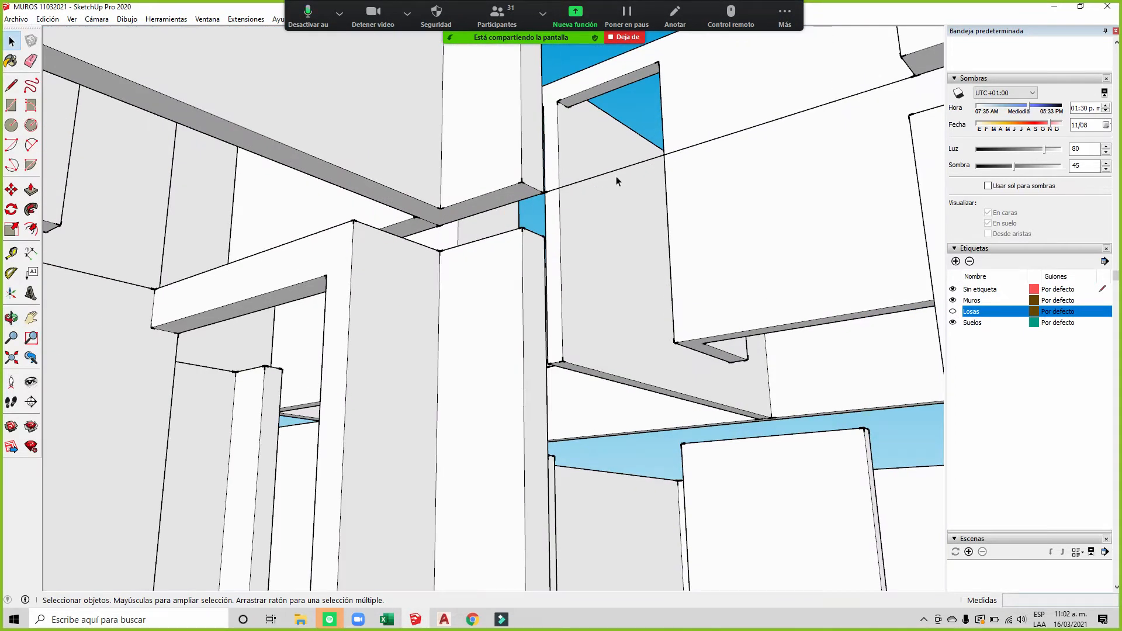
scroll(413, 234, "up", 2)
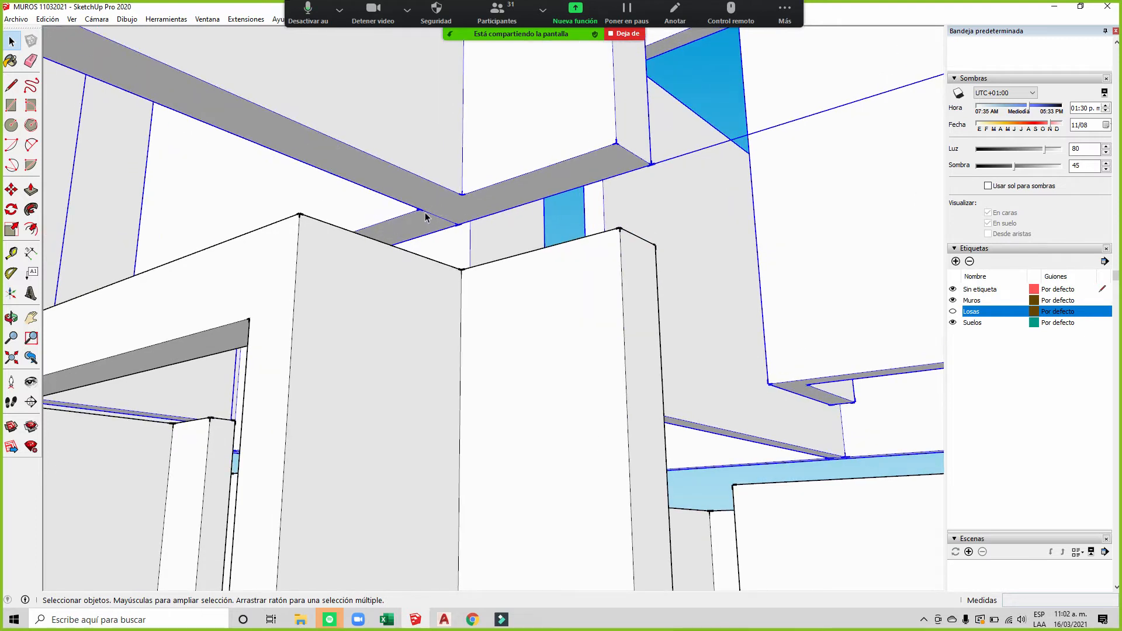
scroll(512, 299, "down", 2)
scroll(522, 223, "down", 4)
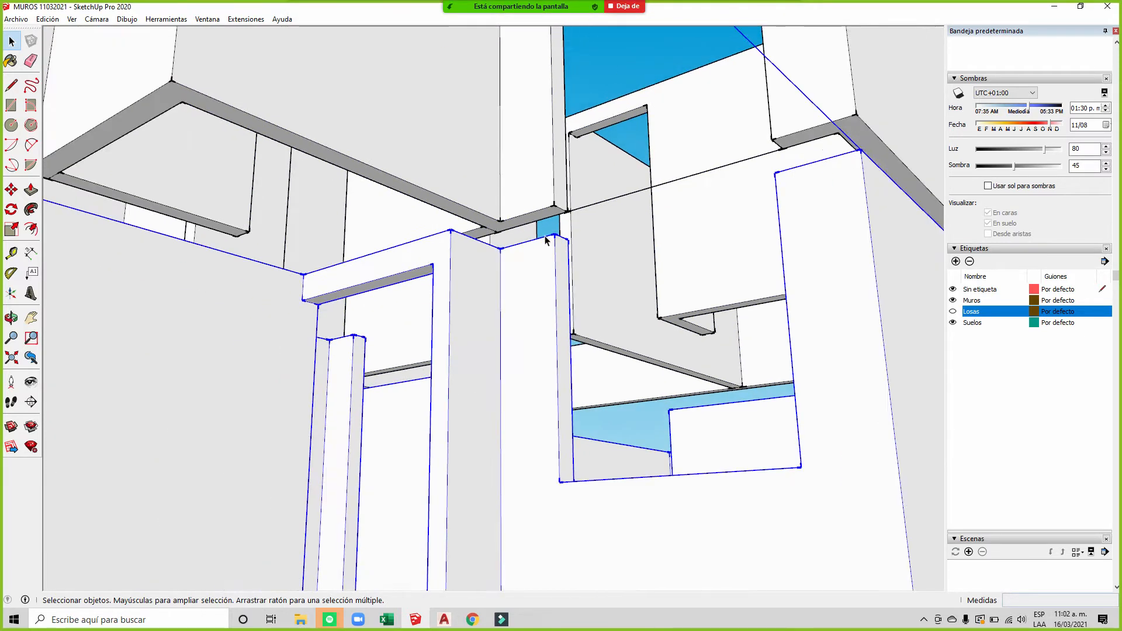
scroll(487, 253, "up", 2)
scroll(484, 257, "down", 5)
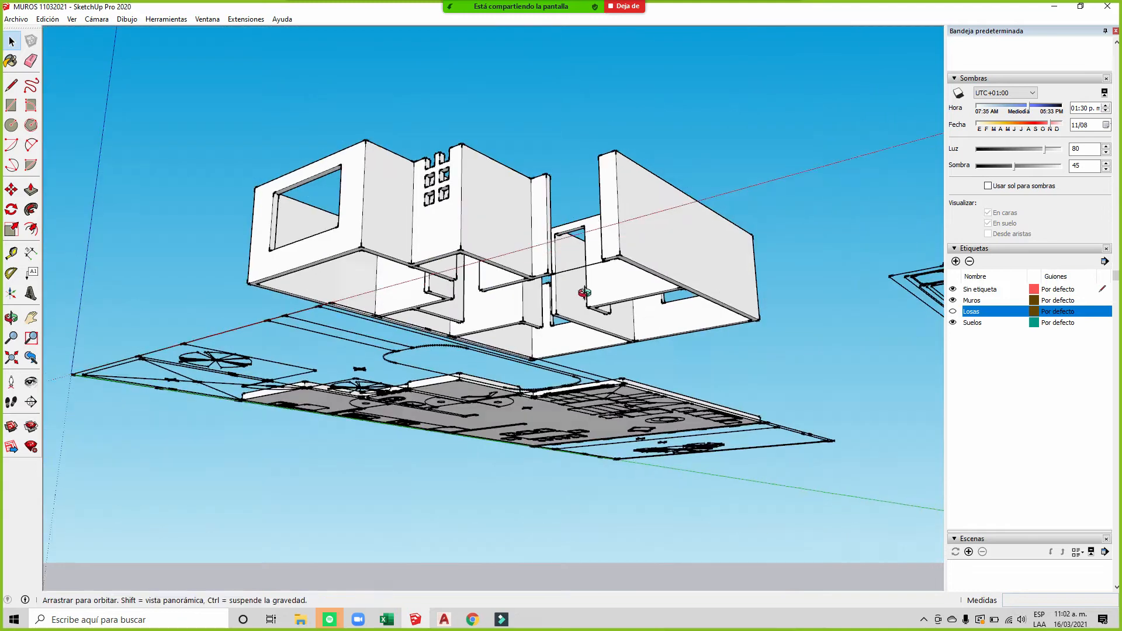
Step: Delete the ground-floor slab and the floor plan linework, isolating the upper-floor walls
middle_click_drag(584, 292, 694, 173)
scroll(562, 316, "up", 5)
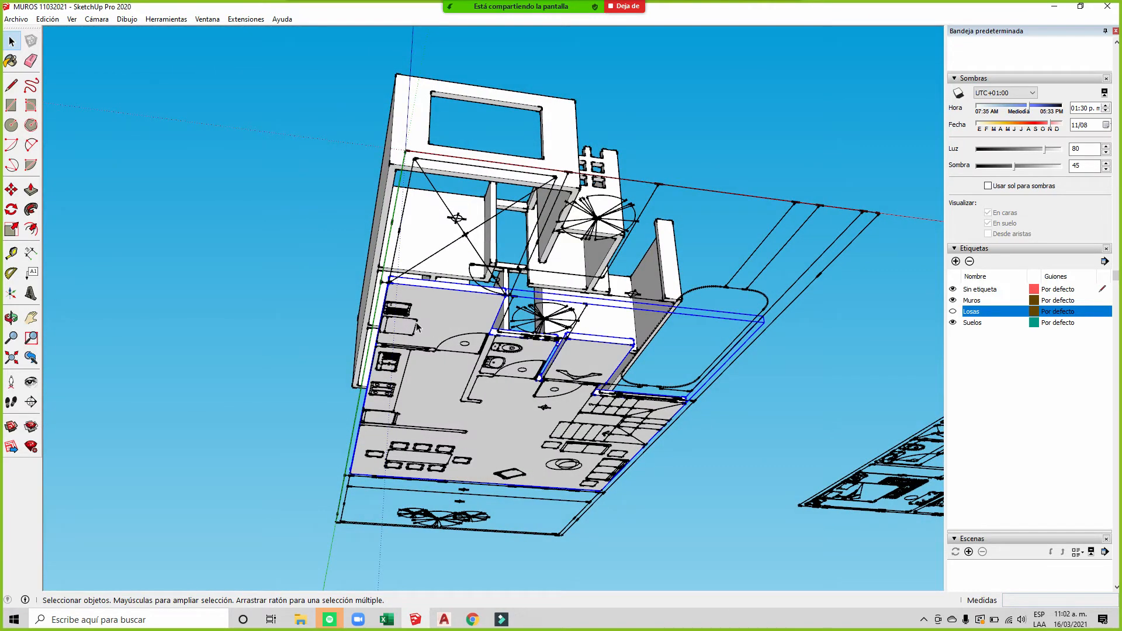
key("Delete")
triple_click(783, 203)
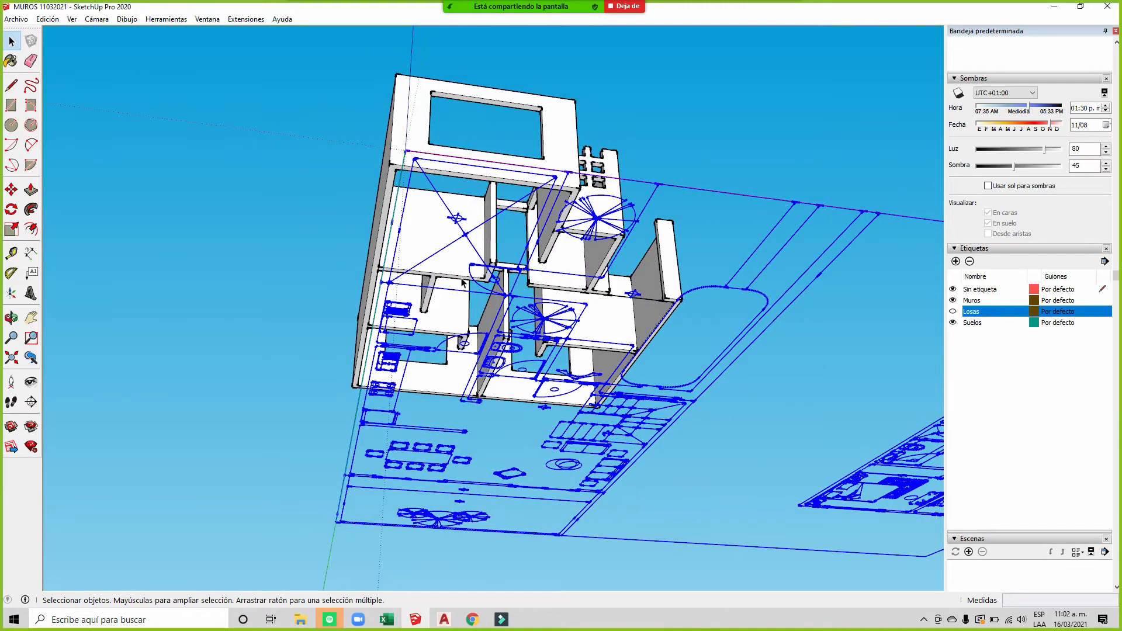
key("Delete")
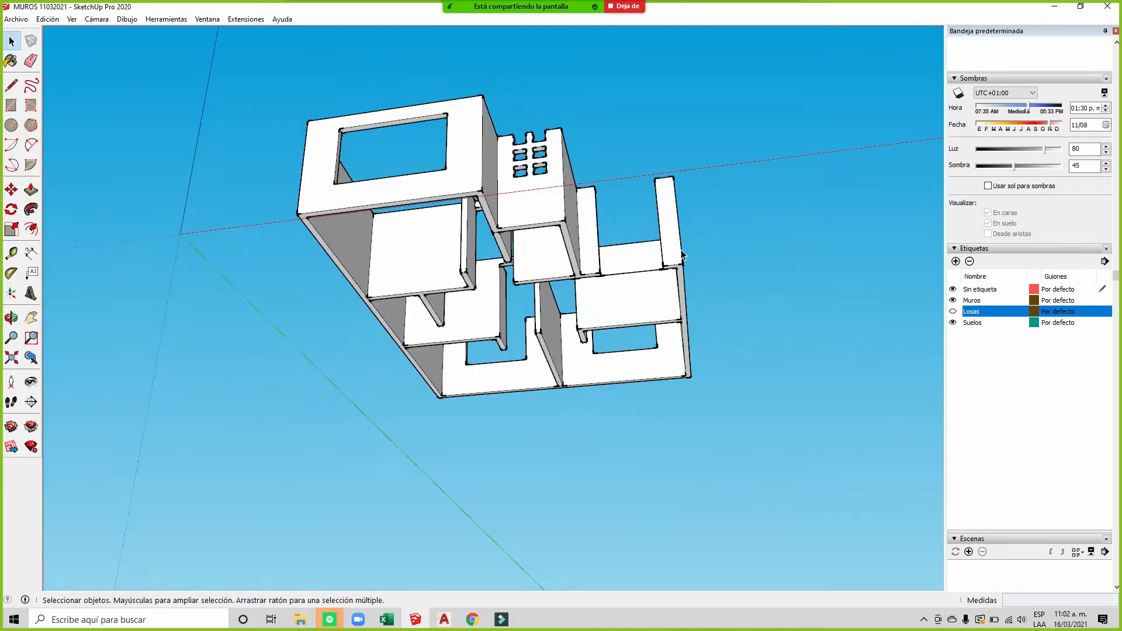
Step: Inspect the underside of the isolated upper-floor walls and open their group for editing
scroll(701, 257, "up", 3)
middle_click_drag(723, 267, 467, 140)
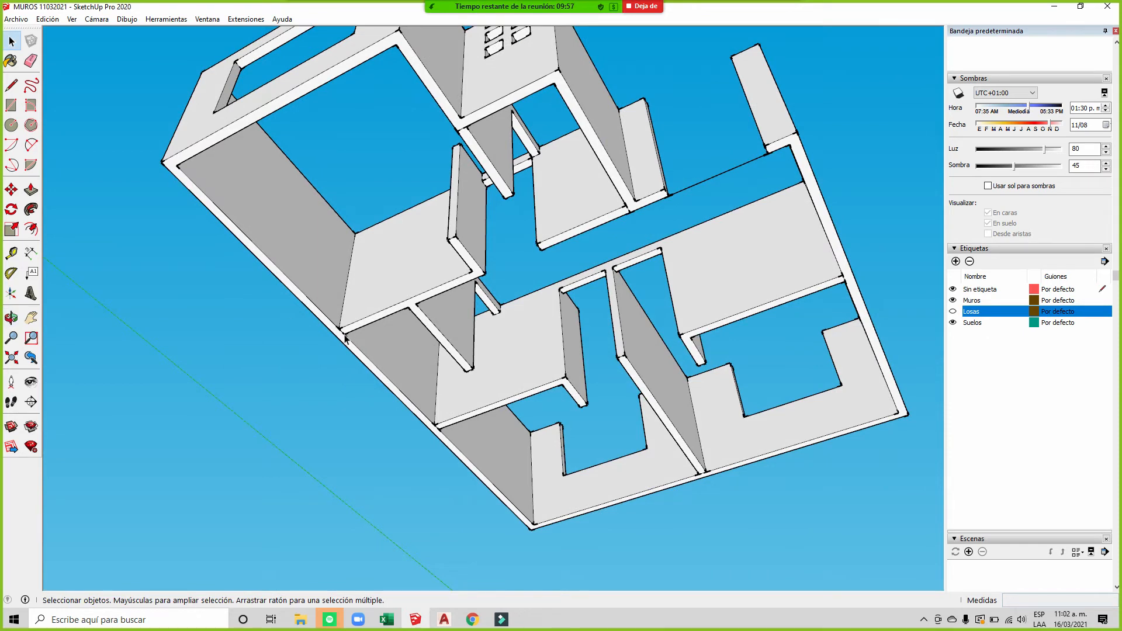
scroll(345, 338, "up", 5)
scroll(346, 329, "down", 3)
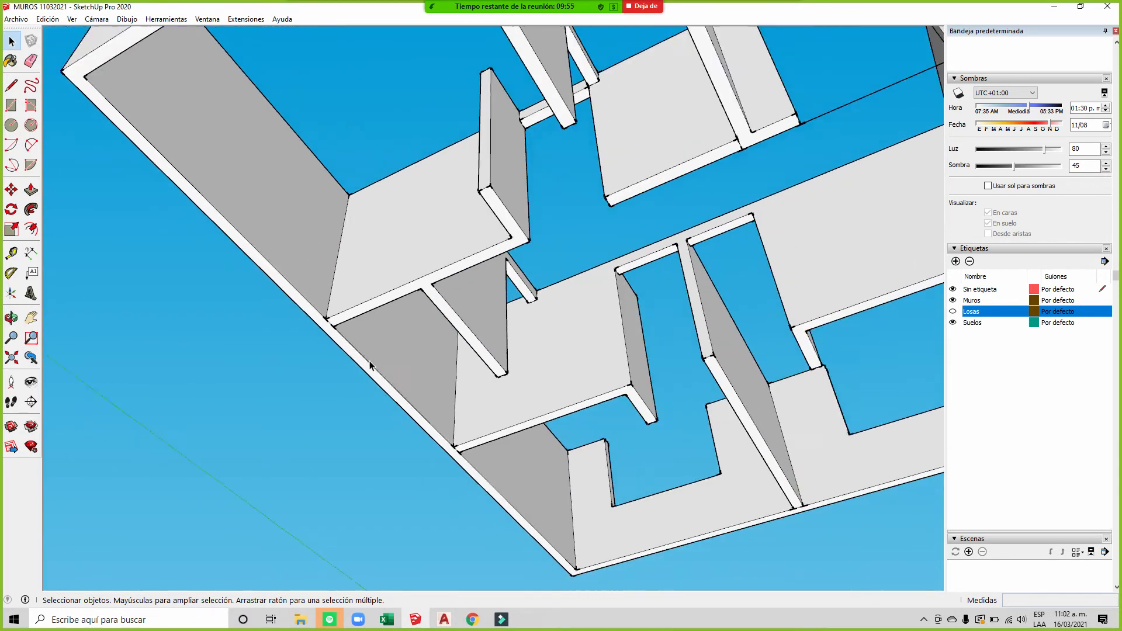
scroll(435, 427, "down", 2)
scroll(599, 470, "down", 3)
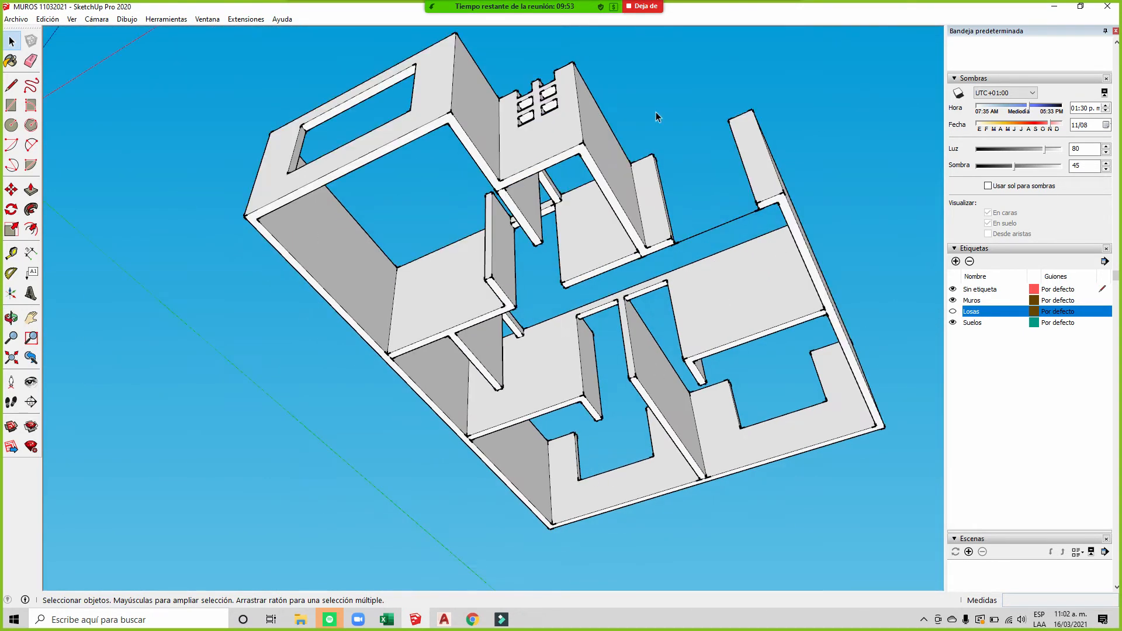
scroll(515, 114, "up", 4)
double_click(453, 178)
Step: Try to Push/Pull the outer walls' underside face downward about 0.90 m
left_click(31, 190)
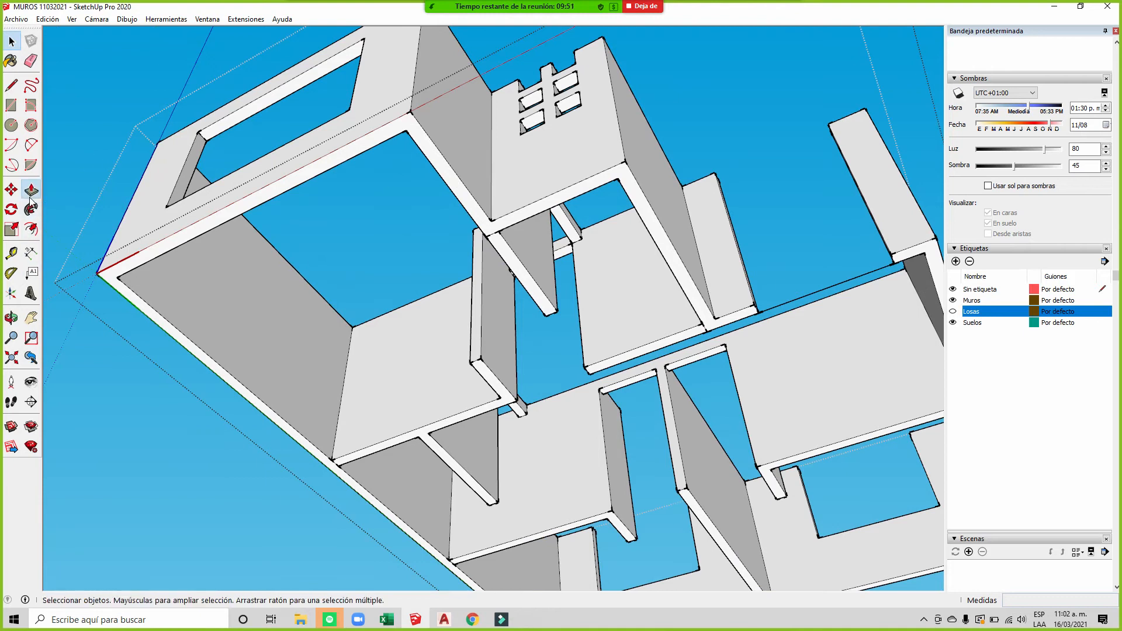
scroll(451, 231, "down", 2)
middle_click_drag(450, 231, 448, 287)
scroll(433, 297, "up", 2)
left_click_drag(423, 301, 441, 380)
scroll(429, 351, "down", 2)
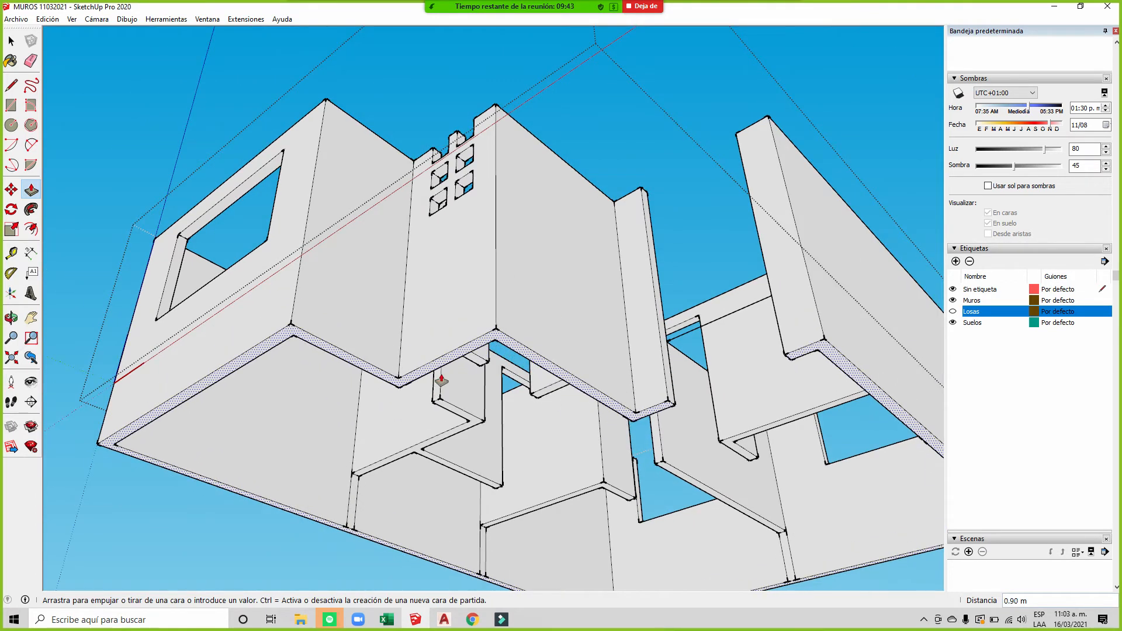
key("Escape")
left_click(11, 41)
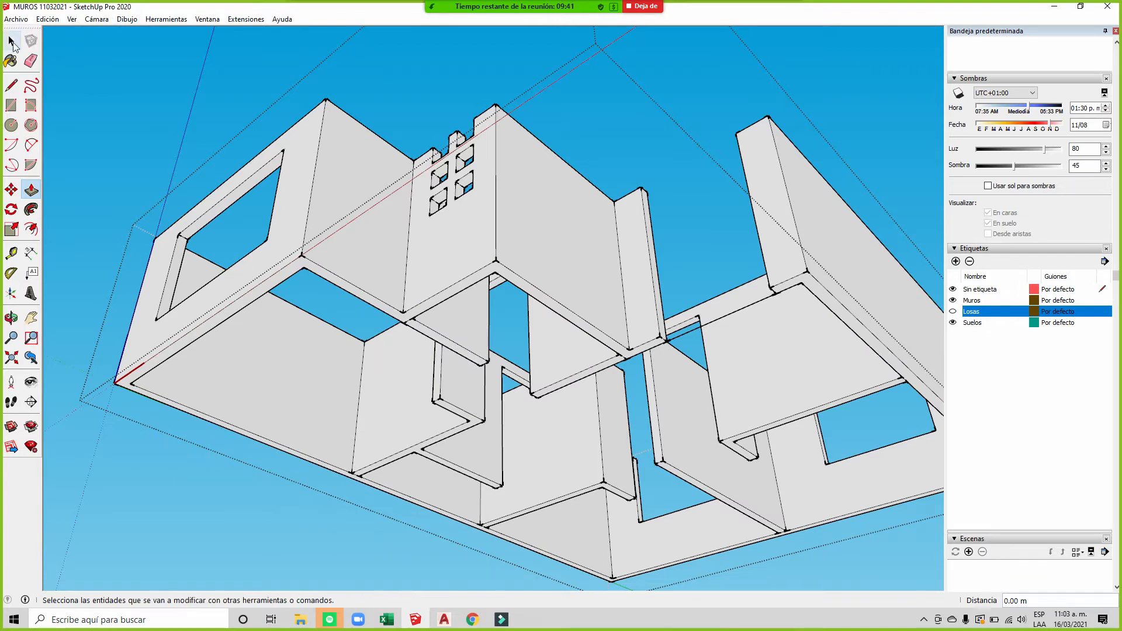
Step: Push/Pull the underside face of the upper-floor walls 0.20 m down to the top of the ground-floor walls
left_click(444, 91)
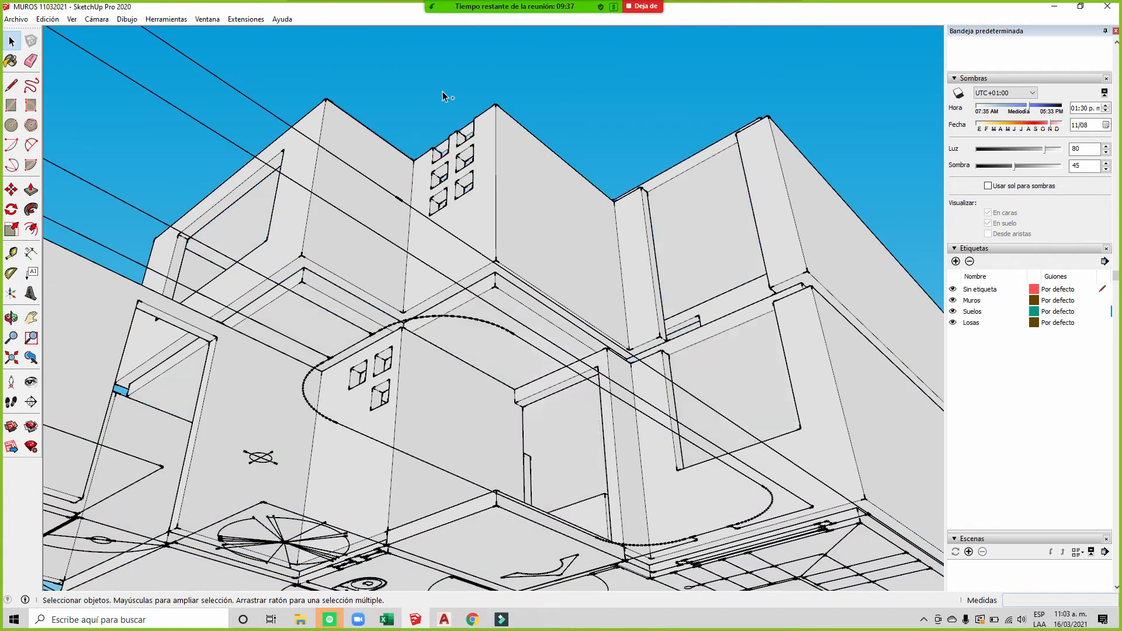
middle_click_drag(631, 108, 645, 328)
scroll(415, 226, "down", 2)
scroll(506, 159, "down", 3)
middle_click_drag(520, 234, 554, 169)
scroll(509, 138, "up", 6)
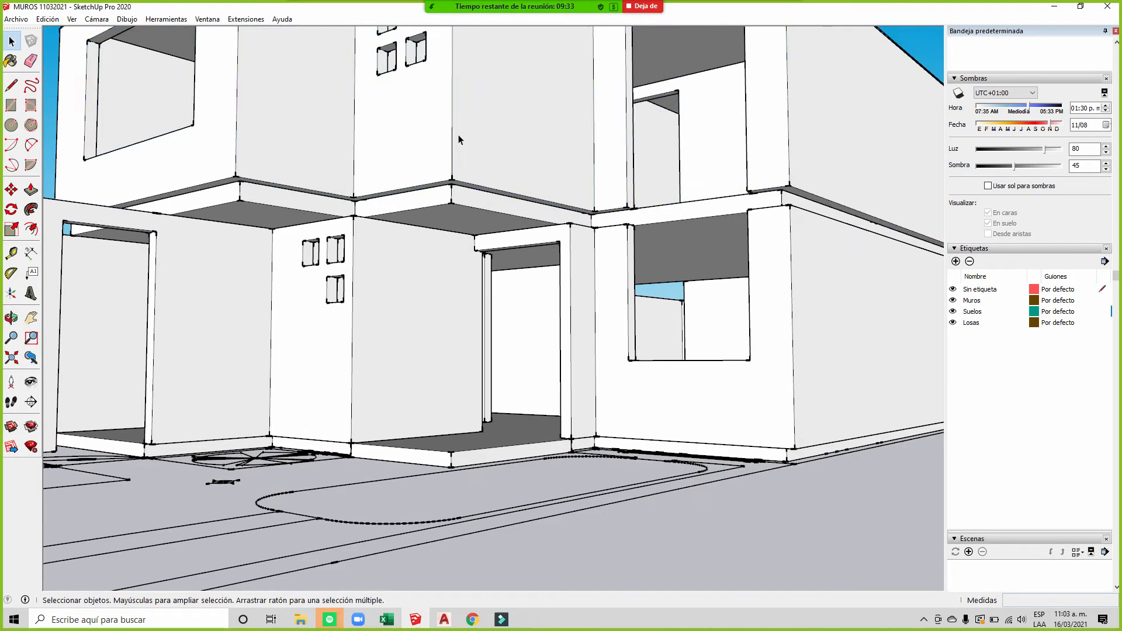
scroll(446, 166, "up", 3)
middle_click_drag(479, 150, 471, 115)
left_click(31, 189)
scroll(257, 374, "up", 2)
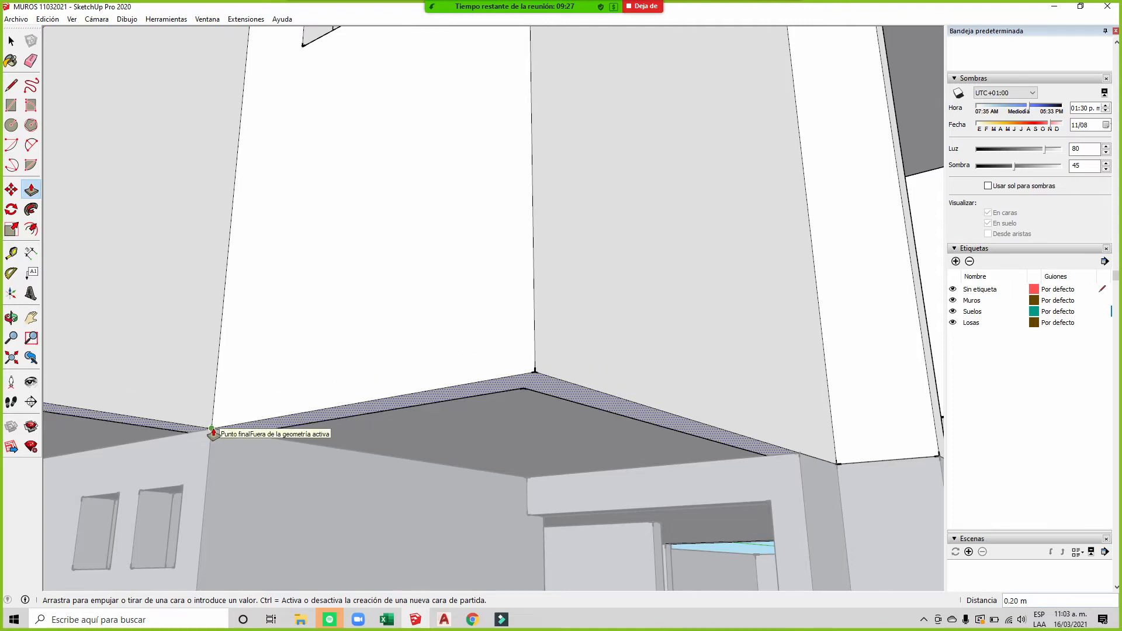
left_click(212, 433)
scroll(213, 432, "down", 2)
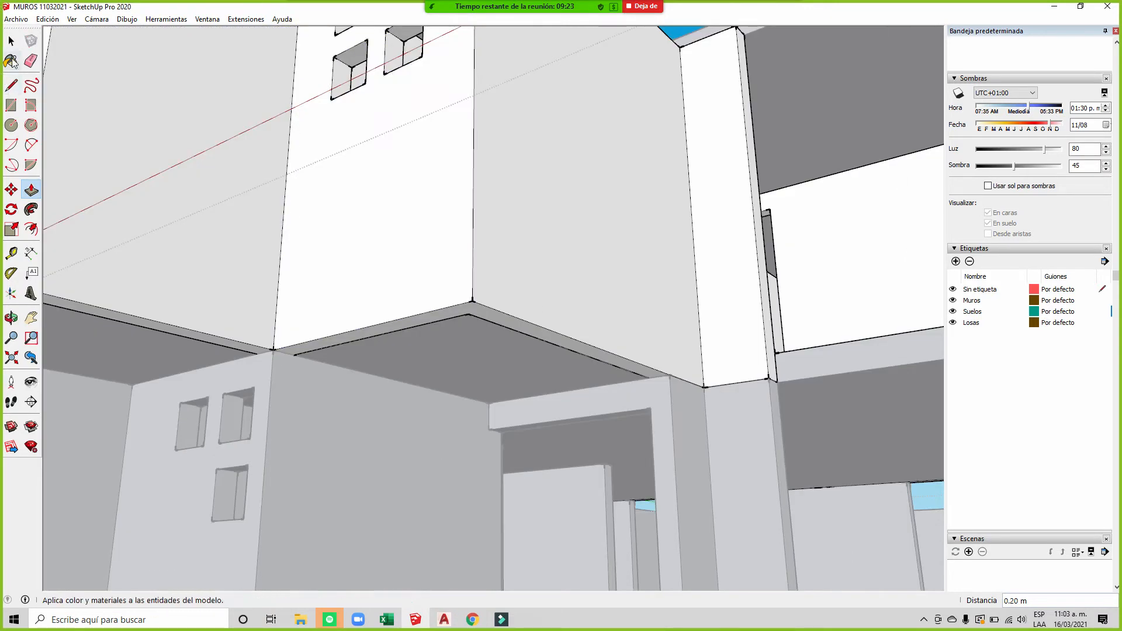
Step: Leave the wall group and inspect the extended walls and the roof from the front, rear and above
left_click(10, 40)
middle_click_drag(385, 153, 719, 381)
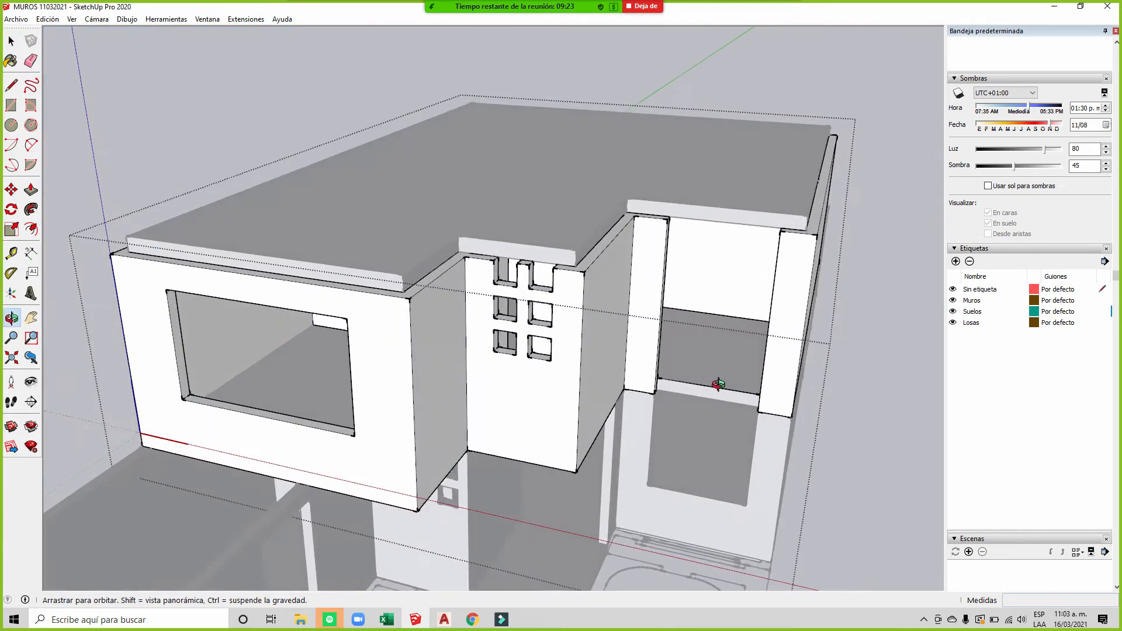
scroll(738, 278, "up", 2)
scroll(678, 282, "up", 1)
scroll(622, 233, "down", 5)
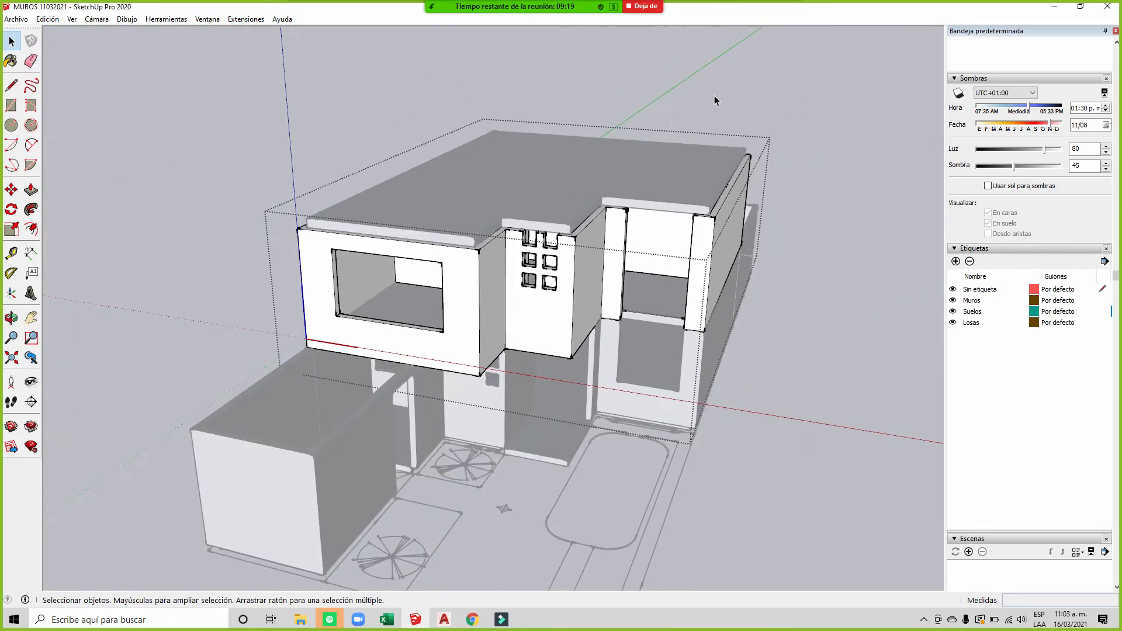
middle_click_drag(669, 406, 171, 391)
key("space")
scroll(276, 334, "up", 4)
middle_click_drag(276, 335, 458, 336)
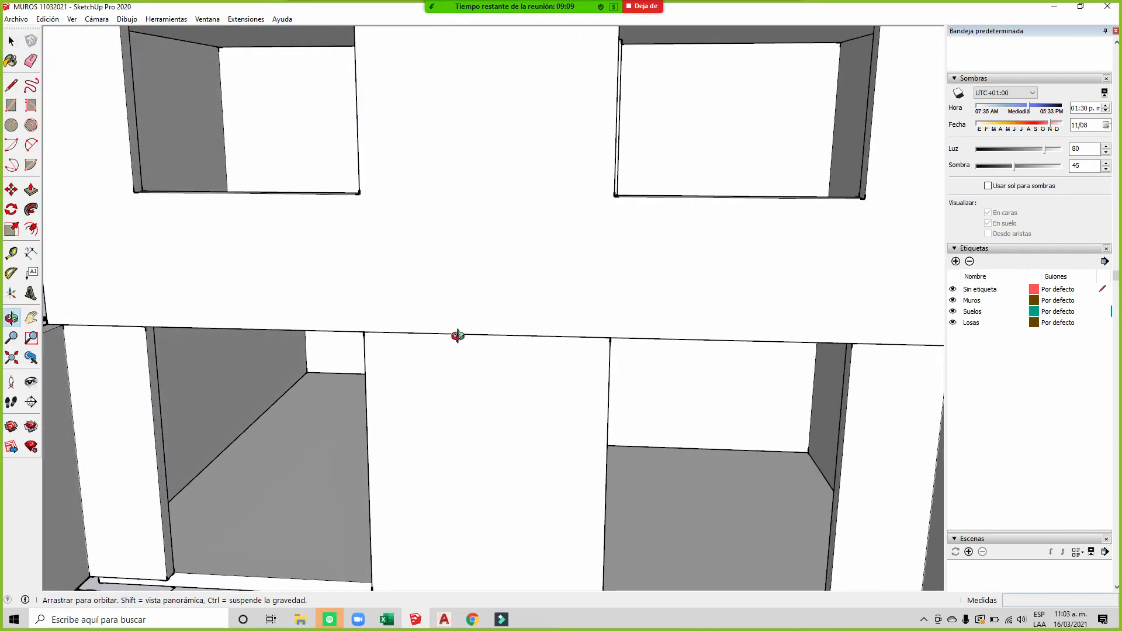
scroll(458, 336, "down", 5)
middle_click_drag(371, 536, 497, 335)
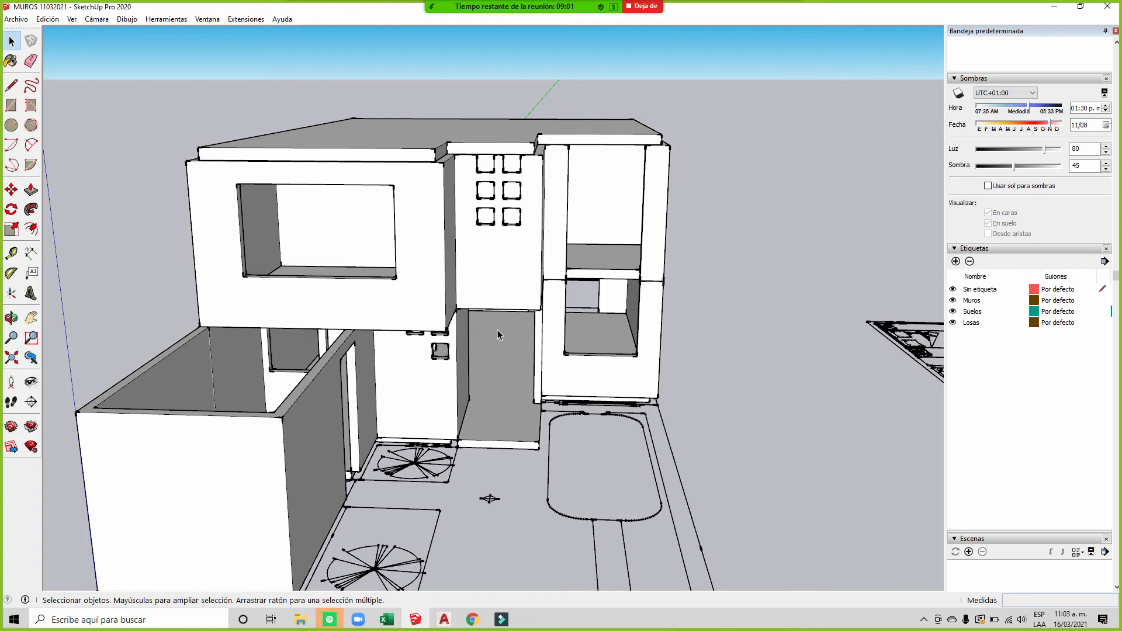
middle_click_drag(609, 290, 621, 255)
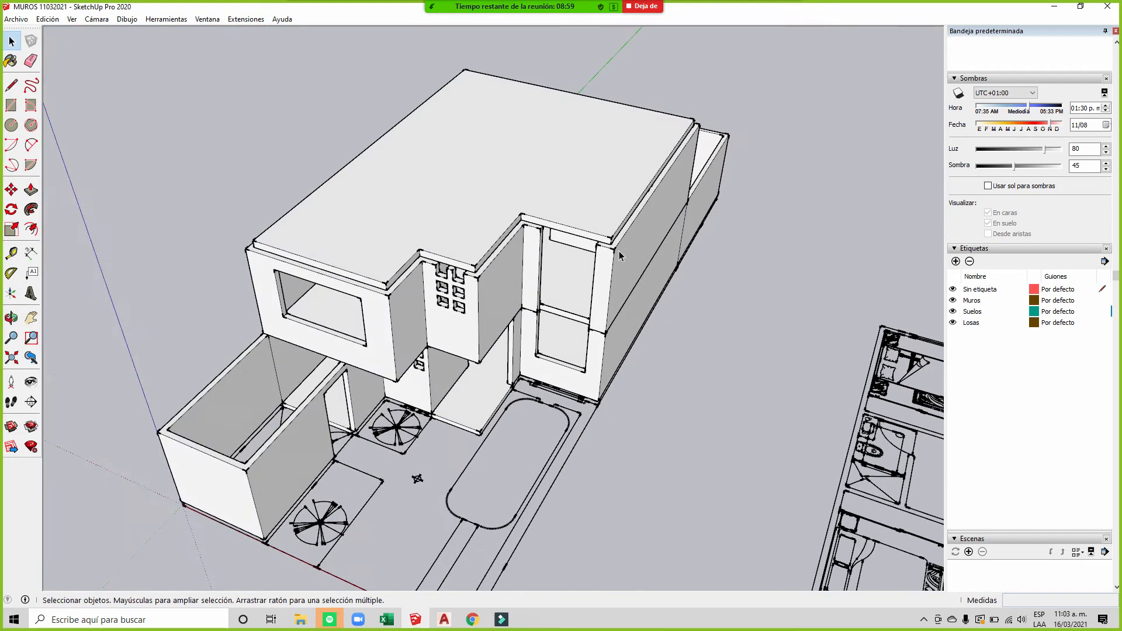
middle_click_drag(493, 301, 523, 172)
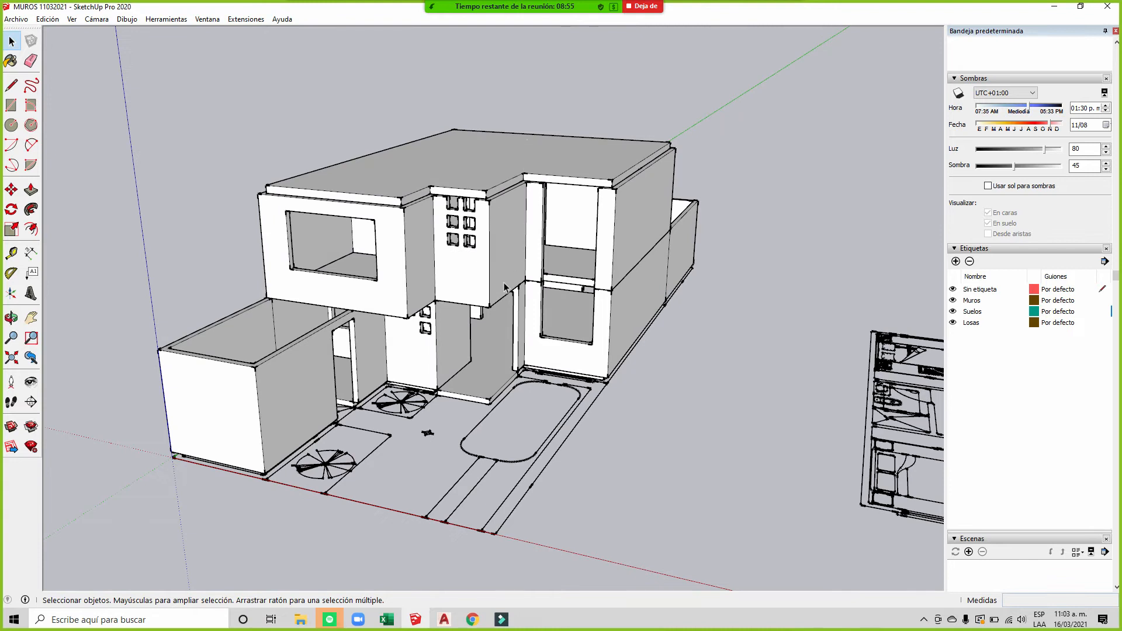
middle_click_drag(365, 185, 371, 272)
scroll(383, 292, "up", 5)
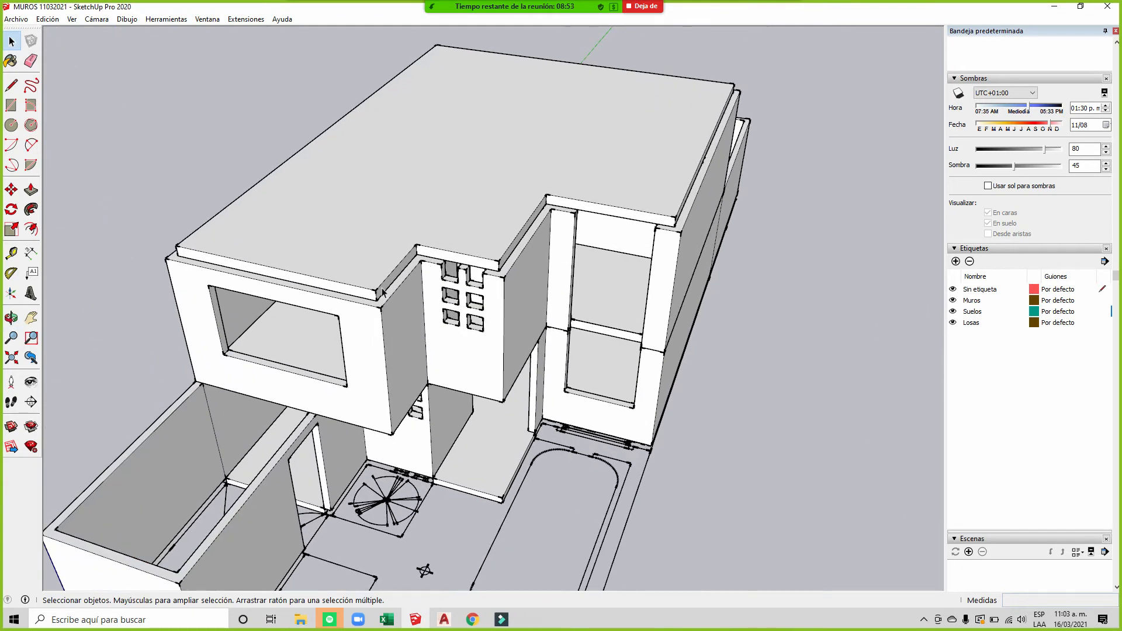
middle_click_drag(629, 204, 527, 314)
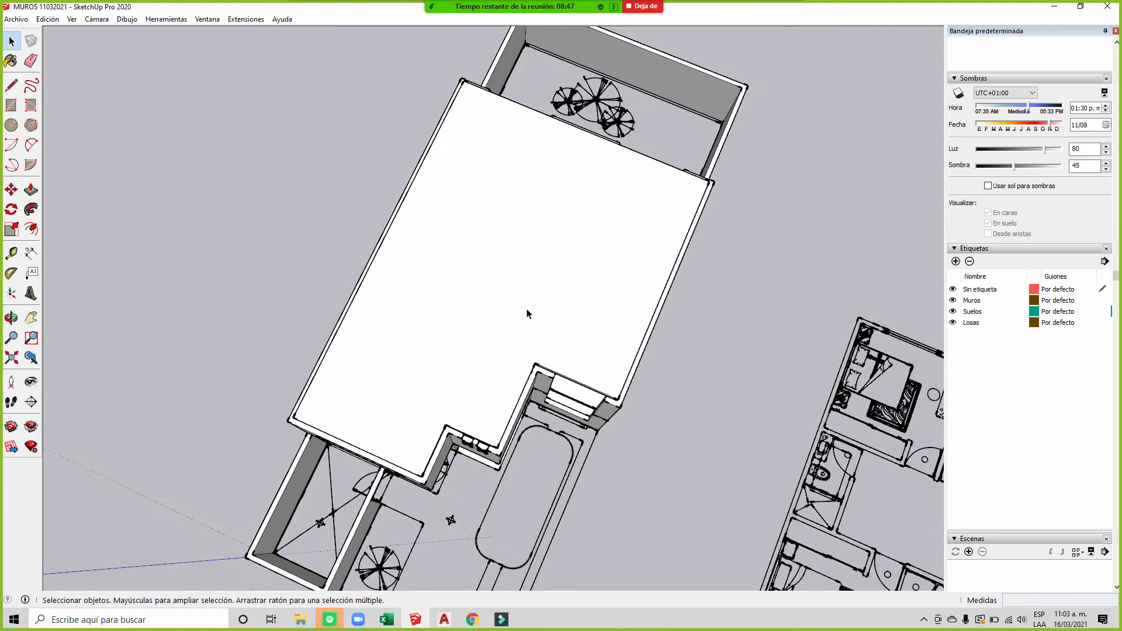
Step: Switch to AutoCAD and add a linear dimension for the parapet height above the roof slab on Corte Transversal B-B
left_click(444, 620)
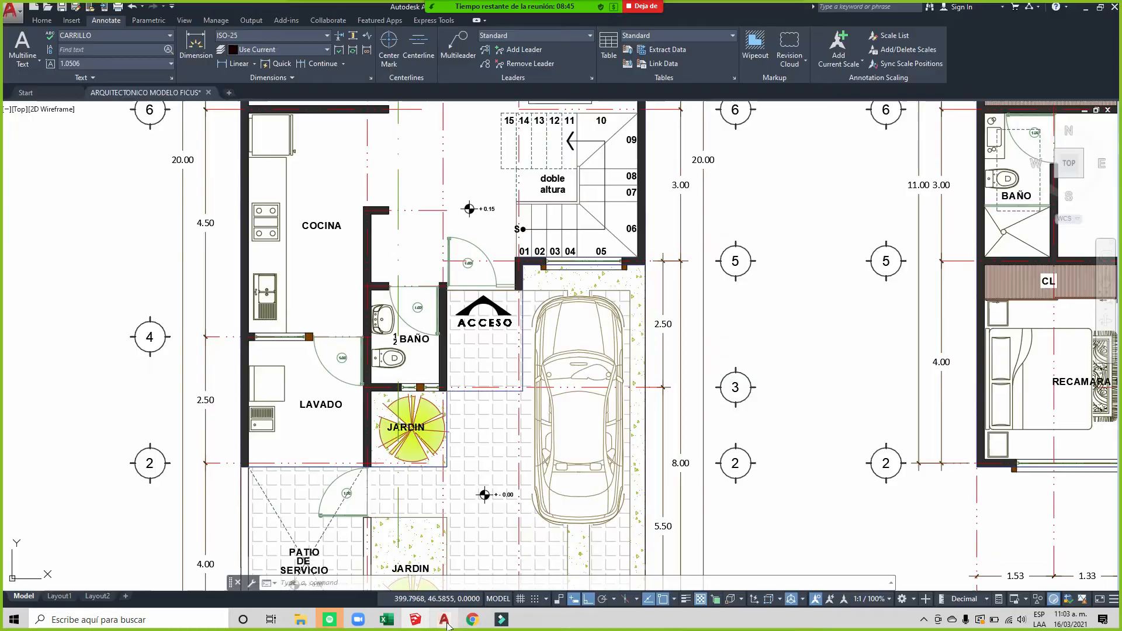
scroll(491, 281, "down", 4)
scroll(754, 362, "up", 3)
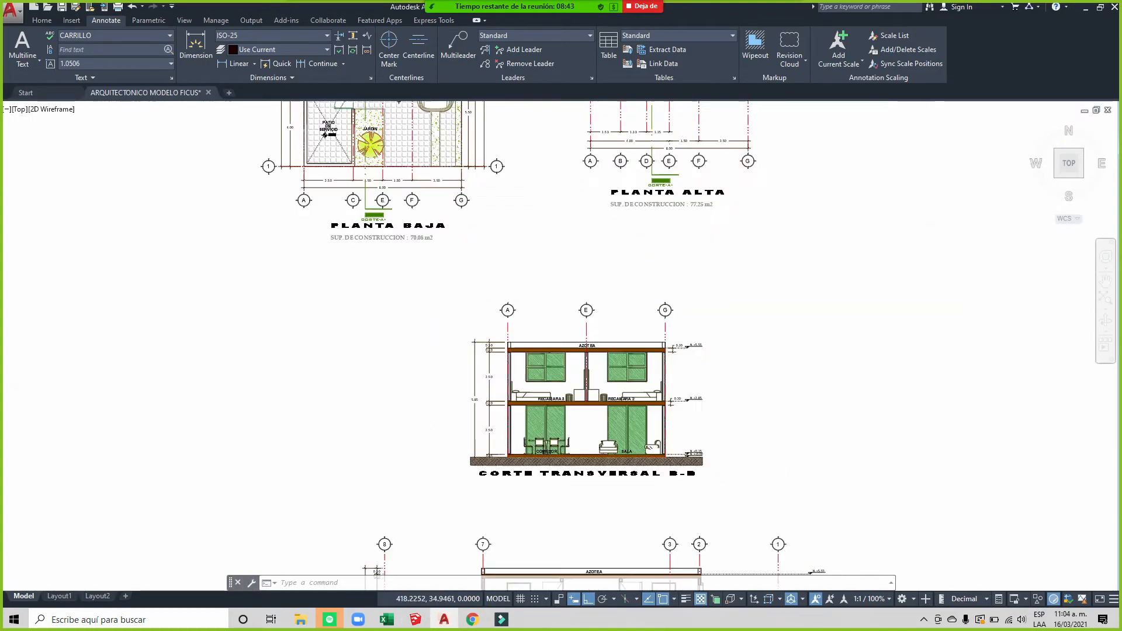
middle_click_drag(668, 418, 674, 256)
scroll(563, 365, "down", 2)
middle_click_drag(597, 401, 599, 292)
scroll(561, 222, "up", 7)
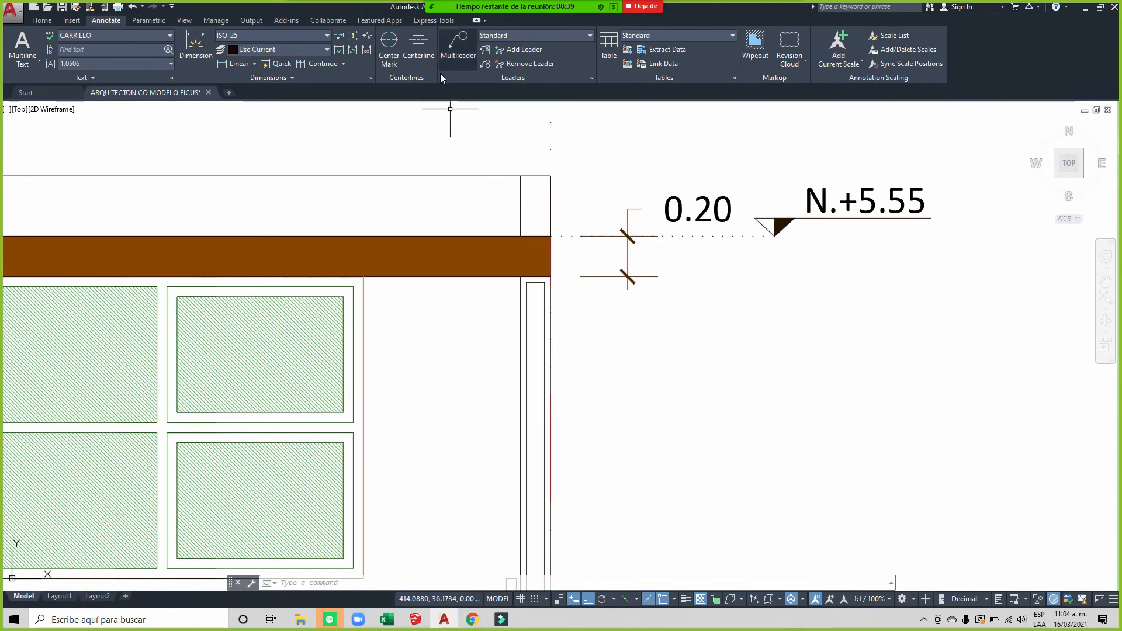
left_click(233, 63)
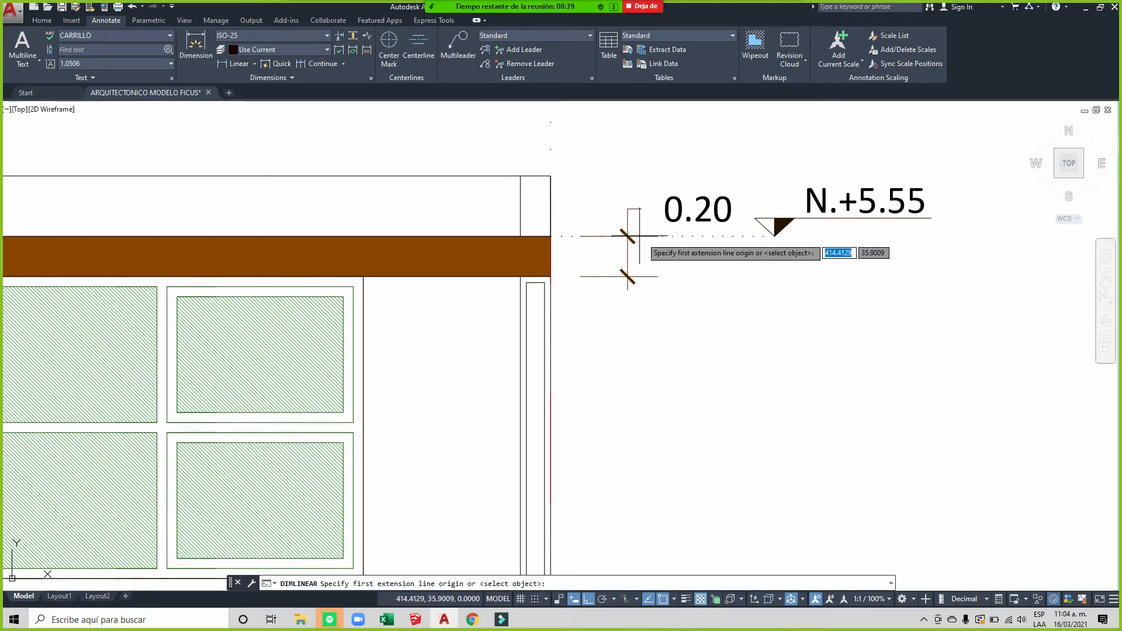
left_click(551, 235)
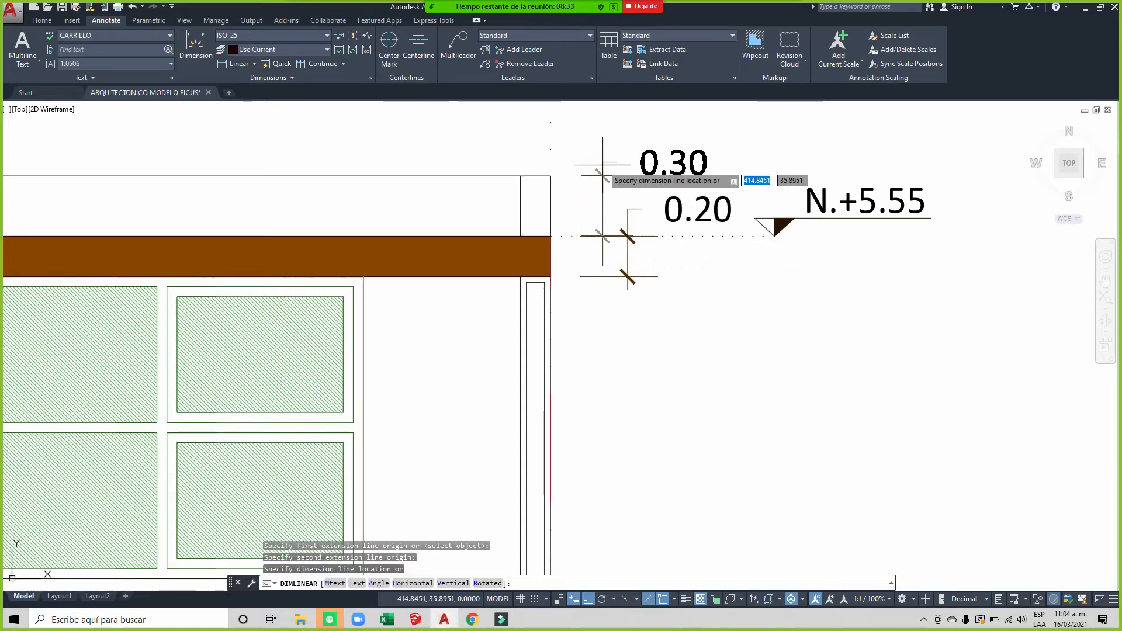
left_click(574, 167)
scroll(574, 166, "down", 10)
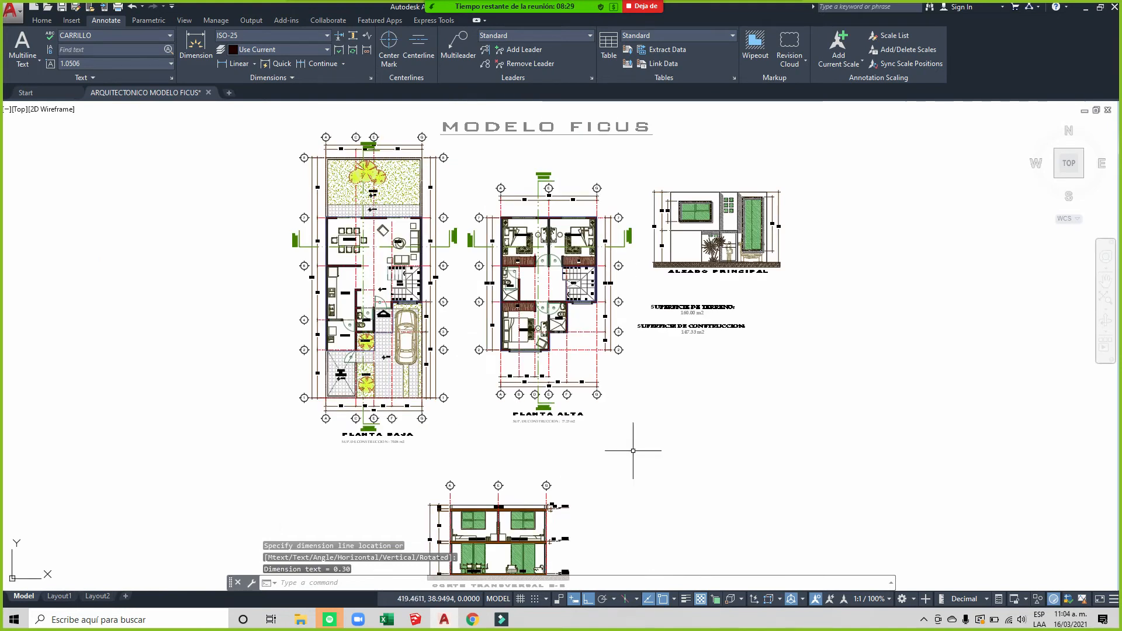
scroll(783, 204, "up", 3)
scroll(709, 233, "down", 3)
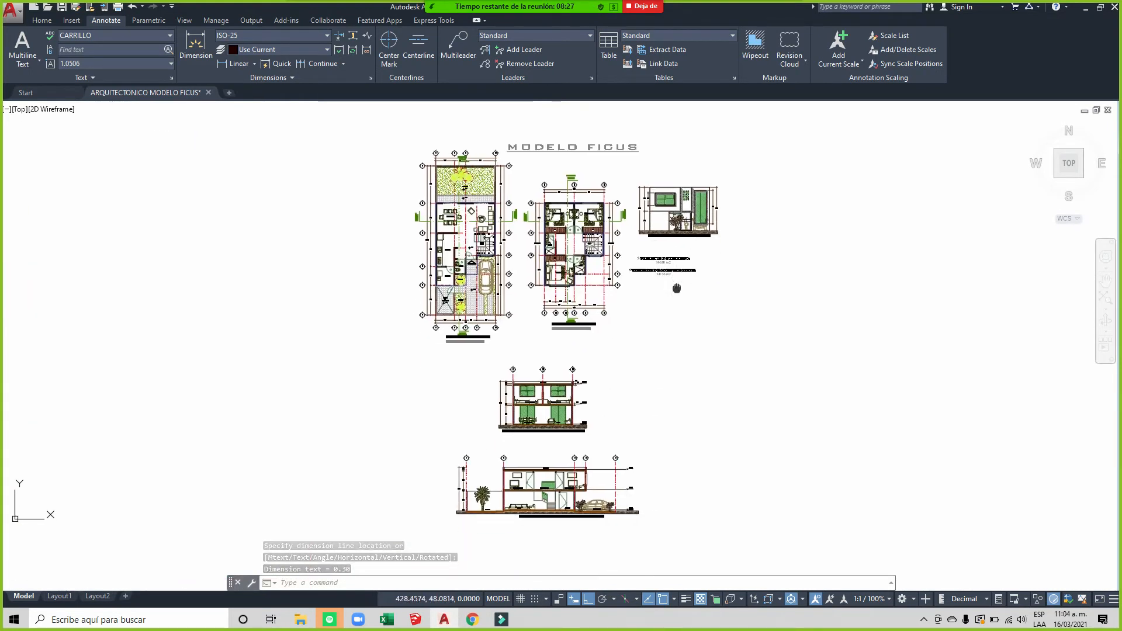
scroll(575, 392, "up", 6)
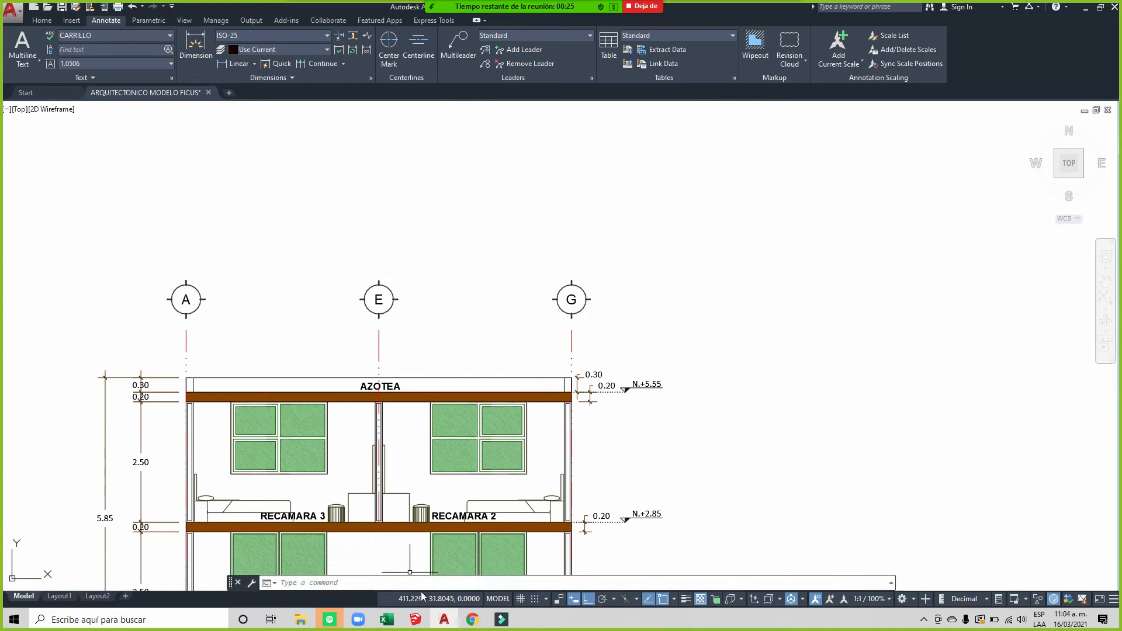
Step: Switch back to SketchUp and open the upper-floor wall group for editing
left_click(416, 619)
middle_click_drag(638, 288, 641, 277)
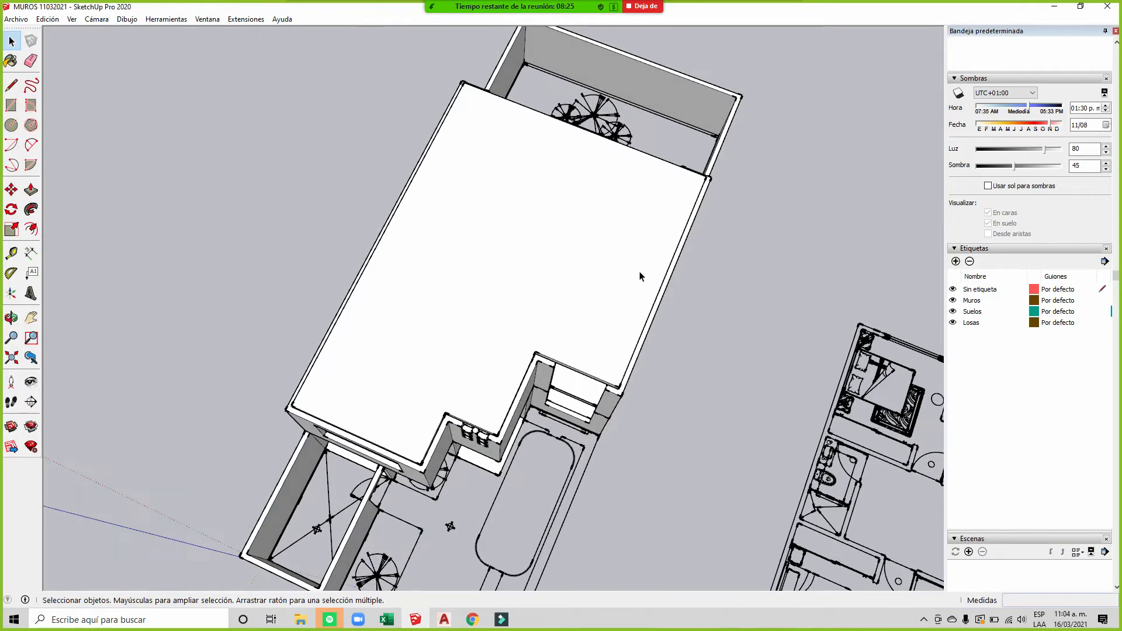
middle_click_drag(532, 319, 546, 213)
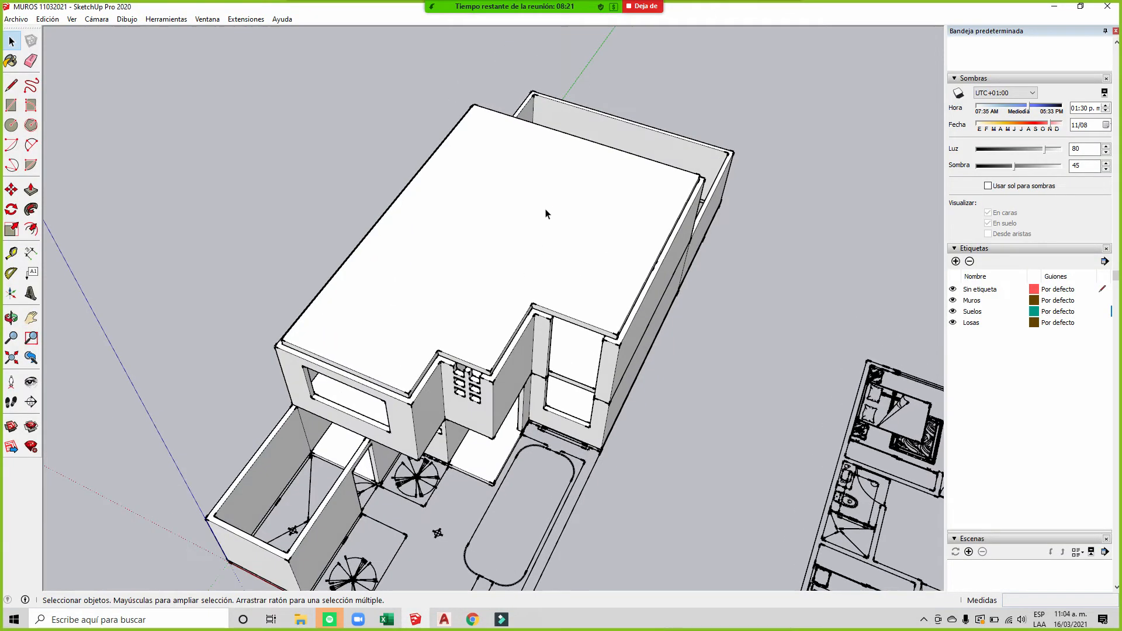
scroll(499, 378, "up", 2)
double_click(515, 355)
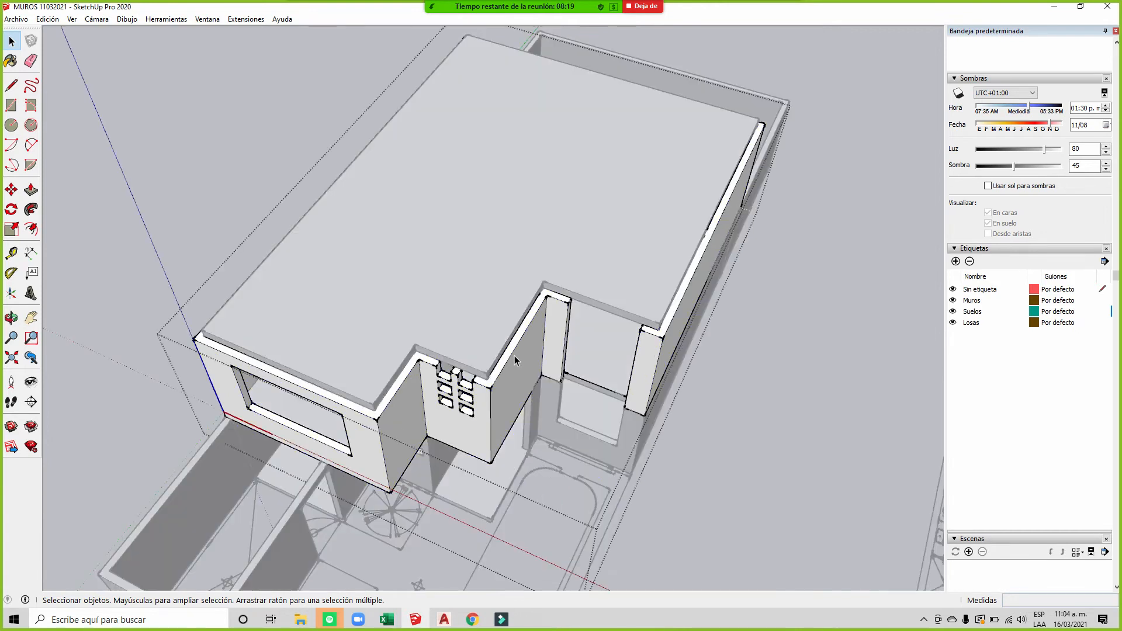
Step: Try to Push/Pull the top face of the upper-floor walls upward about 1.44 m
left_click(31, 189)
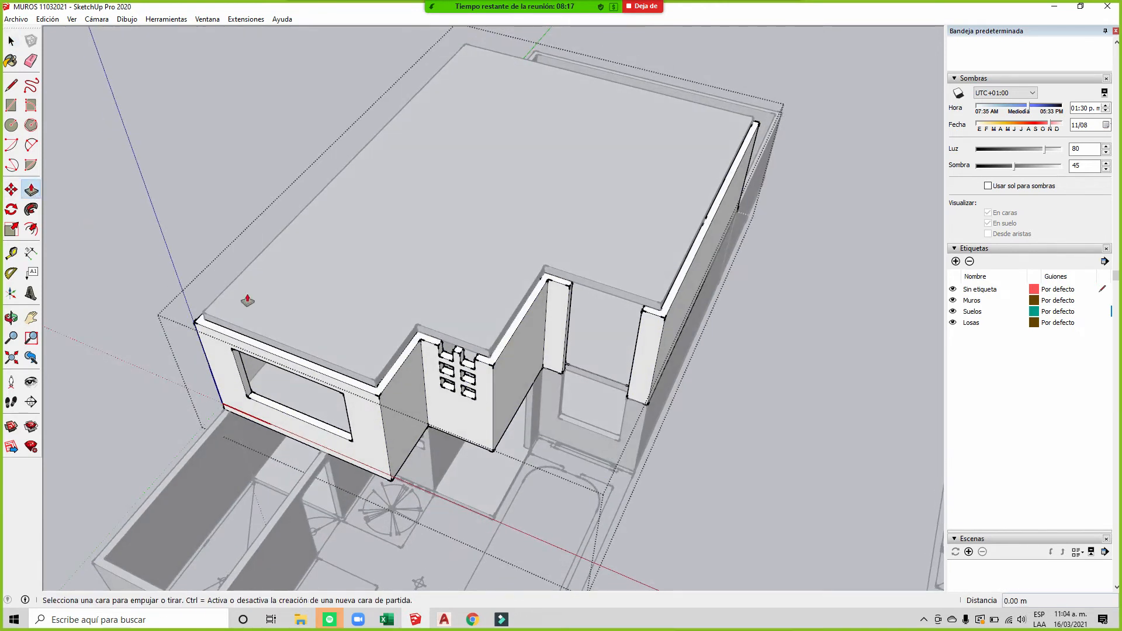
scroll(389, 373, "up", 2)
left_click(403, 366)
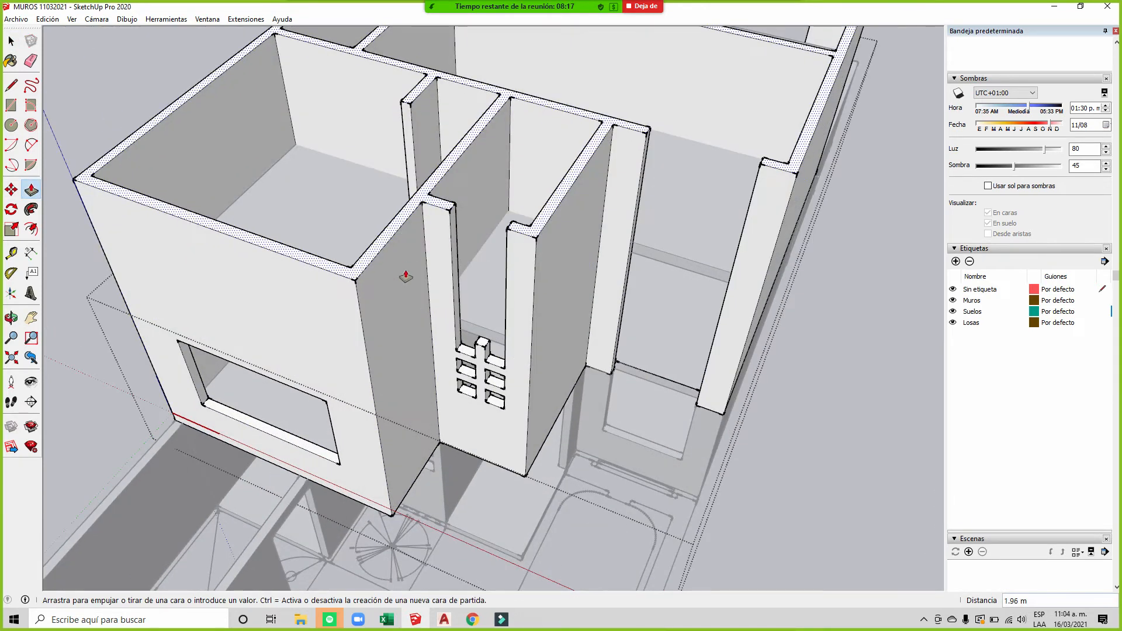
scroll(417, 235, "down", 1)
scroll(417, 235, "down", 2)
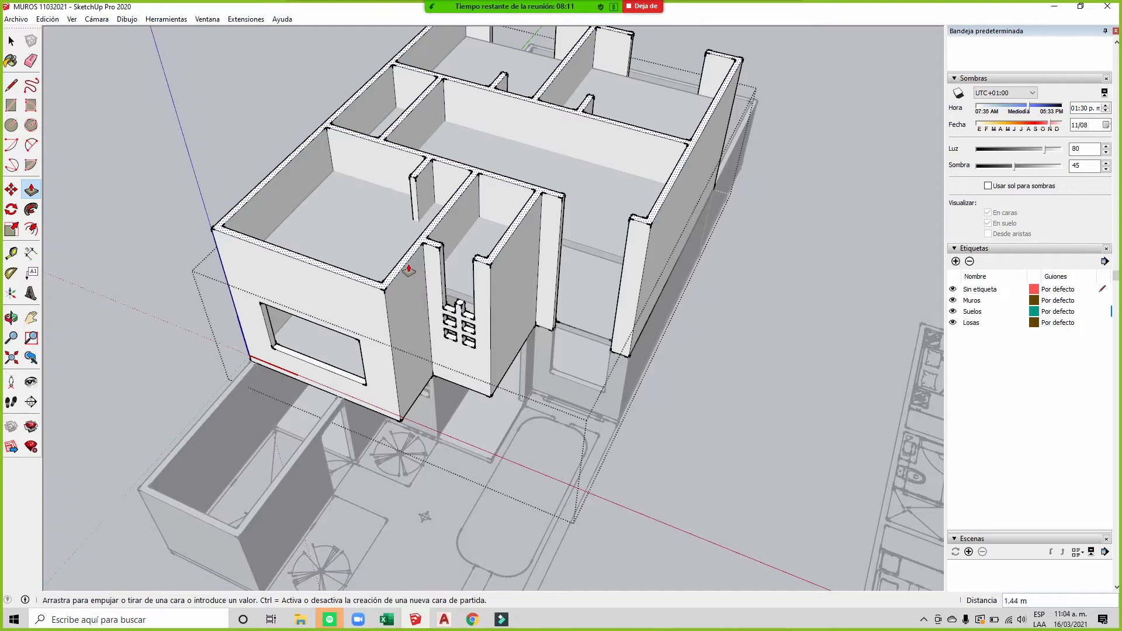
key("Escape")
left_click(11, 41)
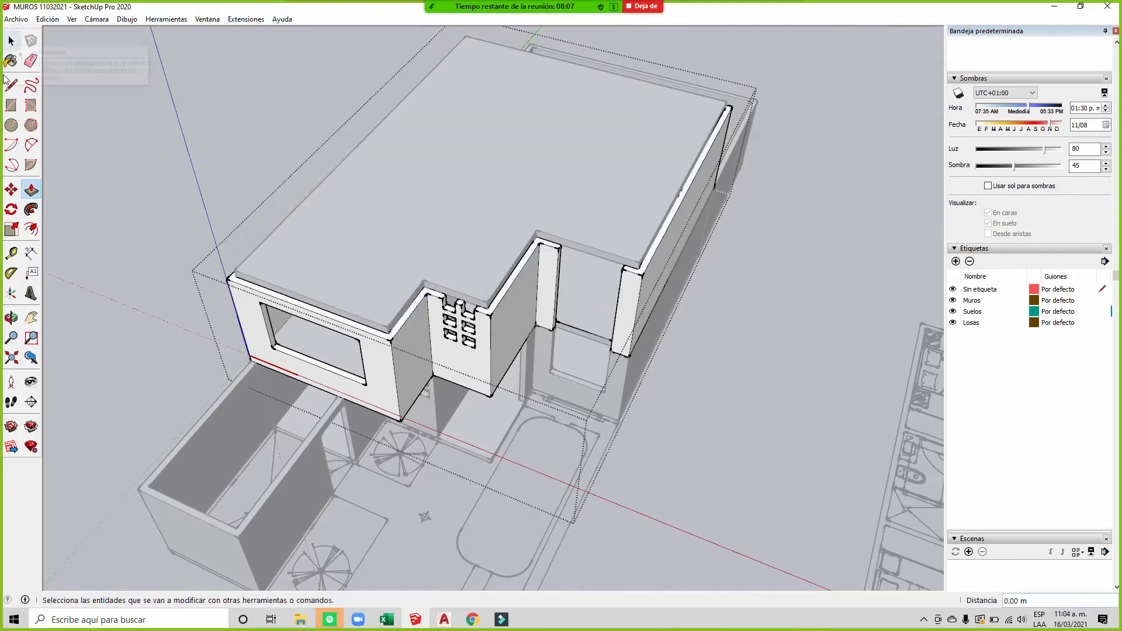
Step: Close the upper-floor wall group and reopen it for editing
left_click(11, 85)
left_click(11, 41)
left_click(166, 110)
triple_click(382, 355)
middle_click_drag(480, 323, 444, 298)
left_click(235, 128)
left_click(363, 354)
double_click(374, 345)
Step: Trace the roof slab's edge with lines on the front wall tops, from the outer corner past the small square windows
left_click(12, 85)
scroll(233, 243, "up", 3)
scroll(234, 243, "up", 2)
left_click(225, 237)
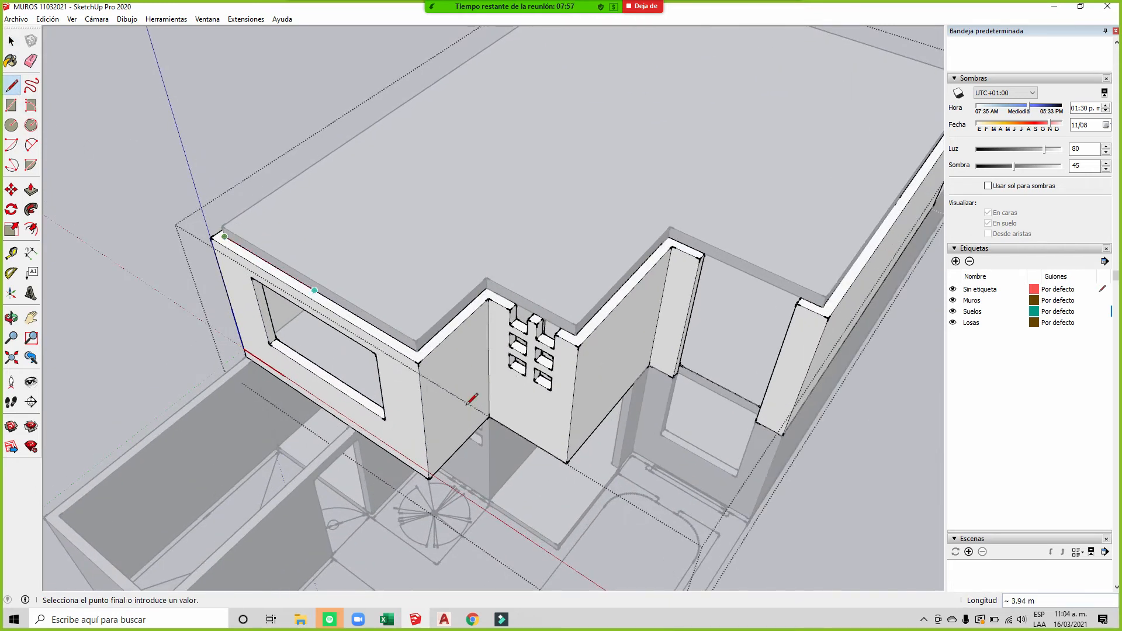
left_click(417, 351)
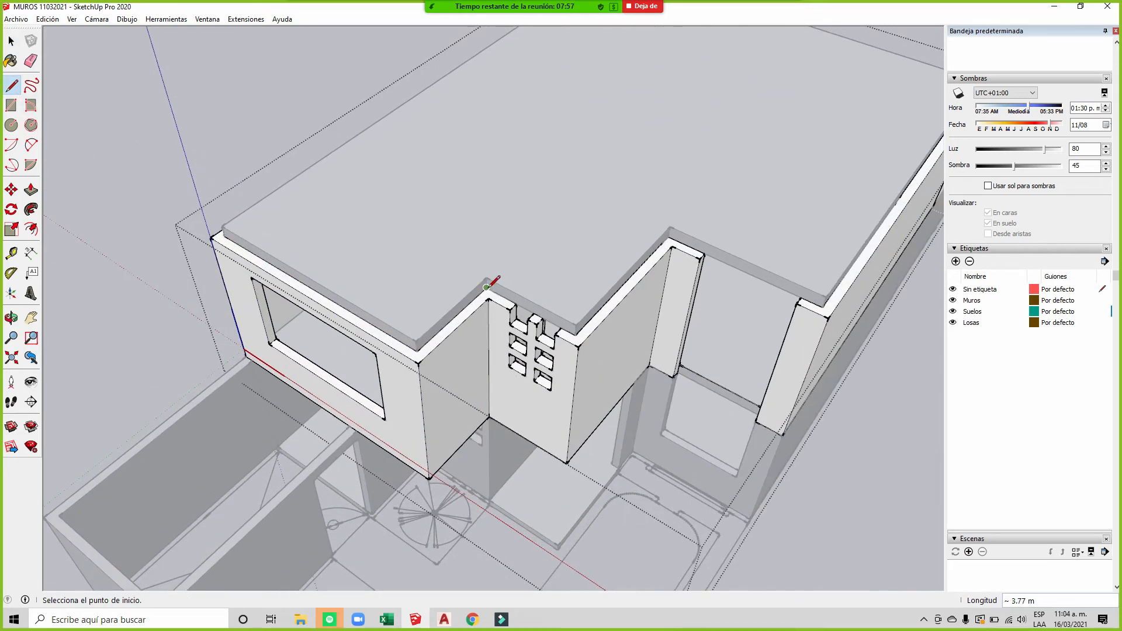
left_click(576, 335)
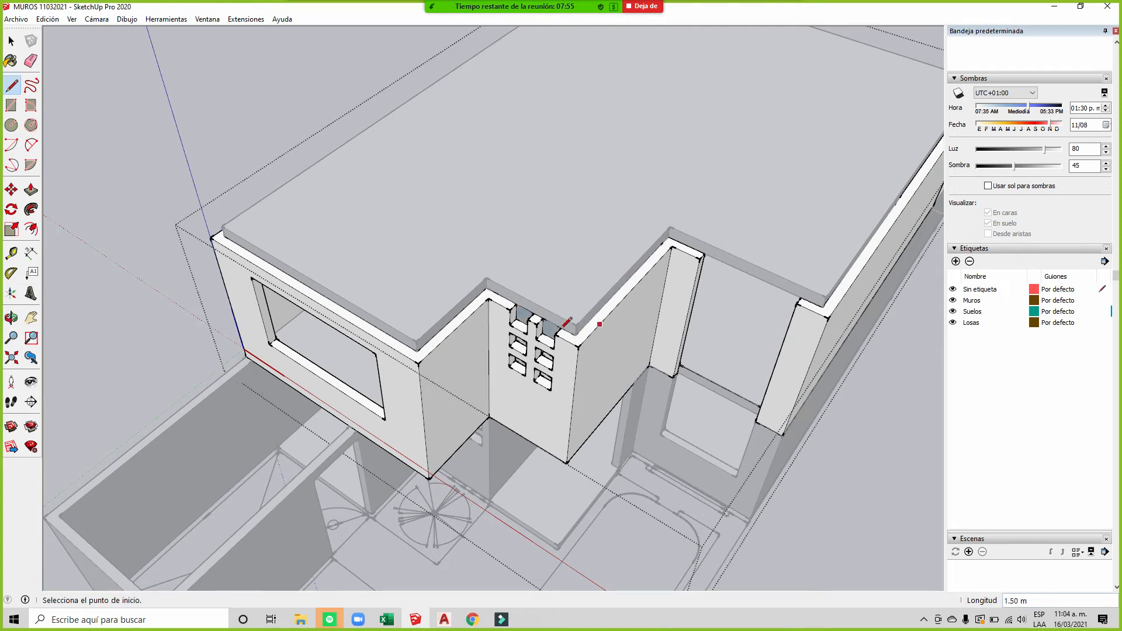
Step: Continue the slab-edge outline 2.50 m along the recessed side wall, then across the tall front opening to the far front corner
scroll(509, 332, "up", 3)
middle_click_drag(509, 333, 544, 183)
scroll(499, 393, "down", 1)
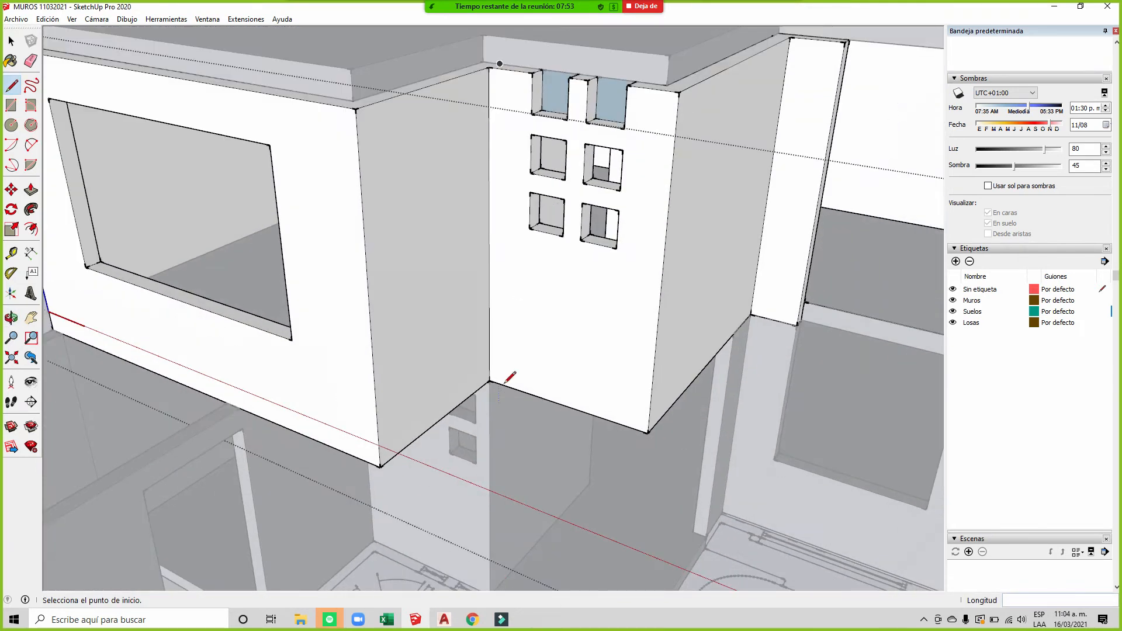
scroll(506, 380, "down", 2)
middle_click_drag(656, 238, 637, 210)
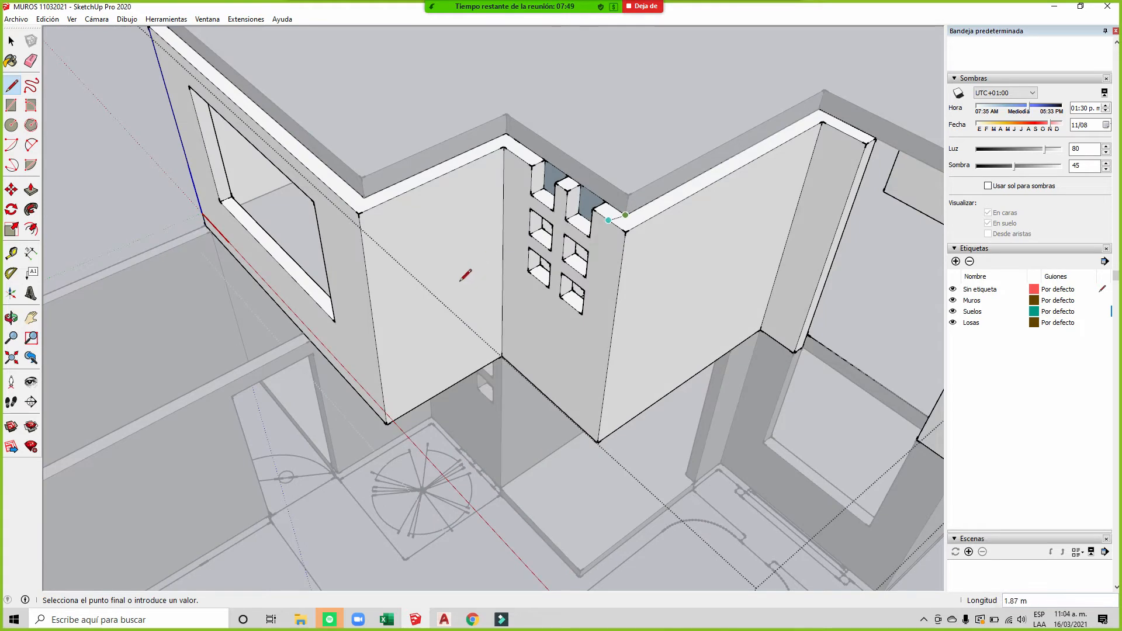
scroll(465, 275, "down", 2)
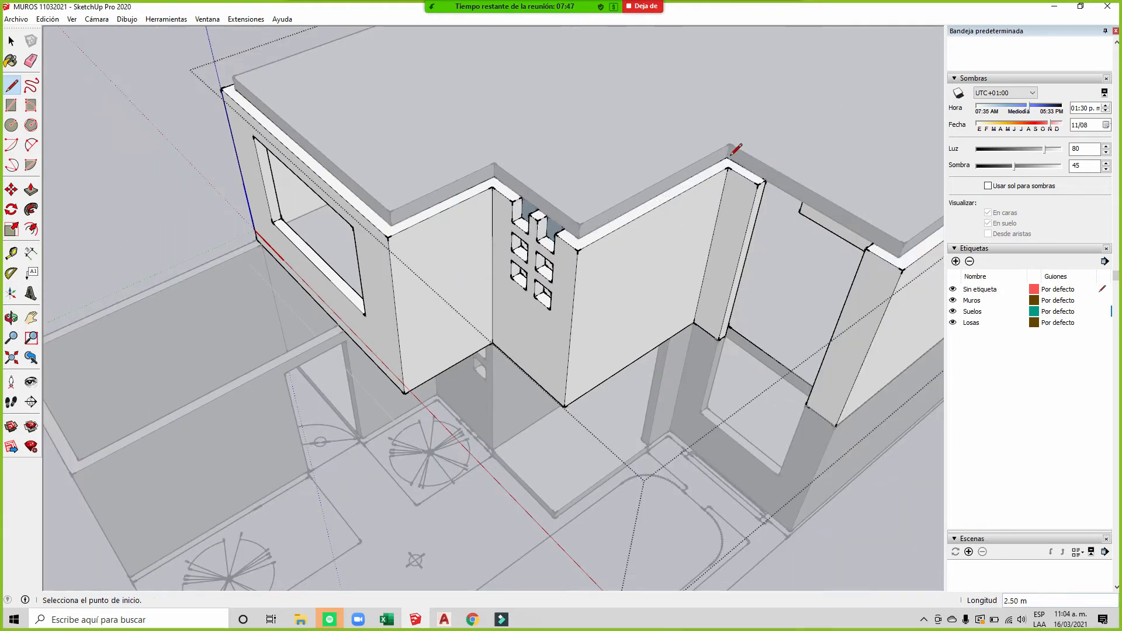
left_click(899, 257)
Step: Draw a 6.85 m line along the slab's edge on the long side wall's top to the rear corner
scroll(499, 295, "down", 2)
middle_click_drag(499, 298, 663, 324)
scroll(623, 331, "up", 2)
left_click(625, 329)
middle_click_drag(401, 245, 583, 402)
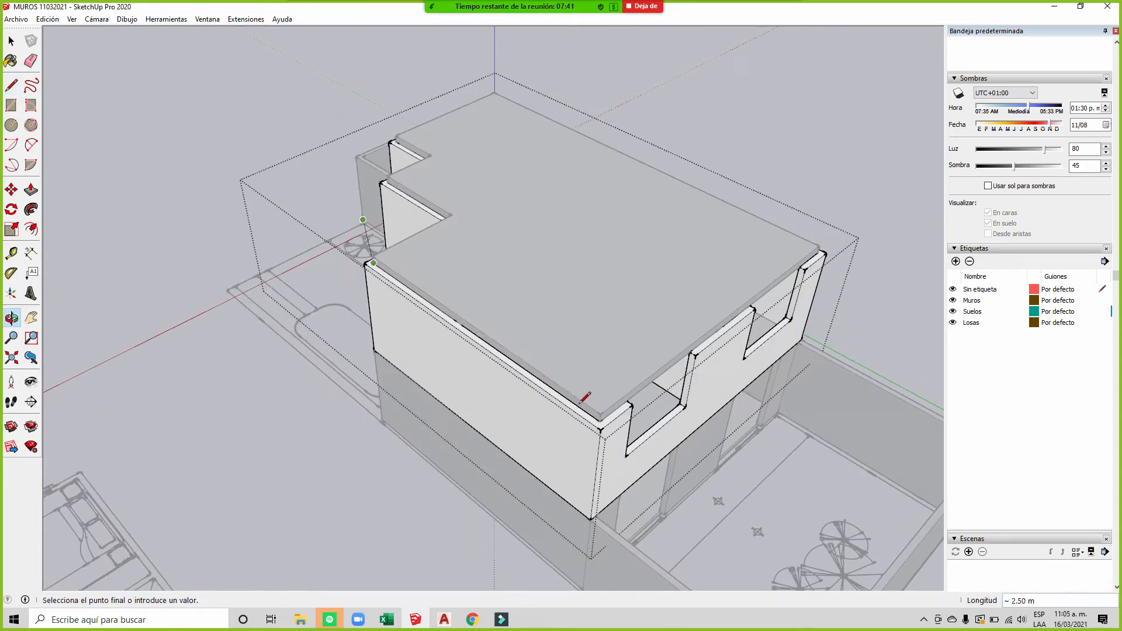
scroll(583, 402, "up", 1)
left_click(611, 422)
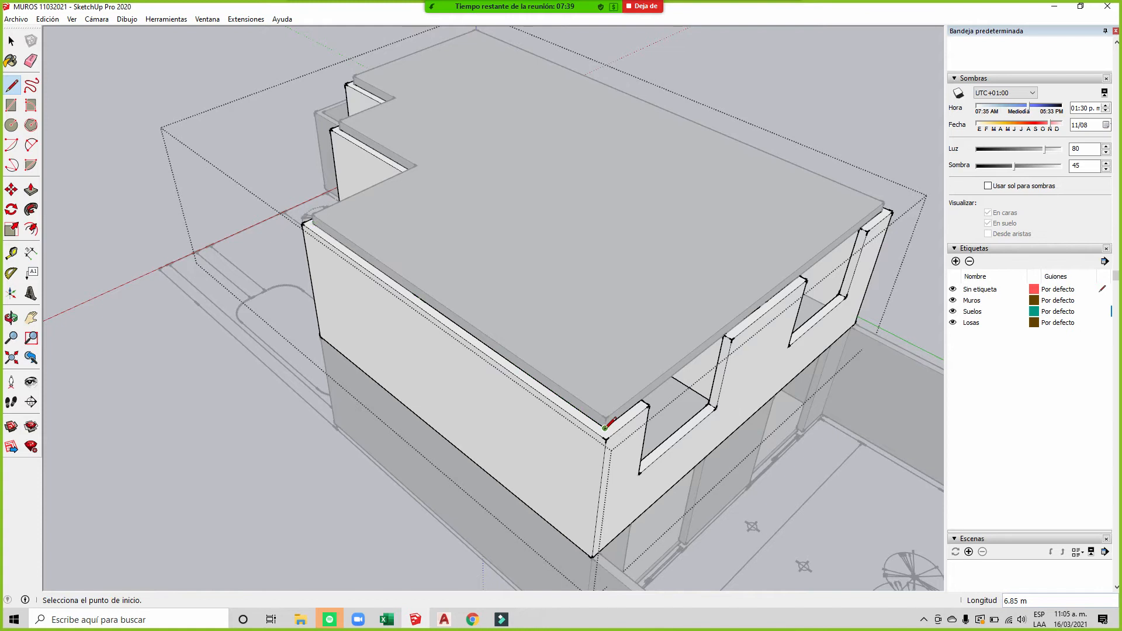
Step: Draw a line along the slab's edge across the rear wall tops, from one rear corner to the other
middle_click_drag(856, 290, 602, 257)
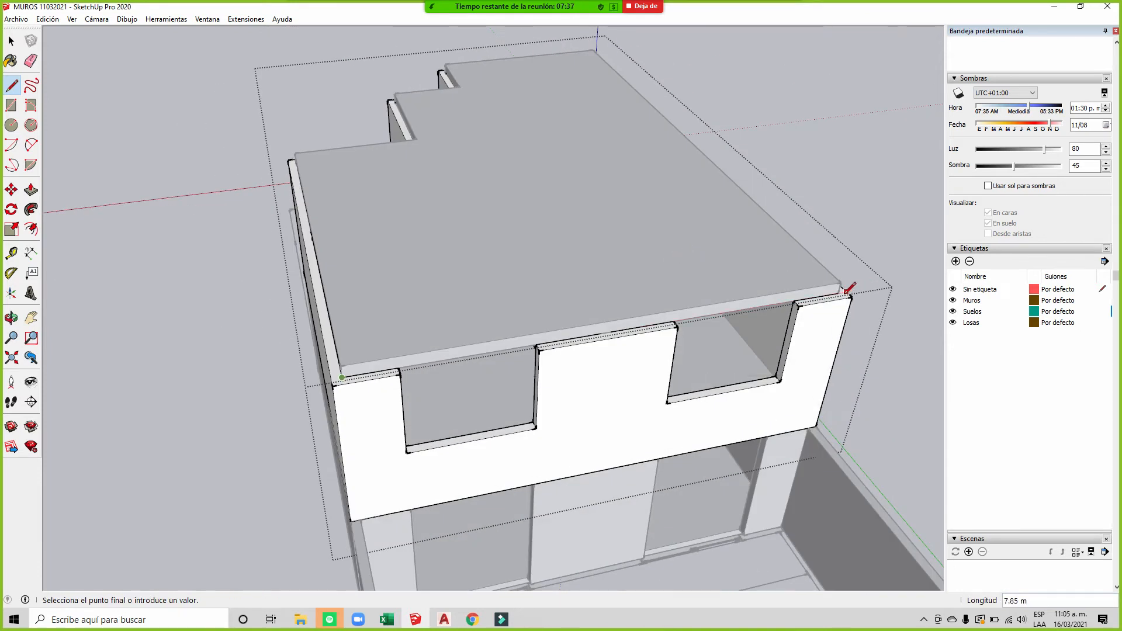
left_click(844, 289)
mouse_move(840, 287)
middle_mouse_down()
mouse_move(561, 276)
mouse_move(796, 178)
mouse_move(649, 195)
mouse_move(785, 275)
mouse_move(594, 278)
mouse_move(845, 278)
middle_mouse_up()
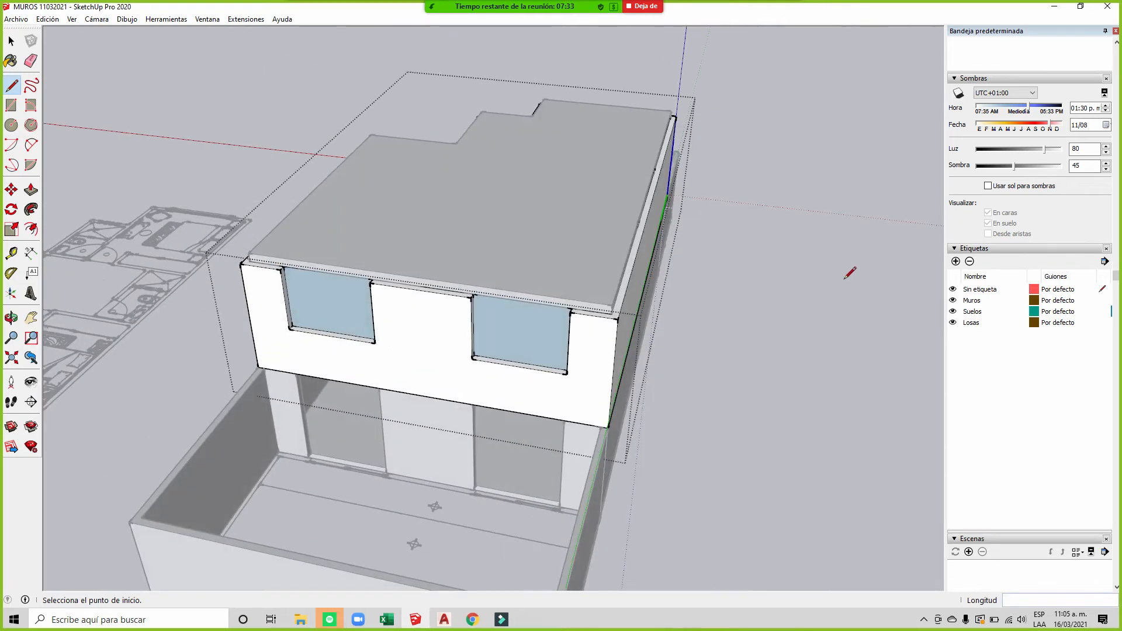
Step: Delete the faces filling the two large rear window openings
left_click(13, 44)
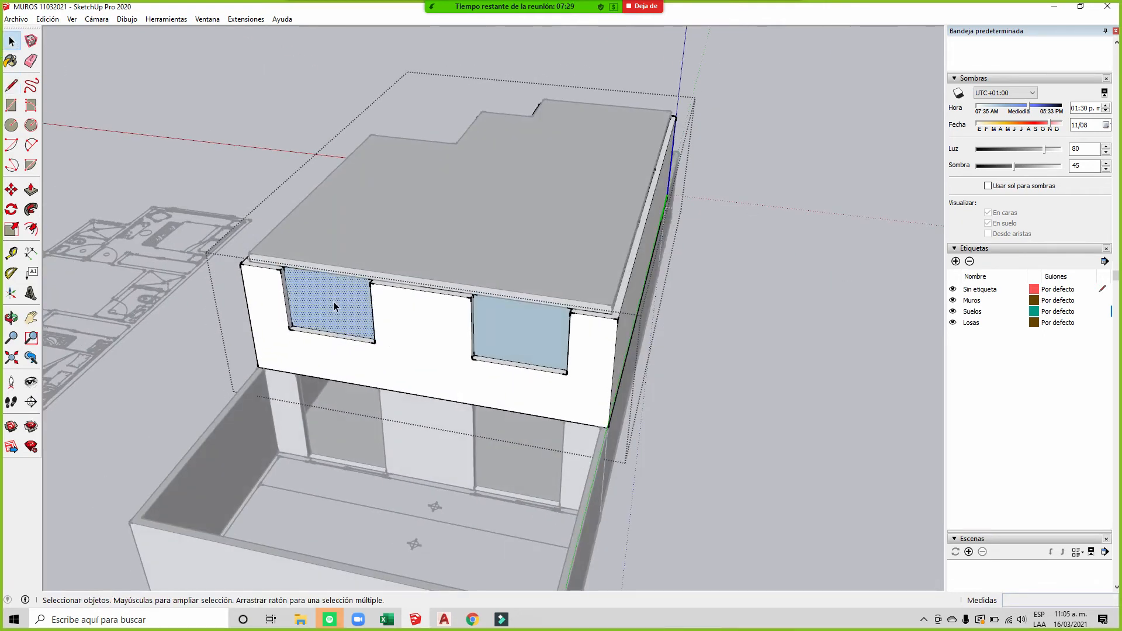
key("Delete")
left_click(518, 336)
key("Delete")
Step: Delete the faces filling the tall front opening and the two uppermost small square windows
middle_click_drag(431, 364, 579, 272)
scroll(577, 268, "up", 2)
left_click(576, 267)
key("Delete")
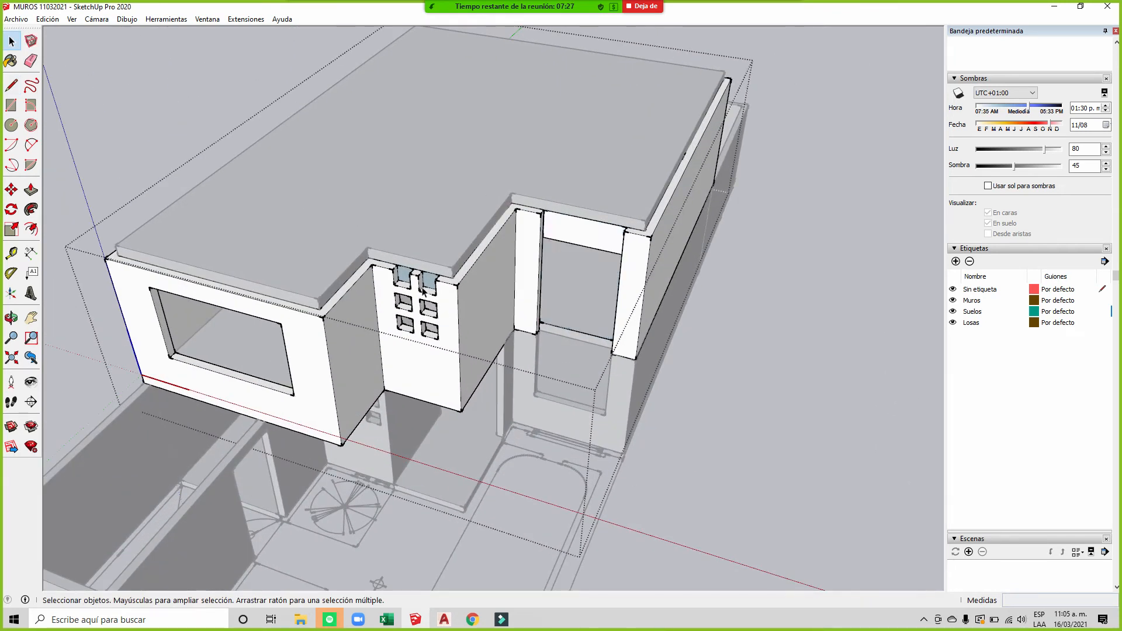
scroll(402, 281, "up", 2)
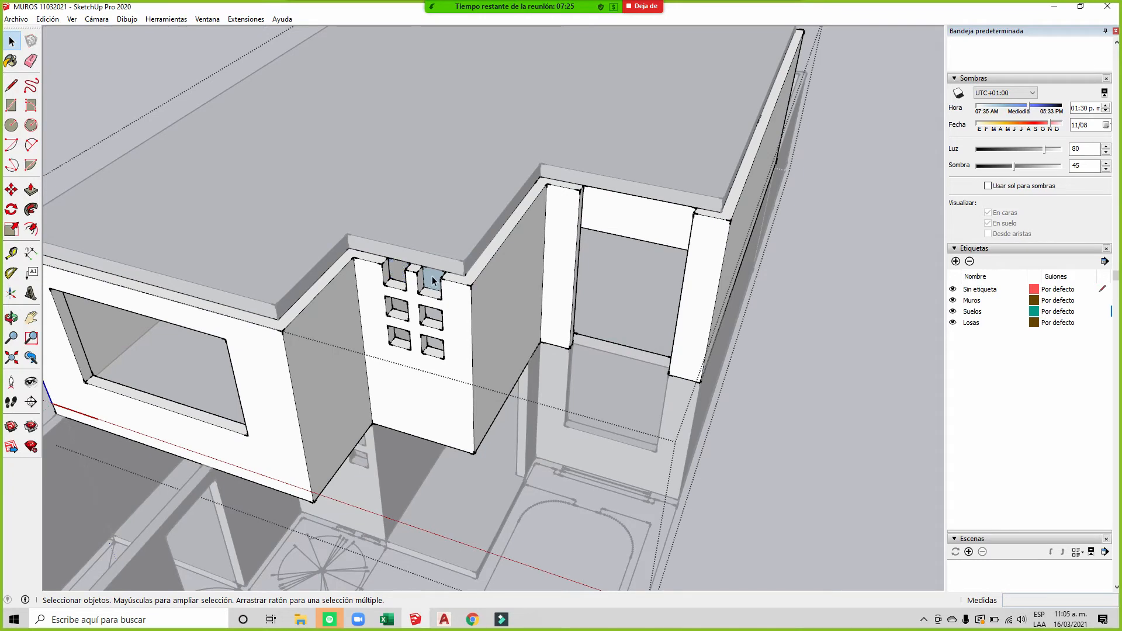
middle_click_drag(768, 252, 773, 291)
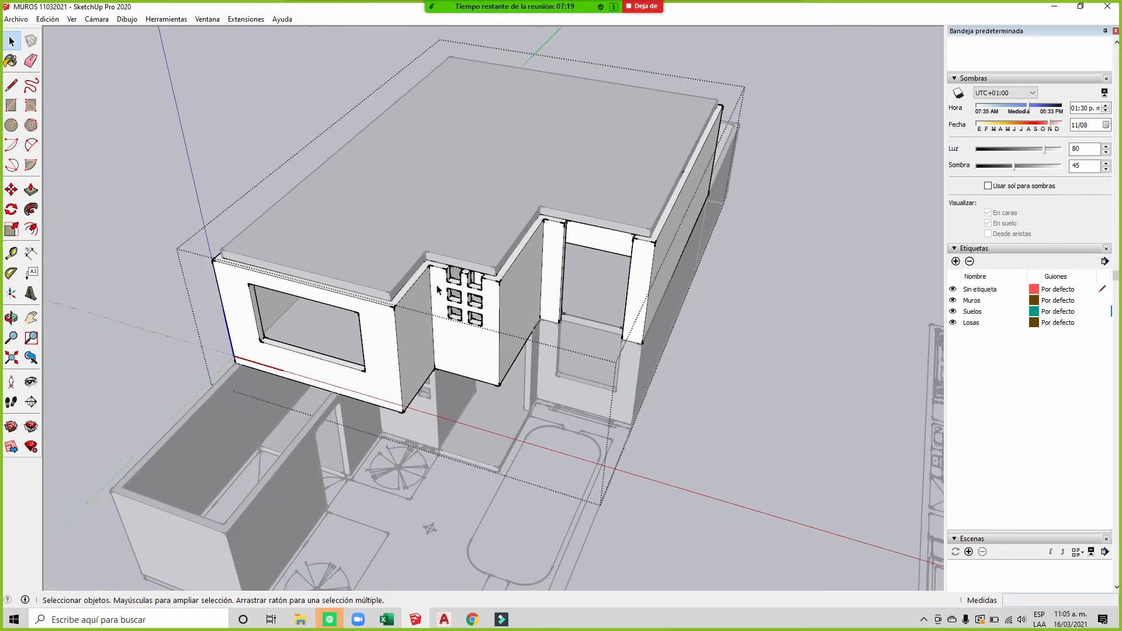
scroll(451, 291, "up", 3)
left_click(31, 189)
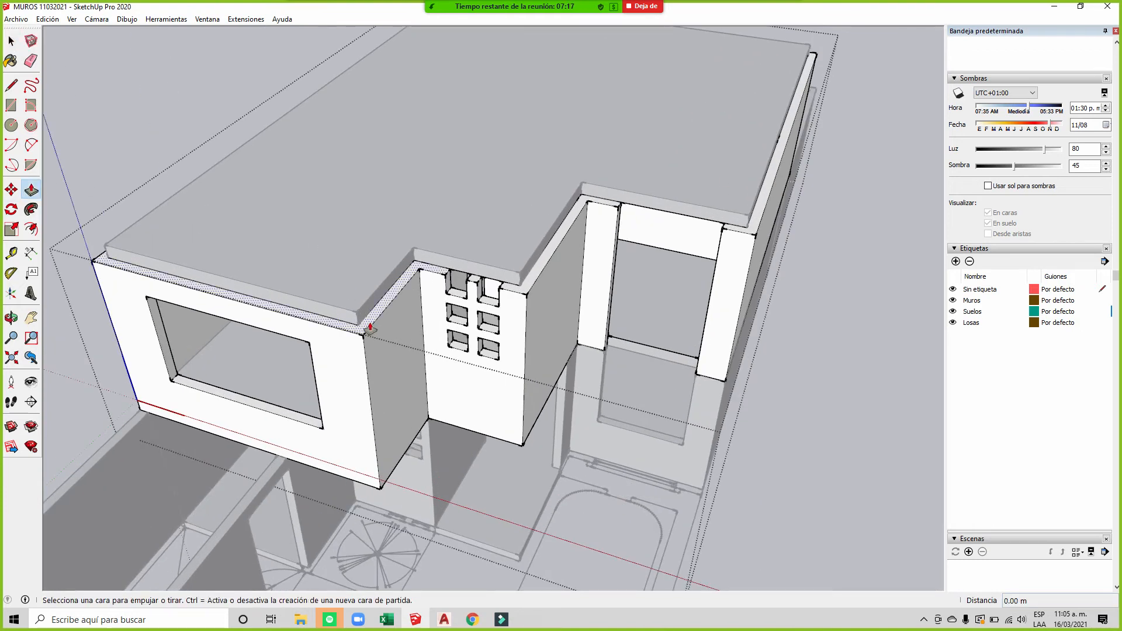
left_click(365, 328)
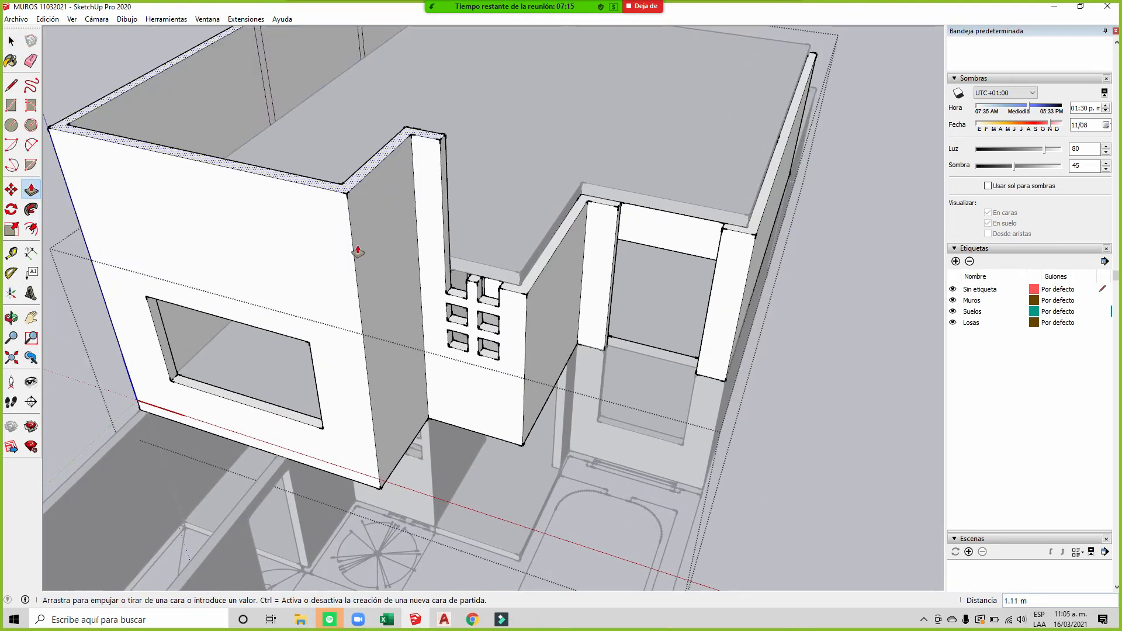
middle_click_drag(359, 251, 371, 213)
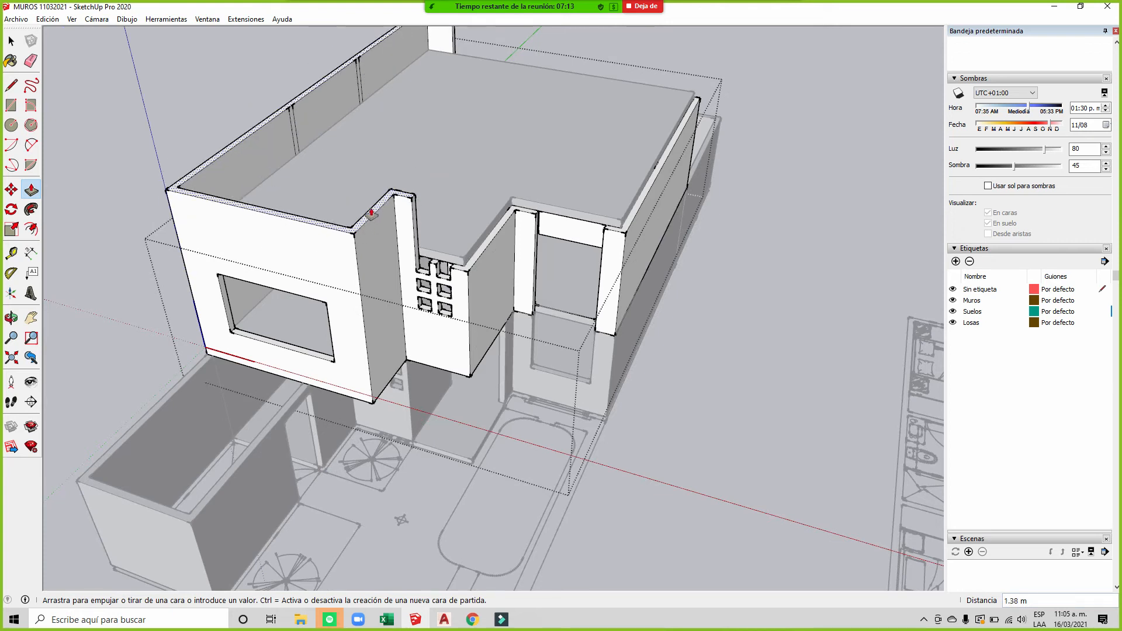
left_click(421, 181)
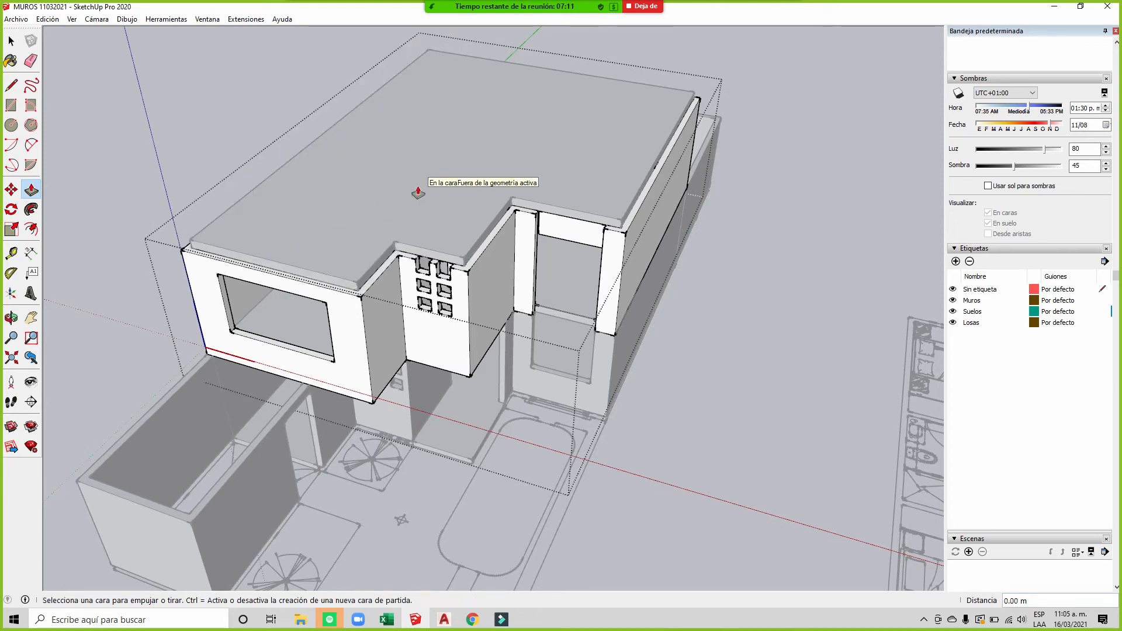
Step: Admit the participant waiting in the meeting's waiting room
middle_click_drag(671, 276, 581, 192)
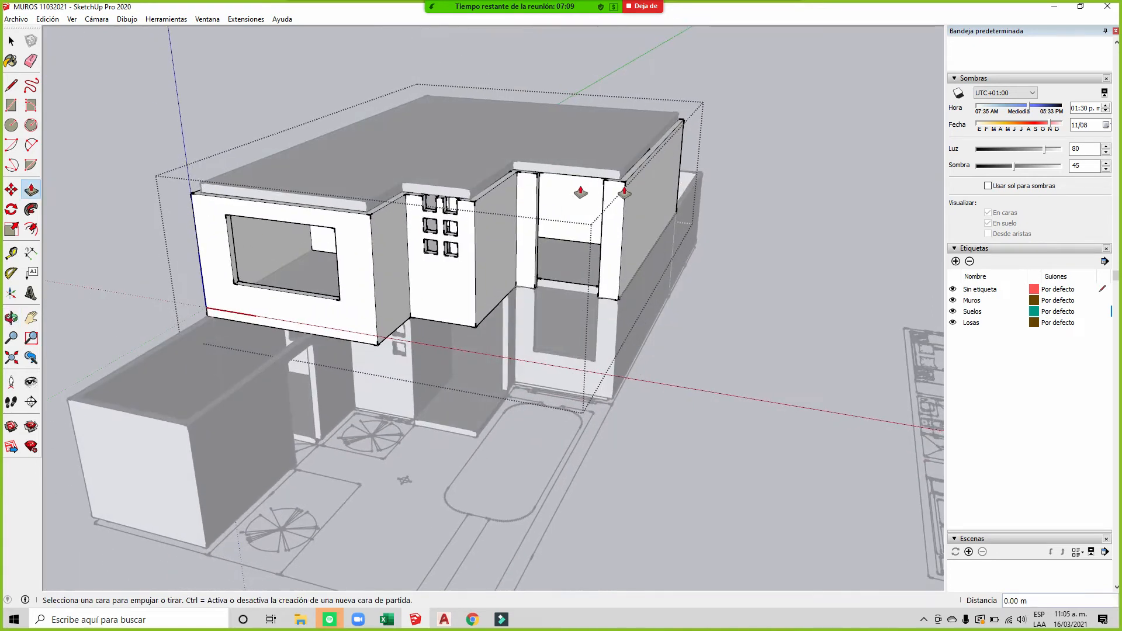
scroll(582, 193, "up", 2)
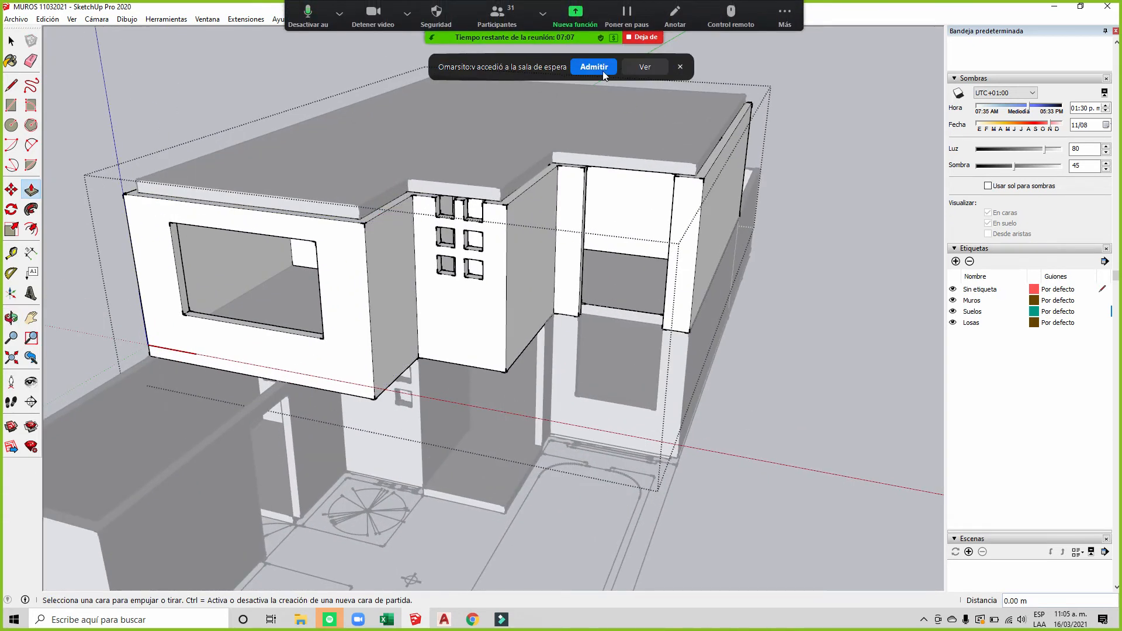
left_click(593, 67)
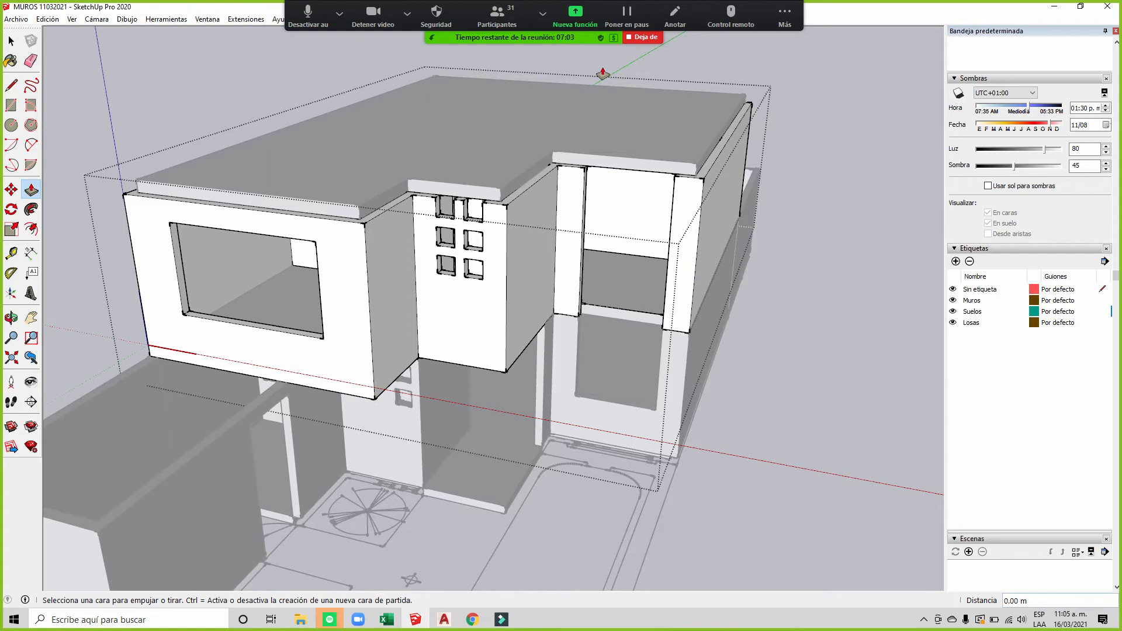
scroll(358, 212, "up", 2)
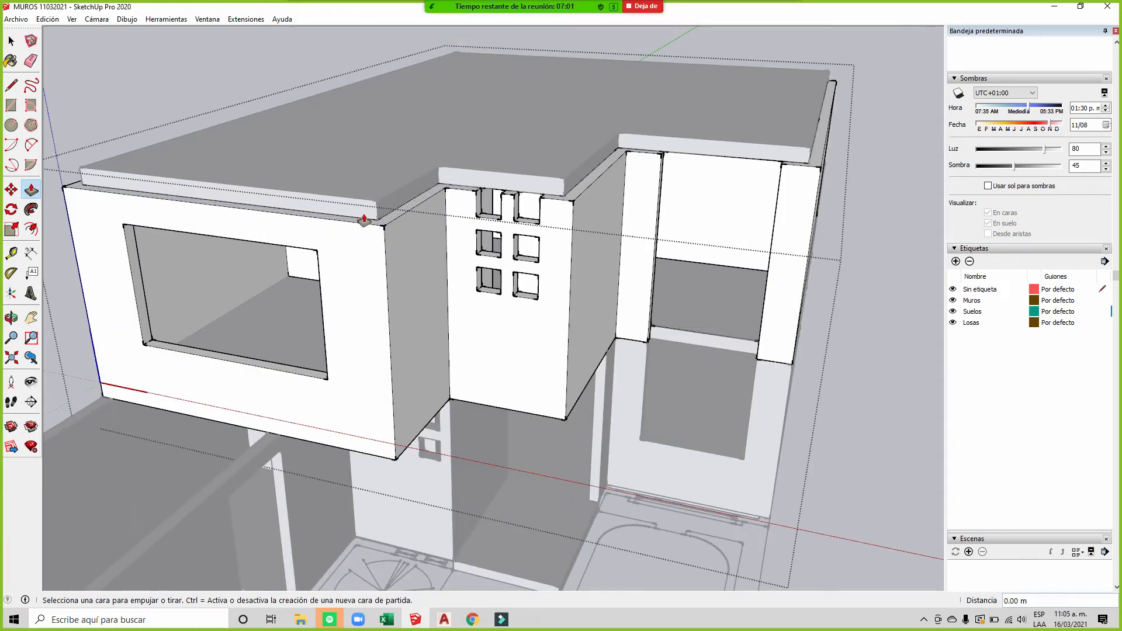
Step: Switch to the AutoCAD drawing and stretch the 0.30 parapet dimension down to the underside of the roof slab
left_click(444, 621)
scroll(584, 377, "up", 5)
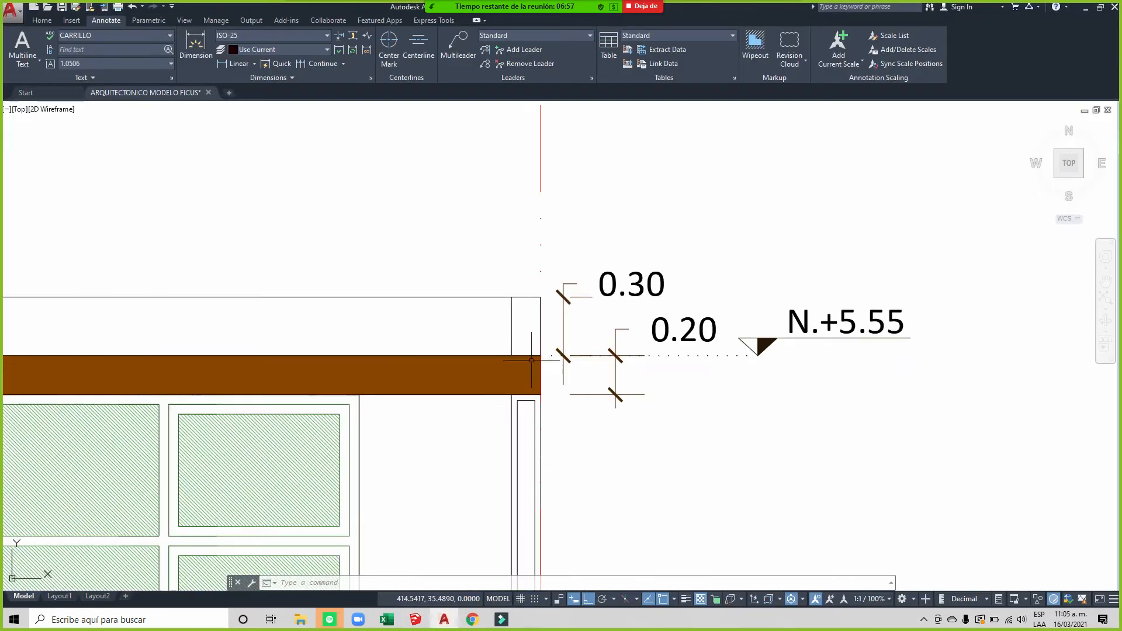
left_click(561, 355)
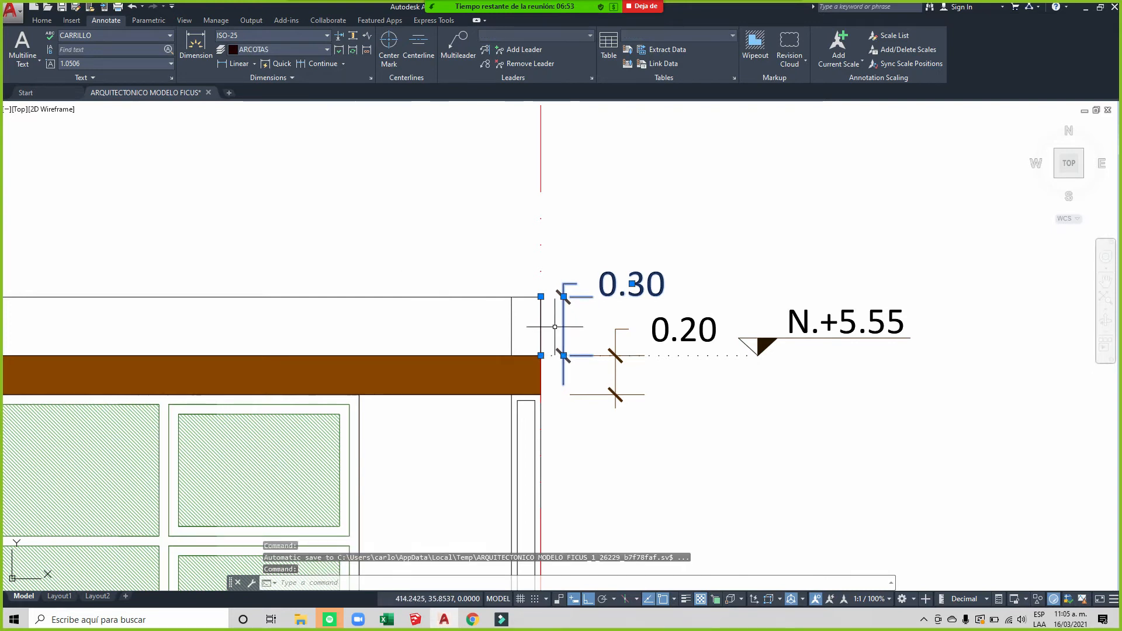
left_click(540, 355)
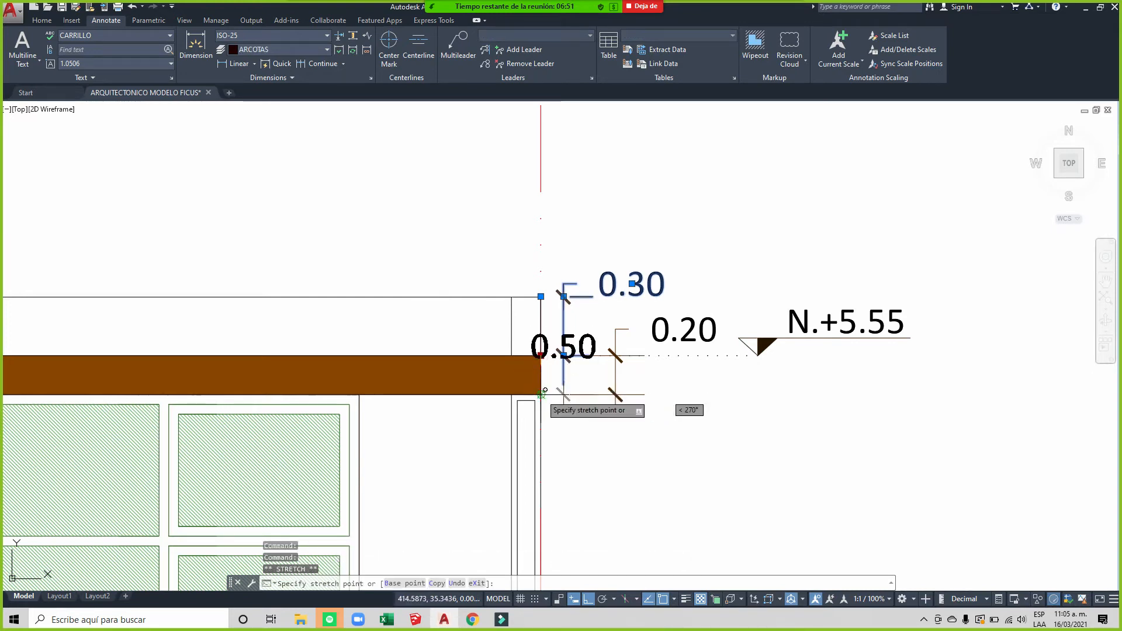
left_click(541, 394)
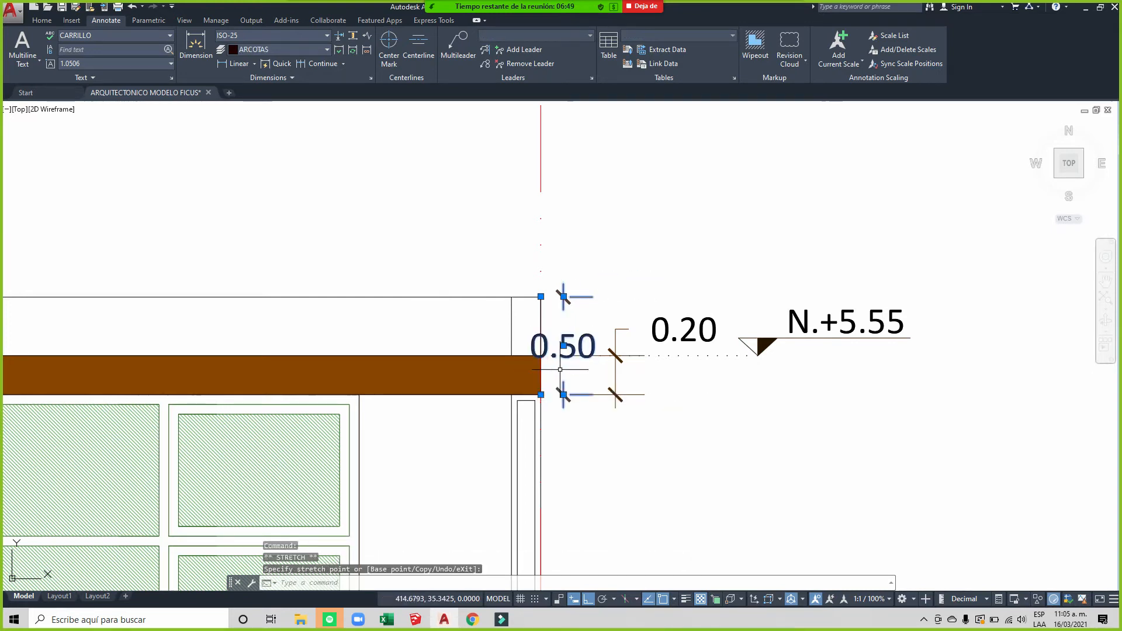
Step: Switch back to SketchUp and raise the wall top around the large front window and adjoining long side wall by 0.50 m
left_click(412, 621)
left_click(385, 221)
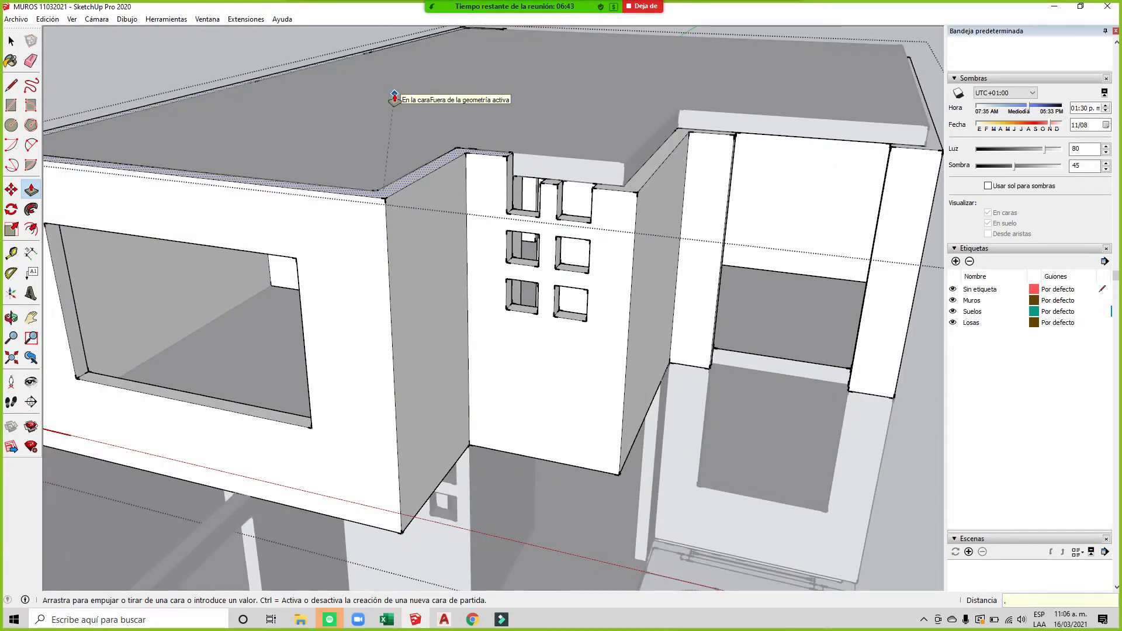
key("Return")
Step: Raise the narrow pier between the small square windows and the adjacent recessed wall's top by 0.50 m each
scroll(564, 175, "up", 5)
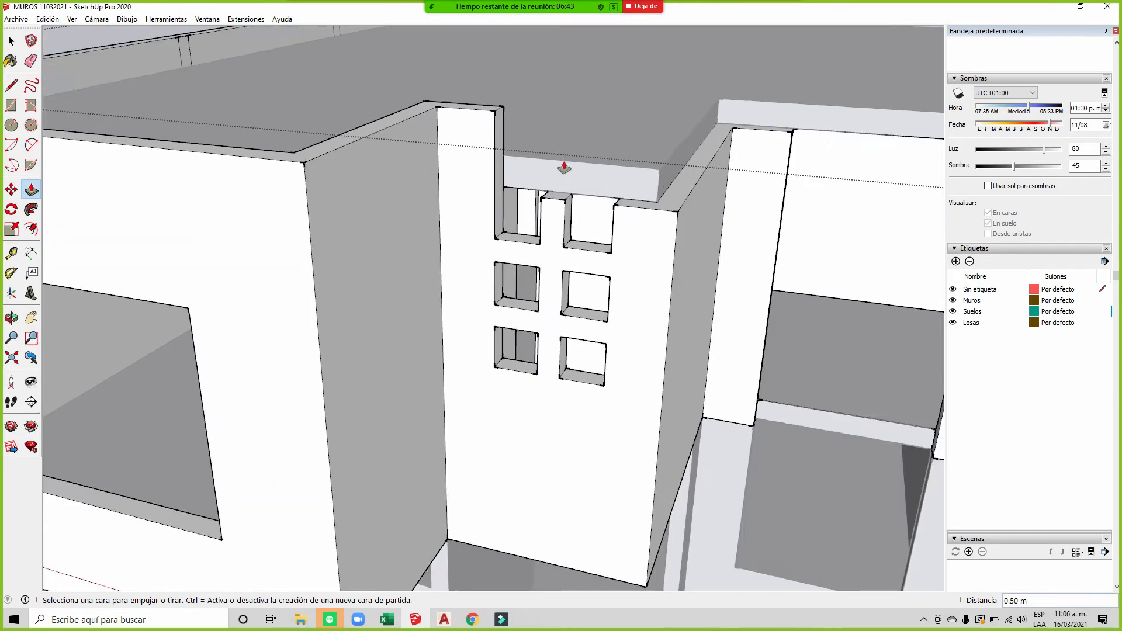
left_click(555, 209)
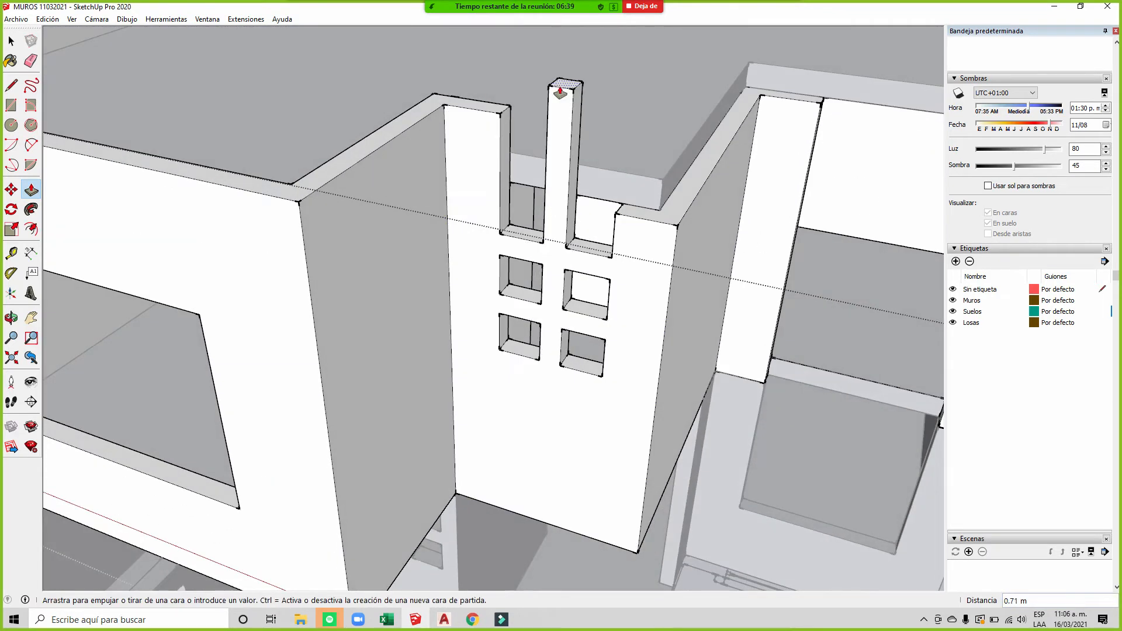
key("Return")
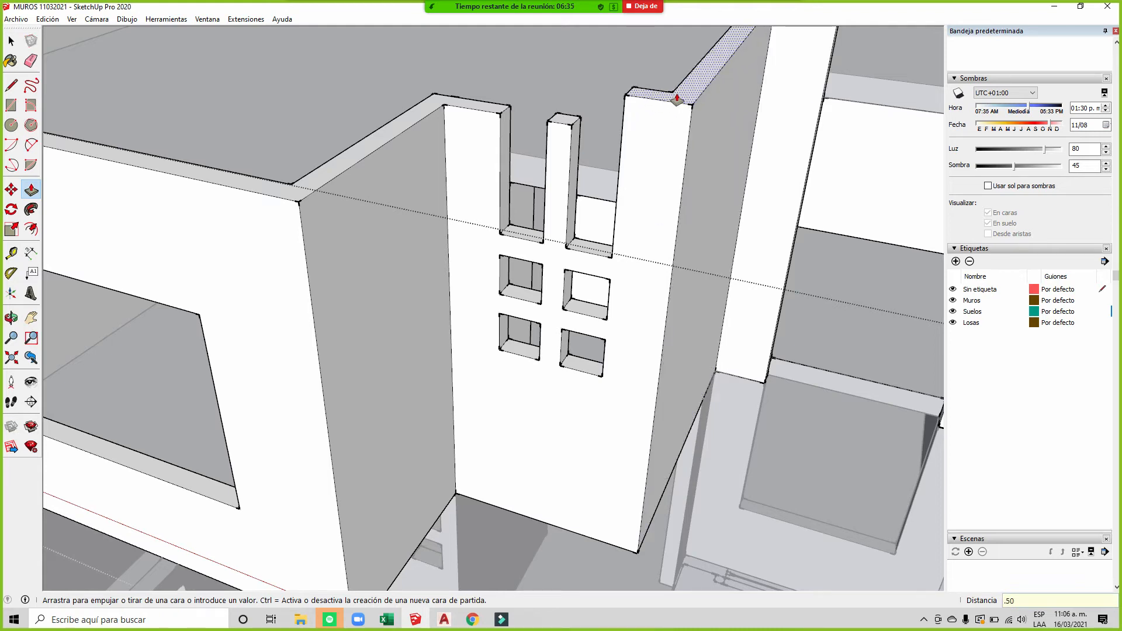
key("Return")
Step: Push/Pull the other long side wall's top and the rear wall section between the windows up 0.50 m
middle_click_drag(514, 225, 630, 287)
left_click(630, 287)
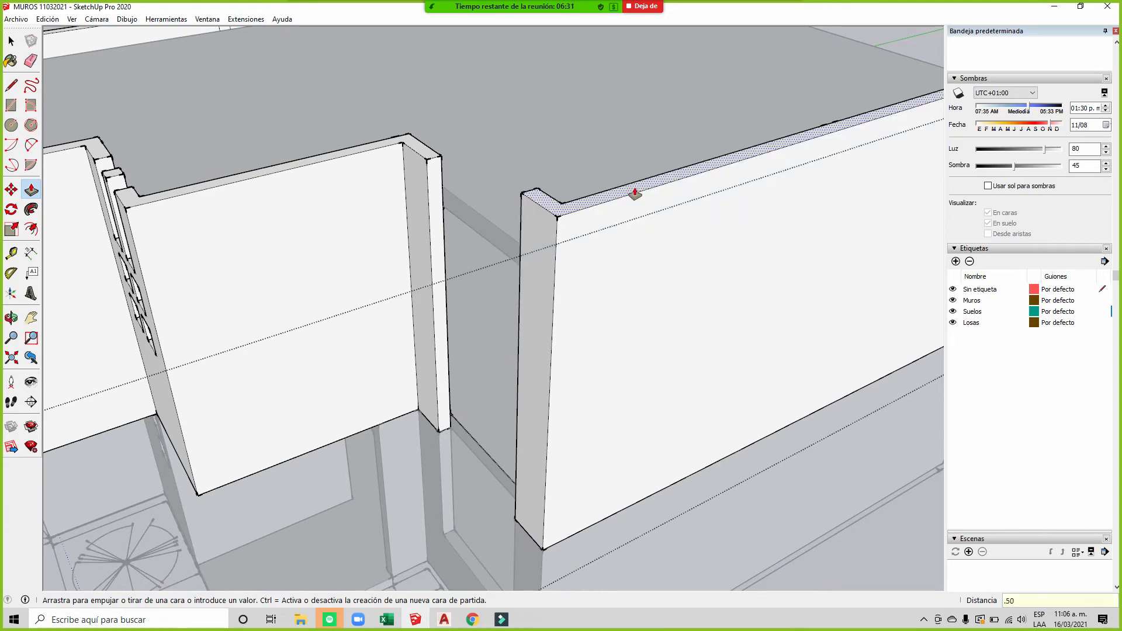
key("Return")
scroll(450, 224, "down", 5)
middle_click_drag(641, 245, 87, 240)
scroll(648, 254, "up", 4)
left_click(662, 263)
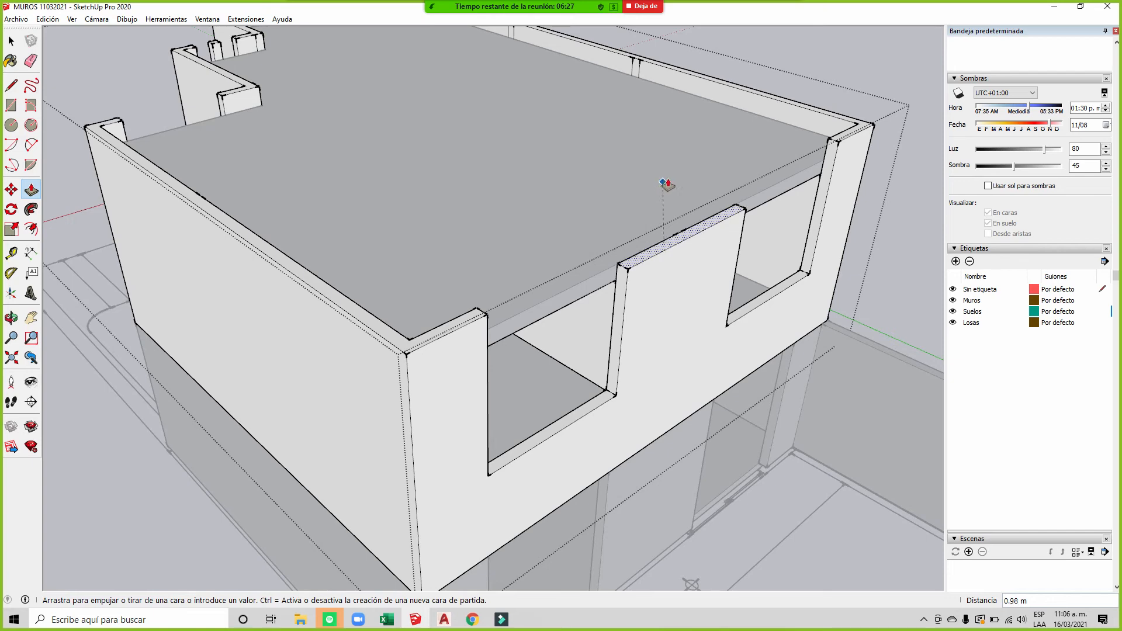
key("Return")
Step: Erase the leftover vertical lines on the inner face of the long side parapet
middle_click_drag(671, 170, 496, 274)
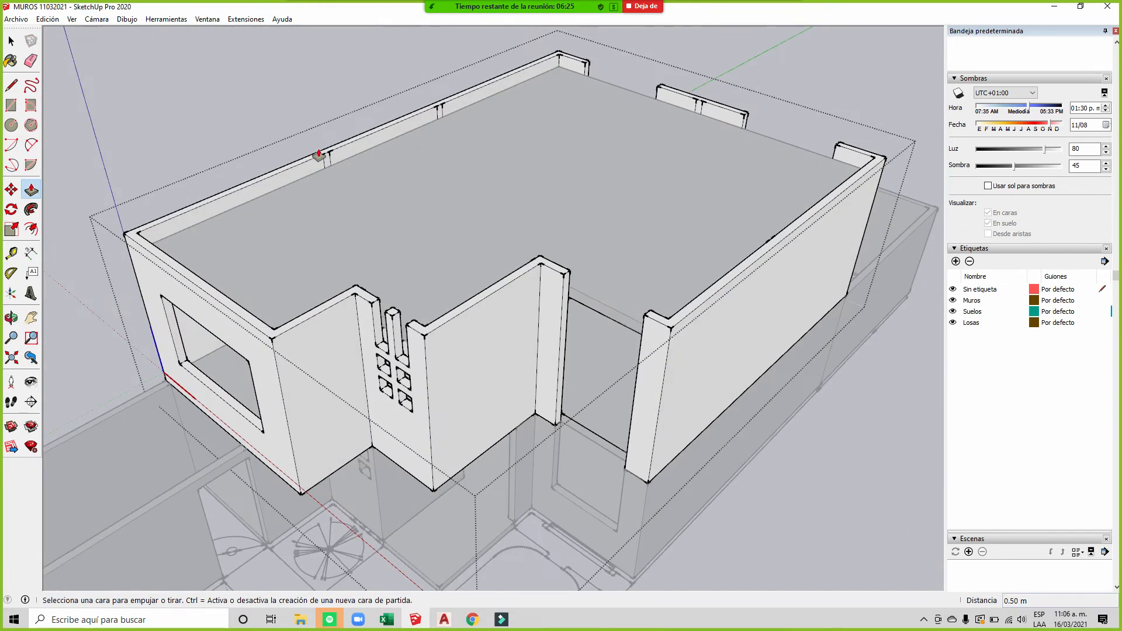
scroll(353, 163, "up", 5)
key("e")
scroll(353, 164, "up", 2)
left_click(296, 160)
left_click_drag(526, 73, 541, 66)
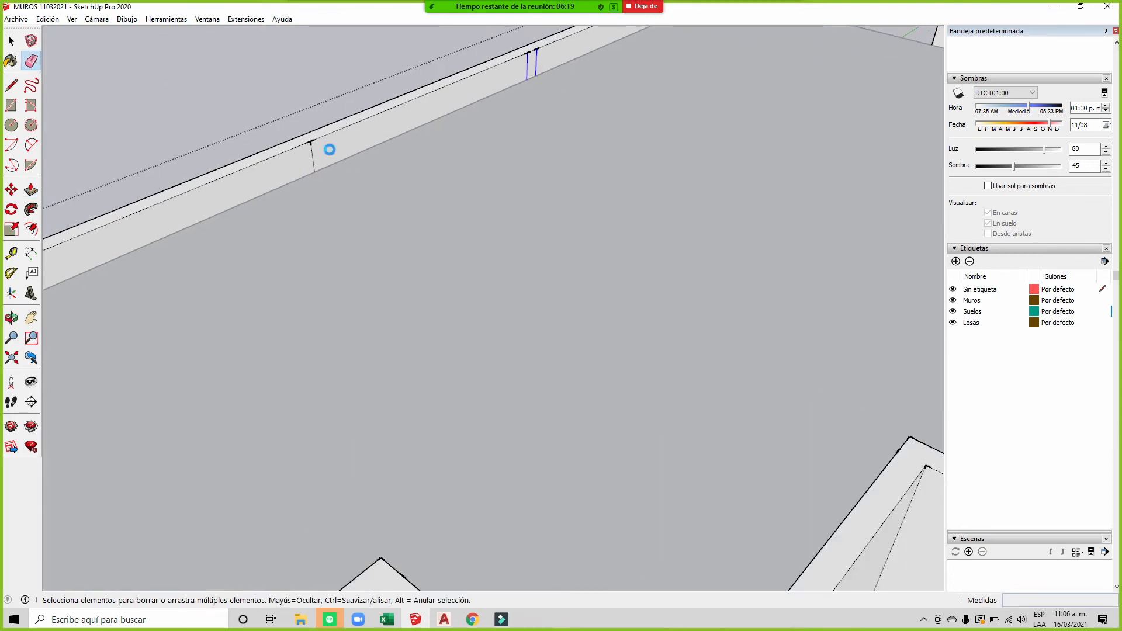
left_click_drag(319, 160, 307, 157)
Step: Delete the leftover ceiling face of the wall group behind the tall front opening
scroll(402, 135, "down", 3)
middle_click_drag(407, 148, 633, 80)
scroll(753, 74, "up", 4)
mouse_move(753, 75)
middle_mouse_down()
mouse_move(737, 51)
mouse_move(730, 85)
middle_mouse_up()
key("space")
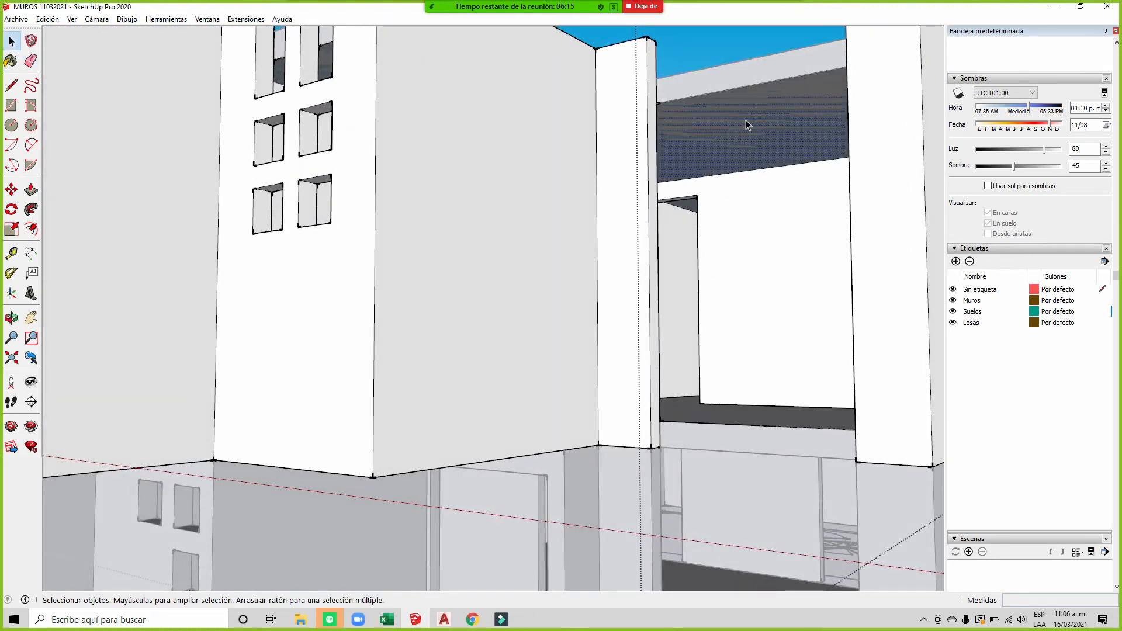
middle_click_drag(692, 161, 427, 228)
scroll(525, 178, "up", 4)
scroll(513, 178, "down", 2)
scroll(513, 177, "down", 2)
scroll(570, 163, "down", 3)
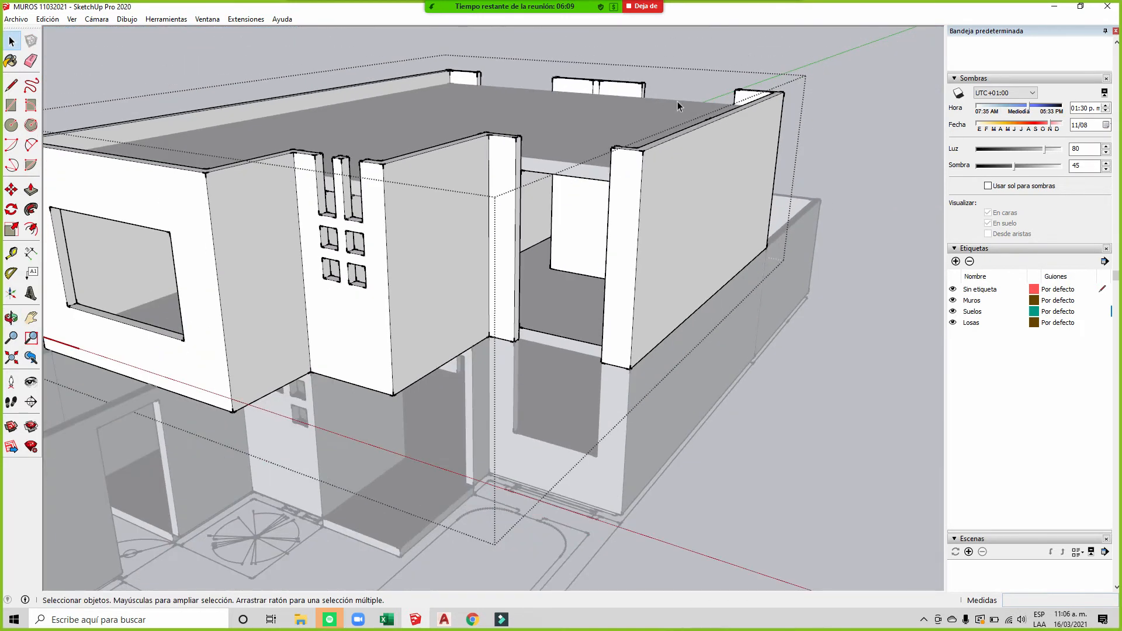
Step: Close the upper-floor wall group and hide the Losas tag
left_click(703, 57)
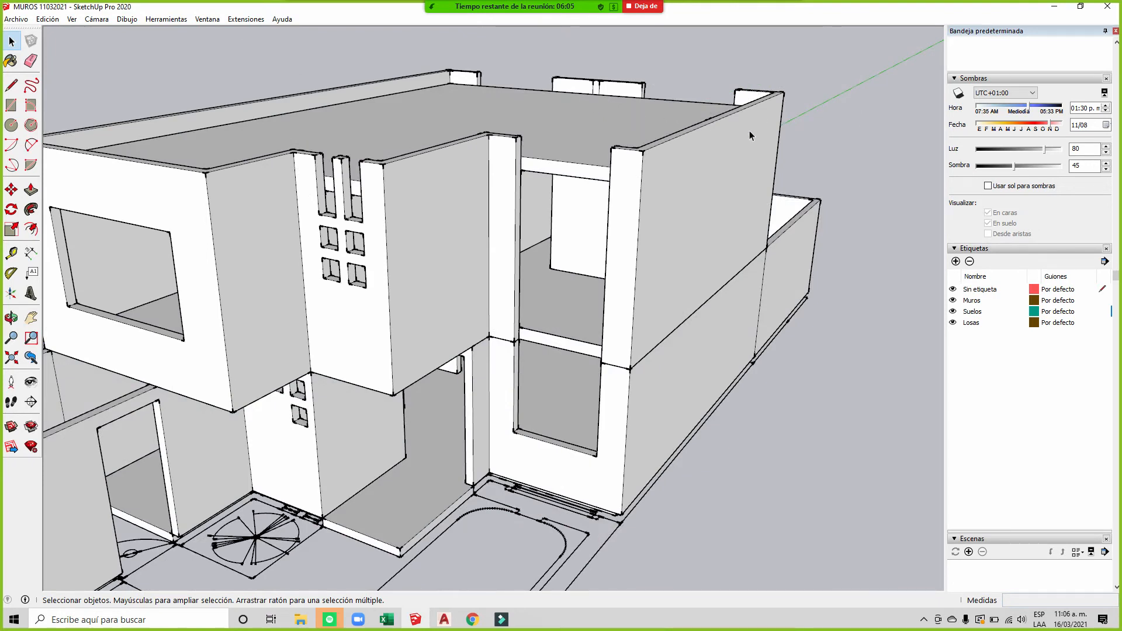
left_click(953, 322)
middle_click_drag(649, 146, 593, 101)
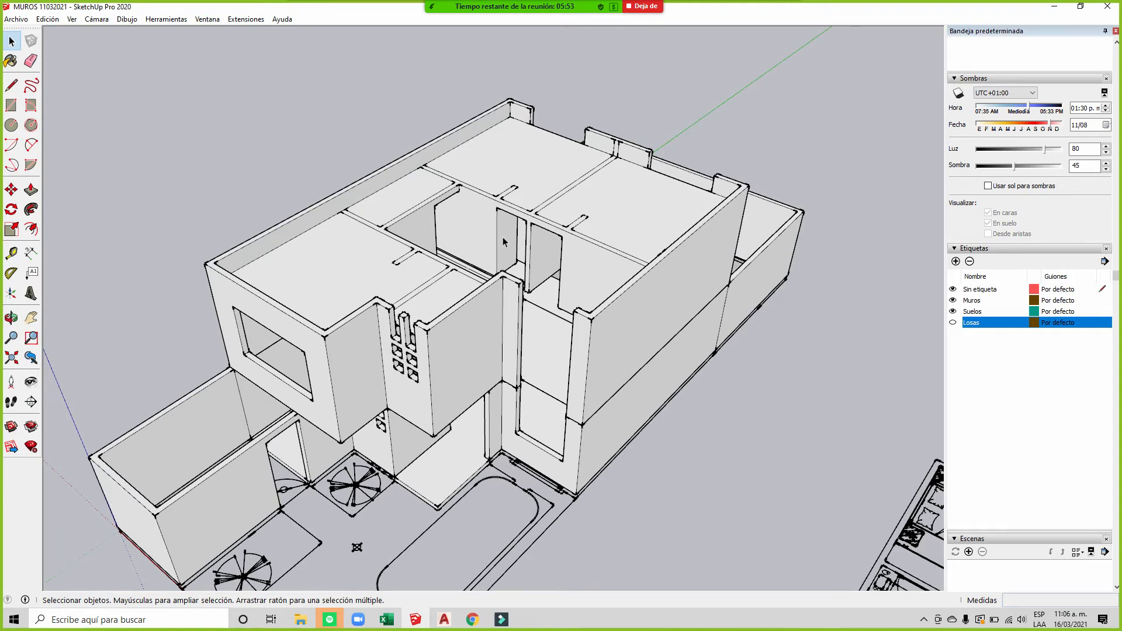
Step: Reopen the upper-floor wall group and delete the leftover faces covering the tops of the rooms
left_click(526, 149)
double_click(526, 149)
left_click(543, 156)
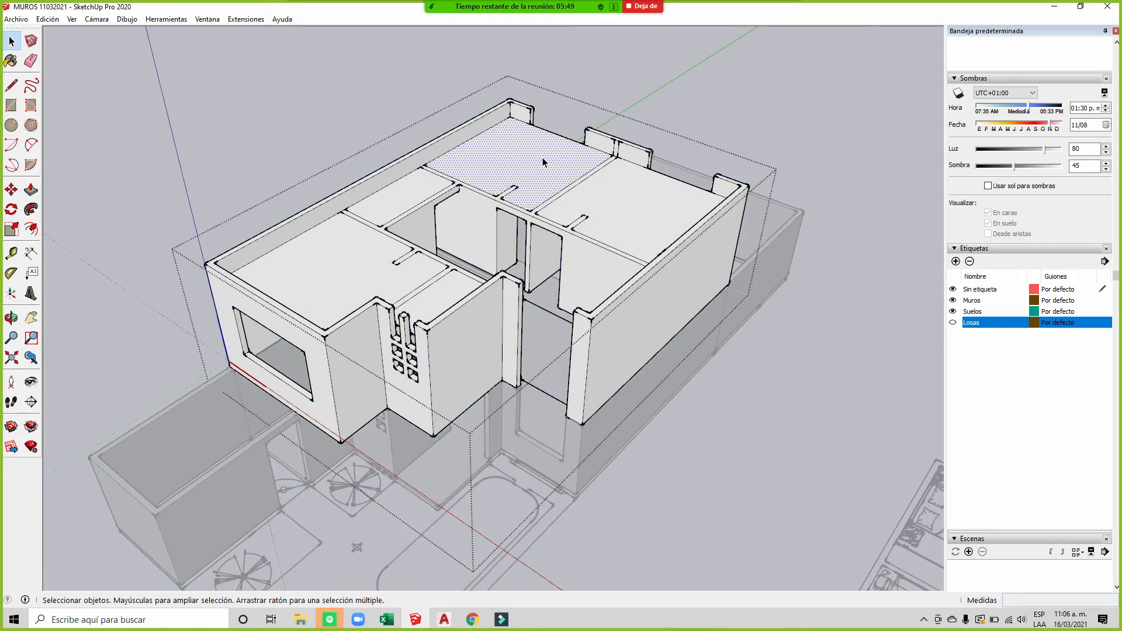
key("Delete")
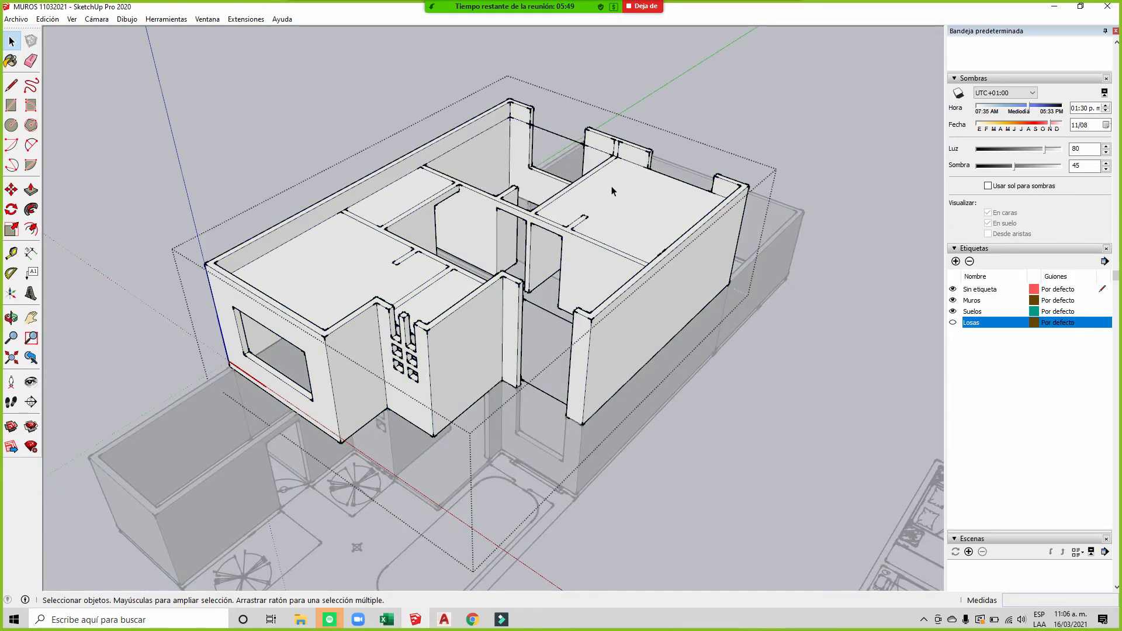
left_click(633, 204)
key("Delete")
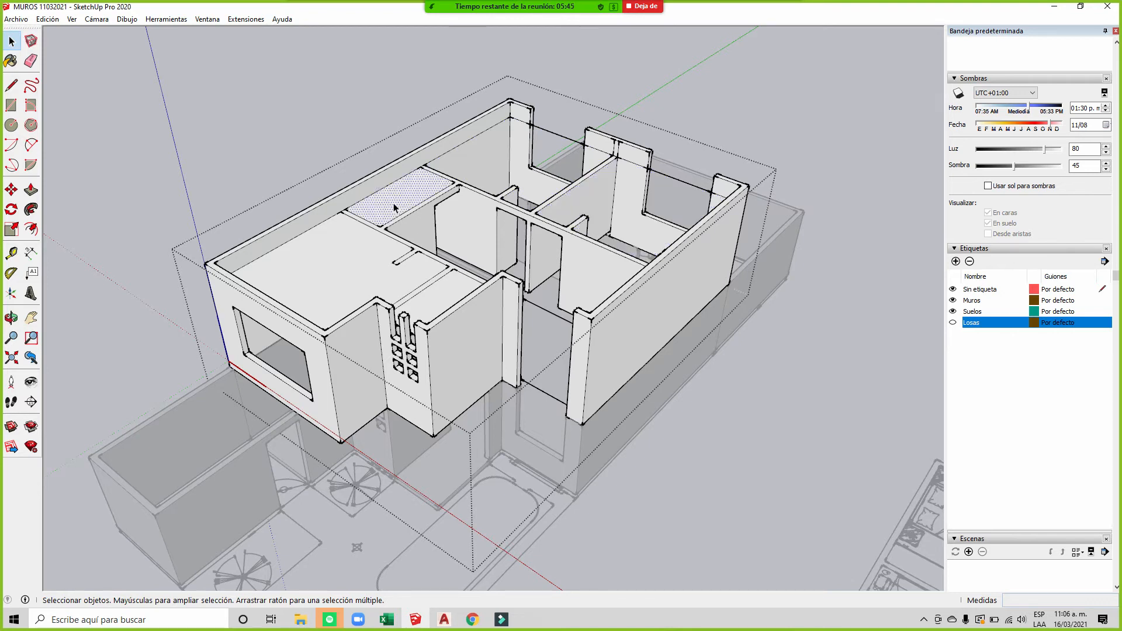
key("Delete")
left_click(342, 248)
key("Delete")
key("Delete")
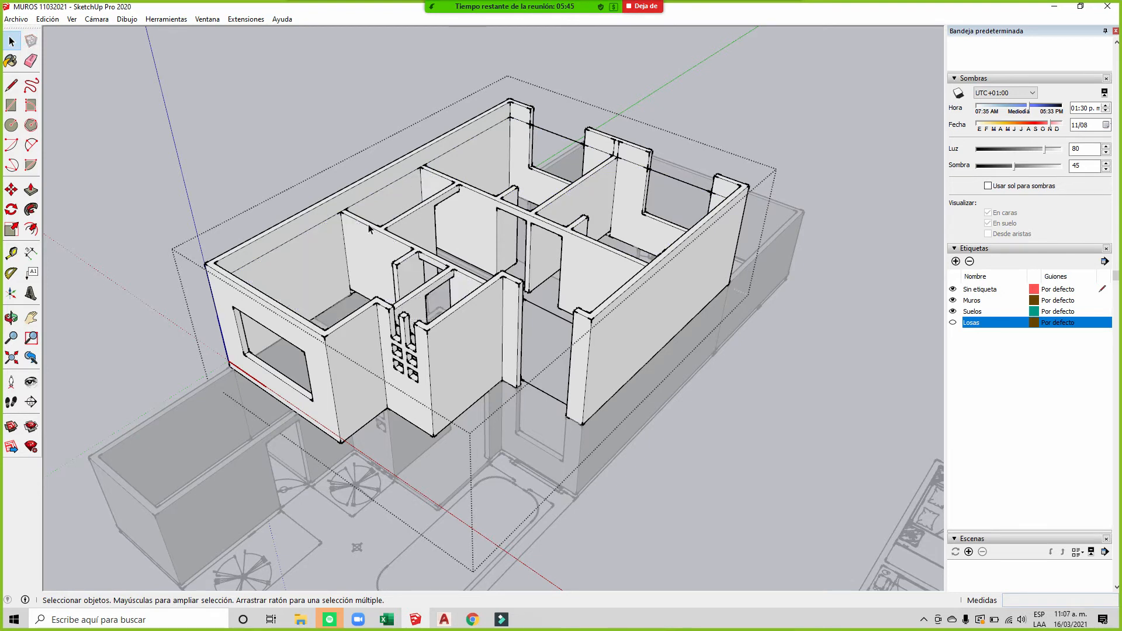
Step: Erase the leftover horizontal lines at room-wall height along the inner face of the long side wall
scroll(348, 248, "up", 8)
left_click(31, 61)
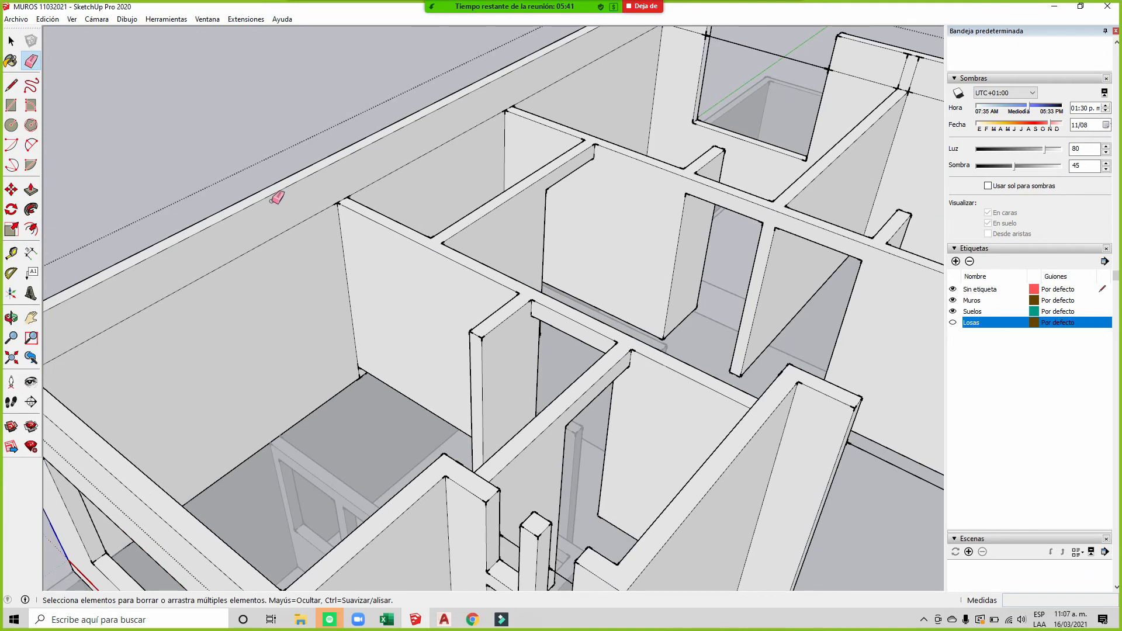
left_click(391, 171)
left_click(300, 221)
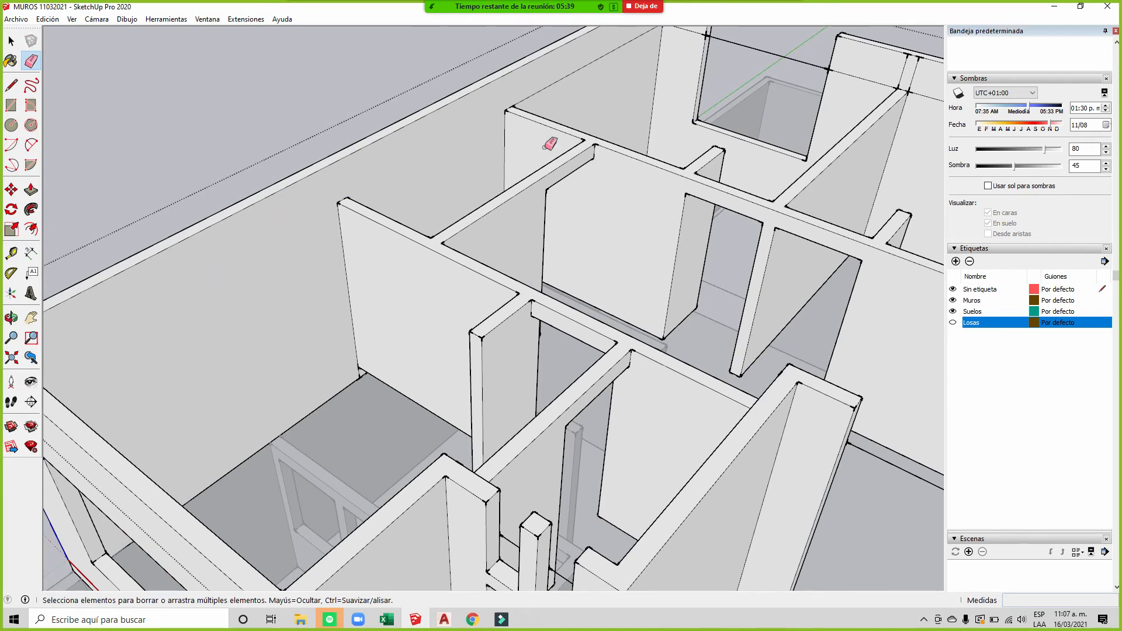
Step: Erase the leftover horizontal lines on the rear wall and across its two window openings
mouse_move(567, 73)
middle_mouse_down()
mouse_move(501, 168)
mouse_move(609, 43)
middle_mouse_up()
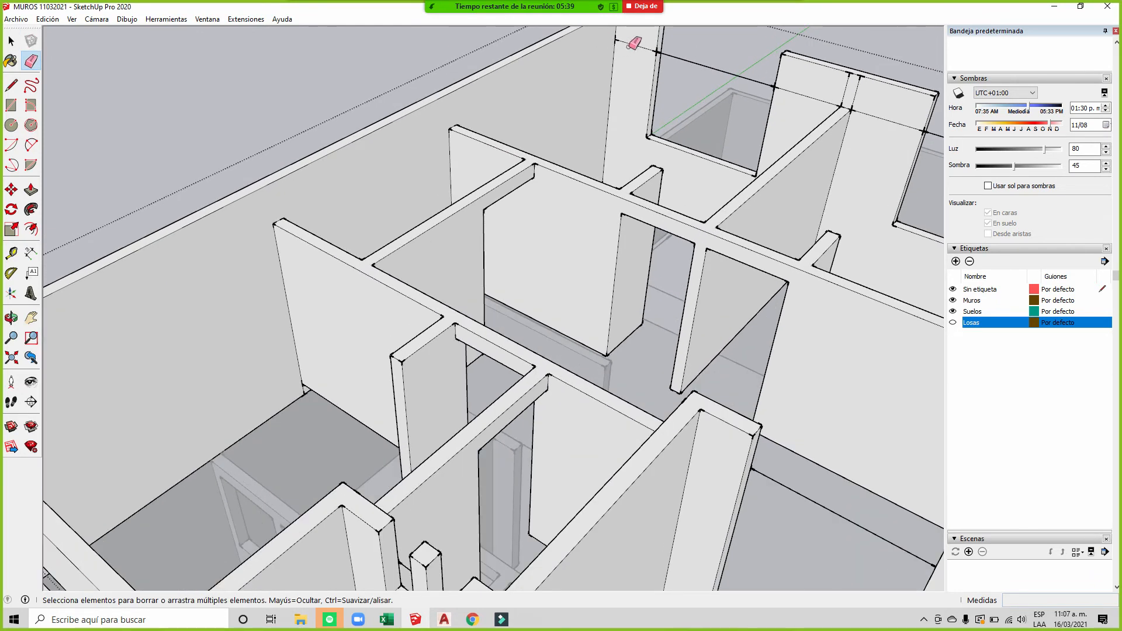
middle_click_drag(554, 90, 771, 110)
left_click_drag(782, 99, 805, 102)
middle_click_drag(882, 142, 406, 188)
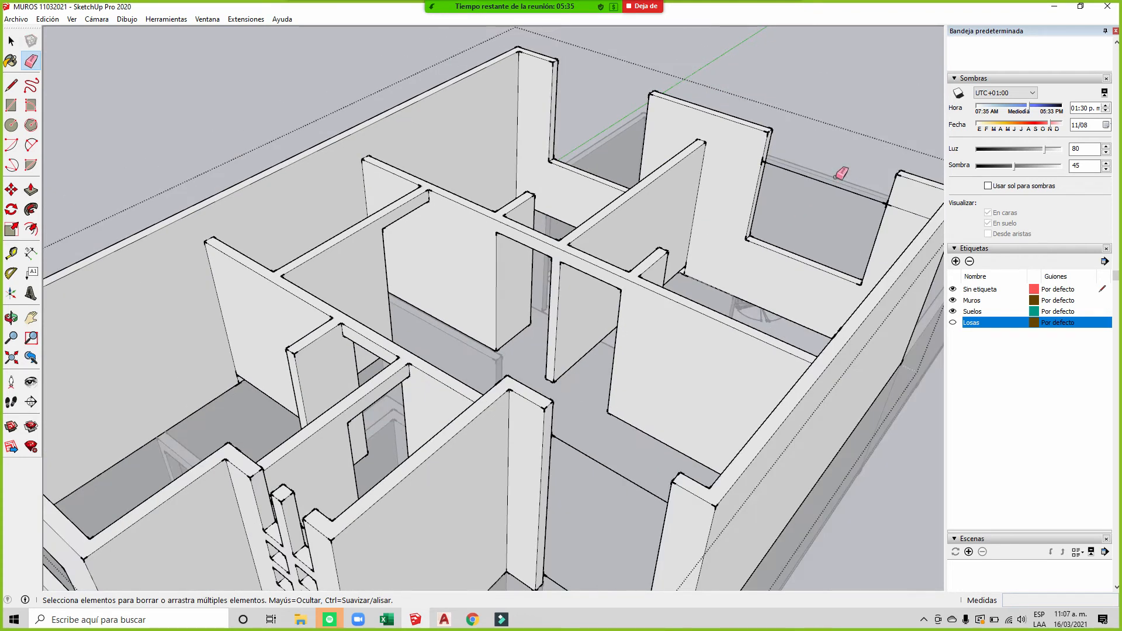
middle_click_drag(836, 177, 854, 133)
left_click(852, 131)
Step: Erase the leftover horizontal line on the inner face of the side wall beside the tall front opening
mouse_move(625, 154)
middle_mouse_down()
mouse_move(850, 130)
mouse_move(844, 150)
mouse_move(579, 233)
mouse_move(827, 95)
mouse_move(749, 92)
middle_mouse_up()
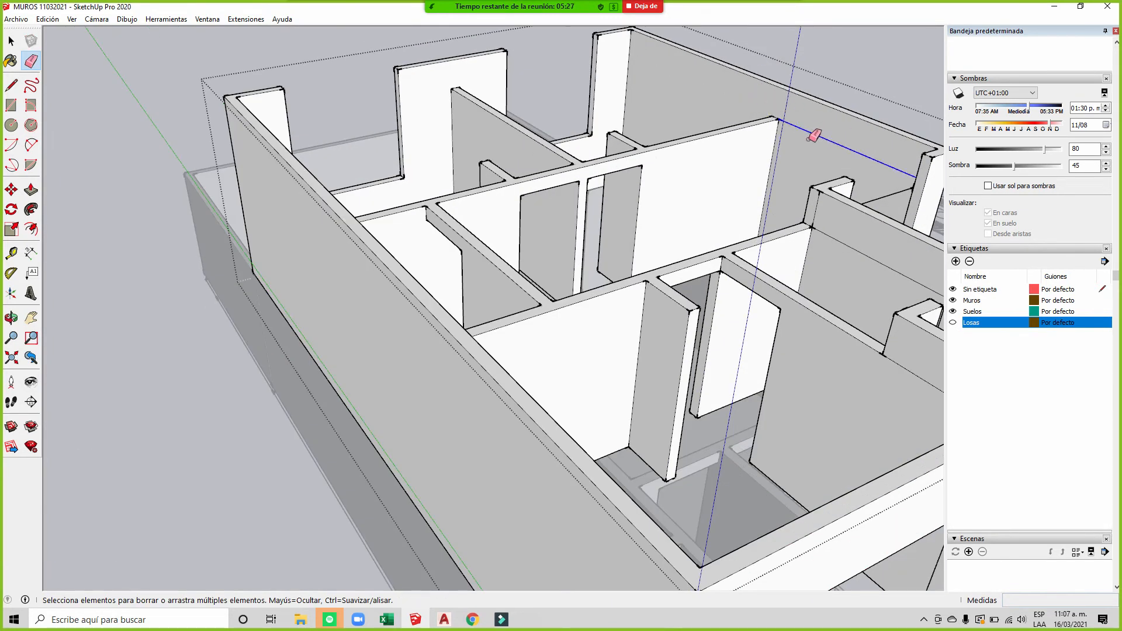
middle_click_drag(814, 132, 597, 177)
scroll(778, 178, "up", 2)
scroll(710, 185, "up", 3)
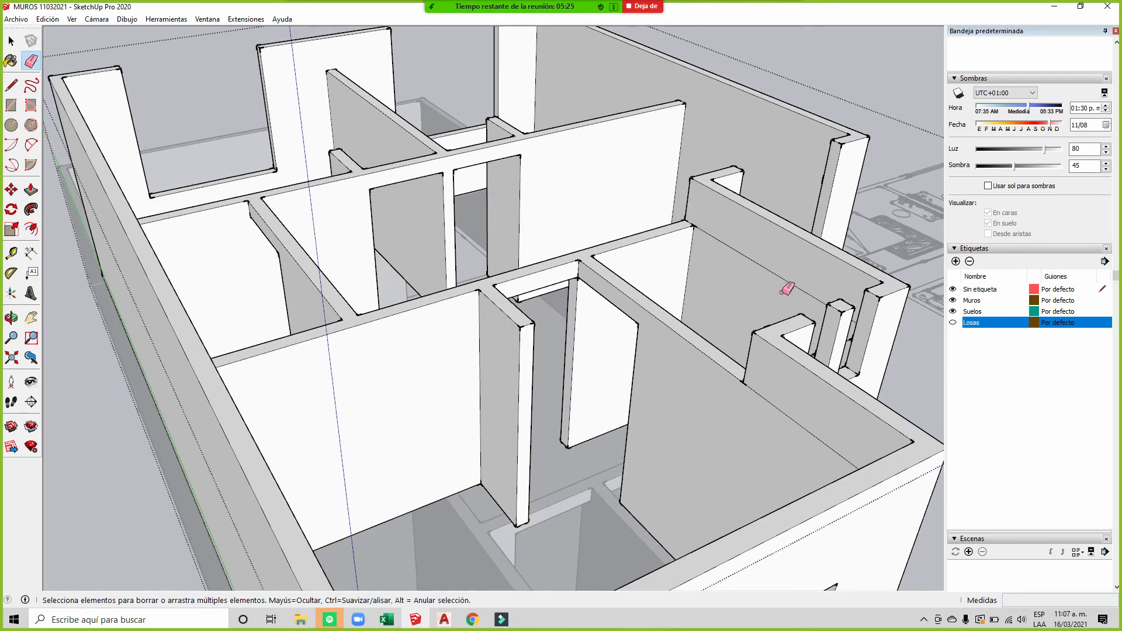
Step: Erase the leftover lines crossing the inner side of the lattice window wall
scroll(787, 289, "down", 3)
middle_click_drag(431, 251, 927, 350)
scroll(832, 73, "up", 3)
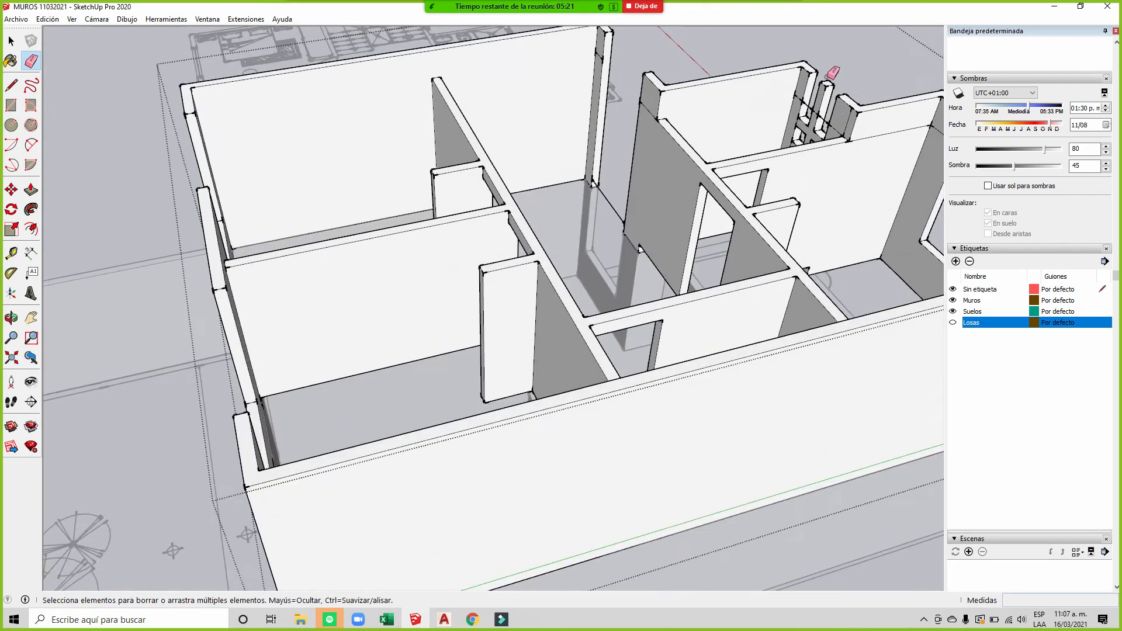
scroll(833, 73, "up", 3)
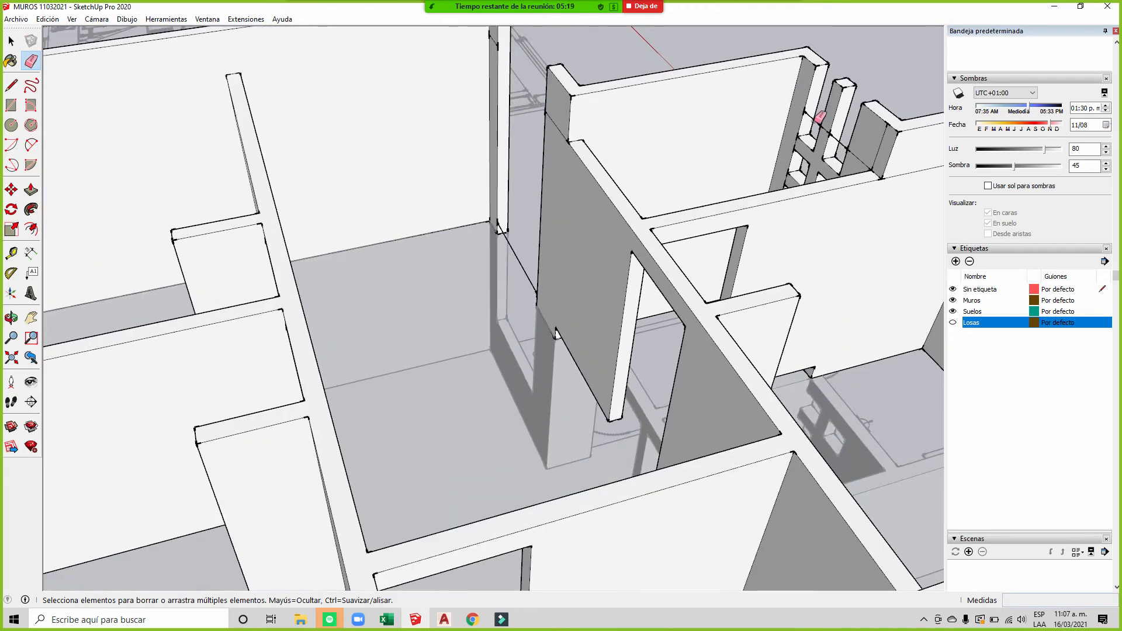
scroll(762, 143, "up", 3)
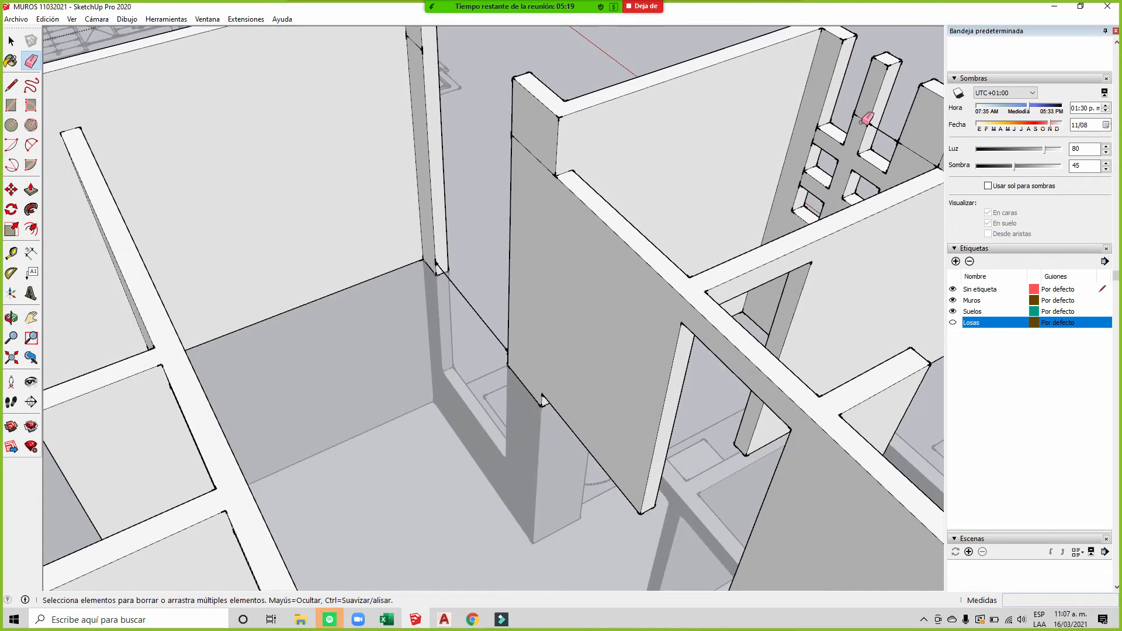
scroll(764, 105, "down", 3)
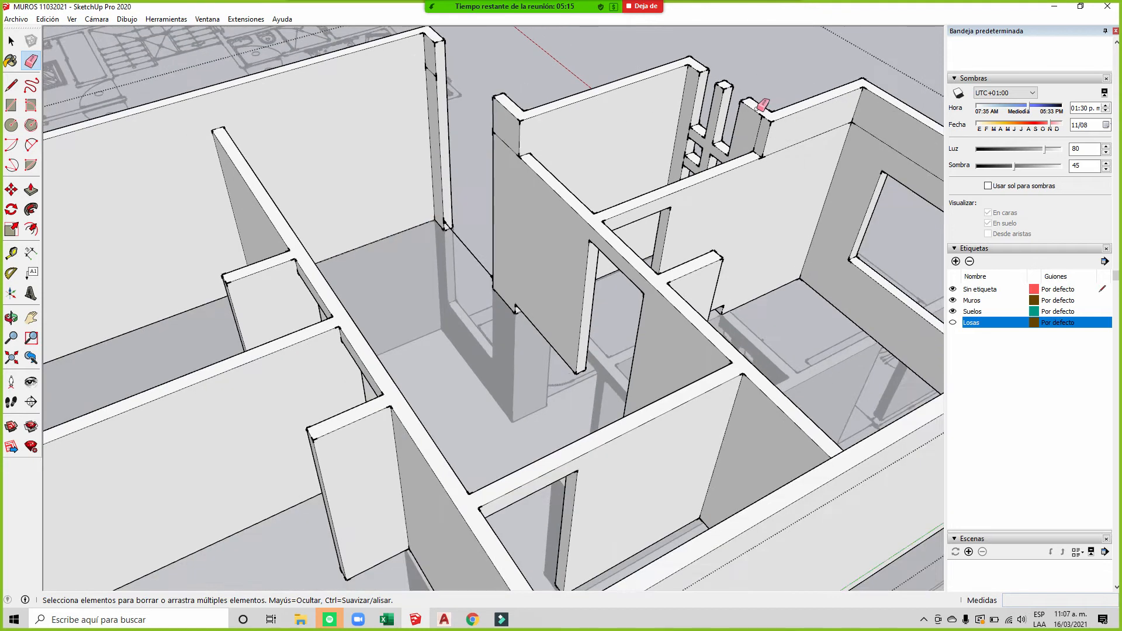
Step: Erase the leftover lines inside the front window room and on the wall ends flanking the tall front opening
scroll(777, 135, "up", 4)
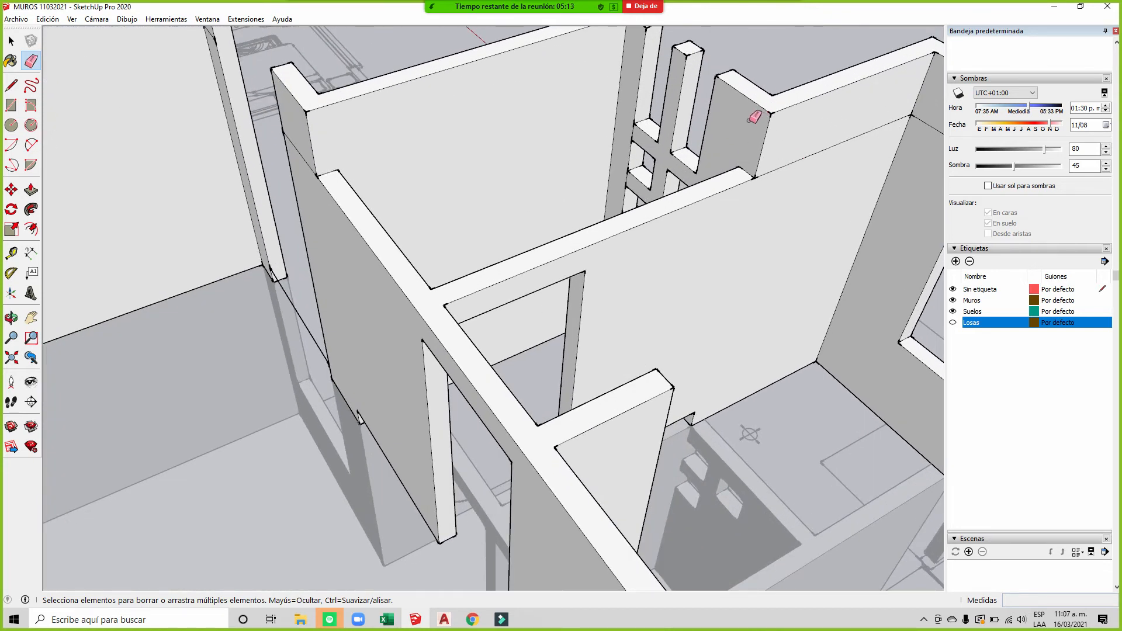
scroll(746, 173, "down", 2)
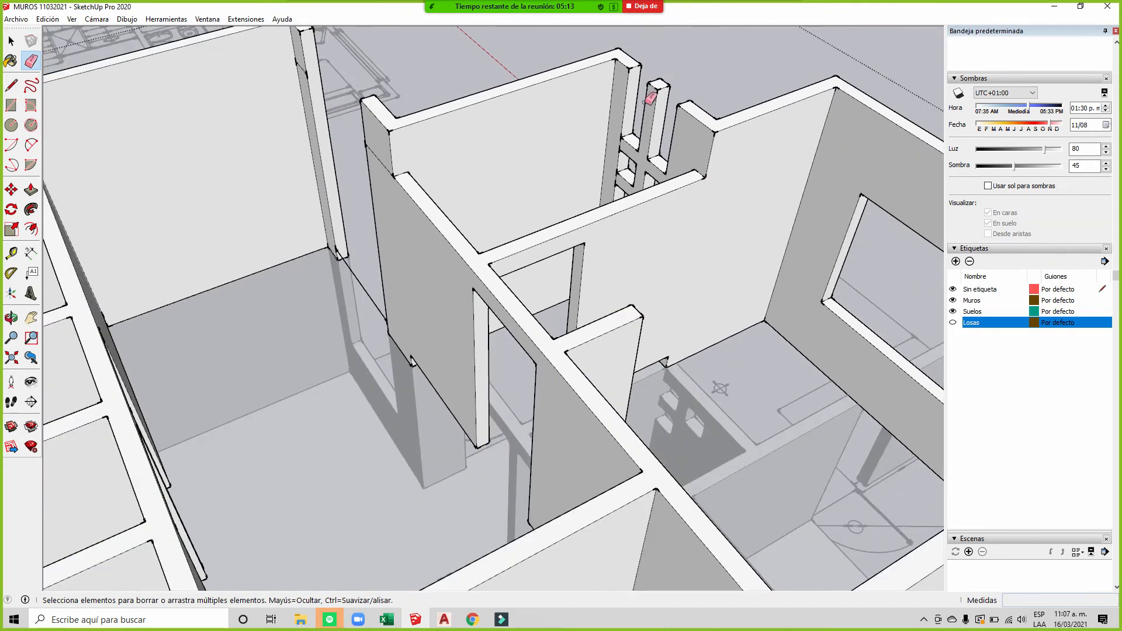
scroll(653, 105, "down", 3)
middle_click_drag(659, 108, 596, 82)
scroll(526, 120, "up", 3)
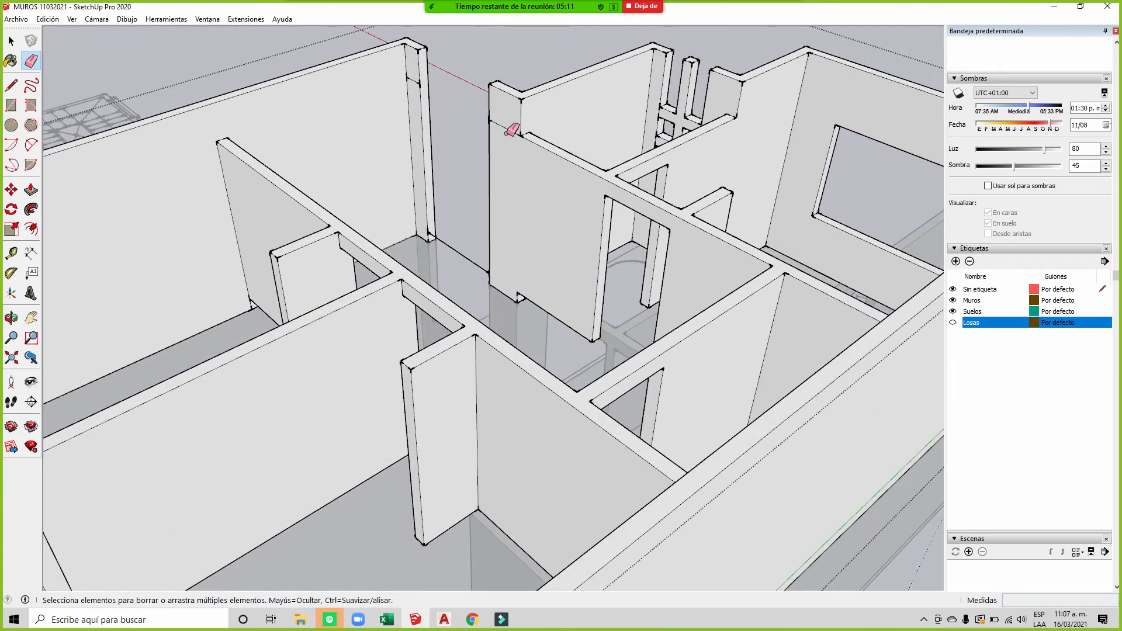
middle_click_drag(610, 69, 468, 91)
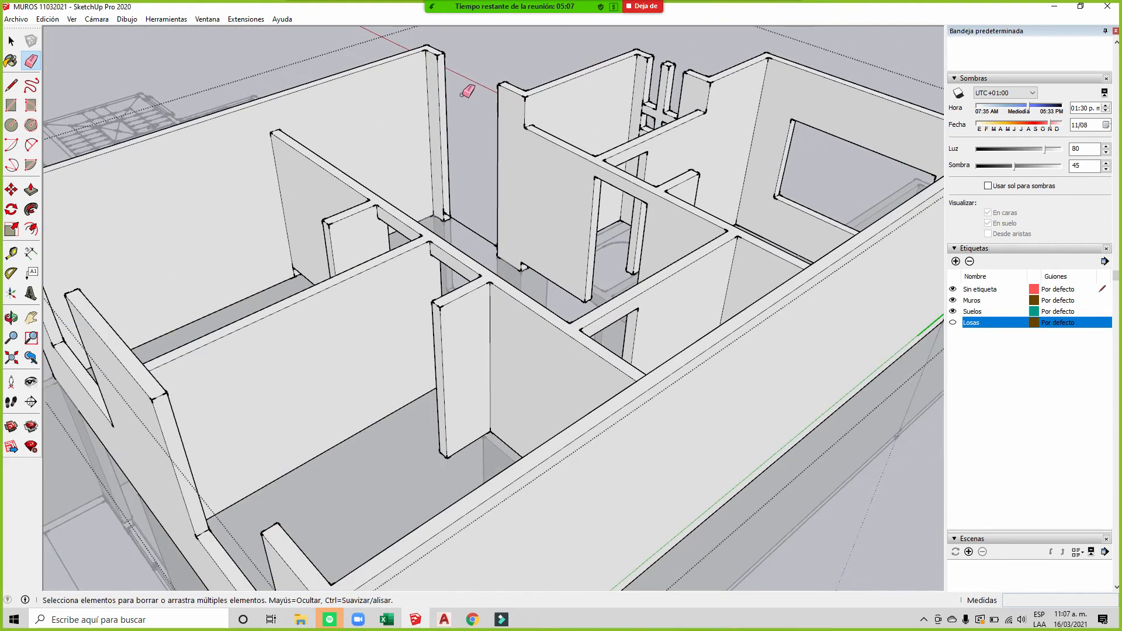
Step: Inspect the upper-floor walls from all sides for remaining leftover edges
scroll(669, 143, "down", 3)
middle_click_drag(669, 143, 313, 199)
scroll(261, 186, "up", 2)
scroll(261, 184, "down", 3)
middle_click_drag(326, 251, 388, 118)
scroll(279, 297, "up", 3)
scroll(279, 296, "down", 3)
middle_click_drag(338, 288, 173, 366)
scroll(643, 126, "up", 3)
scroll(635, 169, "up", 4)
scroll(588, 339, "down", 5)
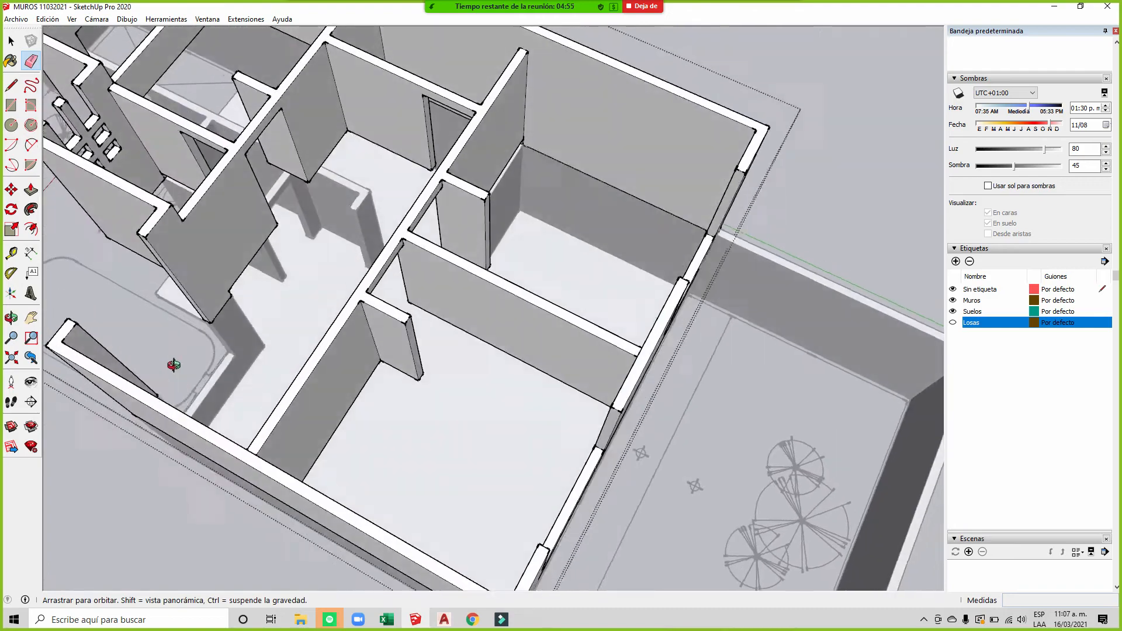
scroll(520, 227, "down", 2)
mouse_move(526, 223)
middle_mouse_down()
mouse_move(806, 150)
mouse_move(719, 181)
mouse_move(762, 180)
mouse_move(688, 214)
mouse_move(401, 306)
mouse_move(476, 230)
mouse_move(116, 181)
mouse_move(451, 200)
mouse_move(514, 244)
mouse_move(596, 155)
mouse_move(517, 103)
middle_mouse_up()
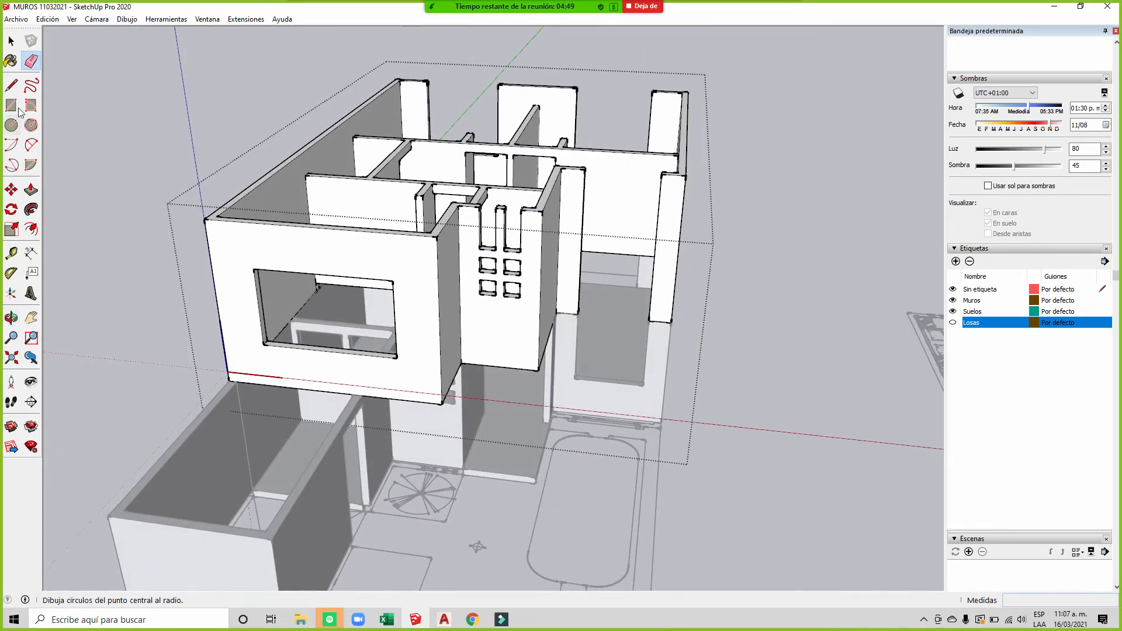
Step: Show the Losas tag again, close the upper-floor wall group and review the front of the house
left_click(953, 322)
mouse_move(785, 125)
middle_mouse_down()
mouse_move(578, 166)
mouse_move(386, 160)
mouse_move(431, 156)
mouse_move(576, 36)
mouse_move(725, 41)
mouse_move(672, 117)
mouse_move(655, 207)
mouse_move(518, 238)
mouse_move(474, 260)
mouse_move(439, 243)
mouse_move(408, 253)
mouse_move(396, 221)
mouse_move(629, 221)
mouse_move(587, 243)
mouse_move(567, 239)
middle_mouse_up()
scroll(408, 253, "up", 5)
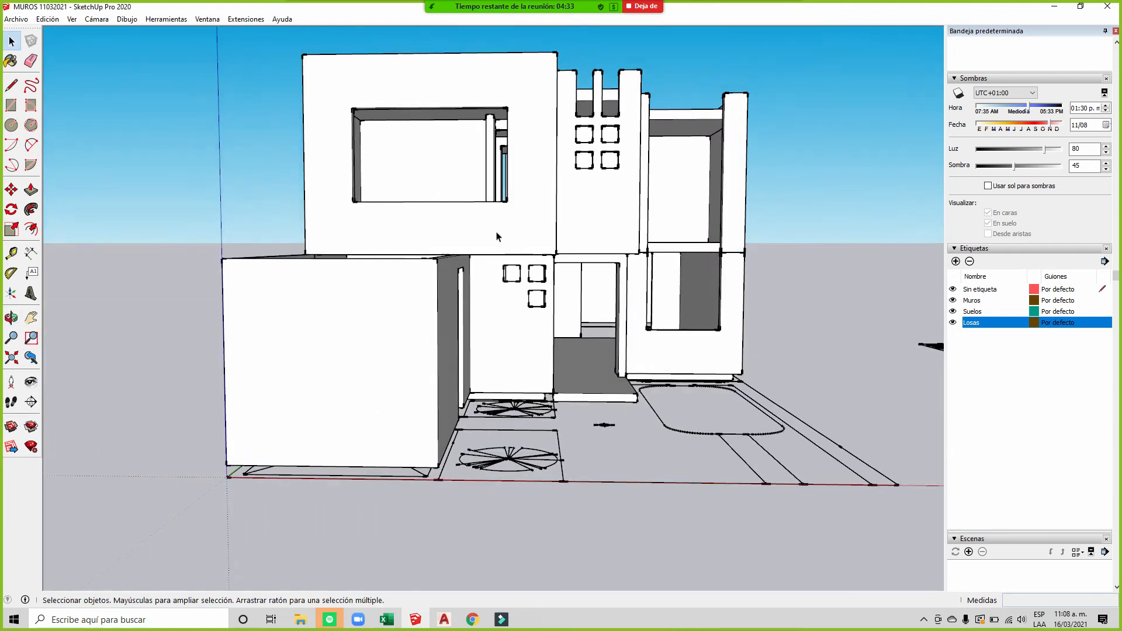
scroll(444, 223, "down", 2)
scroll(445, 226, "down", 2)
middle_click_drag(675, 225, 420, 273)
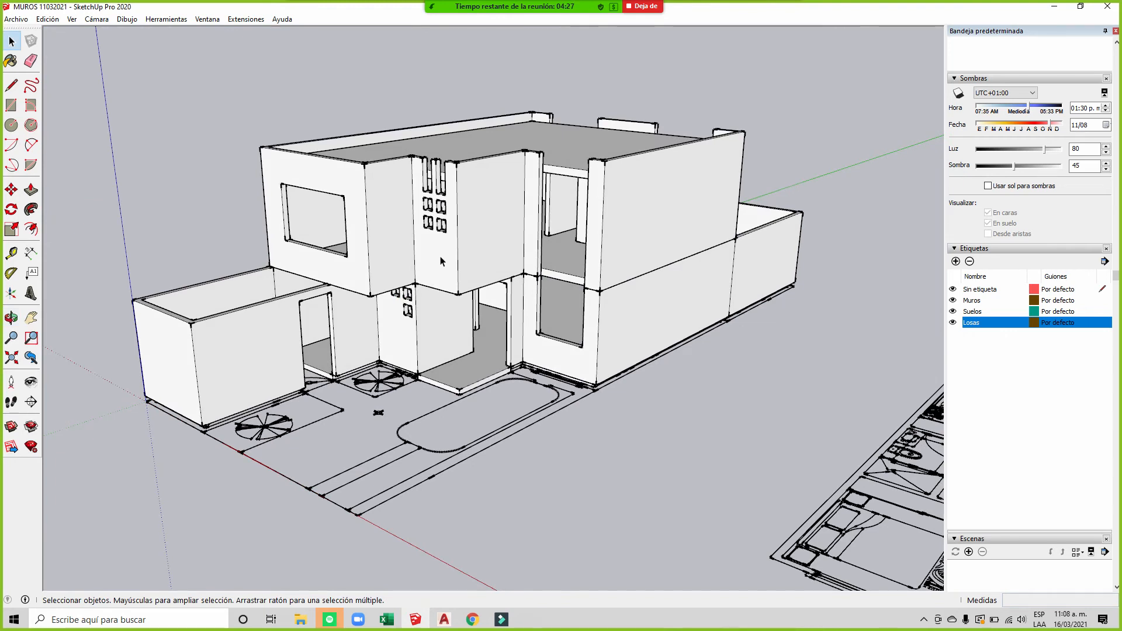
Step: Check the heights around the front openings and the parapet with the Line tool
middle_click_drag(637, 321, 630, 202)
scroll(630, 203, "up", 2)
scroll(548, 204, "up", 2)
middle_click_drag(552, 179, 583, 250)
left_click(570, 320)
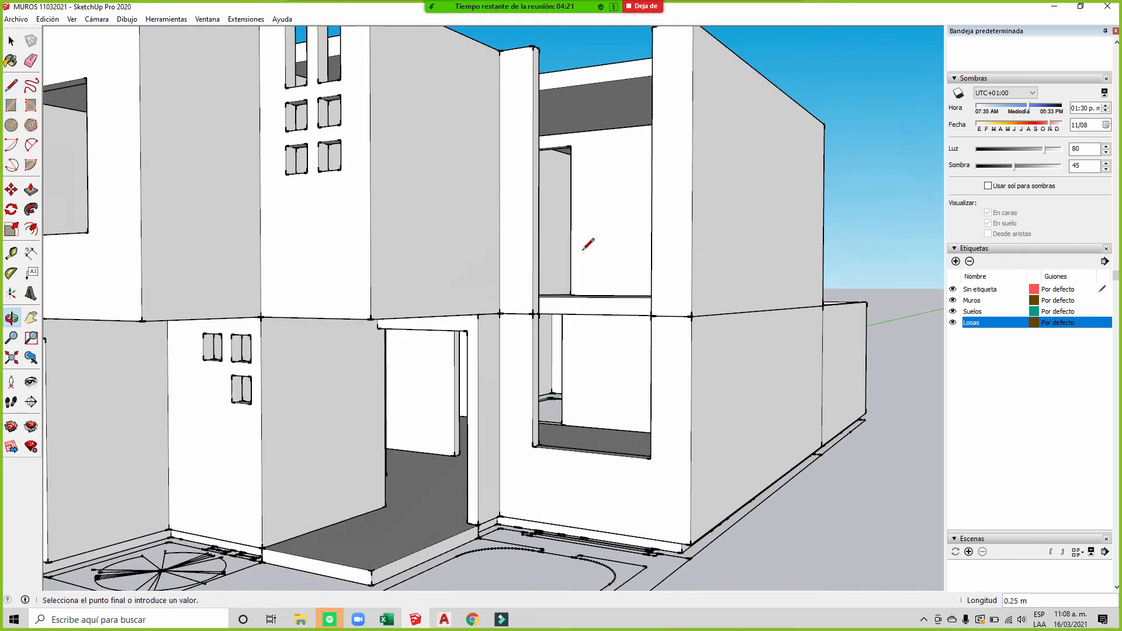
middle_click_drag(599, 402, 587, 312)
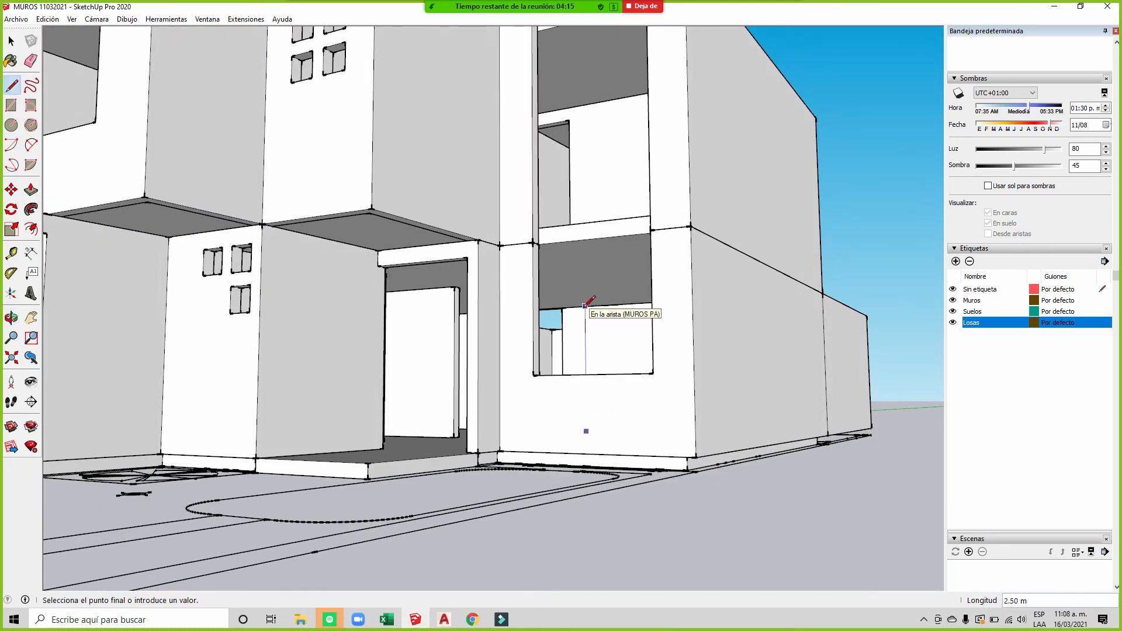
middle_click_drag(563, 270, 646, 178)
scroll(645, 178, "up", 10)
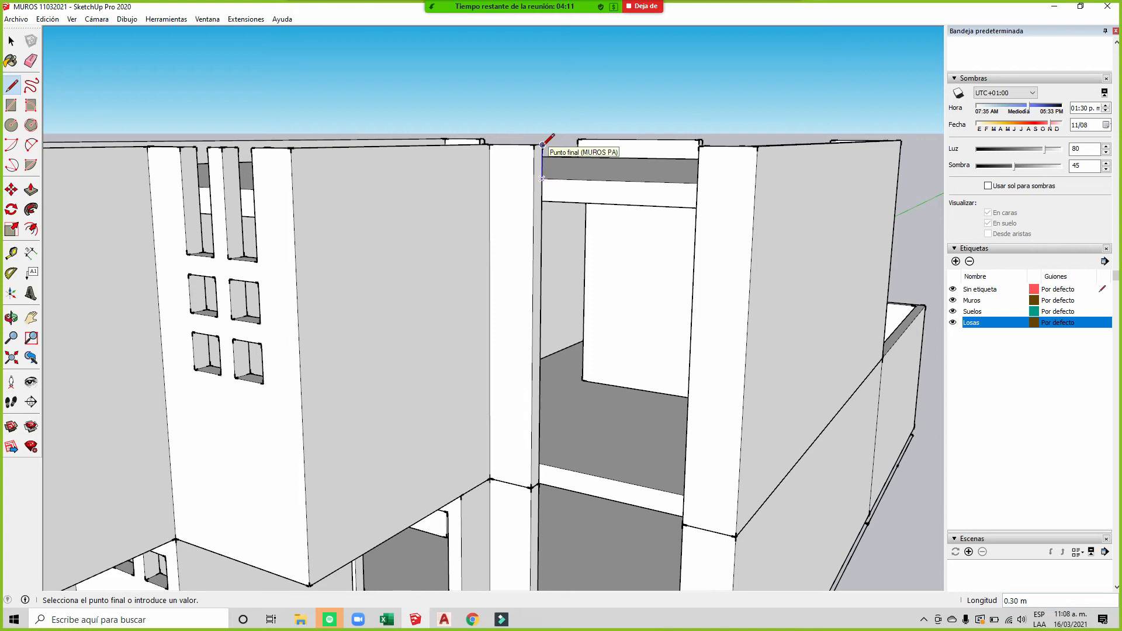
scroll(545, 143, "down", 5)
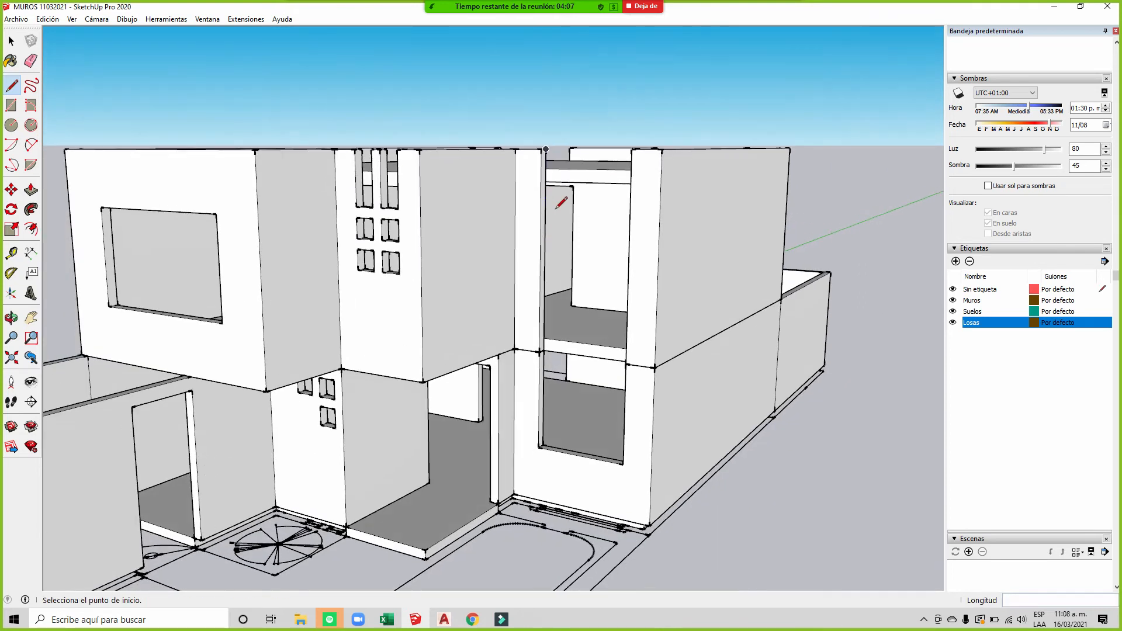
Step: Reopen the upper-floor wall group and draw a 0.15 m line across the jamb of the tall front opening at the slab's underside
middle_click_drag(484, 252, 354, 388)
scroll(418, 226, "down", 5)
scroll(506, 241, "up", 6)
scroll(500, 219, "down", 2)
mouse_move(500, 219)
middle_mouse_down()
mouse_move(354, 259)
mouse_move(491, 225)
middle_mouse_up()
scroll(495, 218, "up", 5)
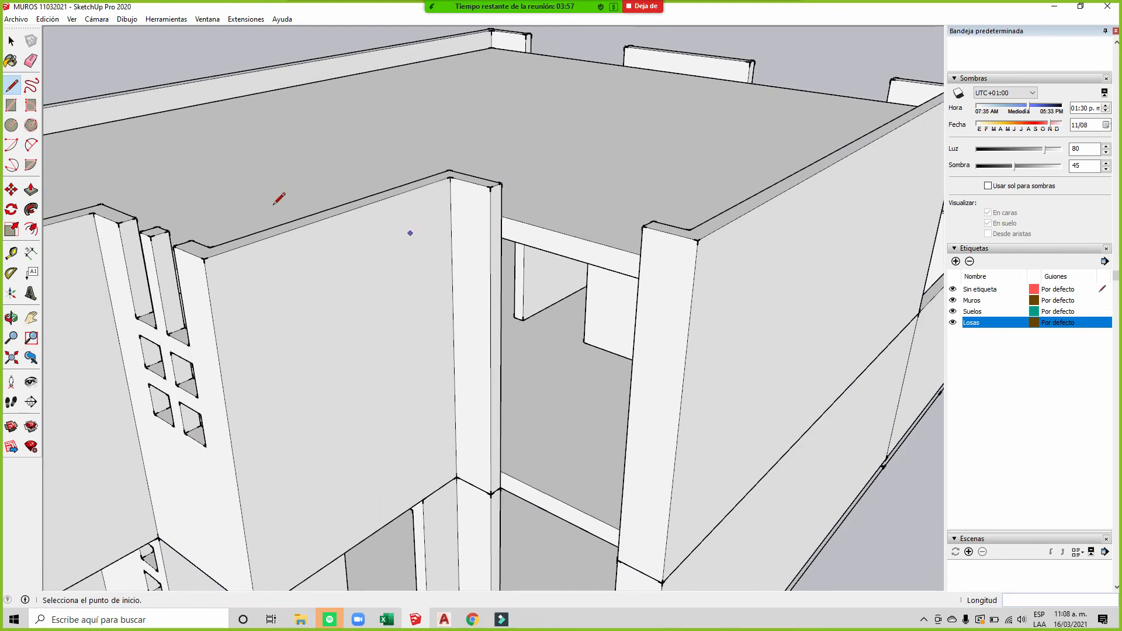
left_click(18, 47)
double_click(460, 213)
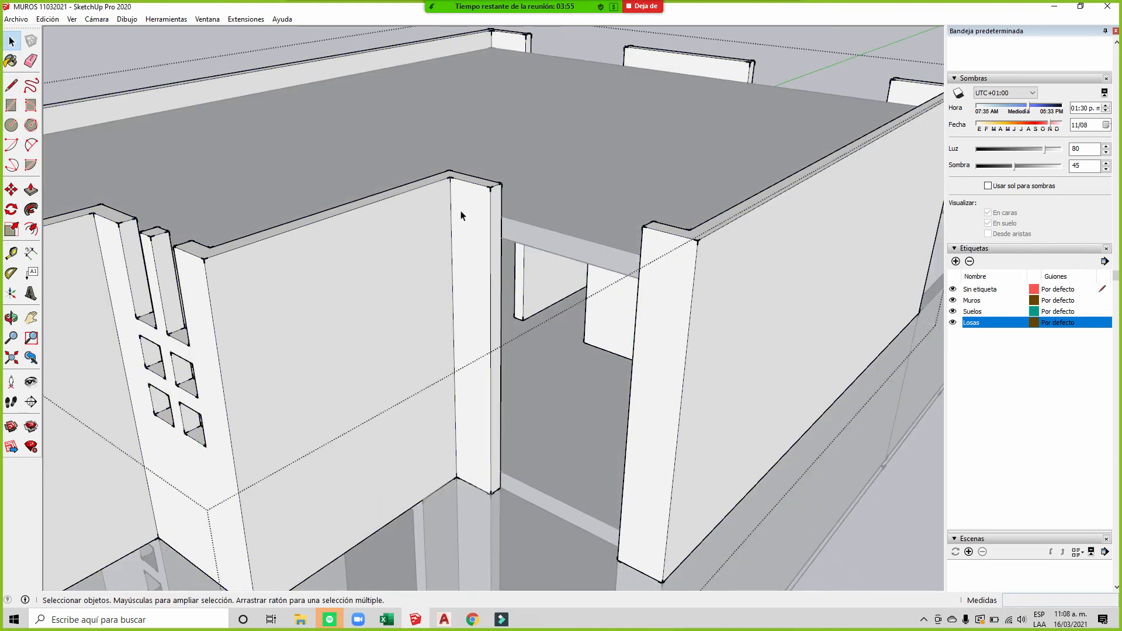
middle_click_drag(510, 252, 498, 246)
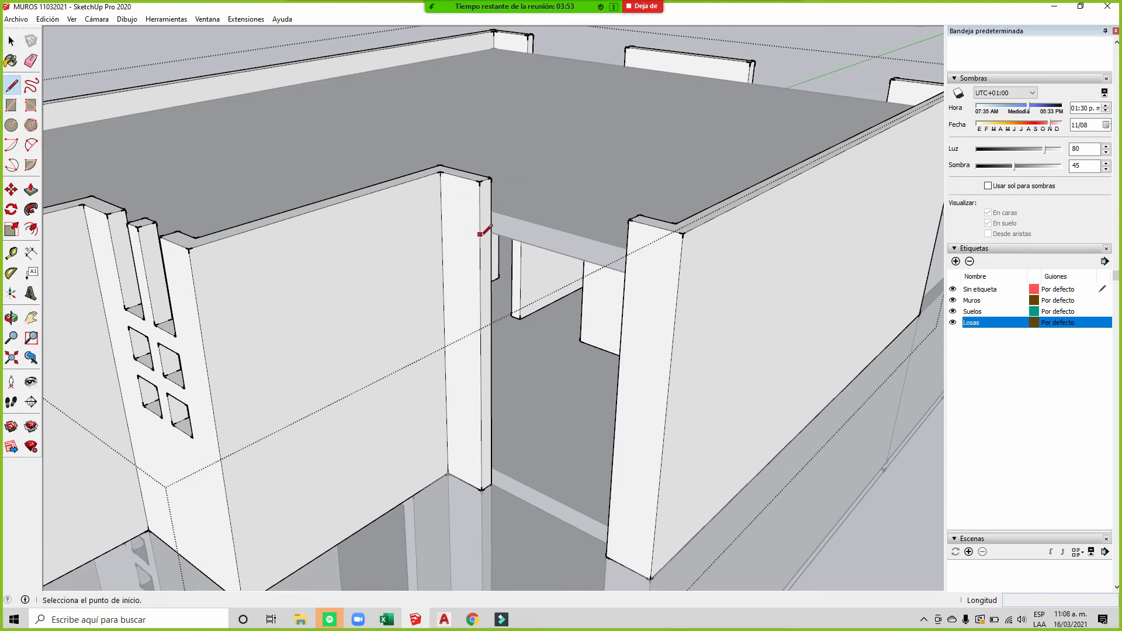
scroll(480, 233, "up", 2)
left_click(492, 230)
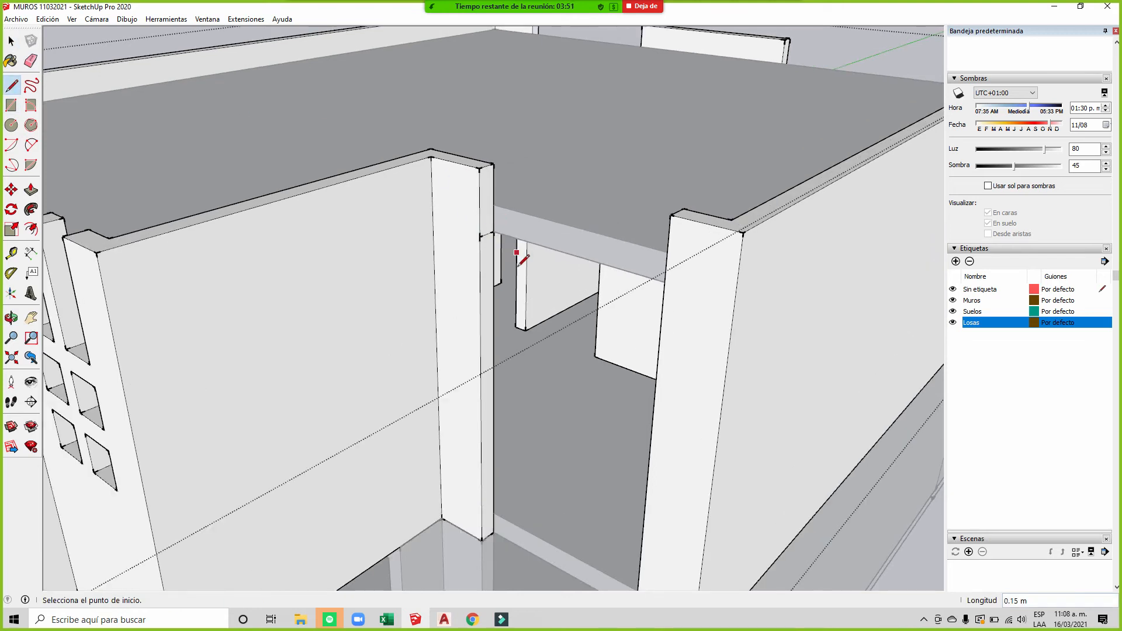
Step: Push/Pull the jamb's upper face 1.50 m across the tall front opening to the facing wall and erase the seam on top
left_click(31, 189)
left_click(485, 217)
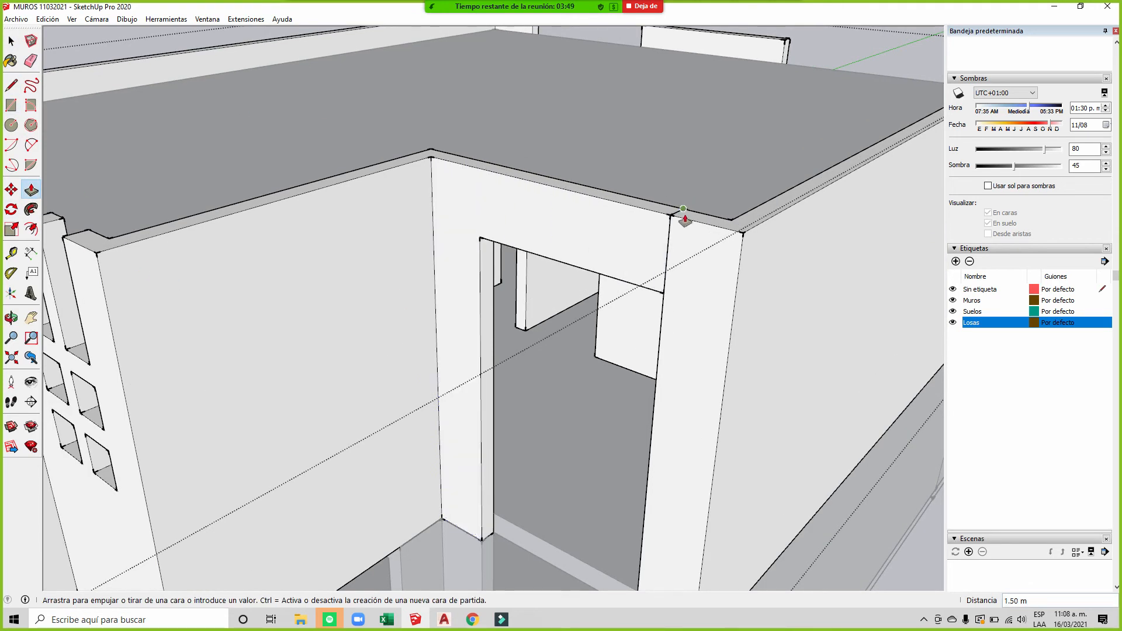
left_click(674, 217)
key("space")
key("e")
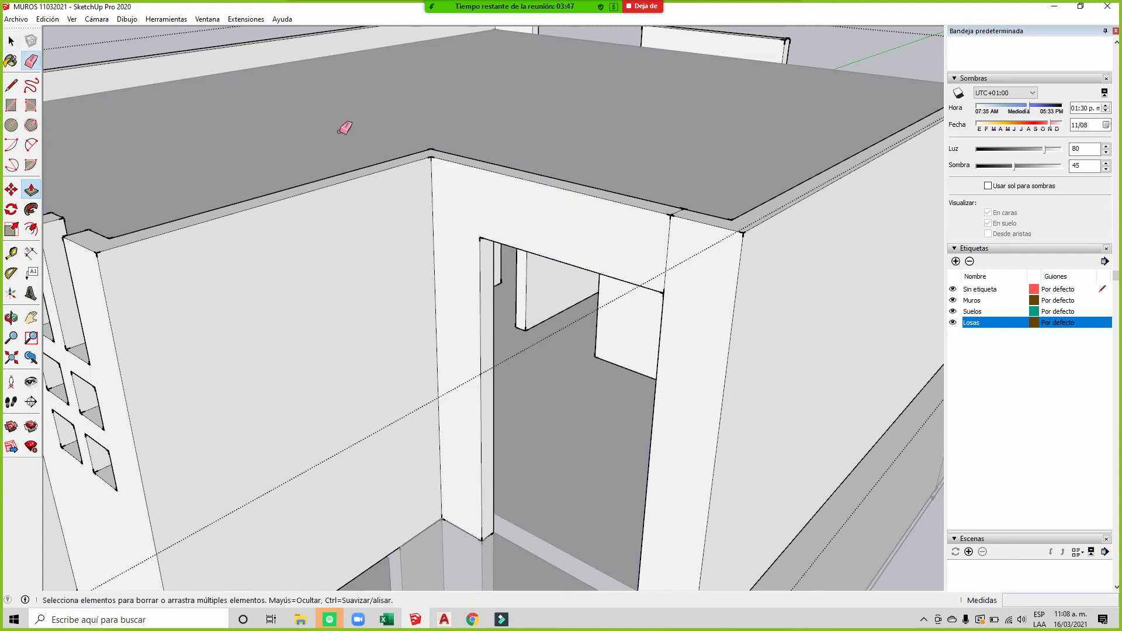
left_click(677, 214)
Step: Draw 0.15 m lines across one jamb of each rear window opening at the slab's underside
middle_click_drag(677, 214, 430, 309)
middle_click_drag(504, 385, 1011, 351)
scroll(447, 267, "down", 3)
scroll(851, 166, "up", 2)
middle_click_drag(851, 167, 153, 292)
scroll(166, 220, "up", 4)
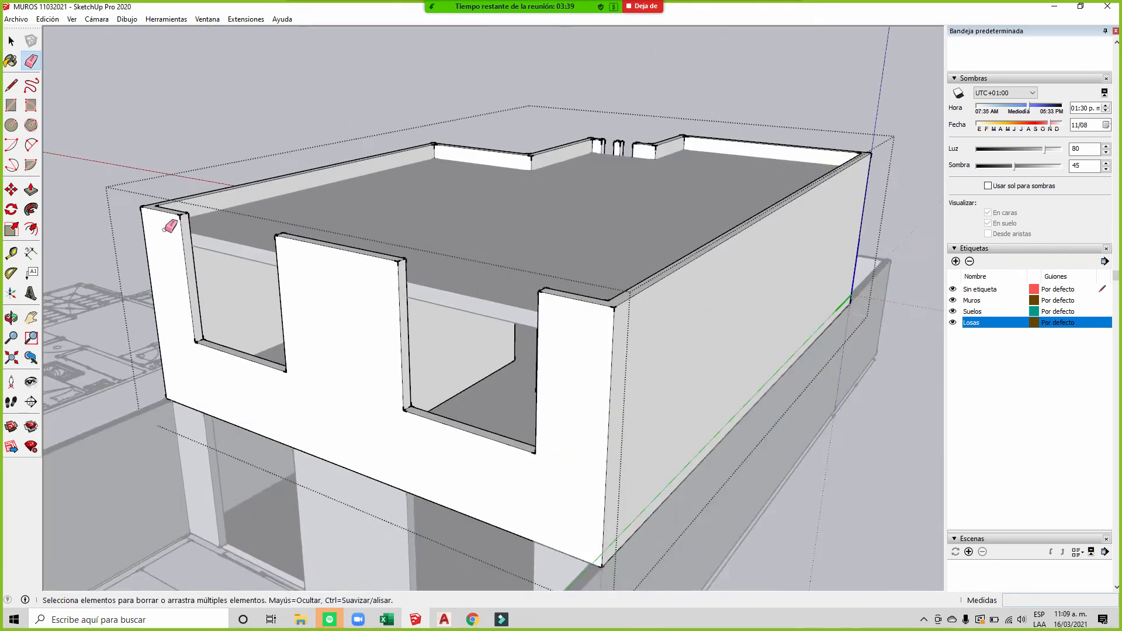
left_click(13, 86)
scroll(196, 244, "up", 2)
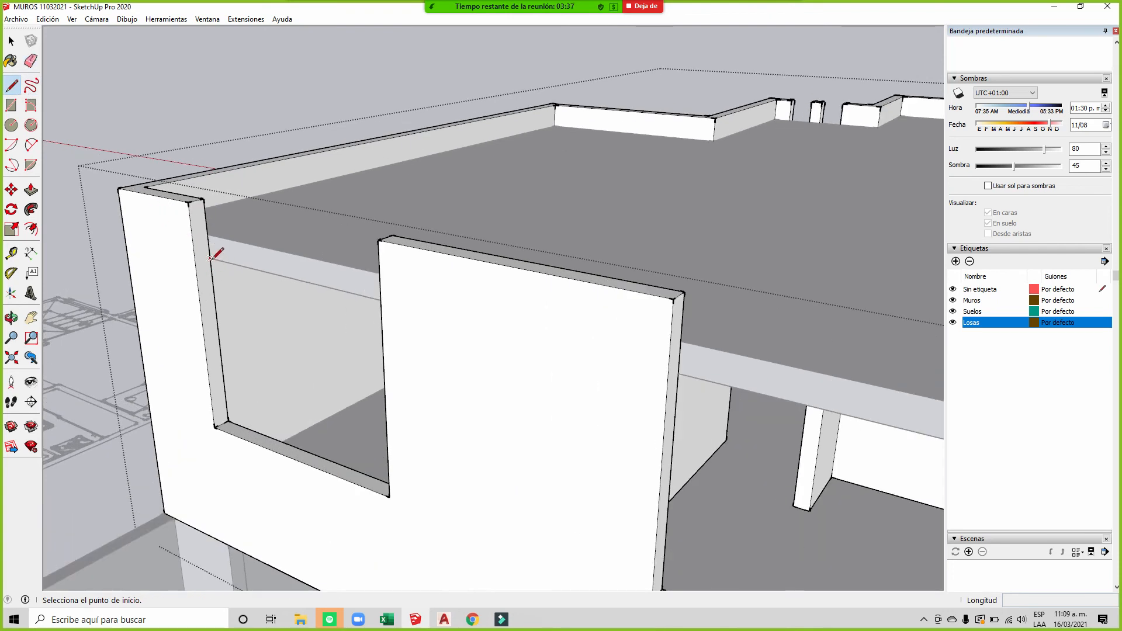
left_click(210, 258)
left_click(196, 263)
scroll(201, 189, "down", 2)
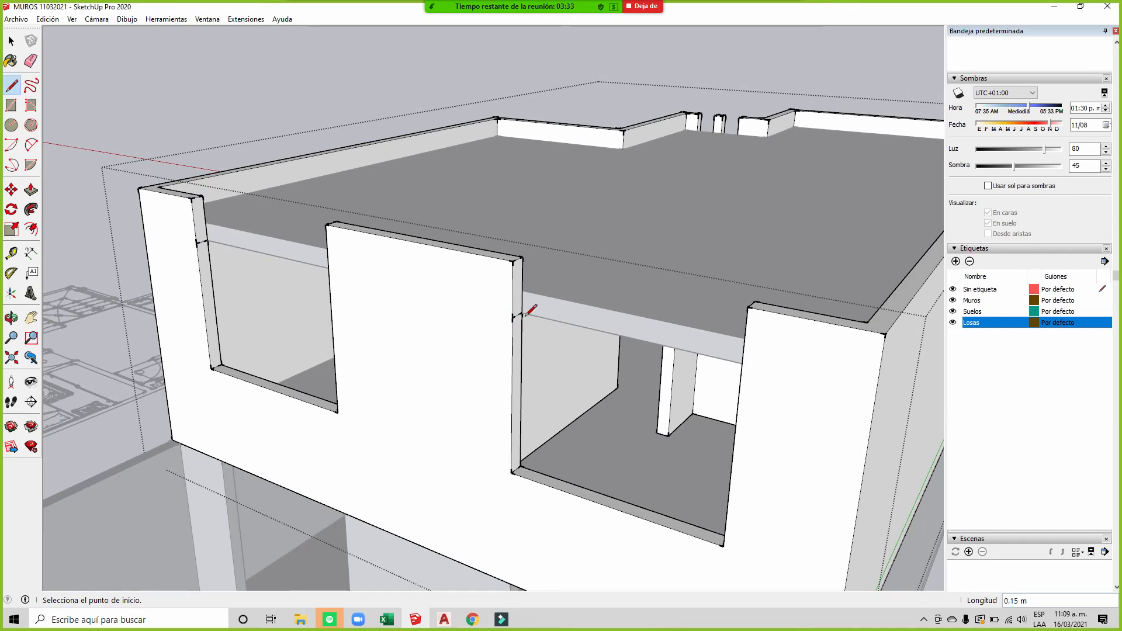
Step: Push/Pull the upper jamb faces across both rear window openings to the facing walls, 2.00 m at the larger one
left_click(31, 195)
left_click(198, 225)
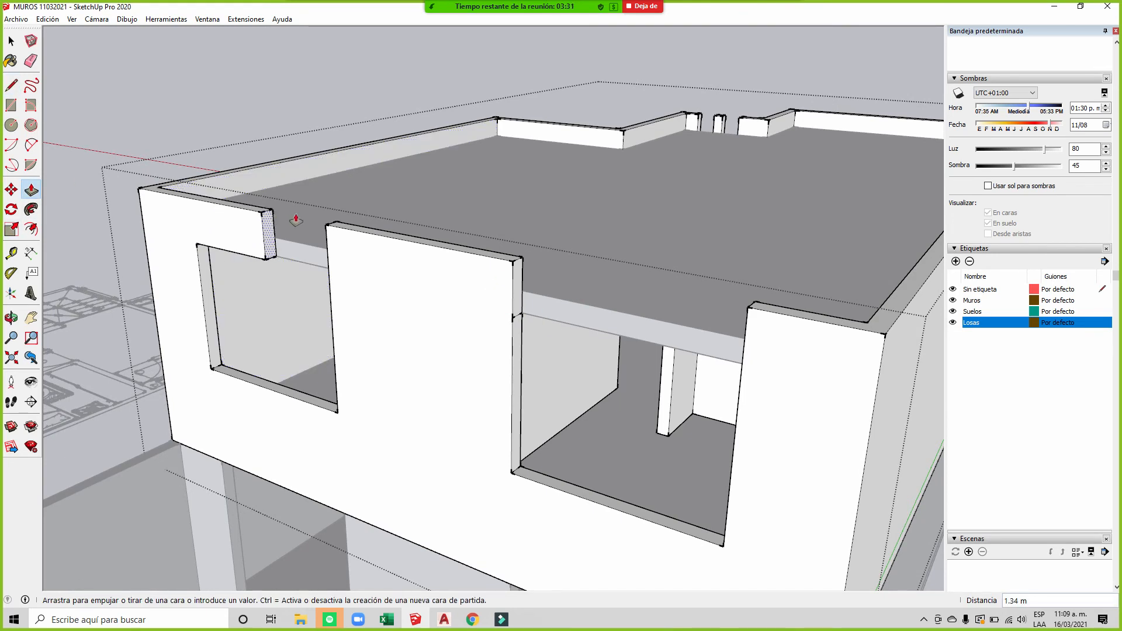
left_click(351, 236)
left_click(516, 282)
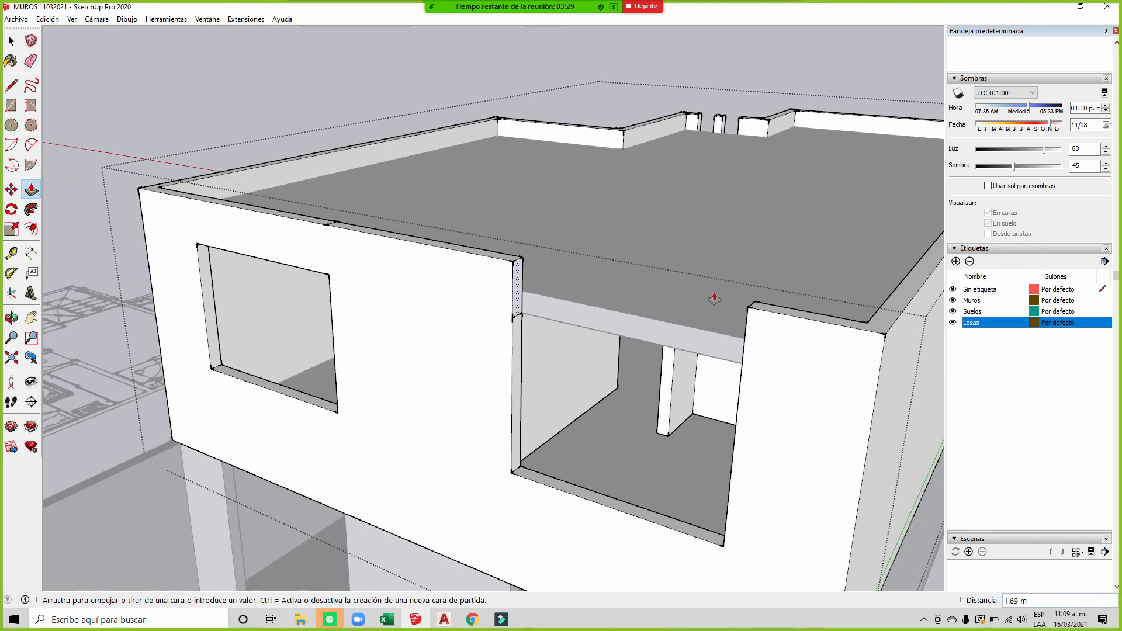
left_click(753, 314)
Step: Erase the leftover seams on top of the upper-floor wall above the rear window openings
key("e")
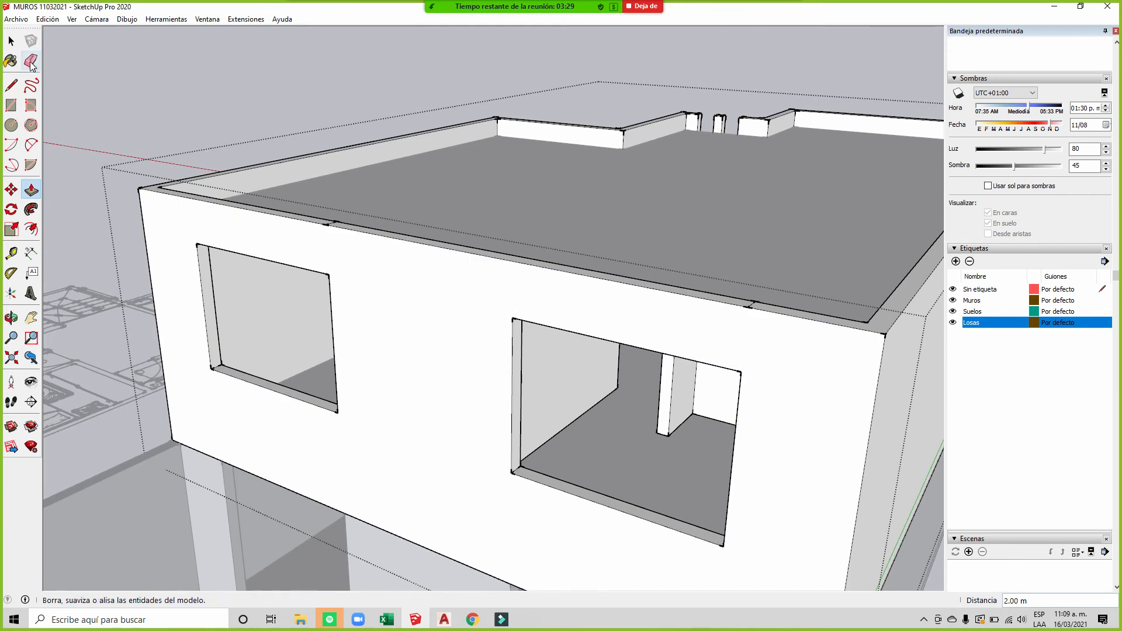
scroll(343, 233, "up", 2)
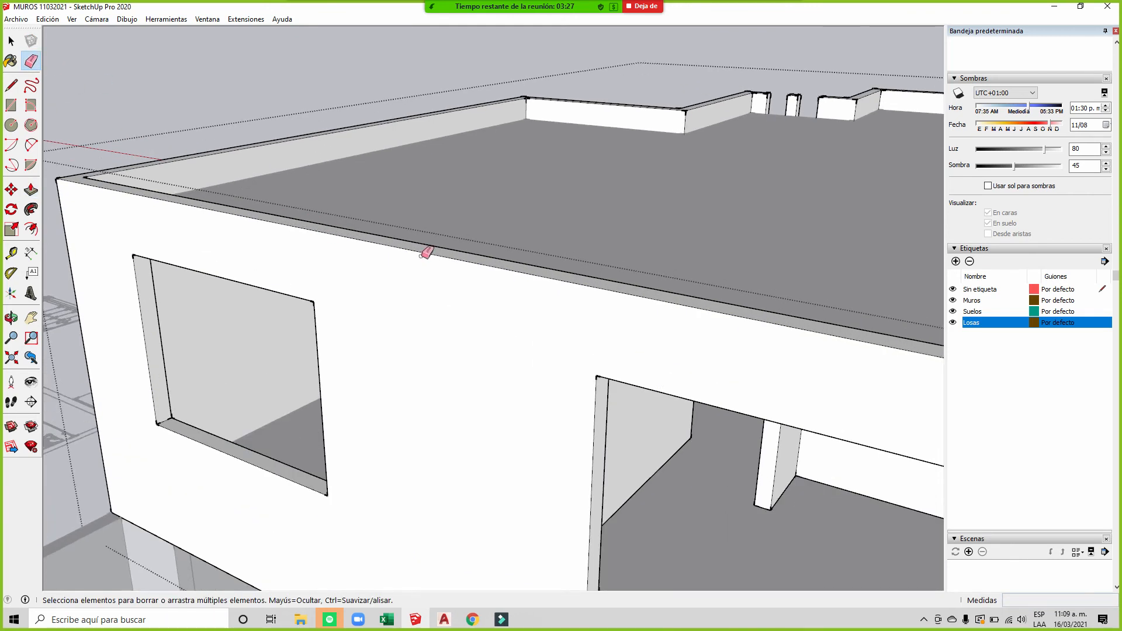
scroll(847, 331, "down", 3)
scroll(844, 328, "up", 1)
middle_click_drag(451, 366, 91, 370)
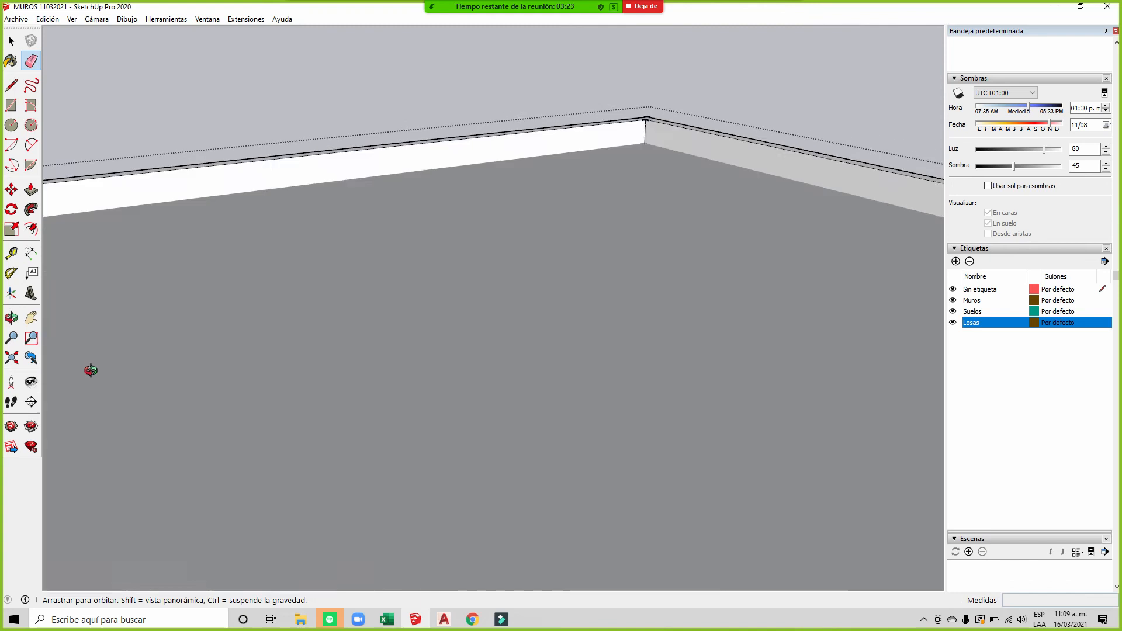
scroll(634, 183, "down", 4)
middle_click_drag(324, 232, 896, 242)
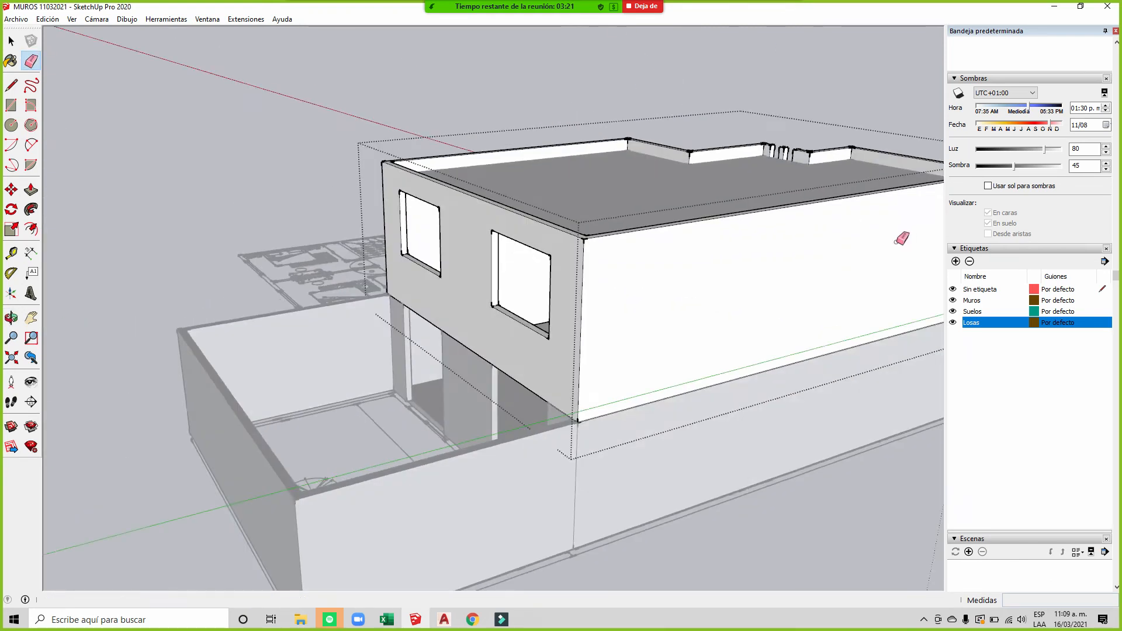
middle_click_drag(146, 125, 321, 115)
Step: Draw a 0.15 m line at the slab's underside across one jamb of the first uncapped small front window
left_click(11, 41)
left_click(261, 173)
mouse_move(644, 274)
middle_mouse_down()
mouse_move(723, 223)
mouse_move(747, 190)
mouse_move(593, 201)
mouse_move(719, 263)
middle_mouse_up()
scroll(440, 265, "up", 3)
middle_click_drag(438, 266, 257, 280)
scroll(403, 260, "up", 5)
middle_click_drag(391, 244, 480, 225)
left_click(11, 85)
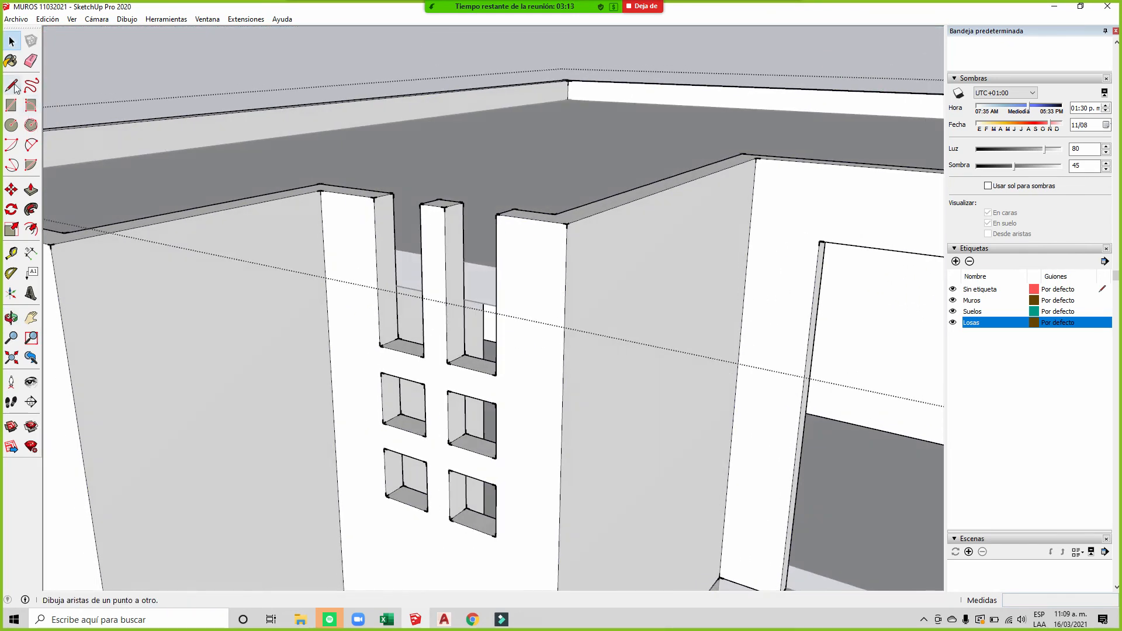
left_click(396, 283)
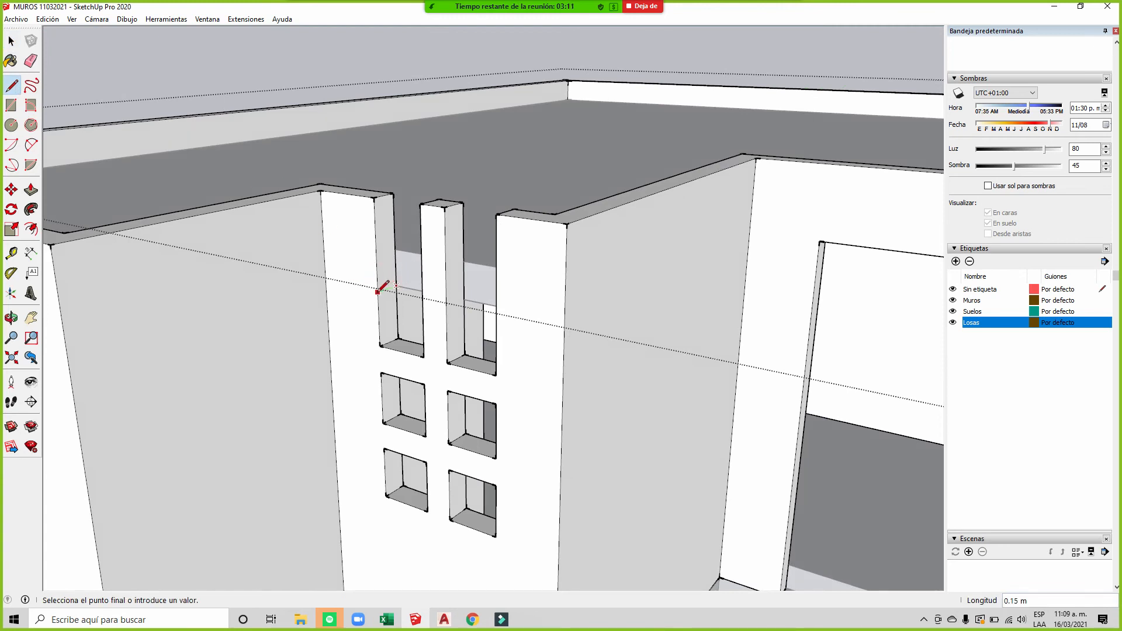
Step: Push/Pull the upper jamb faces across both uncapped small front windows, splitting the second jamb at the slab's underside as well
left_click(31, 190)
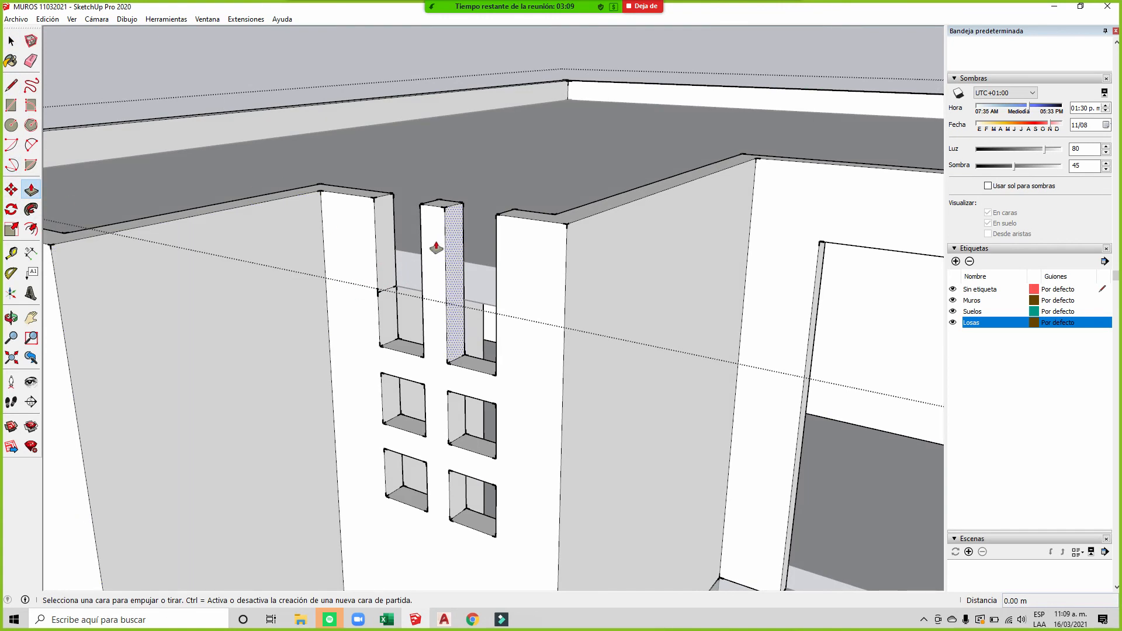
left_click_drag(381, 227, 421, 208)
left_click(421, 208)
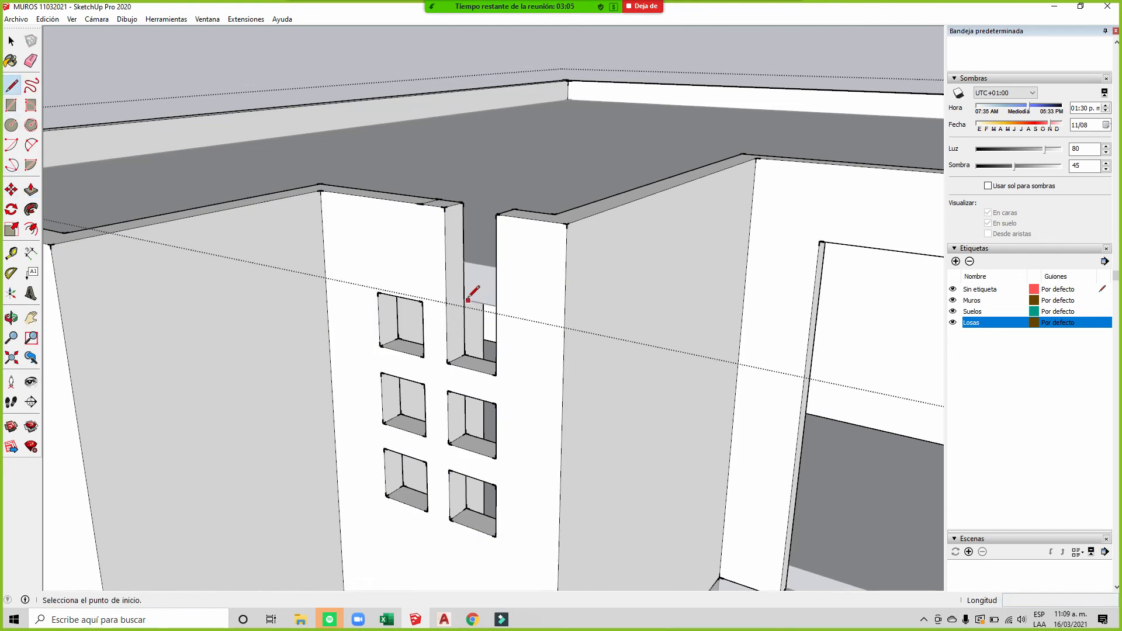
left_click(31, 189)
left_click(454, 224)
left_click(497, 222)
Step: Erase the seams on top of the wall above the small front windows and leave the wall group
left_click(31, 60)
scroll(436, 208, "up", 3)
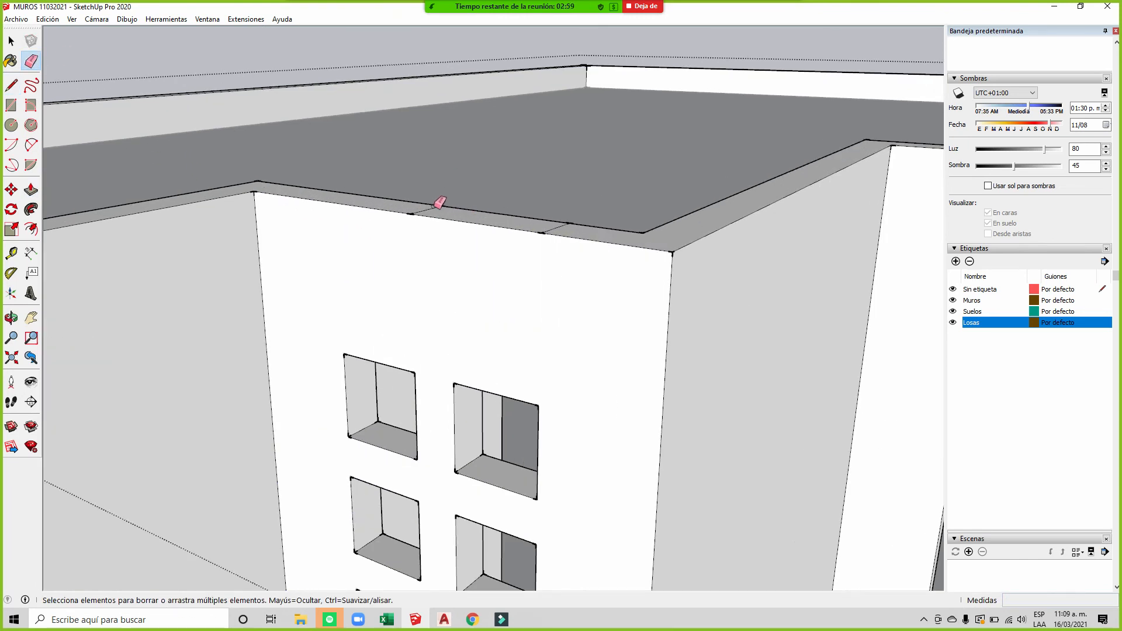
mouse_move(556, 223)
middle_mouse_down()
mouse_move(526, 256)
mouse_move(539, 238)
mouse_move(623, 253)
mouse_move(578, 345)
mouse_move(711, 325)
mouse_move(781, 286)
middle_mouse_up()
scroll(591, 230, "down", 4)
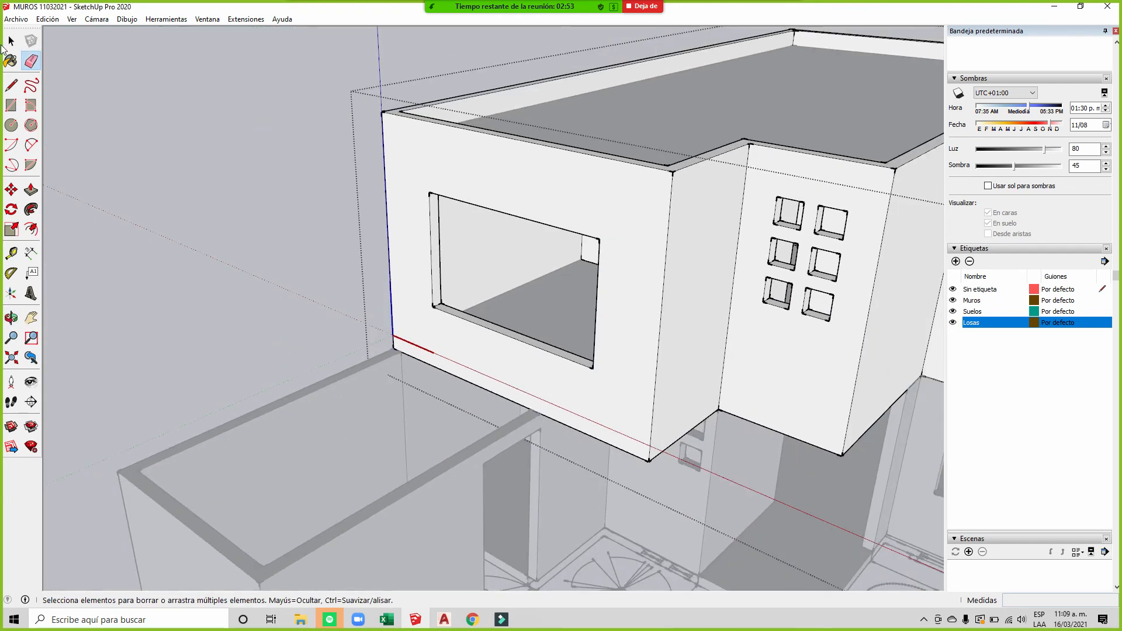
left_click(141, 160)
scroll(181, 139, "down", 5)
middle_click_drag(335, 190, 430, 105)
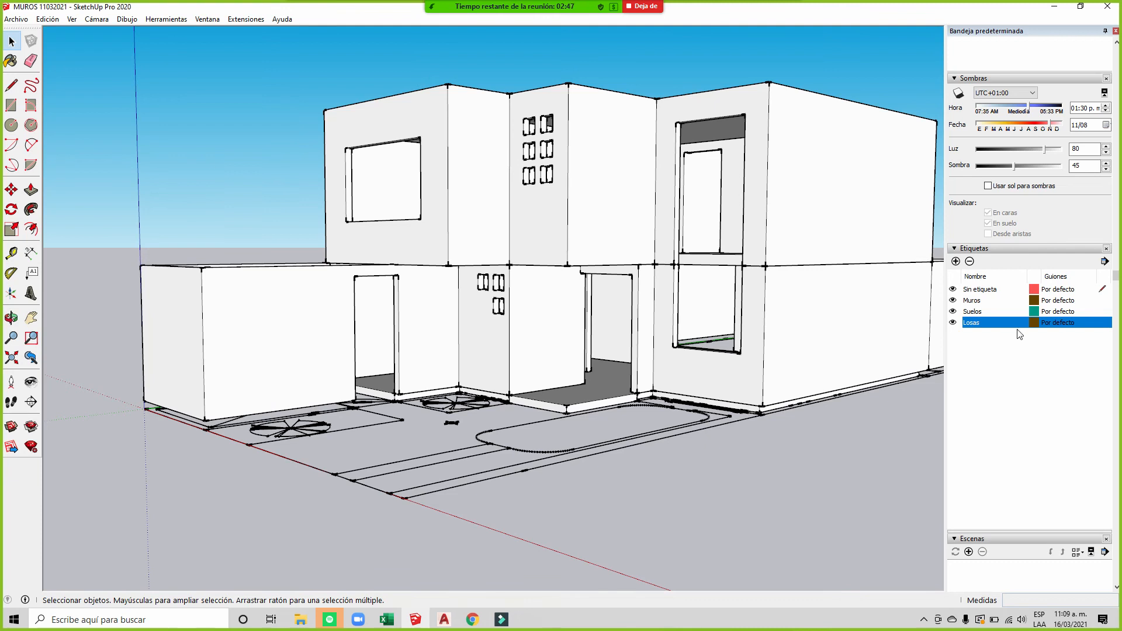
scroll(394, 287, "down", 2)
scroll(625, 231, "up", 2)
middle_click_drag(625, 231, 723, 187)
scroll(727, 177, "down", 2)
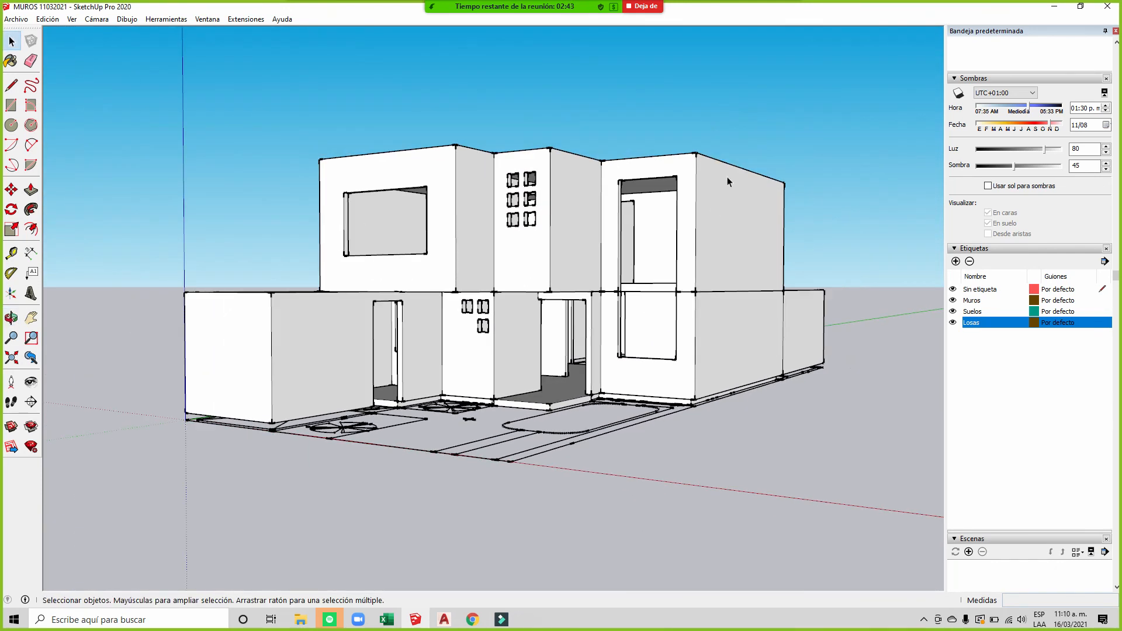
scroll(727, 177, "up", 3)
left_click(721, 210)
middle_click_drag(501, 213, 155, 174)
key("m")
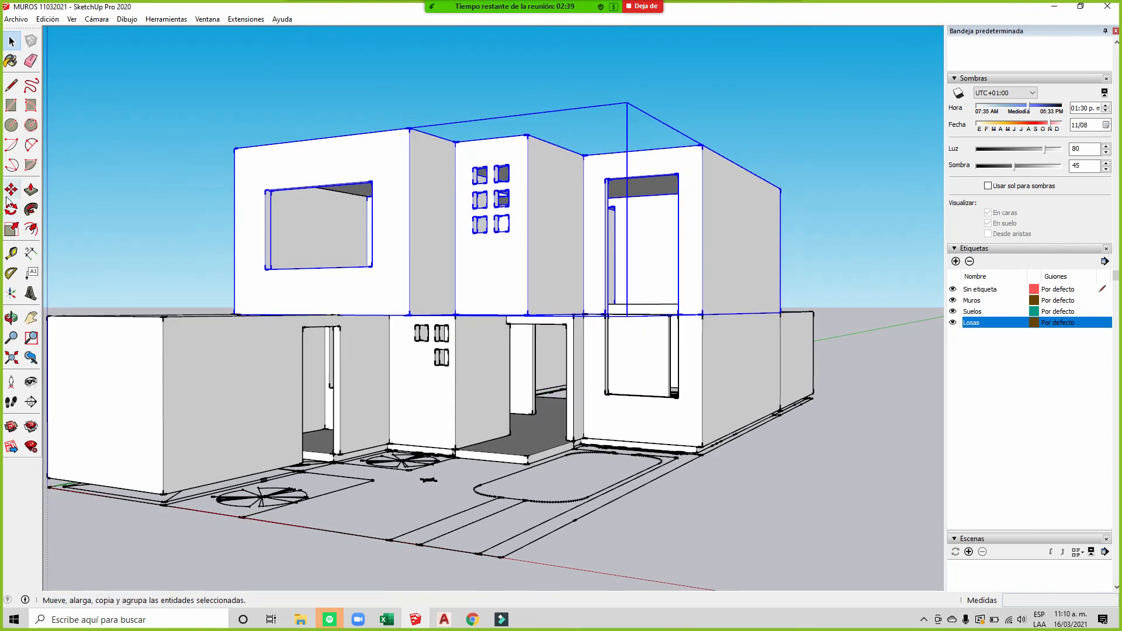
left_click(559, 278)
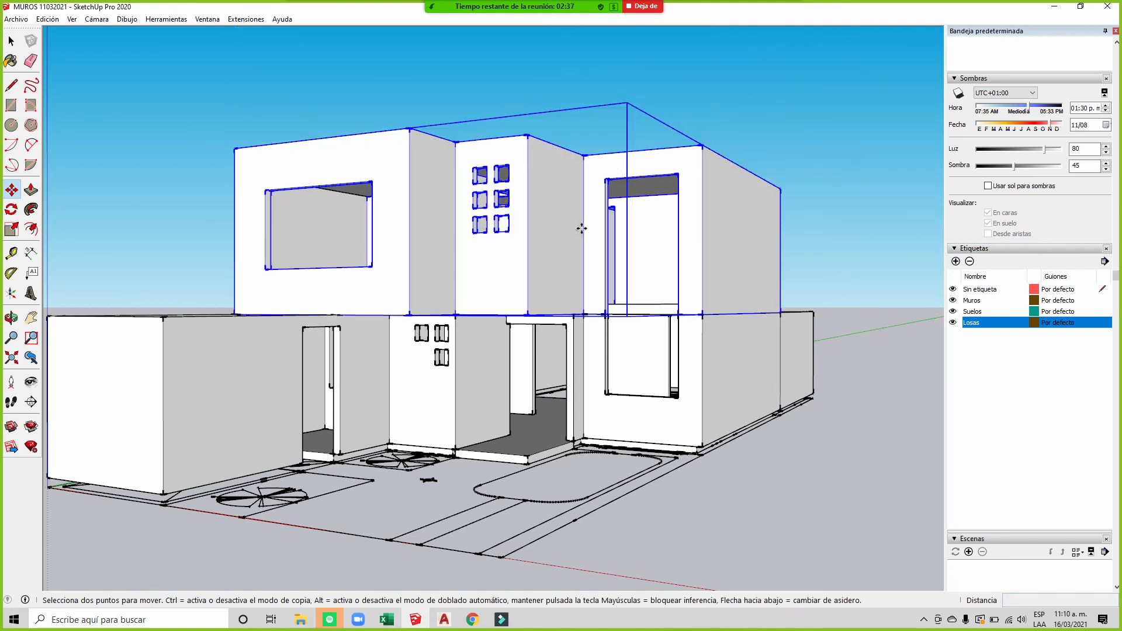
middle_click_drag(581, 228, 556, 175)
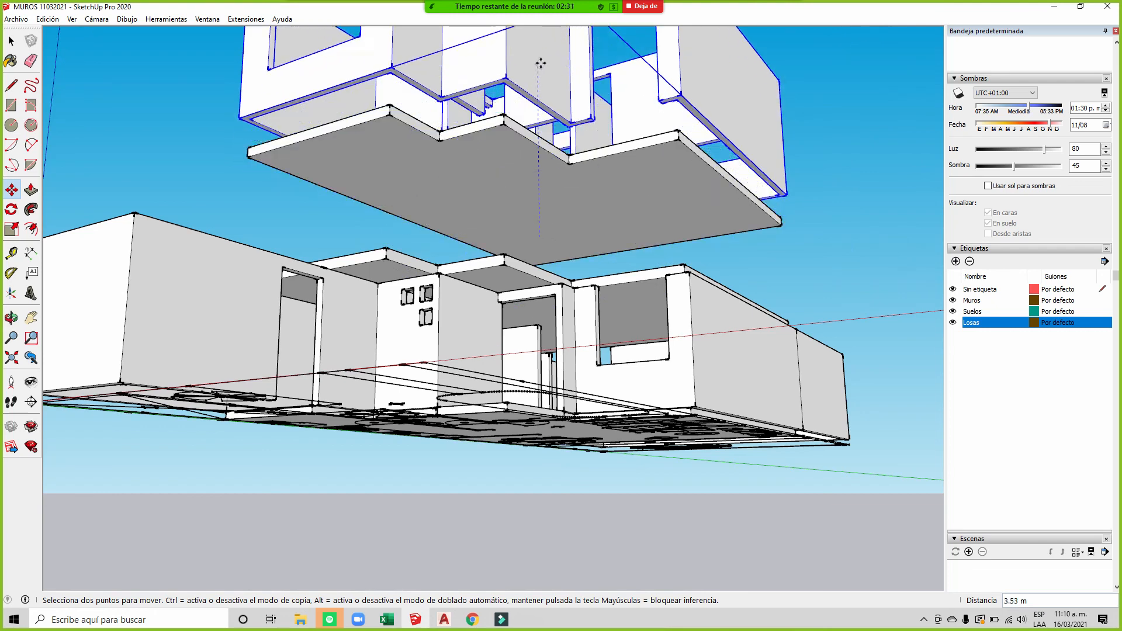
middle_click_drag(535, 91, 503, 323)
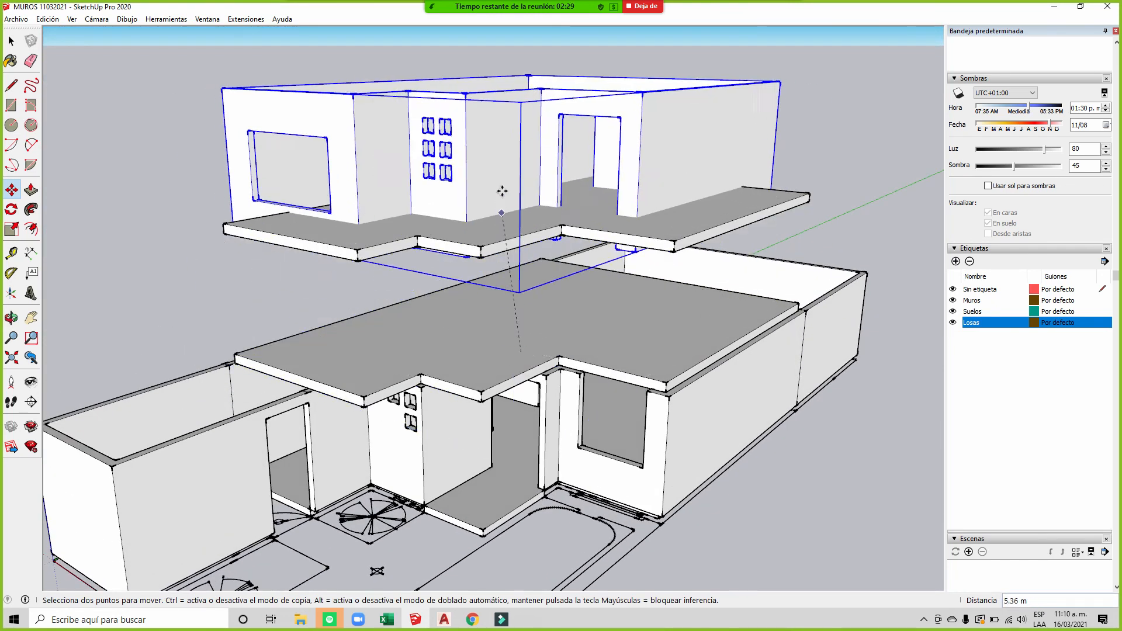
middle_click_drag(518, 204, 517, 95)
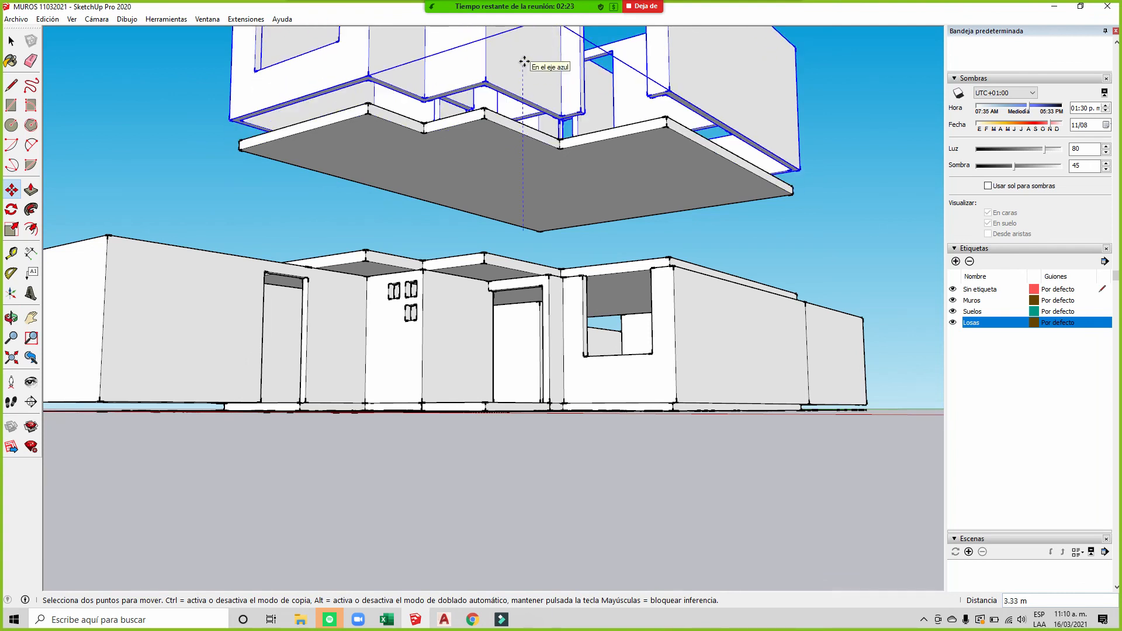
key("Escape")
middle_click_drag(771, 293, 696, 330)
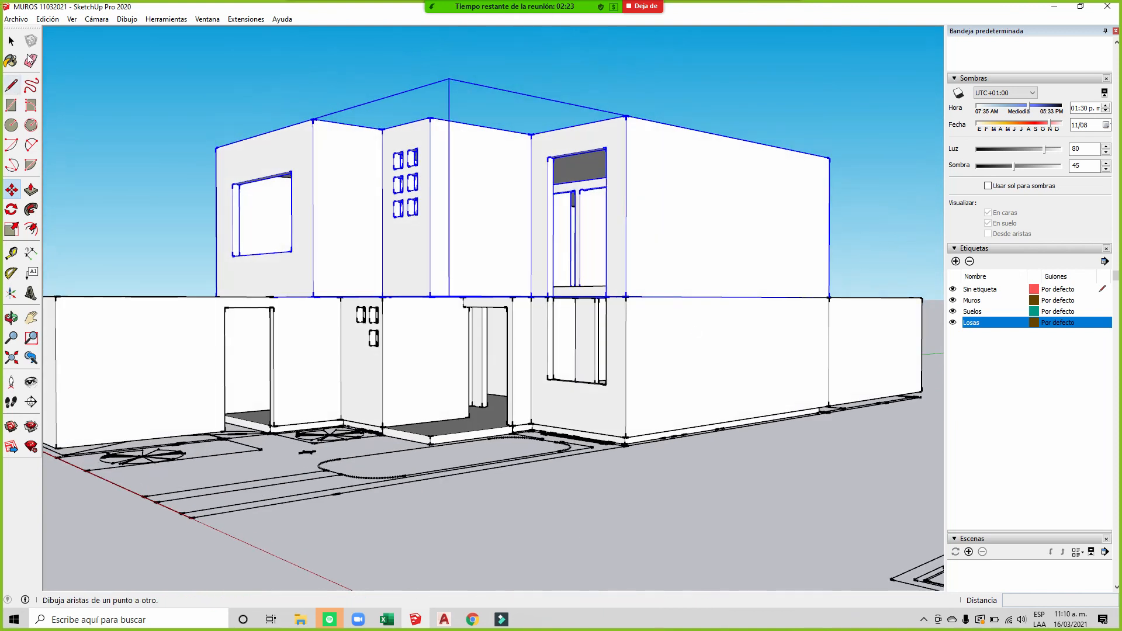
left_click(12, 46)
middle_click_drag(430, 301, 374, 294)
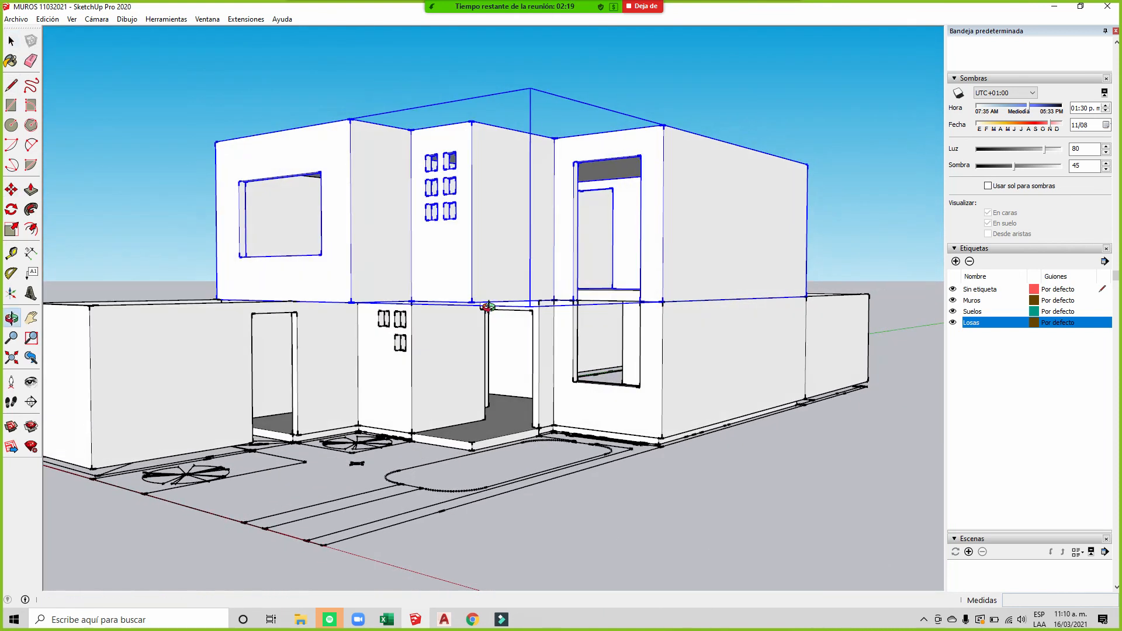
left_click(340, 91)
Step: Examine the front facade and the base of the wall beside the entrance step
scroll(677, 271, "down", 1)
middle_click_drag(677, 272, 659, 316)
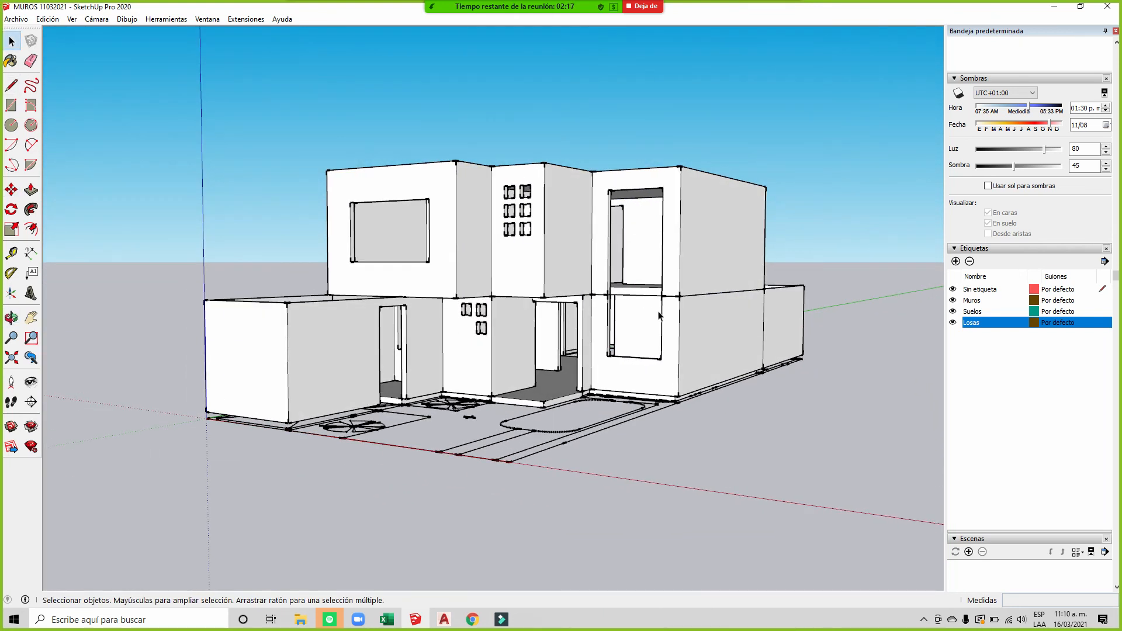
scroll(488, 387, "up", 6)
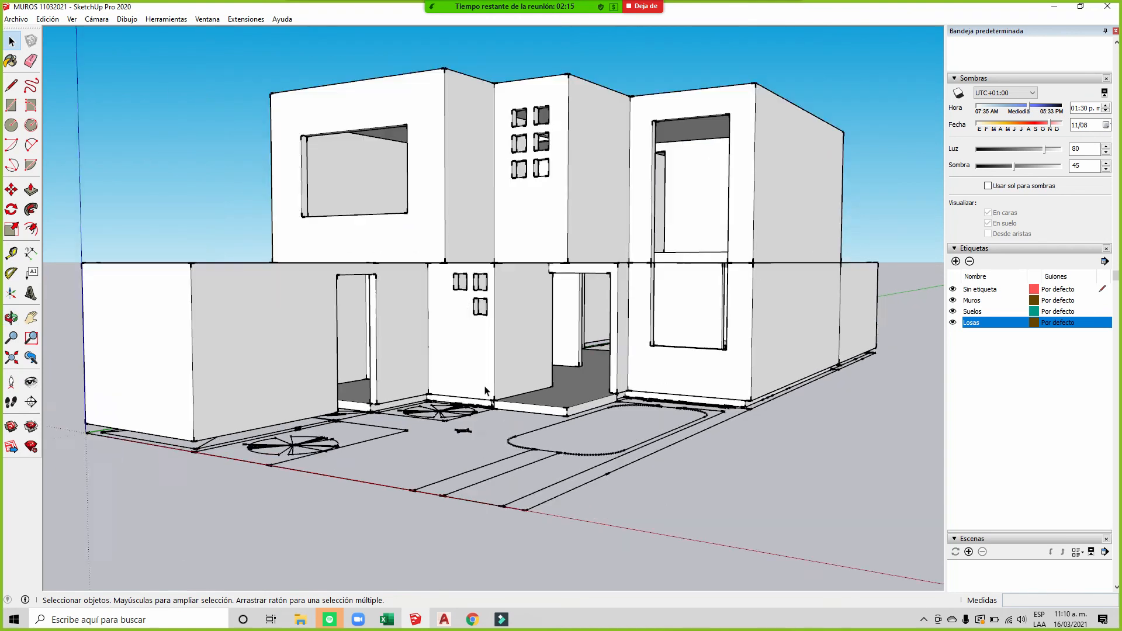
middle_click_drag(487, 401, 518, 287)
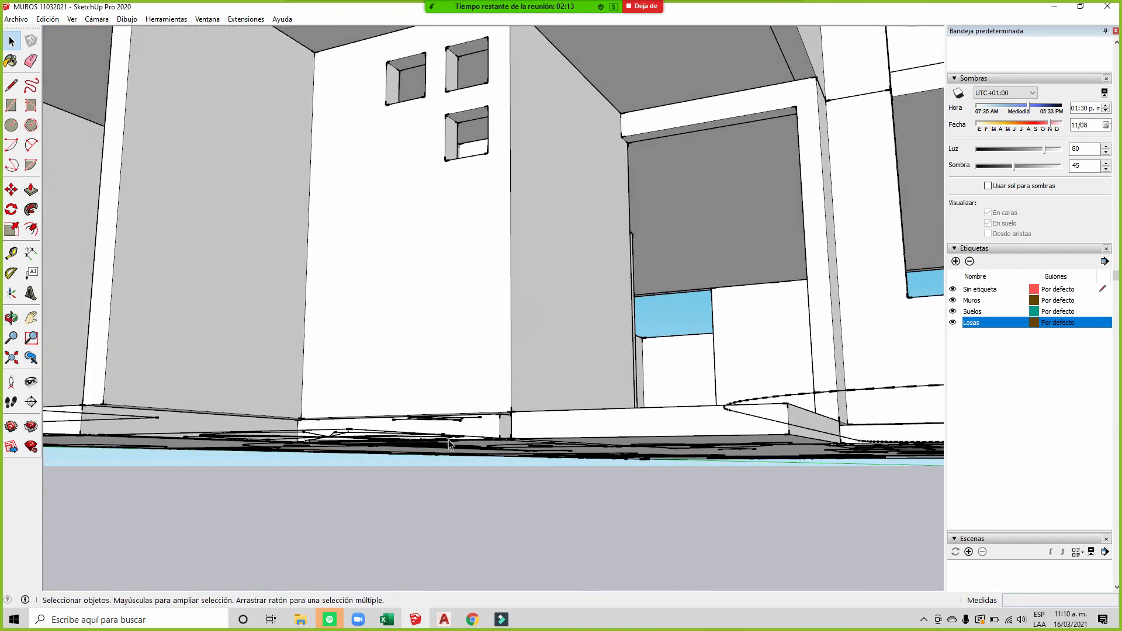
scroll(497, 409, "up", 5)
mouse_move(509, 403)
middle_mouse_down()
mouse_move(513, 390)
mouse_move(518, 423)
middle_mouse_up()
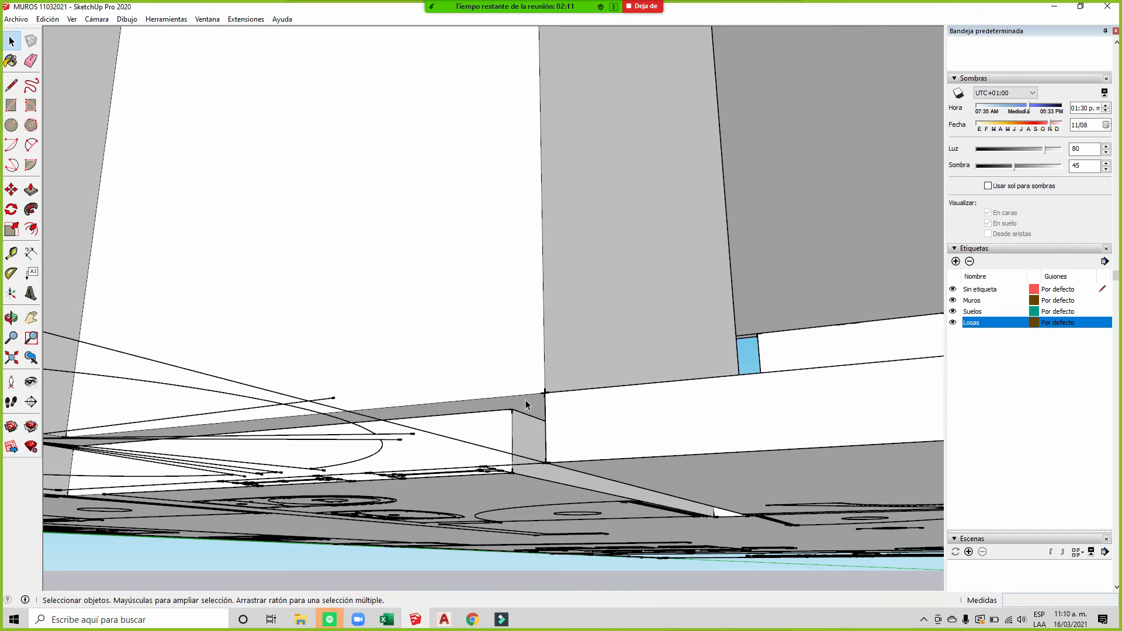
middle_click_drag(506, 490, 508, 542)
scroll(504, 446, "down", 6)
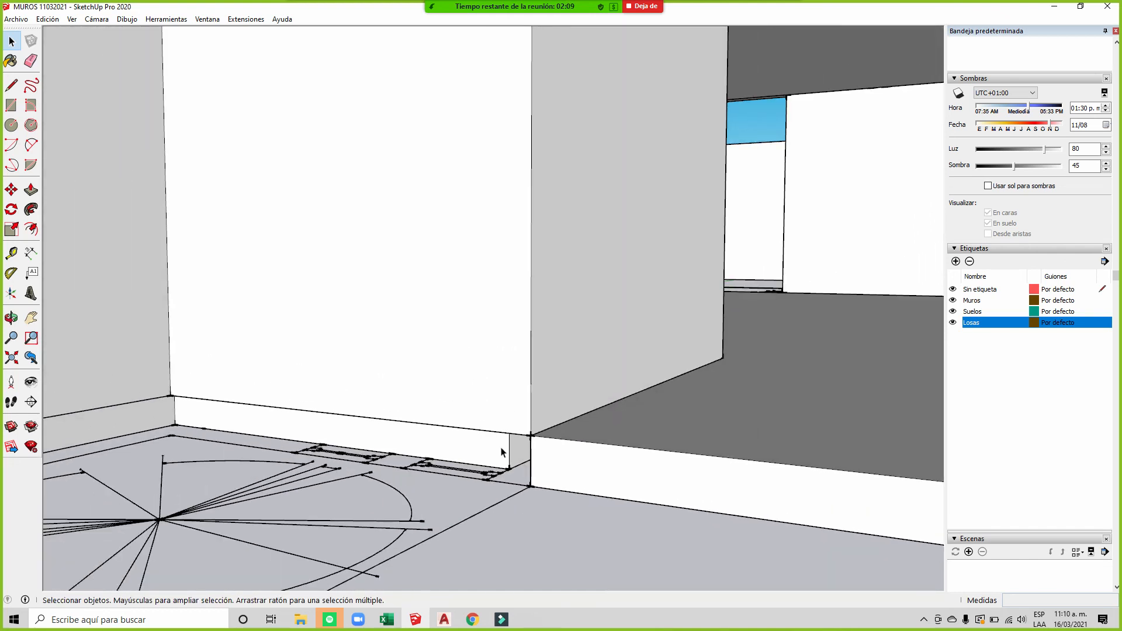
scroll(452, 435, "down", 4)
middle_click_drag(457, 427, 477, 375)
scroll(643, 397, "down", 2)
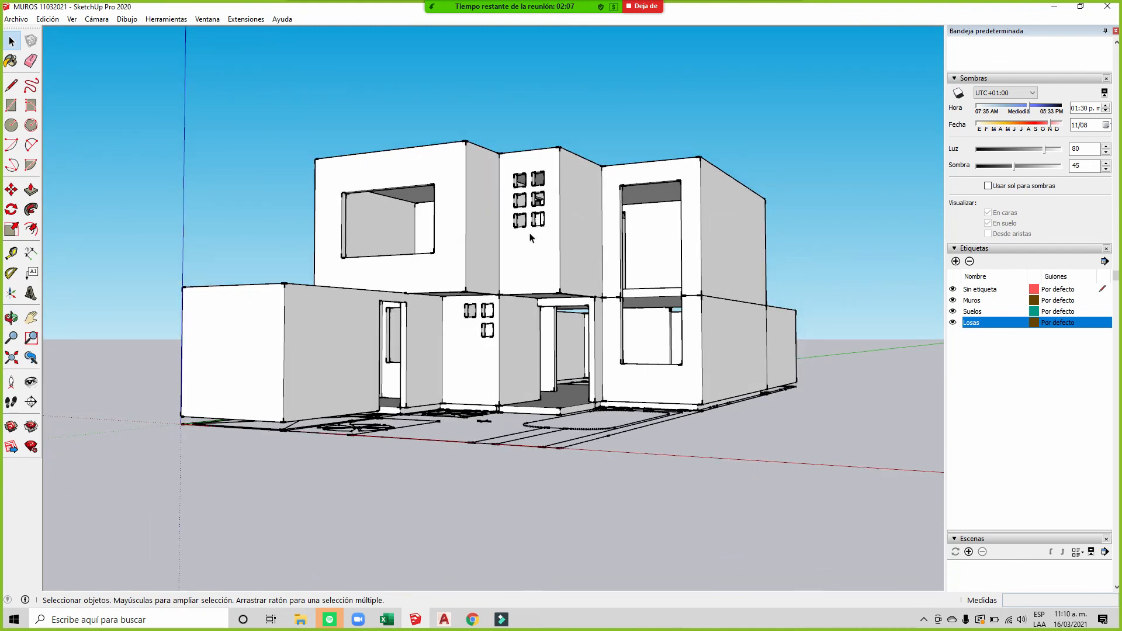
scroll(531, 237, "up", 1)
middle_click_drag(547, 246, 520, 251)
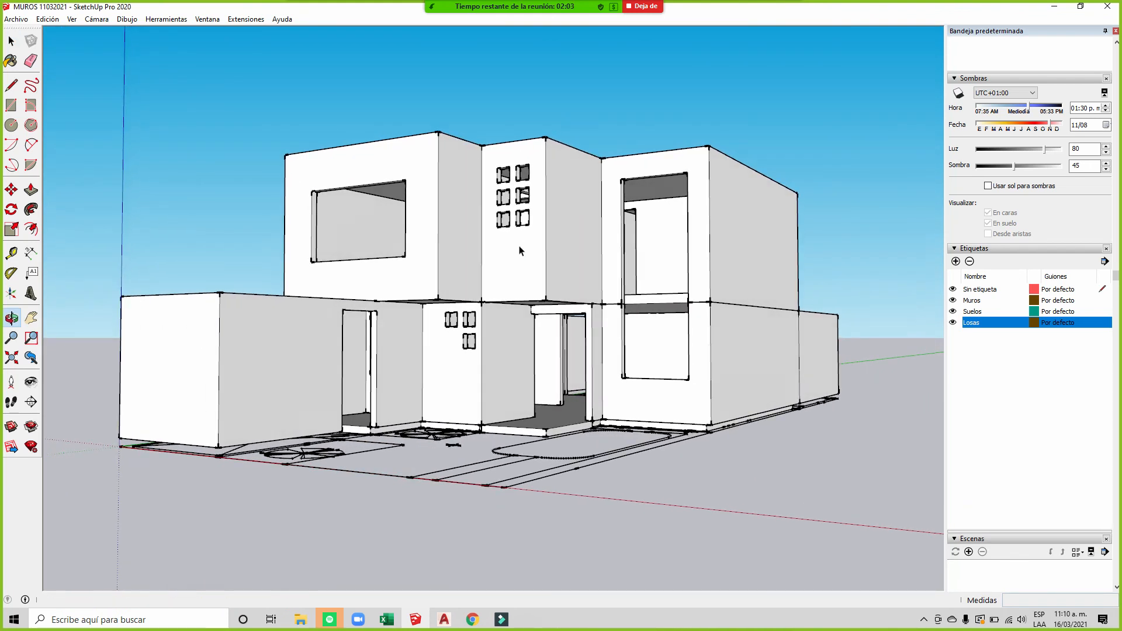
Step: Save the model under the new name MUROS 16032020 in the AVANCES folder
left_click(22, 21)
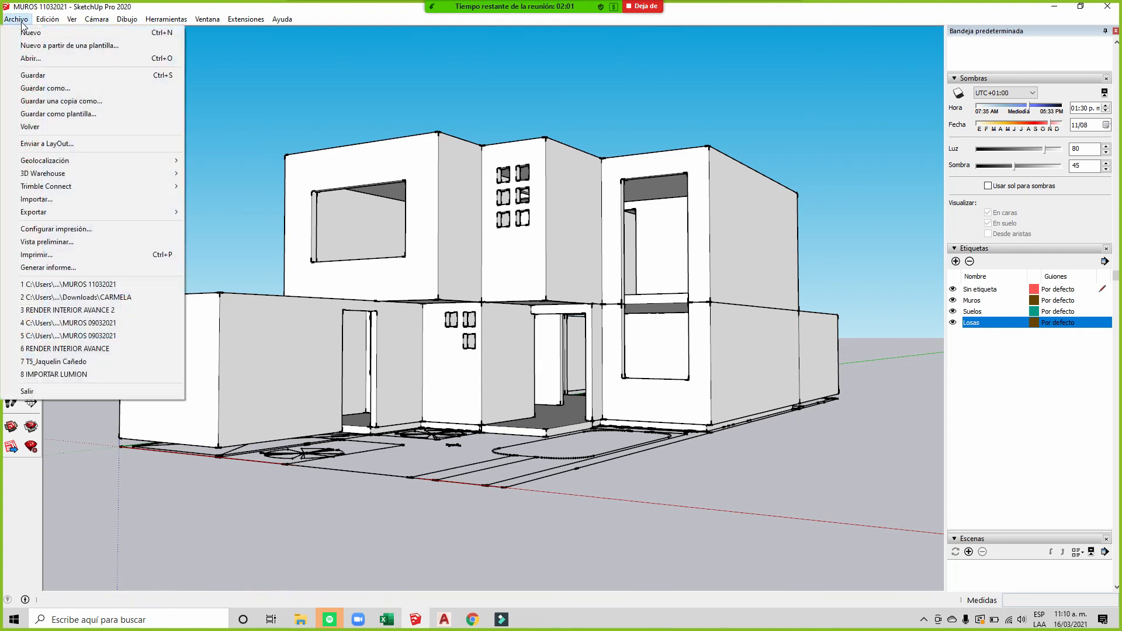
left_click(82, 88)
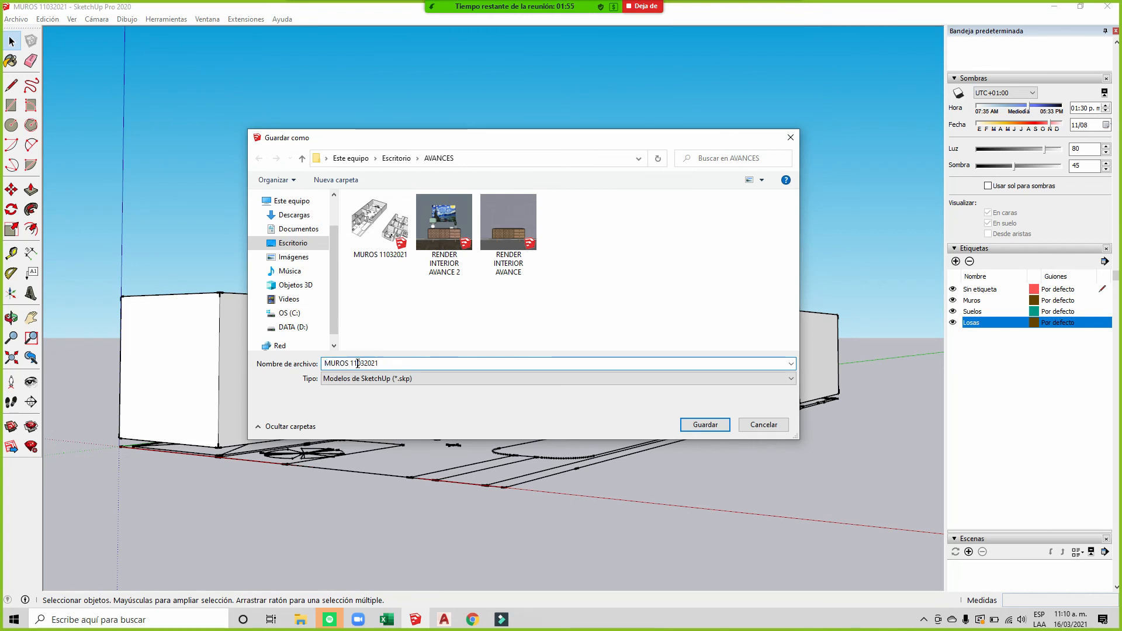
double_click(388, 364)
type("16032020")
left_click(720, 423)
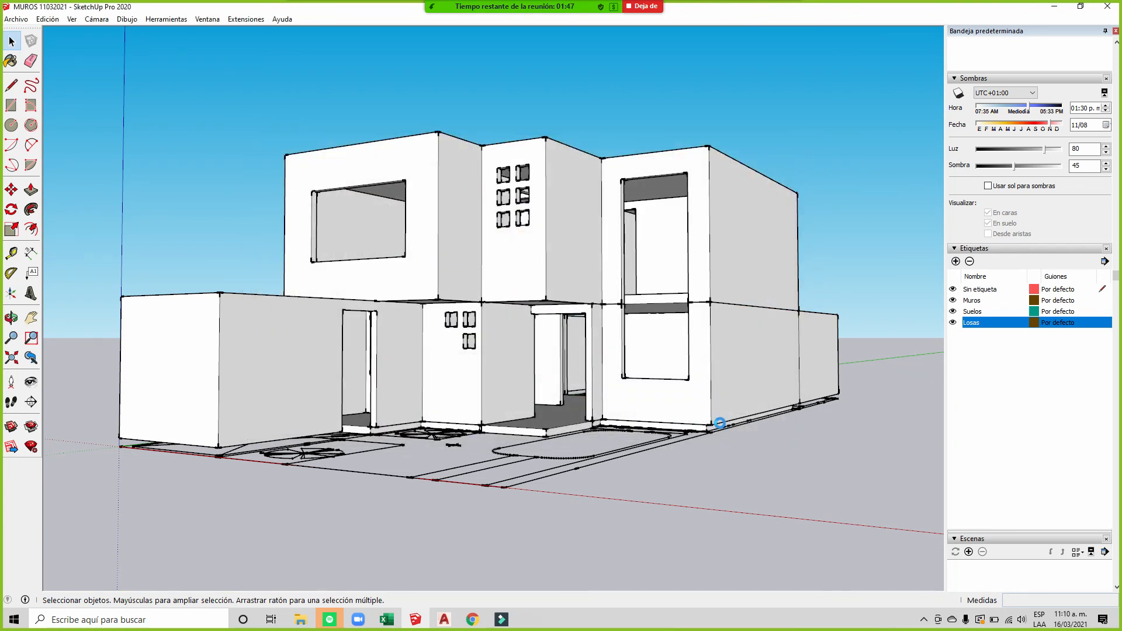